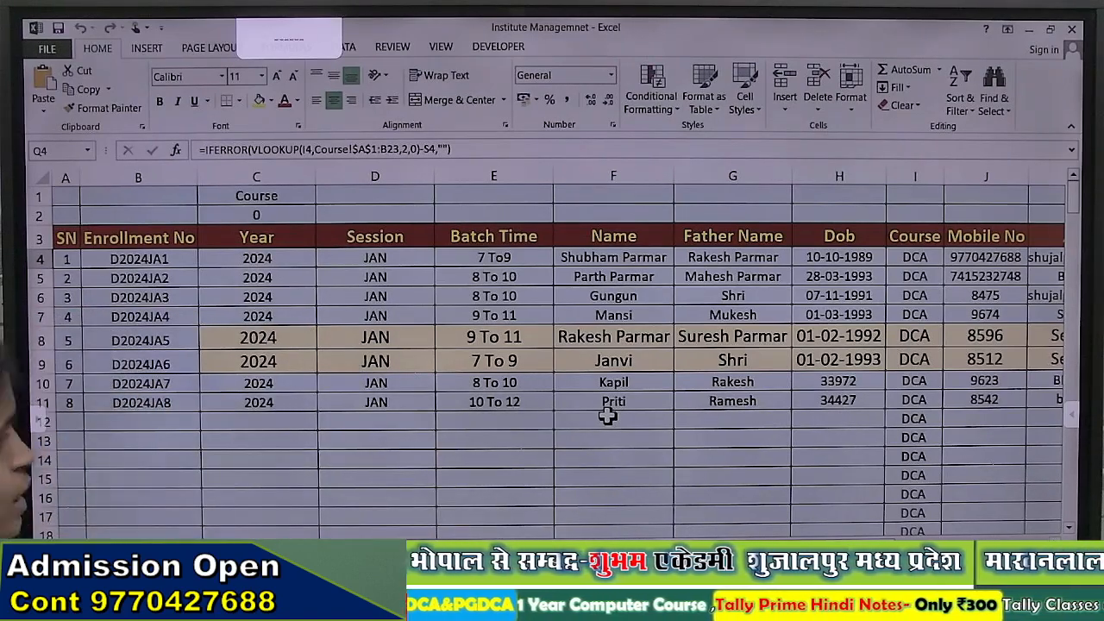
Review the fee columns of the DCA records and the PGDCA section that starts at row 53
{"action": "left_click_drag", "start_coordinate": [691, 547], "coordinate": [757, 547]}
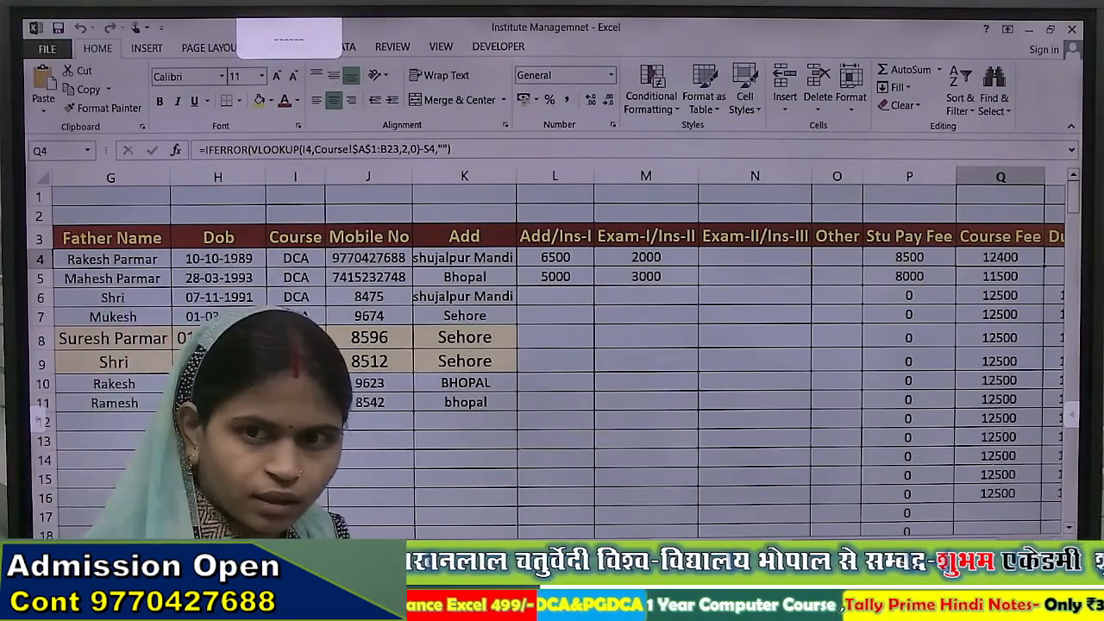
{"action": "left_click_drag", "start_coordinate": [815, 545], "coordinate": [845, 545]}
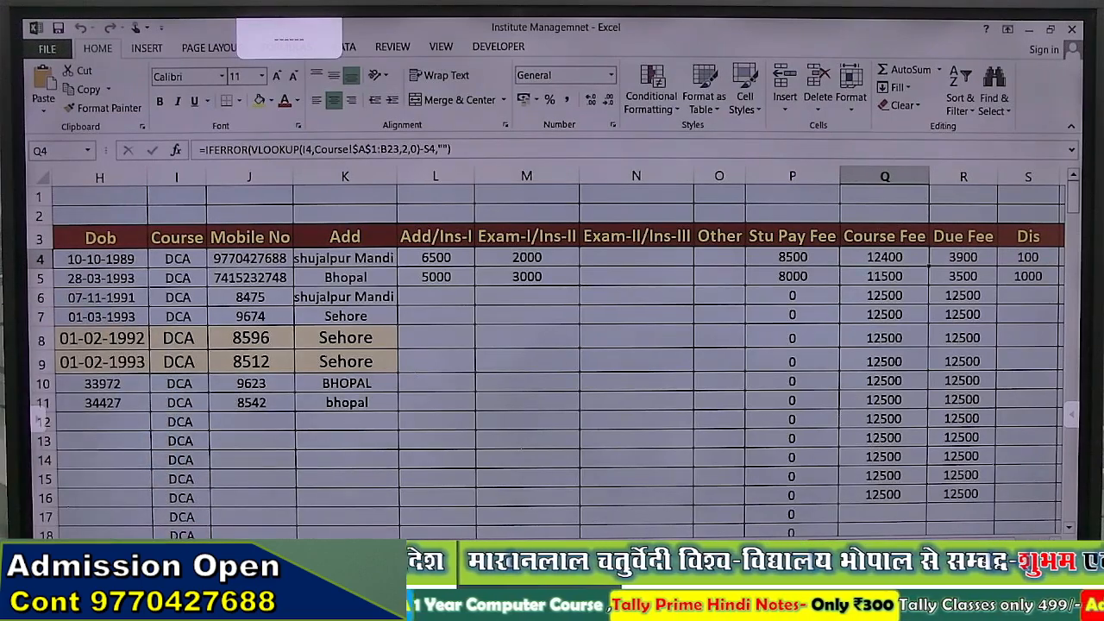
{"action": "scroll", "coordinate": [540, 382], "scroll_direction": "down", "scroll_amount": 20}
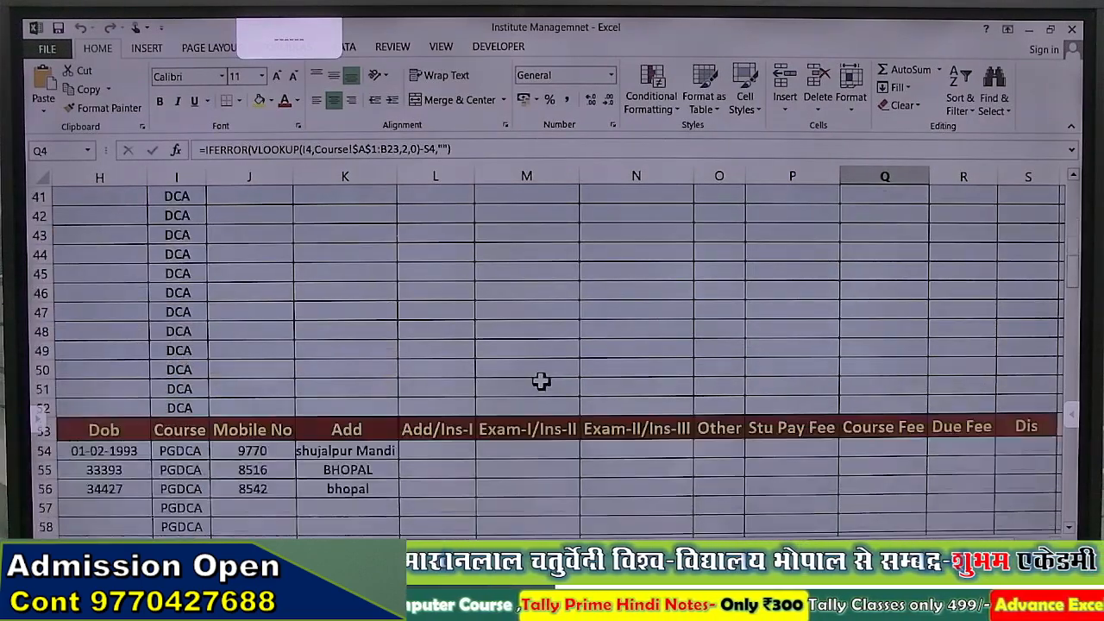
{"action": "scroll", "coordinate": [541, 382], "scroll_direction": "up", "scroll_amount": 7}
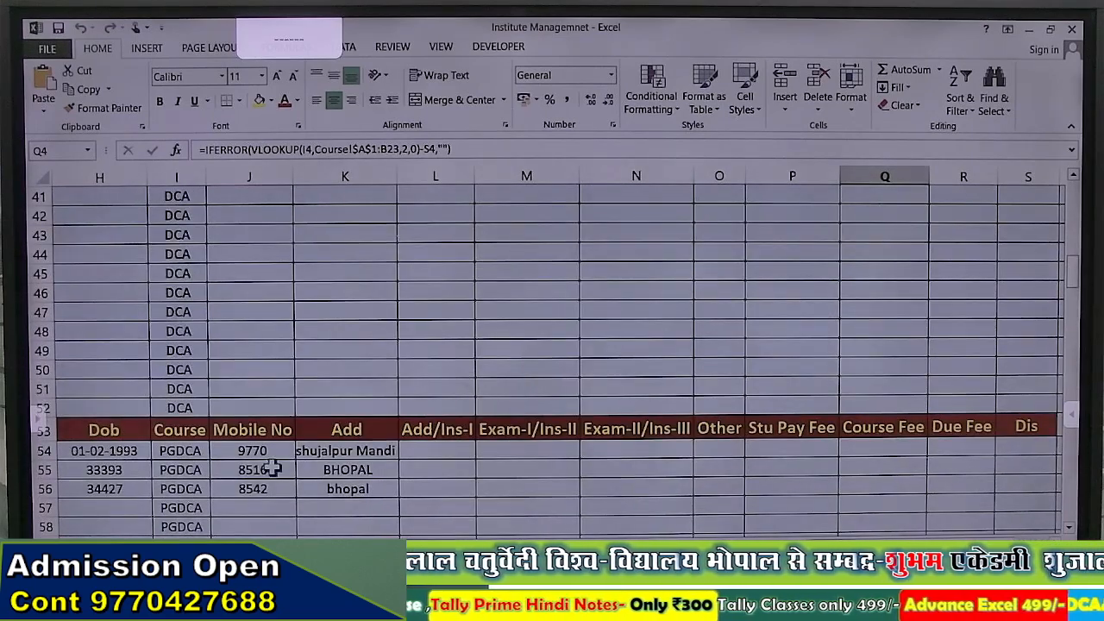
{"action": "left_click", "coordinate": [198, 451]}
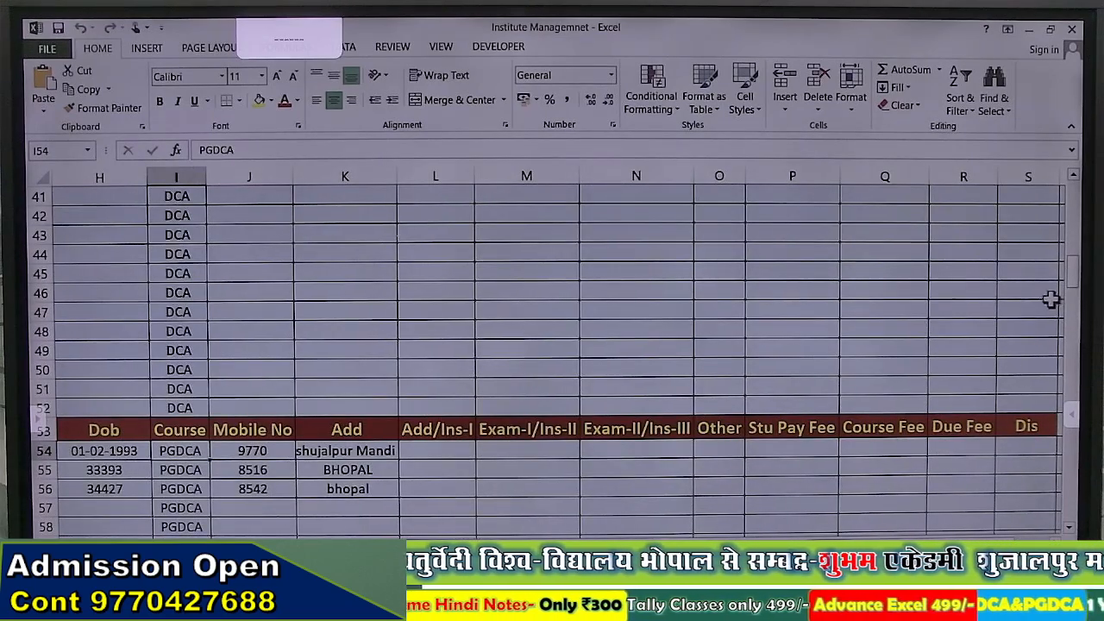
{"action": "left_click_drag", "start_coordinate": [1074, 287], "coordinate": [1074, 304]}
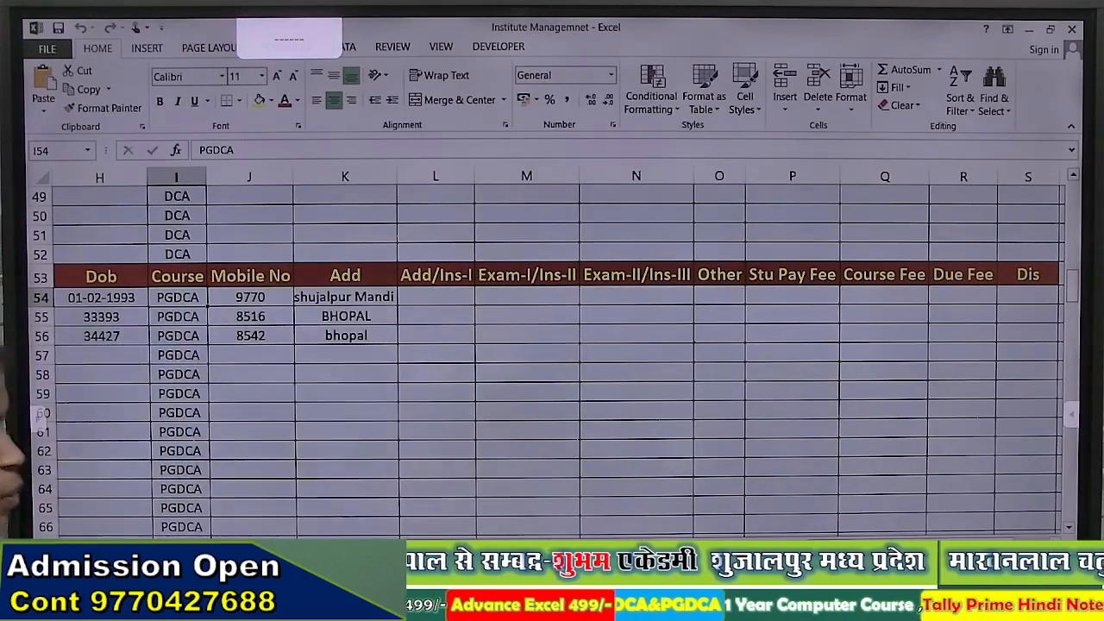
{"action": "scroll", "coordinate": [740, 204], "scroll_direction": "up", "scroll_amount": 16}
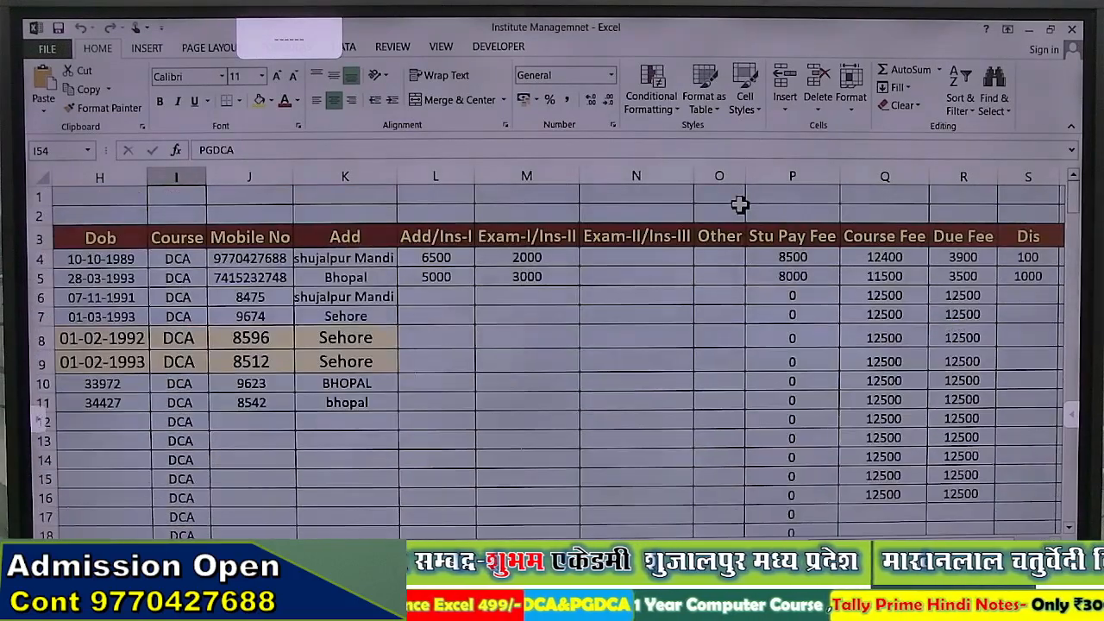
Copy the Course Fee formula text from Q4 into Q54, the first PGDCA record's Course Fee cell
{"action": "left_click", "coordinate": [899, 257]}
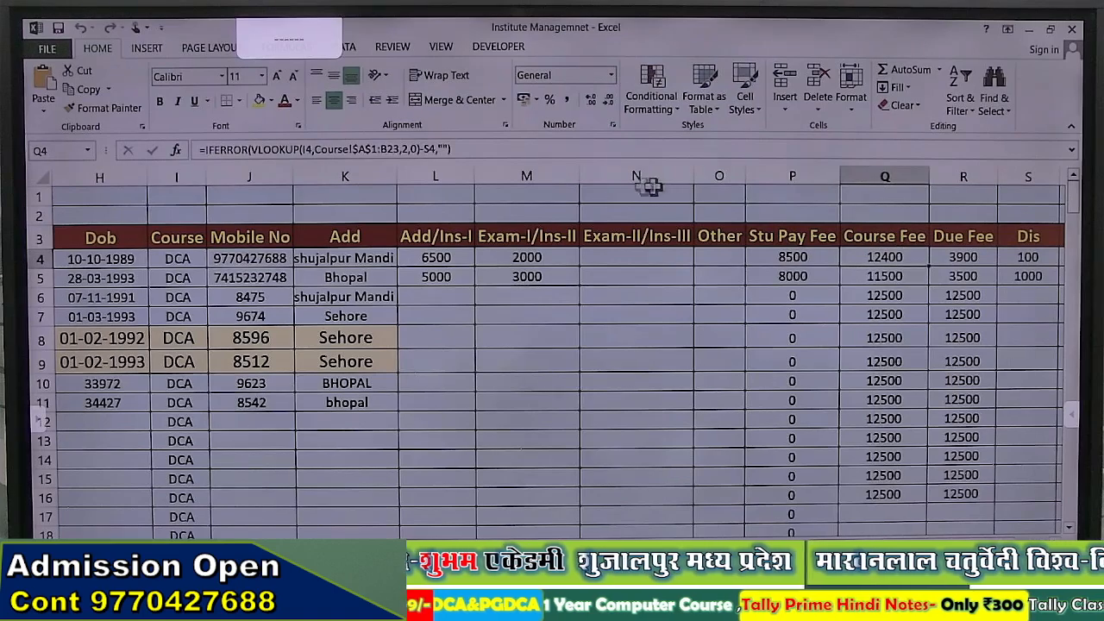
{"action": "left_click_drag", "start_coordinate": [455, 155], "coordinate": [198, 148]}
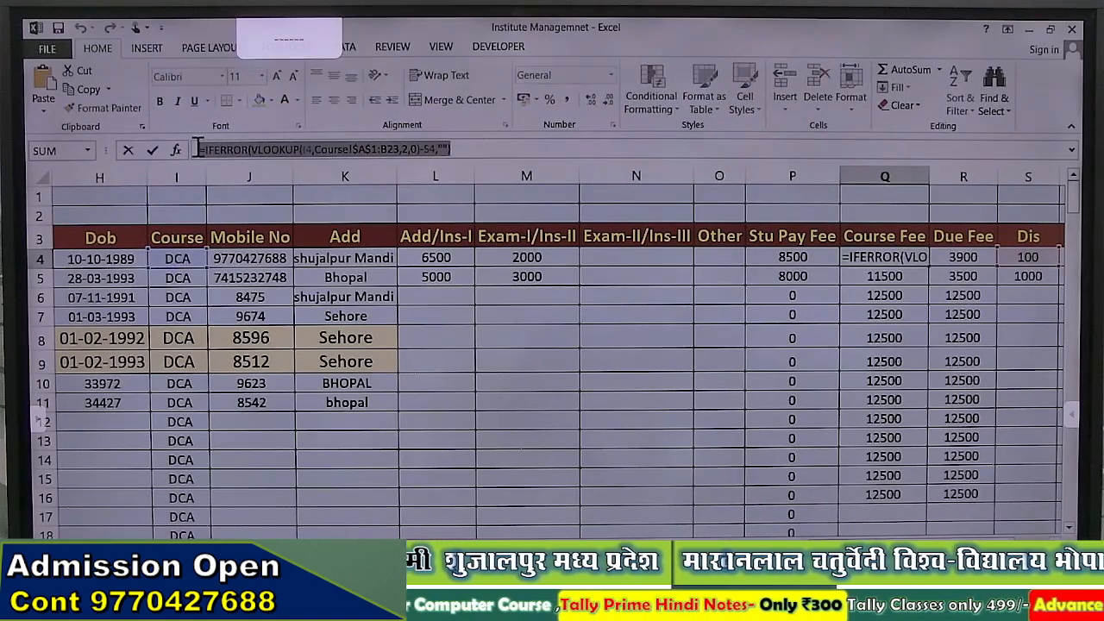
{"action": "key", "text": "ctrl+c"}
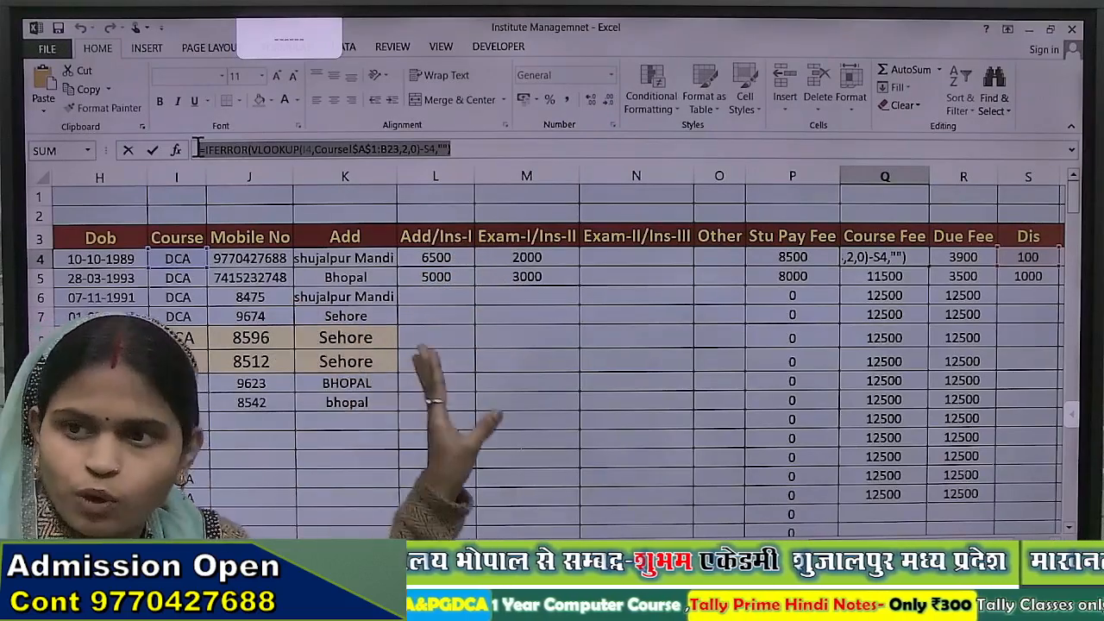
{"action": "key", "text": "Return"}
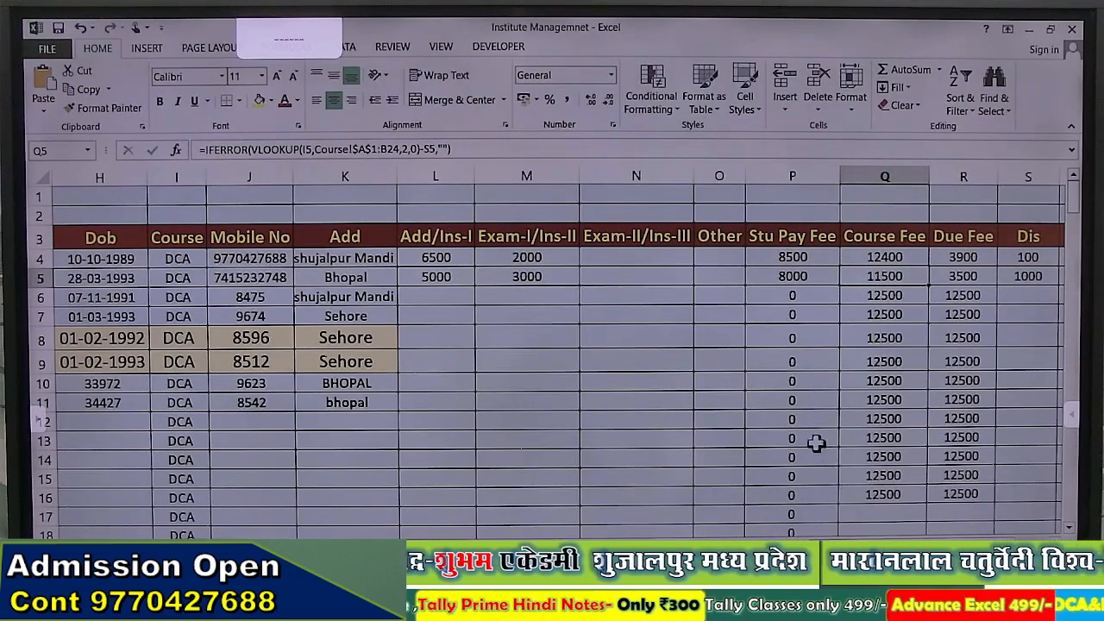
{"action": "scroll", "coordinate": [822, 450], "scroll_direction": "down", "scroll_amount": 17}
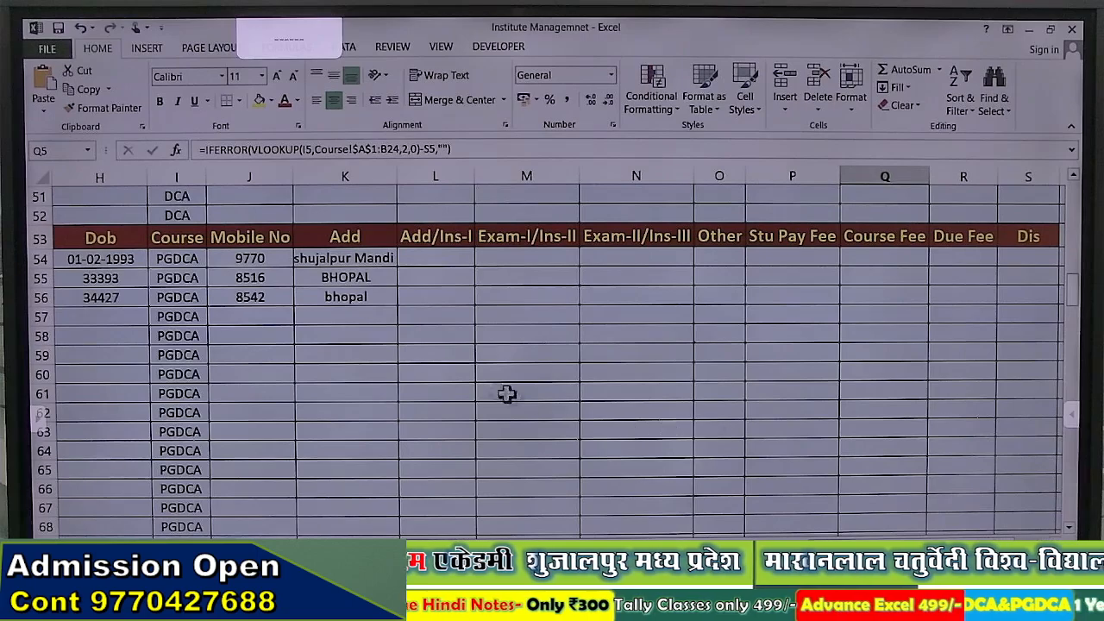
{"action": "left_click", "coordinate": [863, 255]}
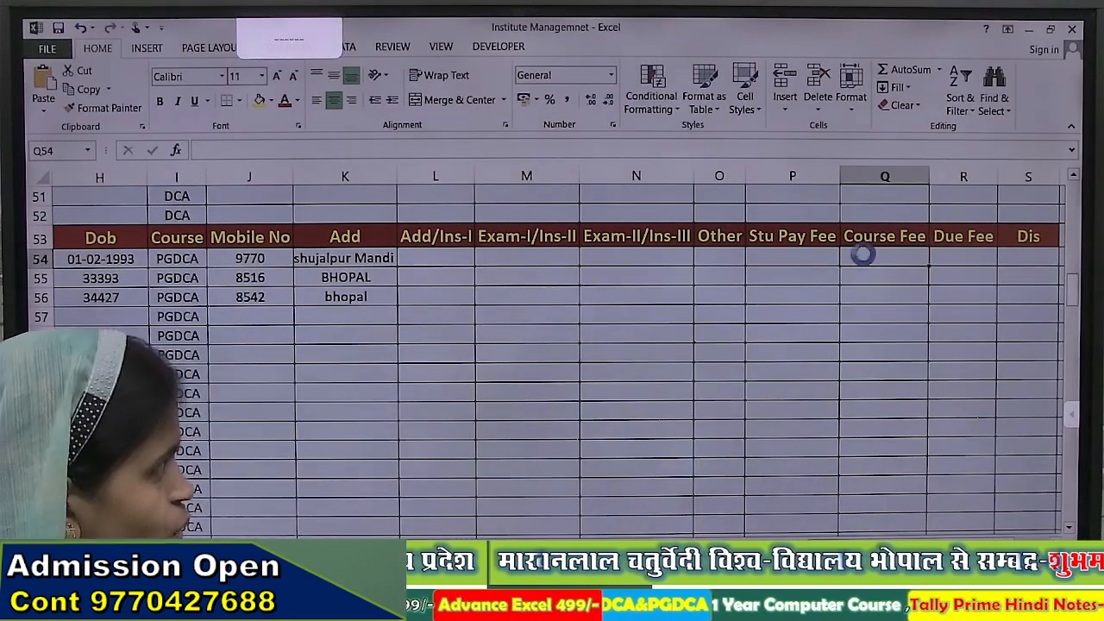
{"action": "key", "text": "ctrl+v"}
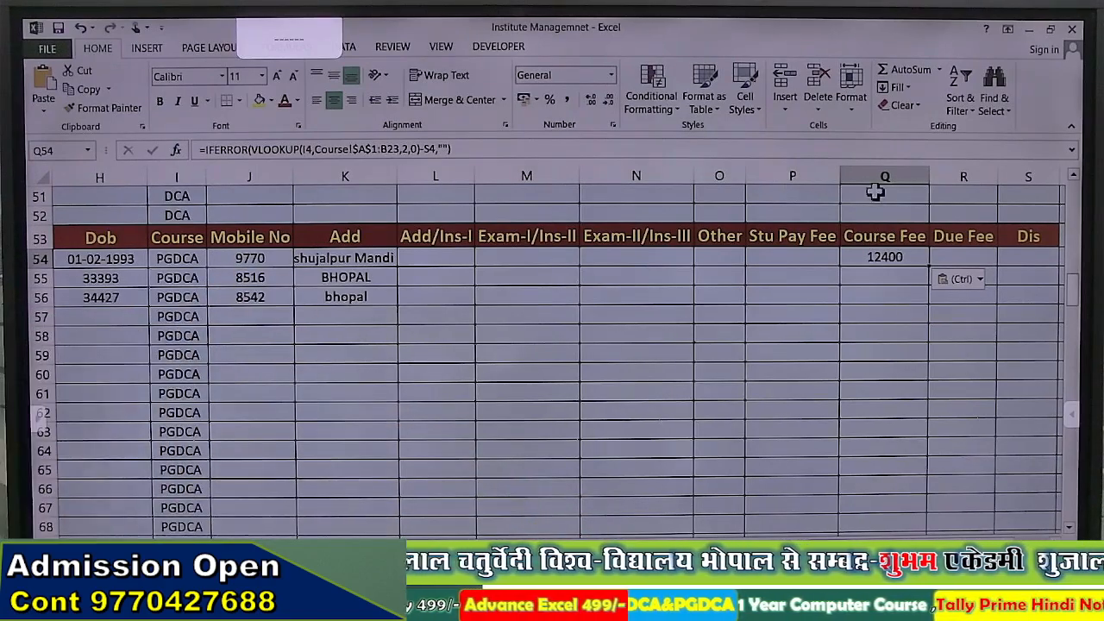
Change the VLOOKUP lookup value in Q54's formula to I54
{"action": "left_click", "coordinate": [309, 149]}
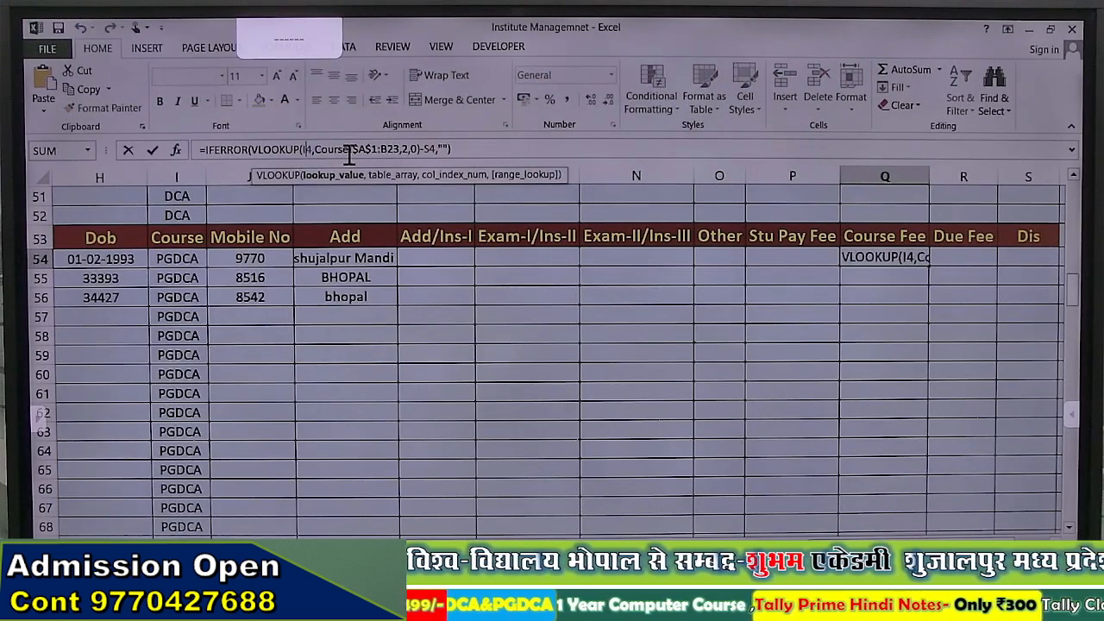
{"action": "type", "text": "5"}
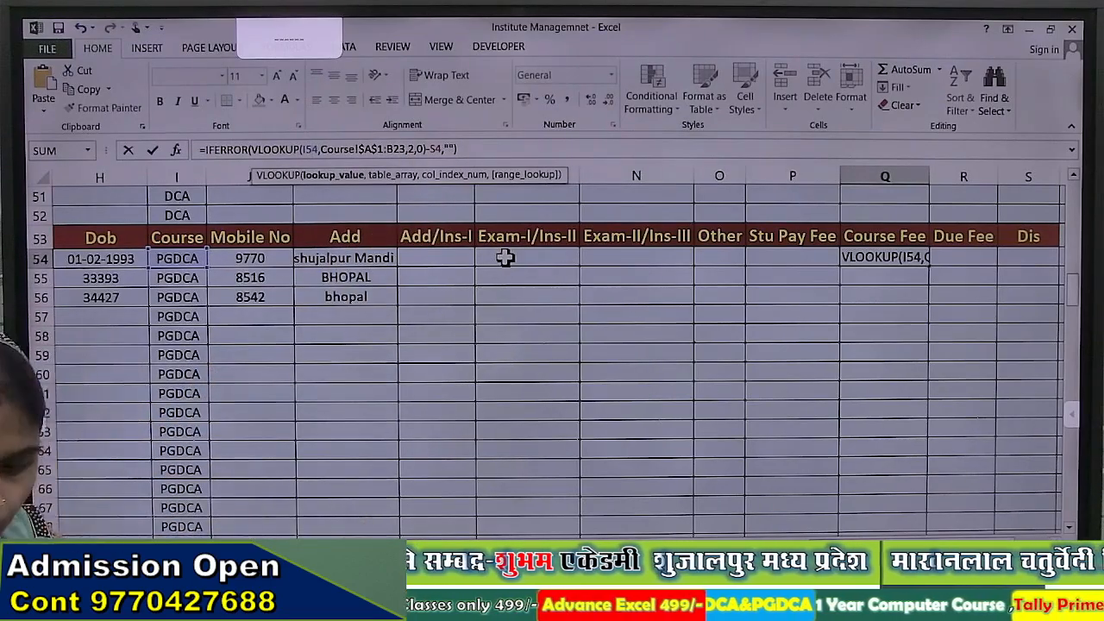
{"action": "key", "text": "Return"}
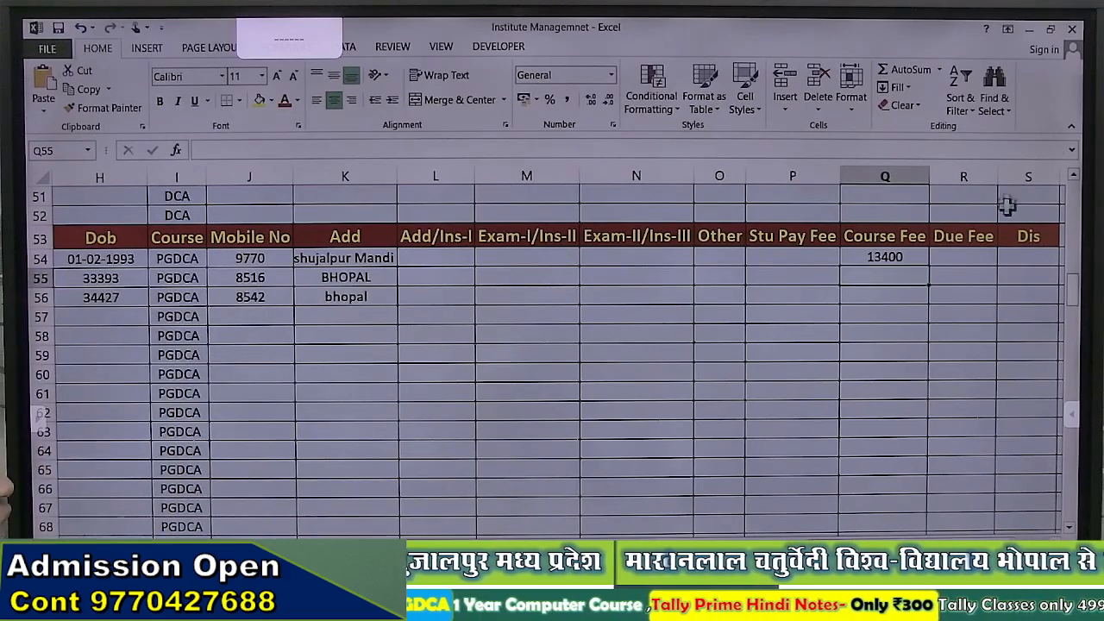
Change the discount reference subtracted in Q54's Course Fee formula to S54
{"action": "left_click", "coordinate": [916, 257]}
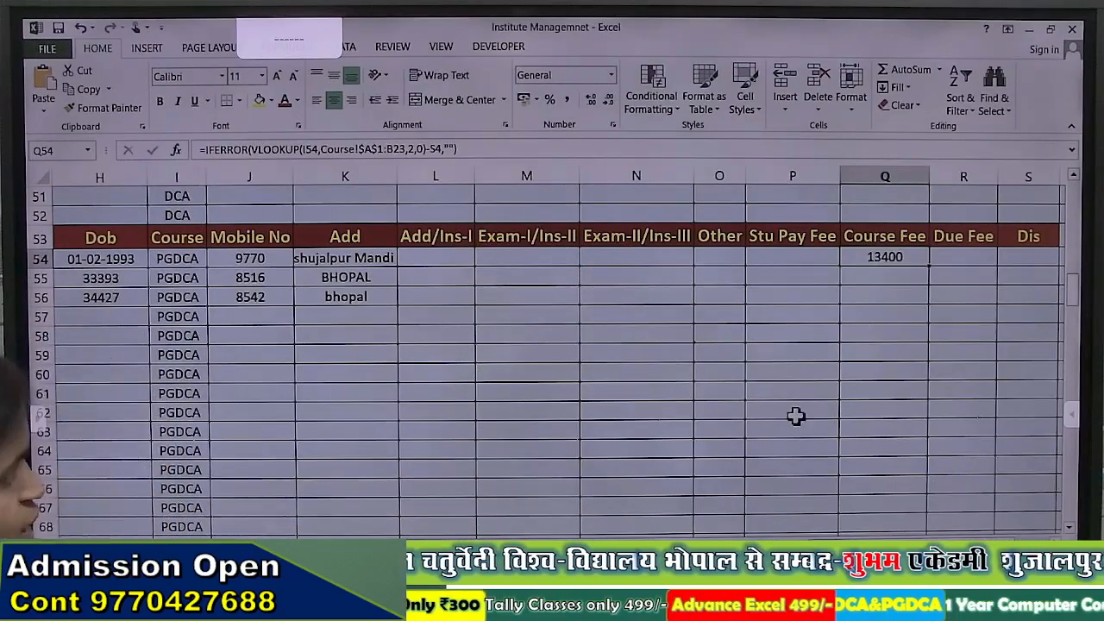
{"action": "scroll", "coordinate": [796, 417], "scroll_direction": "up", "scroll_amount": 17}
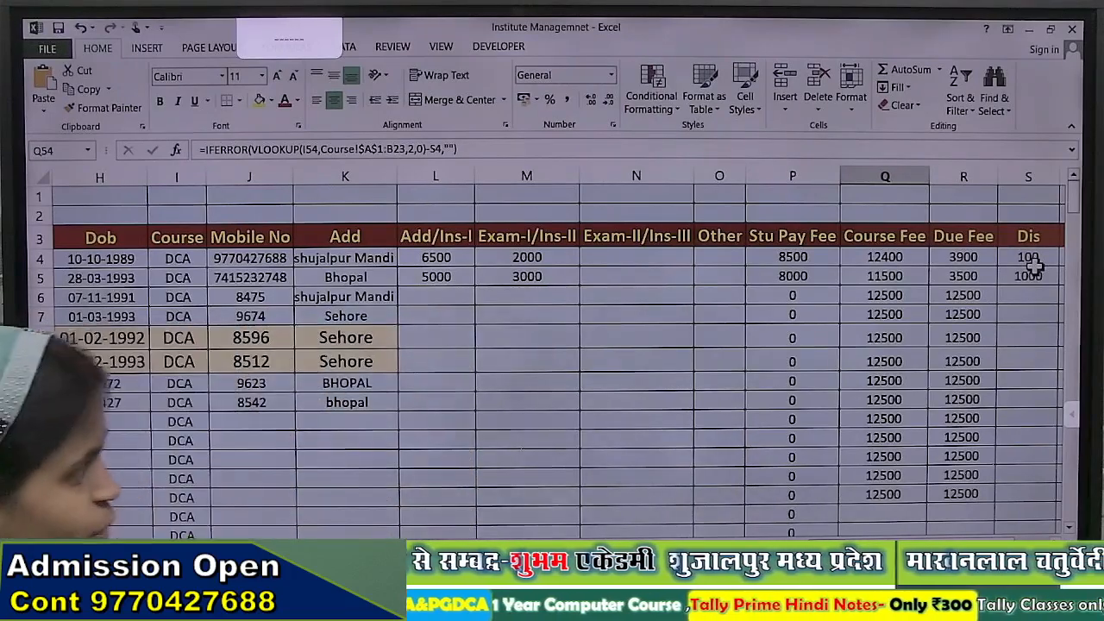
{"action": "scroll", "coordinate": [824, 271], "scroll_direction": "down", "scroll_amount": 7}
{"action": "scroll", "coordinate": [822, 271], "scroll_direction": "down", "scroll_amount": 7}
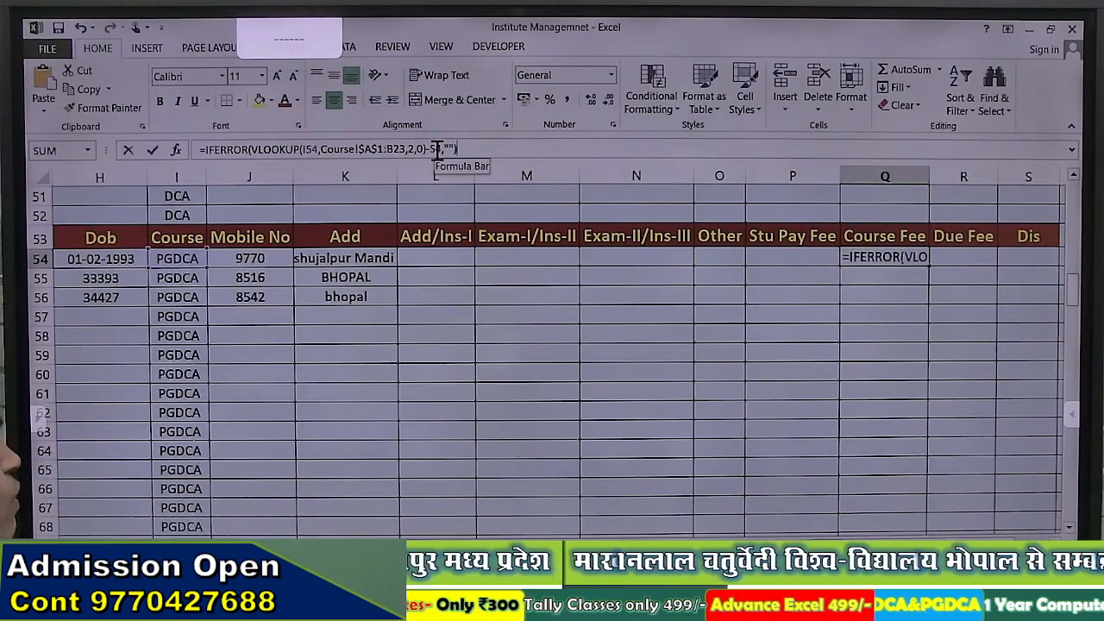
{"action": "left_click", "coordinate": [475, 149]}
{"action": "type", "text": "54"}
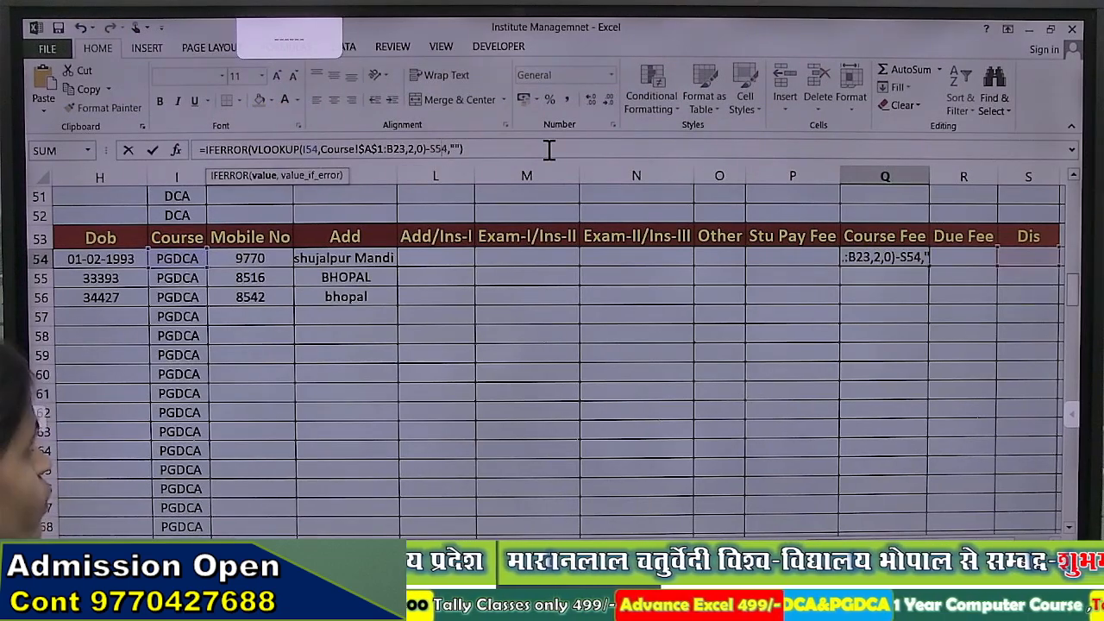
{"action": "key", "text": "Return"}
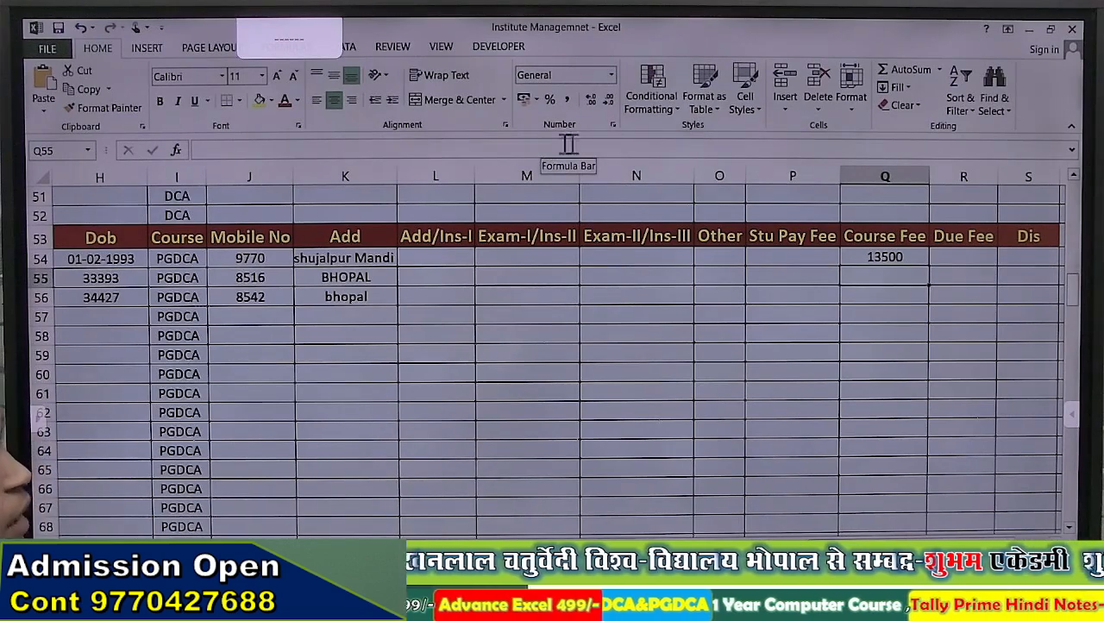
Enter a discount of 500 in S54 for the first PGDCA record
{"action": "left_click", "coordinate": [1030, 259]}
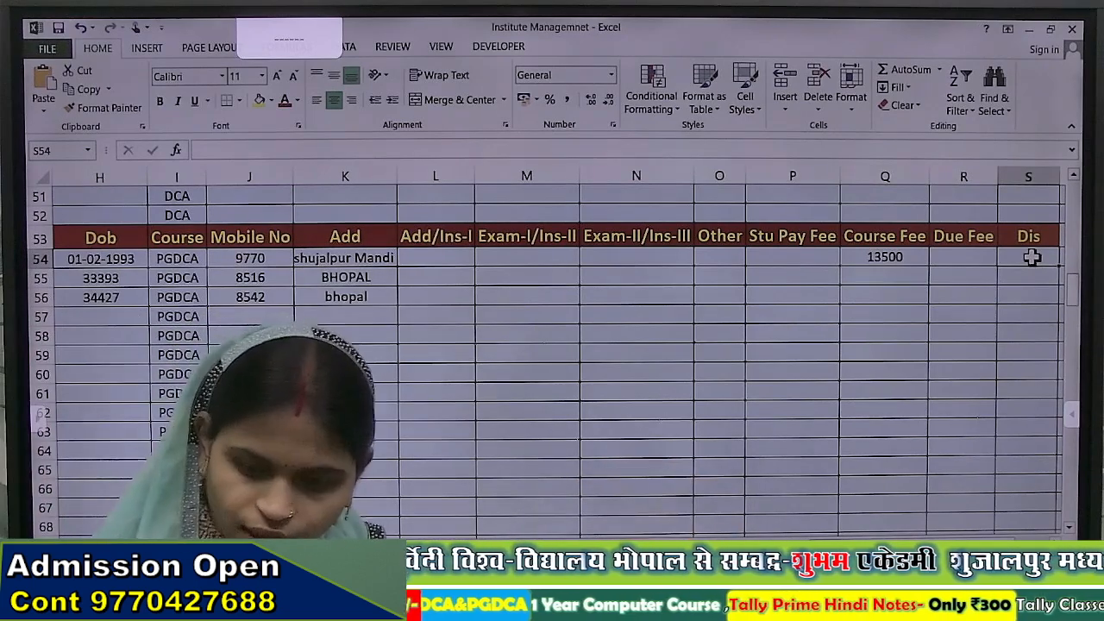
{"action": "type", "text": "5"}
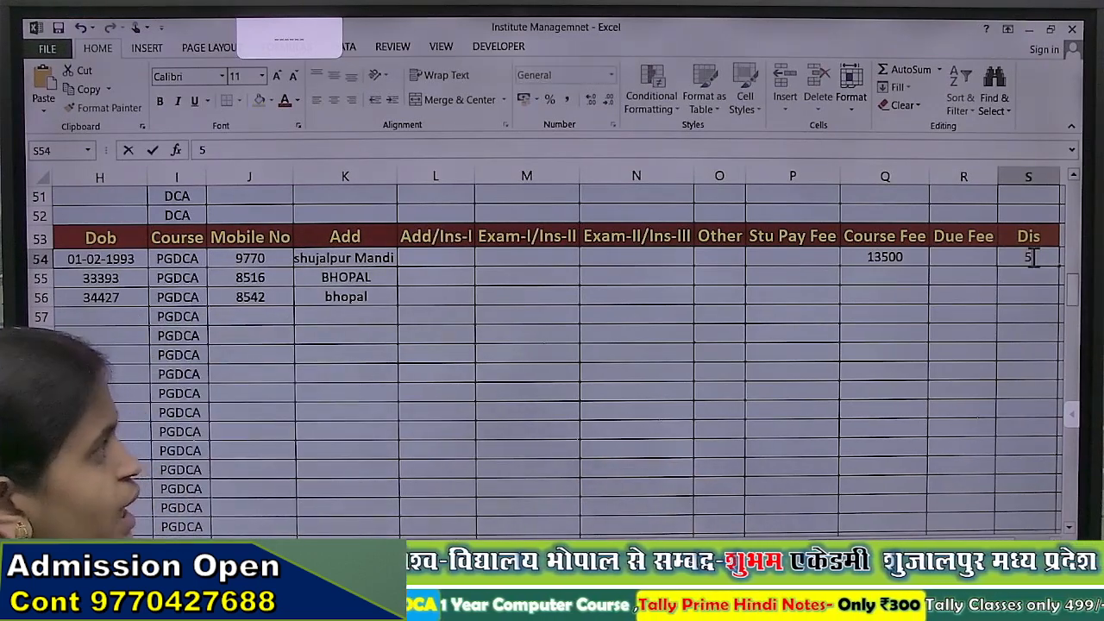
{"action": "type", "text": "00"}
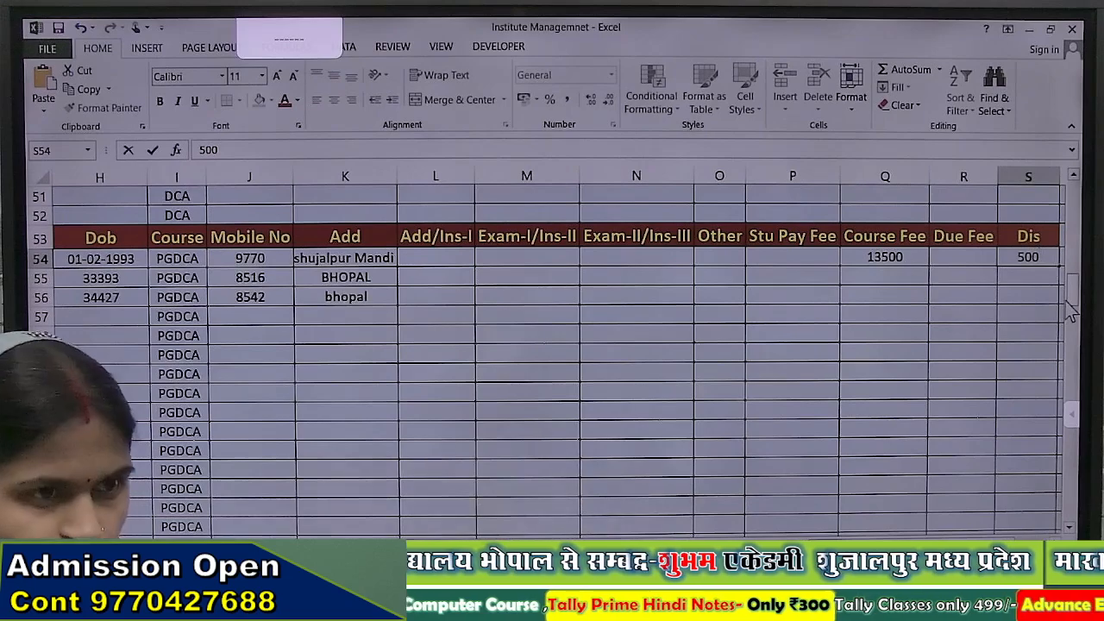
{"action": "key", "text": "Return"}
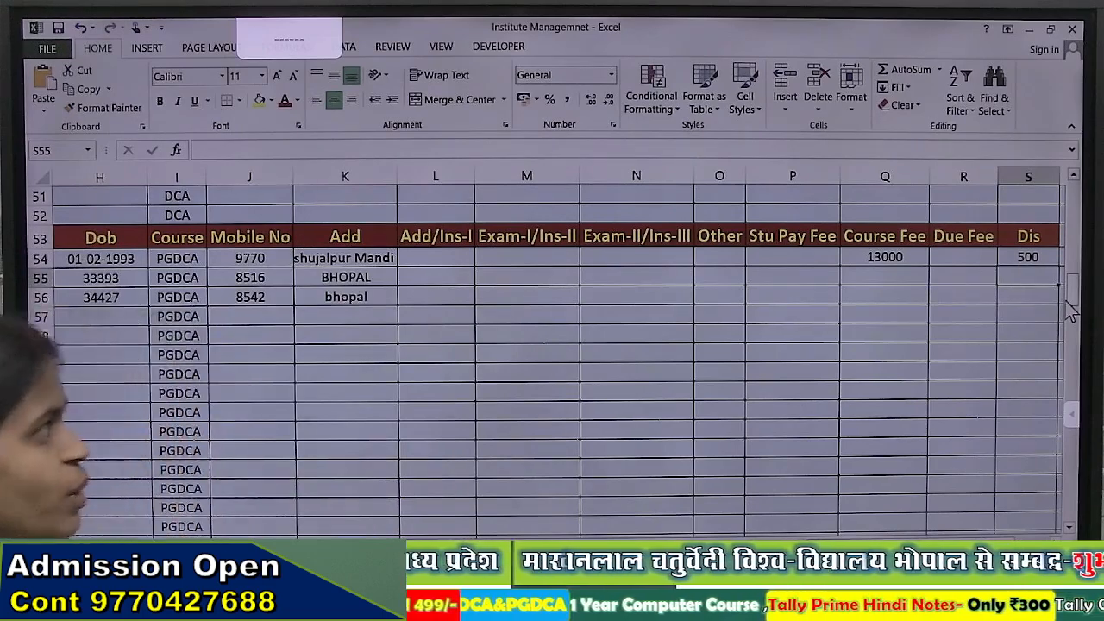
Fill the Course Fee formula from Q54 down through row 109, the last PGDCA row
{"action": "left_click", "coordinate": [897, 261]}
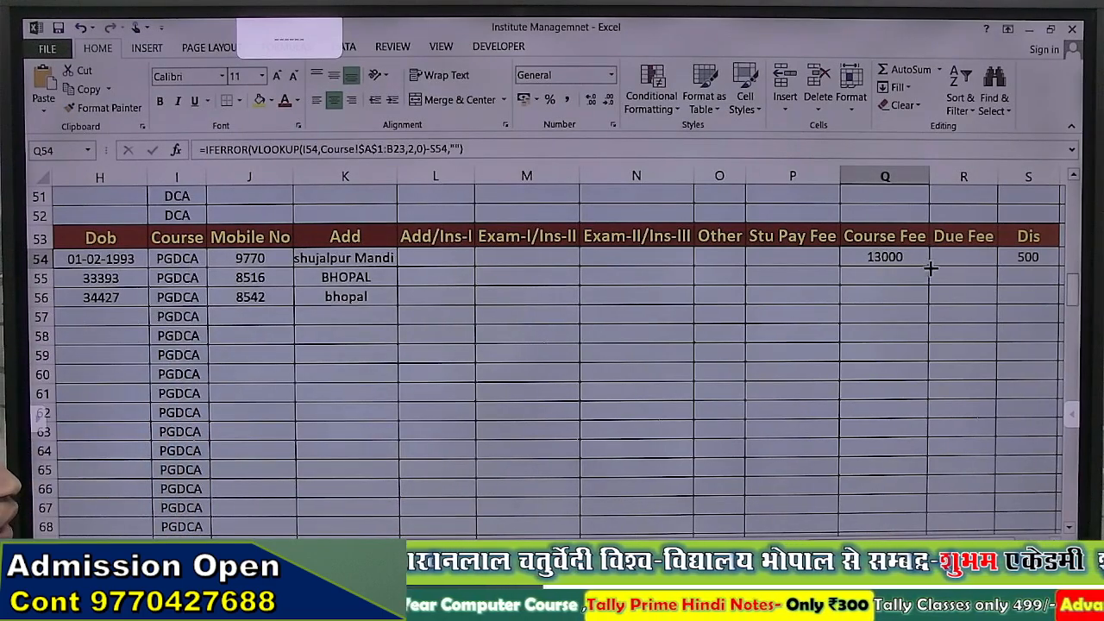
{"action": "left_click_drag", "start_coordinate": [931, 269], "coordinate": [917, 536]}
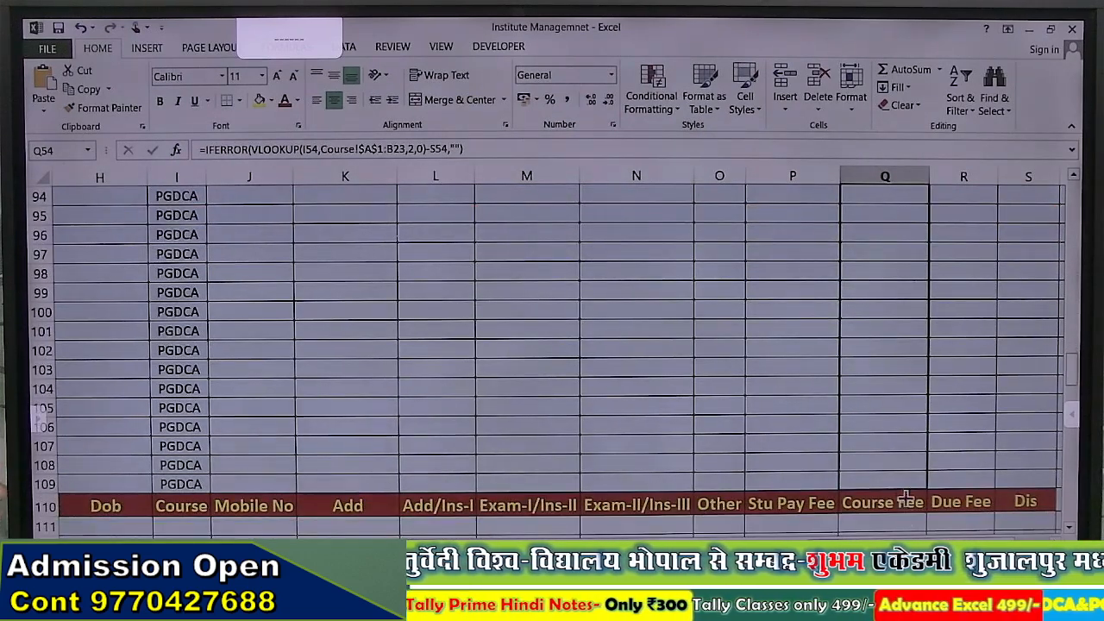
{"action": "left_click_drag", "start_coordinate": [904, 488], "coordinate": [904, 490]}
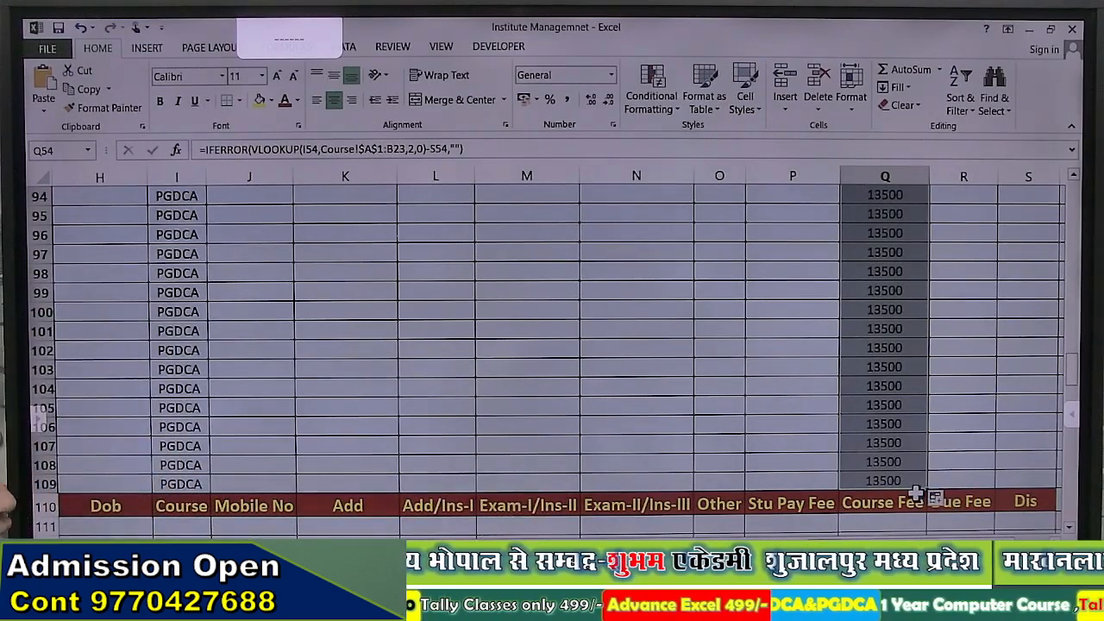
Enter a discount of 1000 in S55 for the second PGDCA record
{"action": "scroll", "coordinate": [885, 451], "scroll_direction": "up", "scroll_amount": 17}
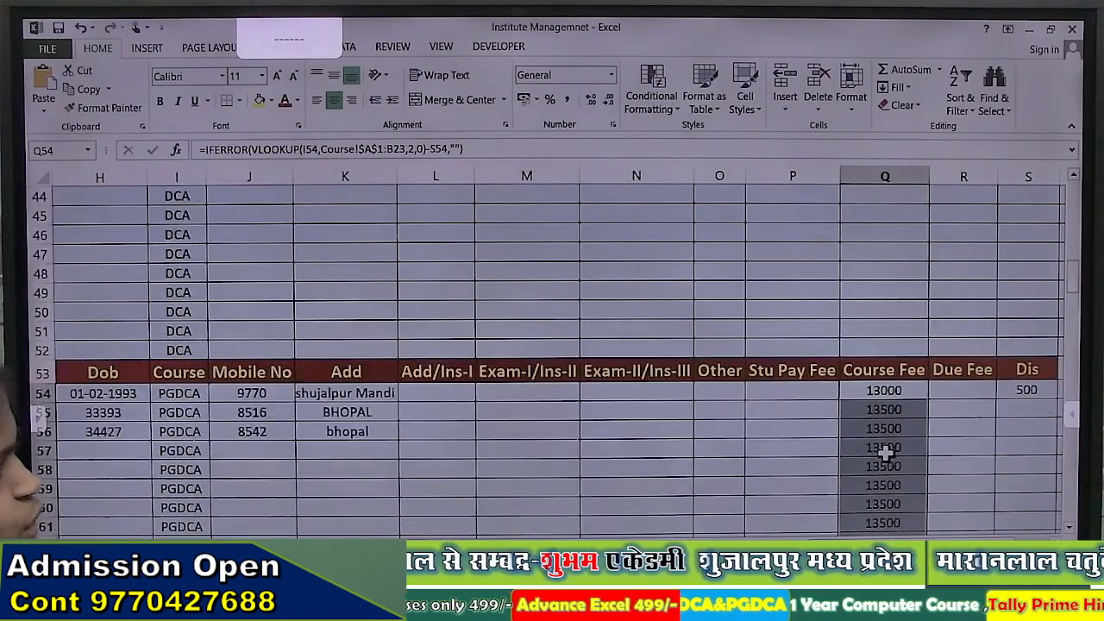
{"action": "left_click", "coordinate": [1027, 413]}
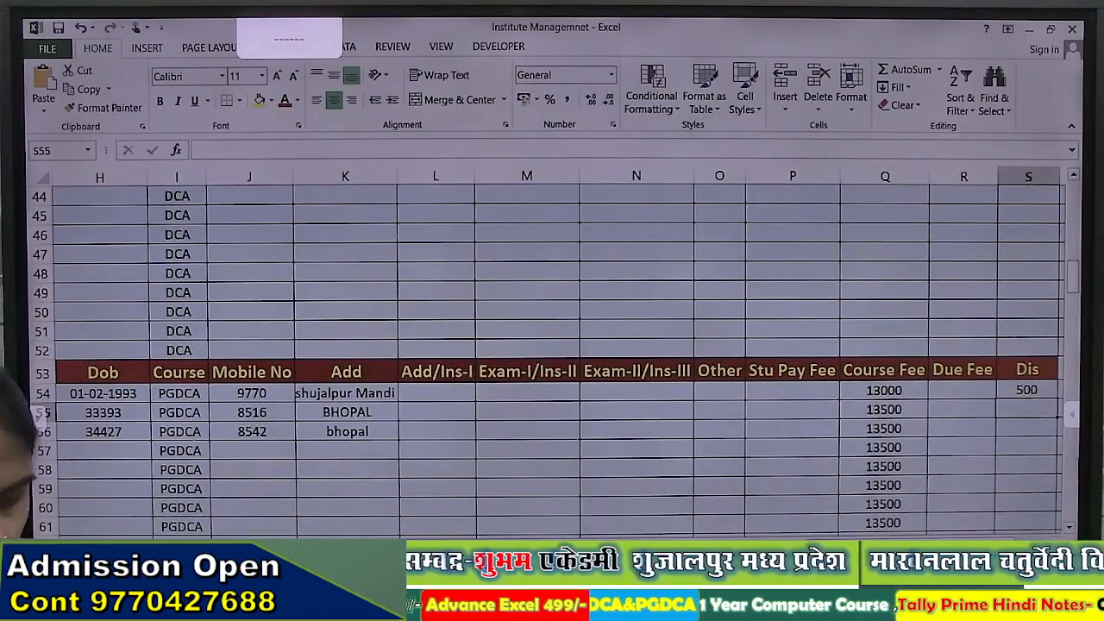
{"action": "type", "text": "1000"}
{"action": "key", "text": "Return"}
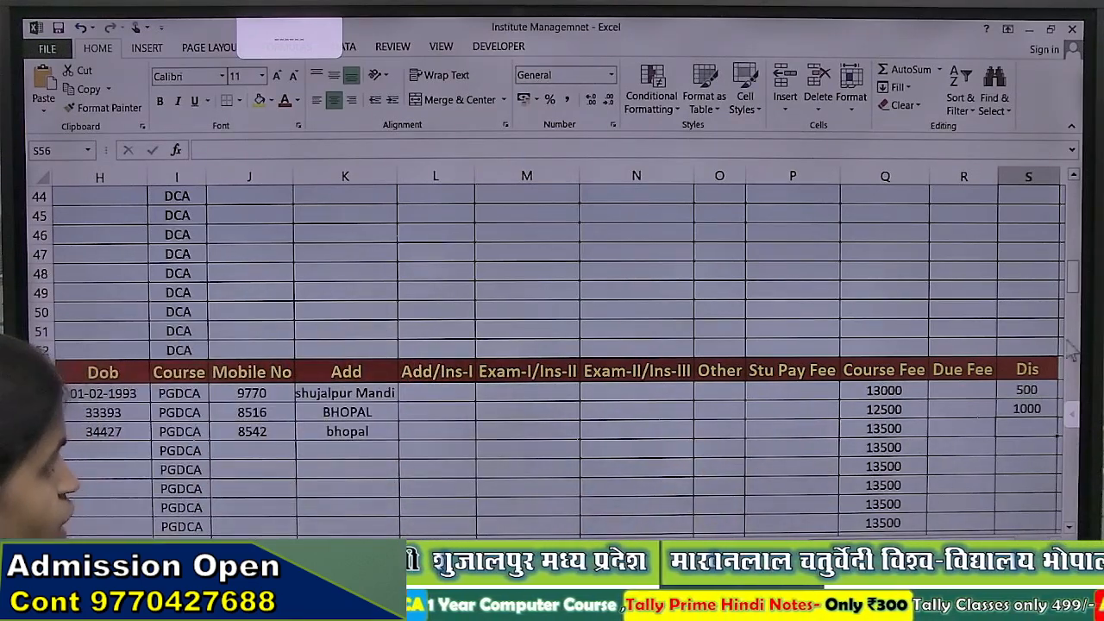
{"action": "left_click", "coordinate": [781, 394]}
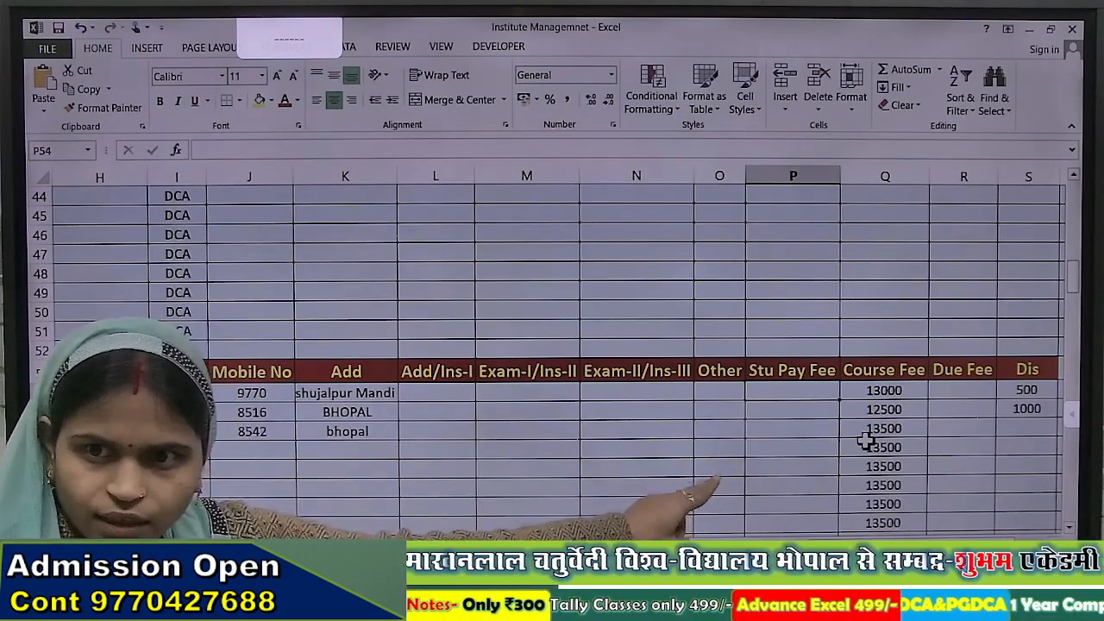
{"action": "key", "text": "Left"}
{"action": "key", "text": "Left"}
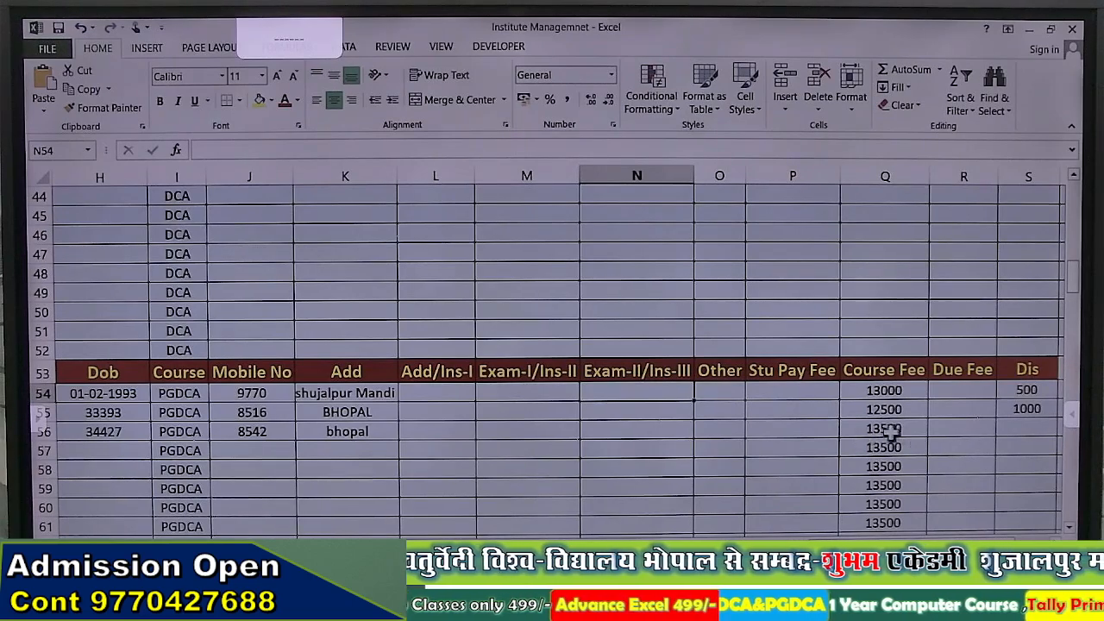
{"action": "left_click_drag", "start_coordinate": [945, 545], "coordinate": [909, 546]}
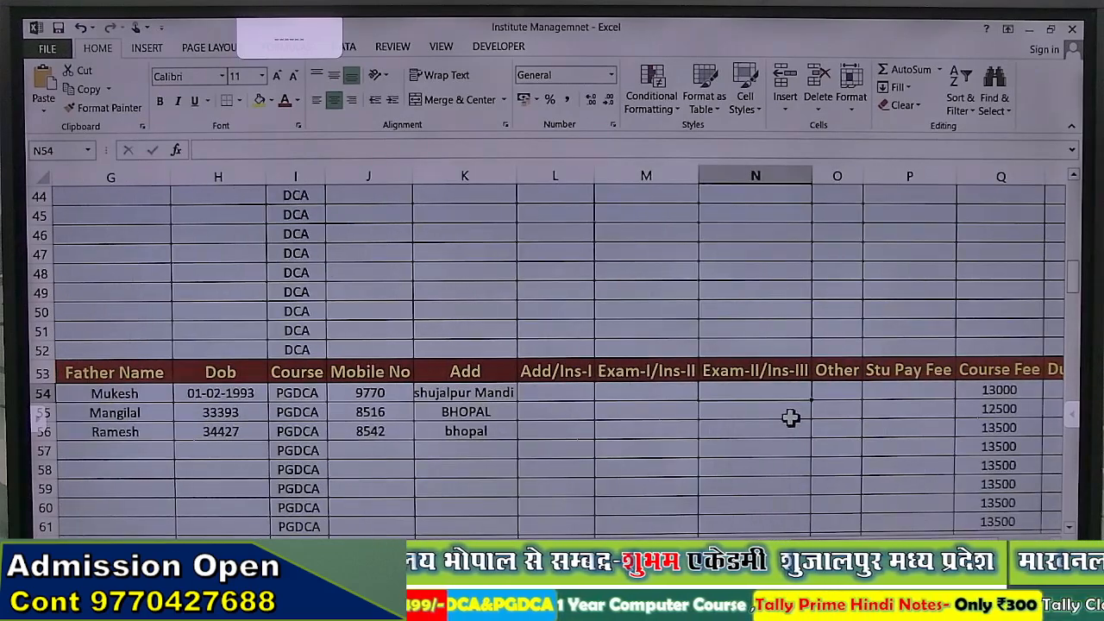
Enter 6500 for Add/Ins-I and 1000 for Exam-I/Ins-II in the first PGDCA record, row 54
{"action": "left_click", "coordinate": [574, 390]}
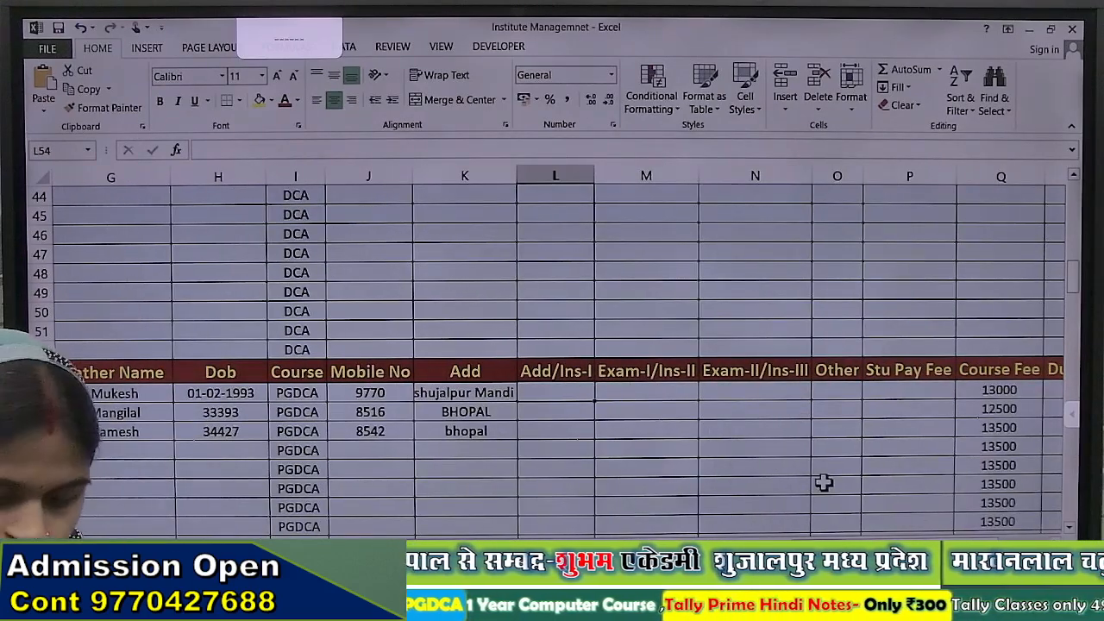
{"action": "type", "text": "6500"}
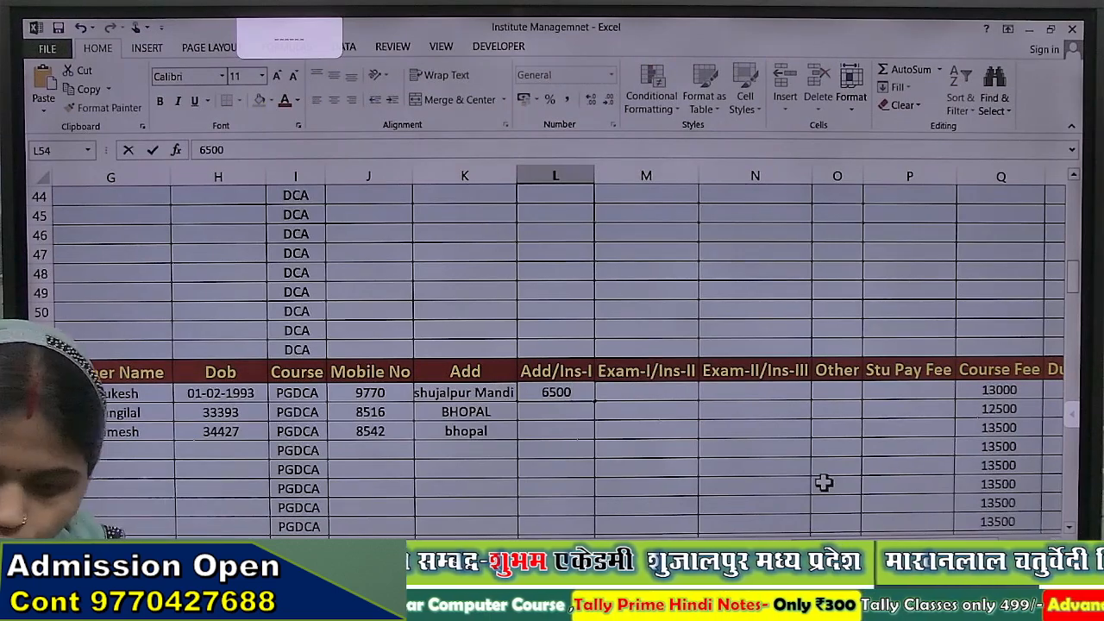
{"action": "key", "text": "Tab"}
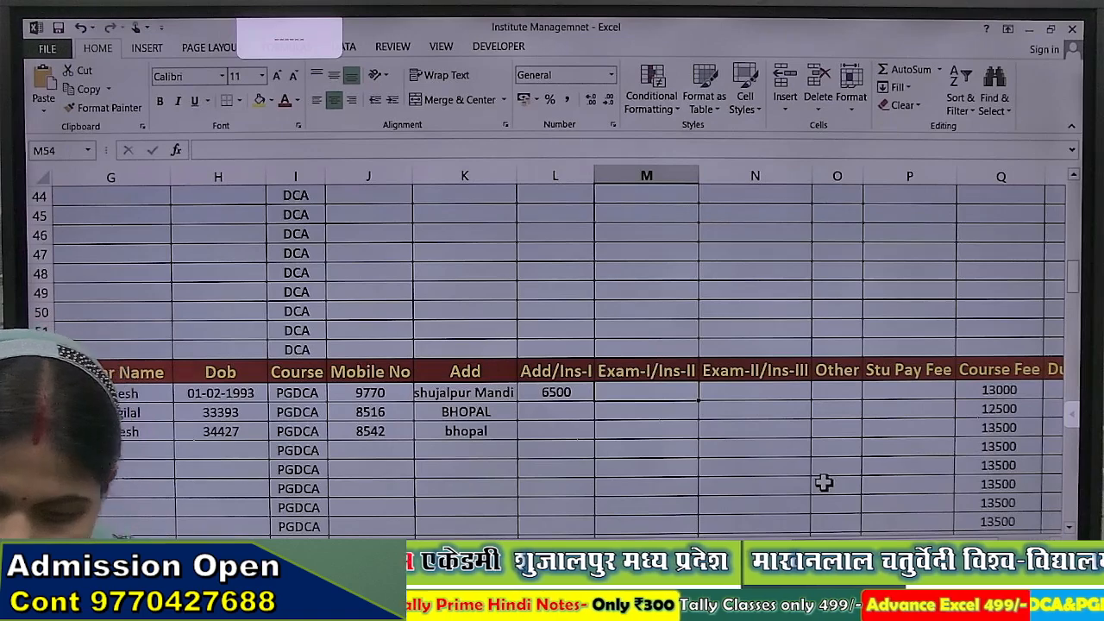
{"action": "type", "text": "1000"}
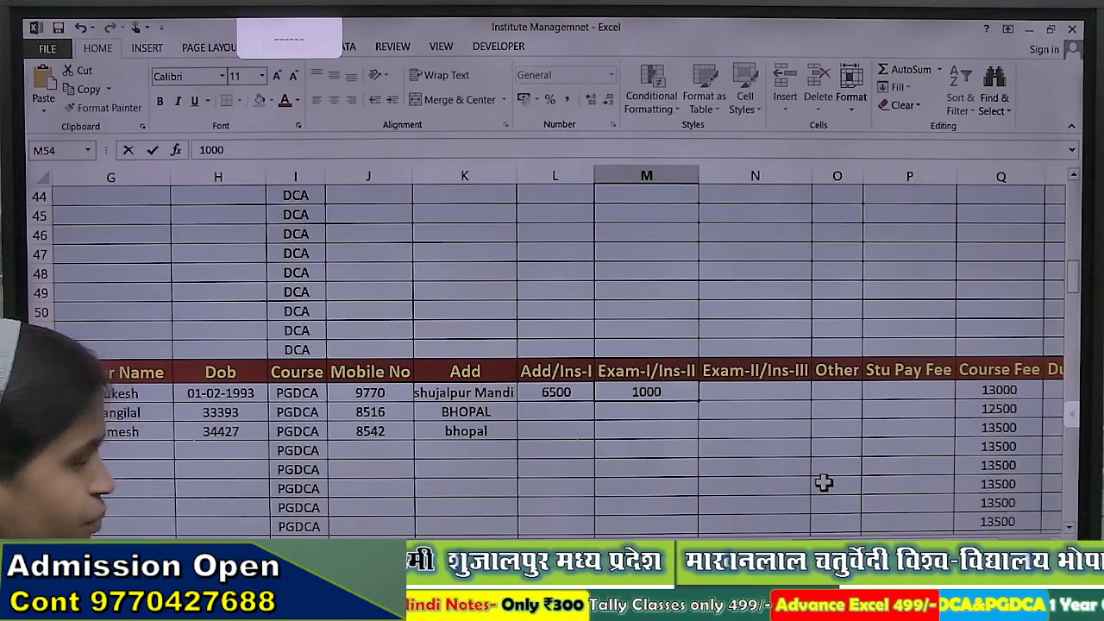
{"action": "key", "text": "Return"}
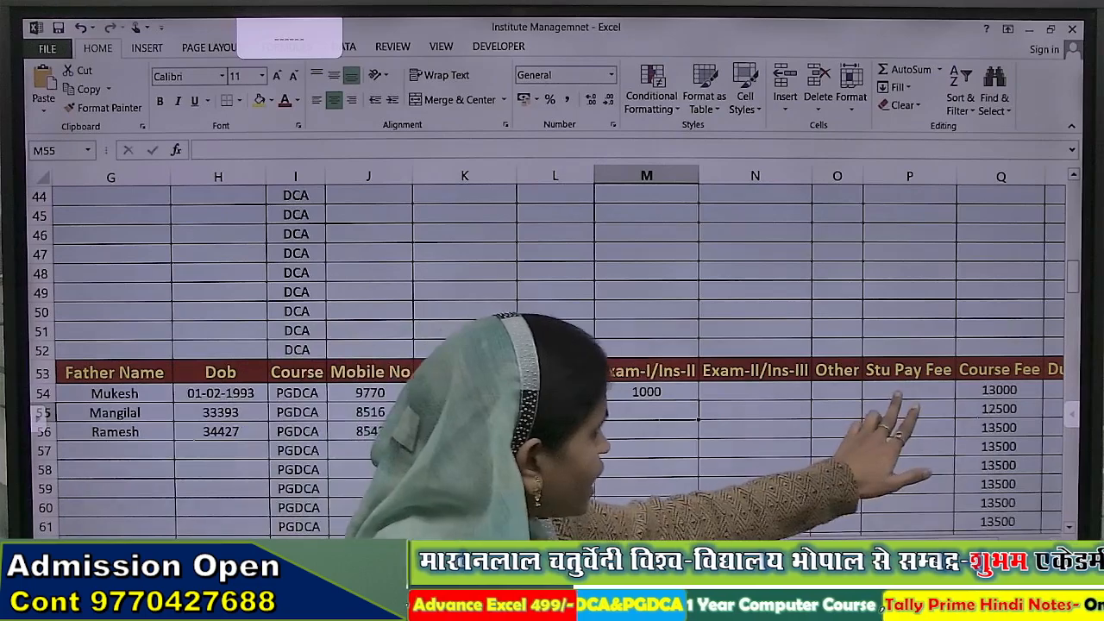
Enter the Stu Pay Fee formula =SUM(L54:O54) in P54 to total the first PGDCA record's payments
{"action": "left_click", "coordinate": [902, 391]}
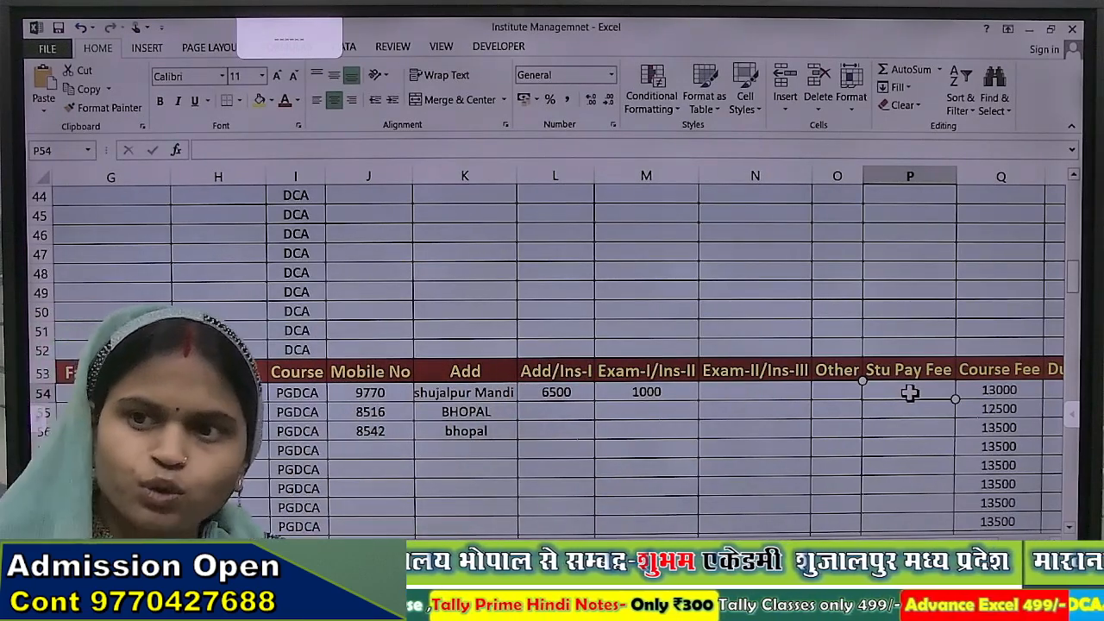
{"action": "type", "text": "="}
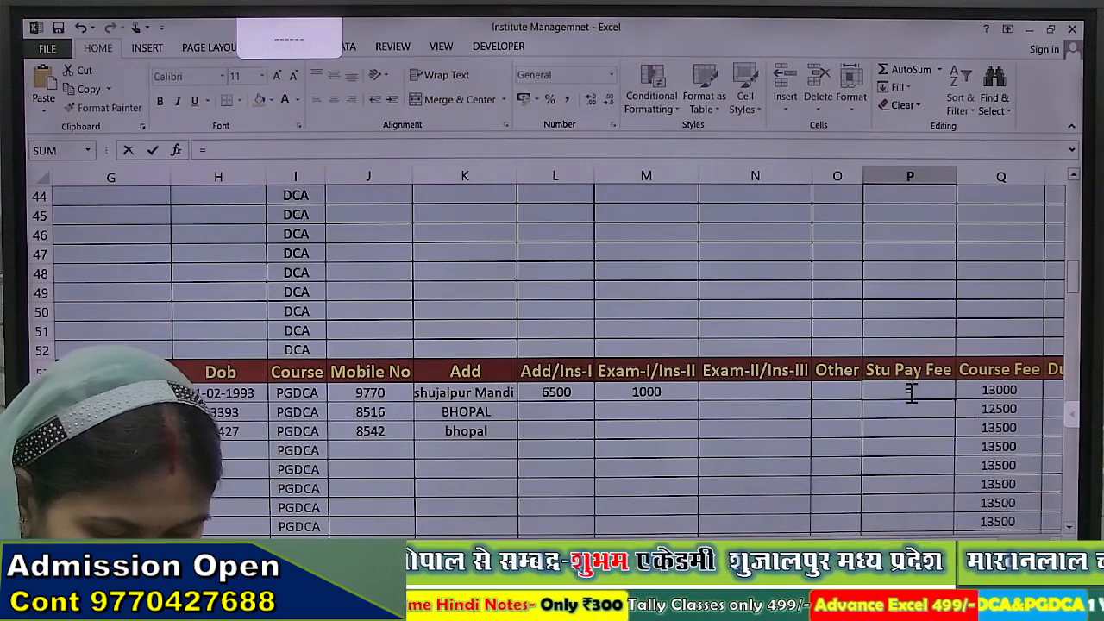
{"action": "type", "text": "sum("}
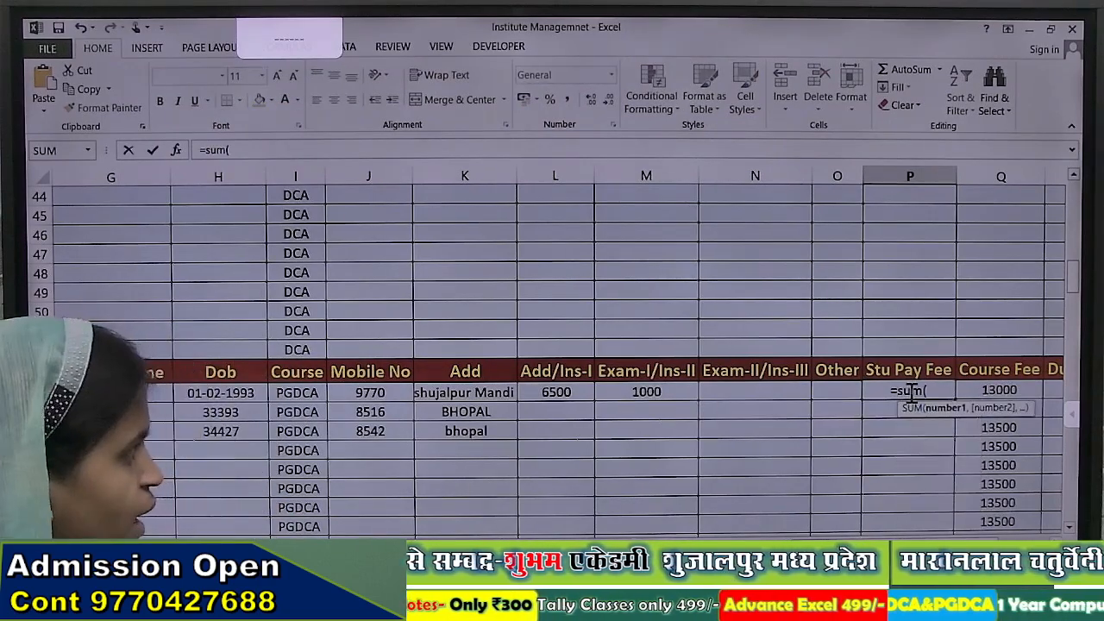
{"action": "left_click_drag", "start_coordinate": [561, 393], "coordinate": [818, 393]}
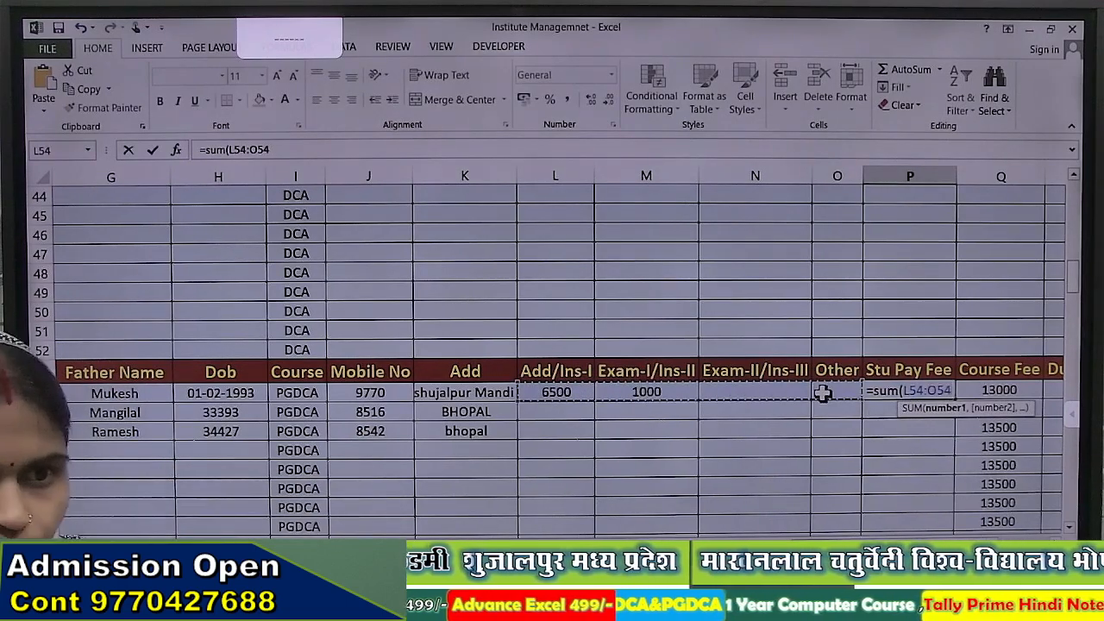
{"action": "type", "text": ")"}
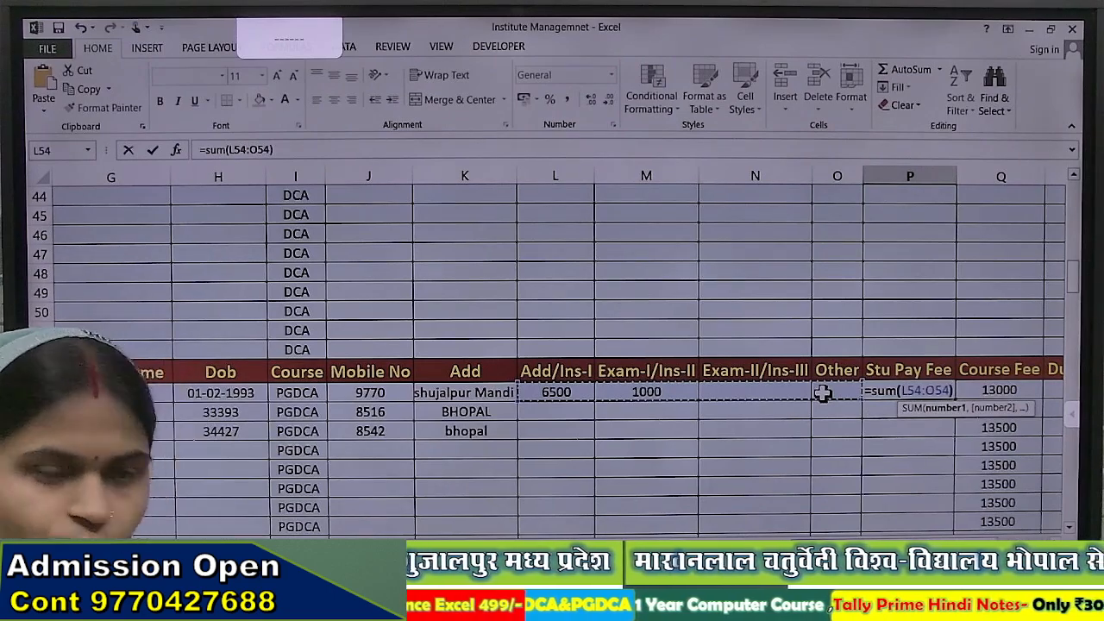
{"action": "key", "text": "Return"}
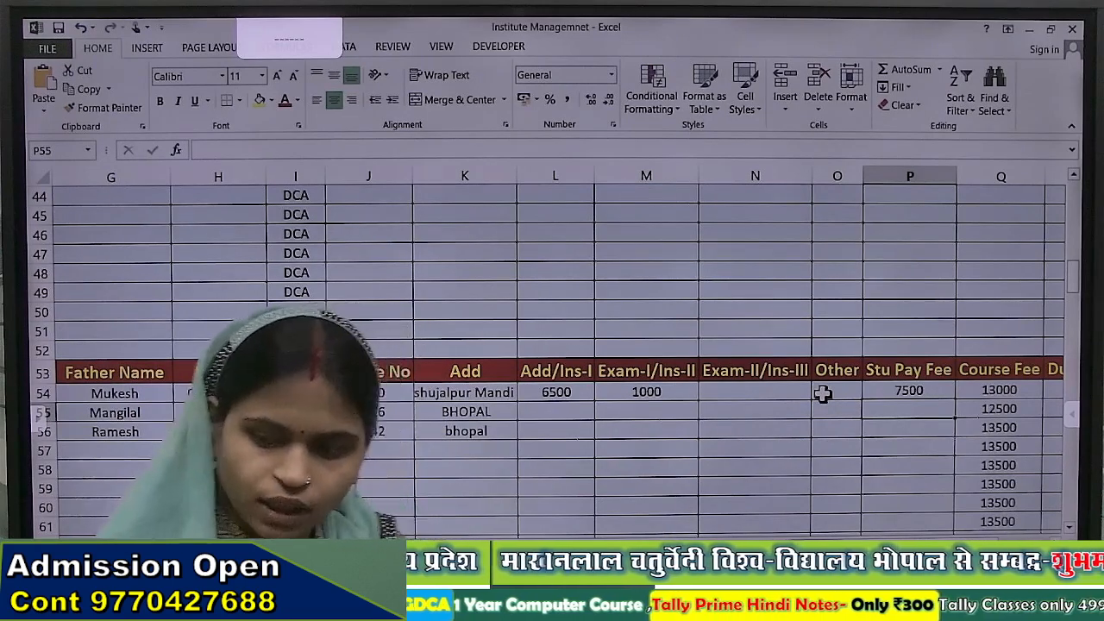
Fill the Stu Pay Fee formula from P54 down through the remaining PGDCA rows
{"action": "left_click", "coordinate": [897, 396]}
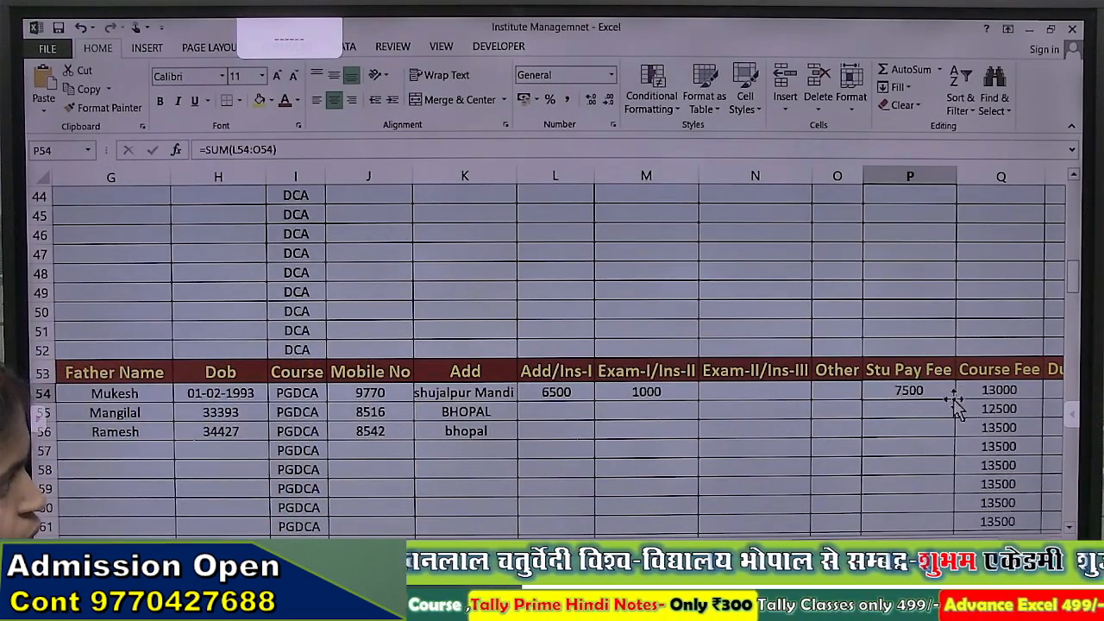
{"action": "left_click_drag", "start_coordinate": [956, 399], "coordinate": [924, 486]}
{"action": "scroll", "coordinate": [779, 419], "scroll_direction": "up", "scroll_amount": 20}
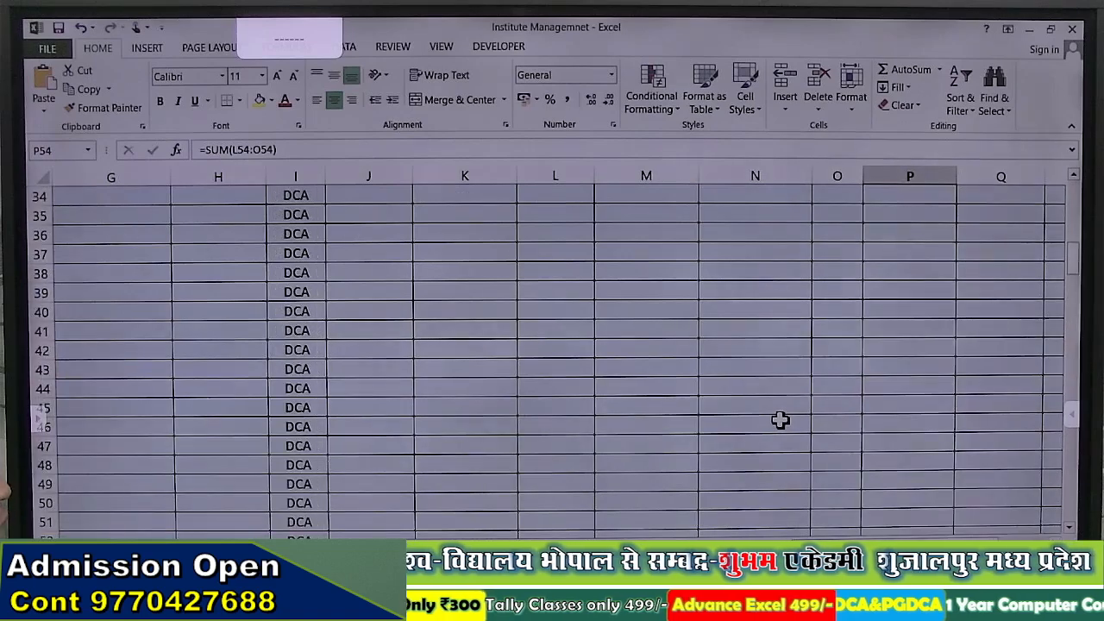
Enter 5000 for Add/Ins-I and 2000 for Exam-I/Ins-II in the second PGDCA record, row 55
{"action": "scroll", "coordinate": [779, 420], "scroll_direction": "down", "scroll_amount": 3}
{"action": "scroll", "coordinate": [779, 419], "scroll_direction": "down", "scroll_amount": 3}
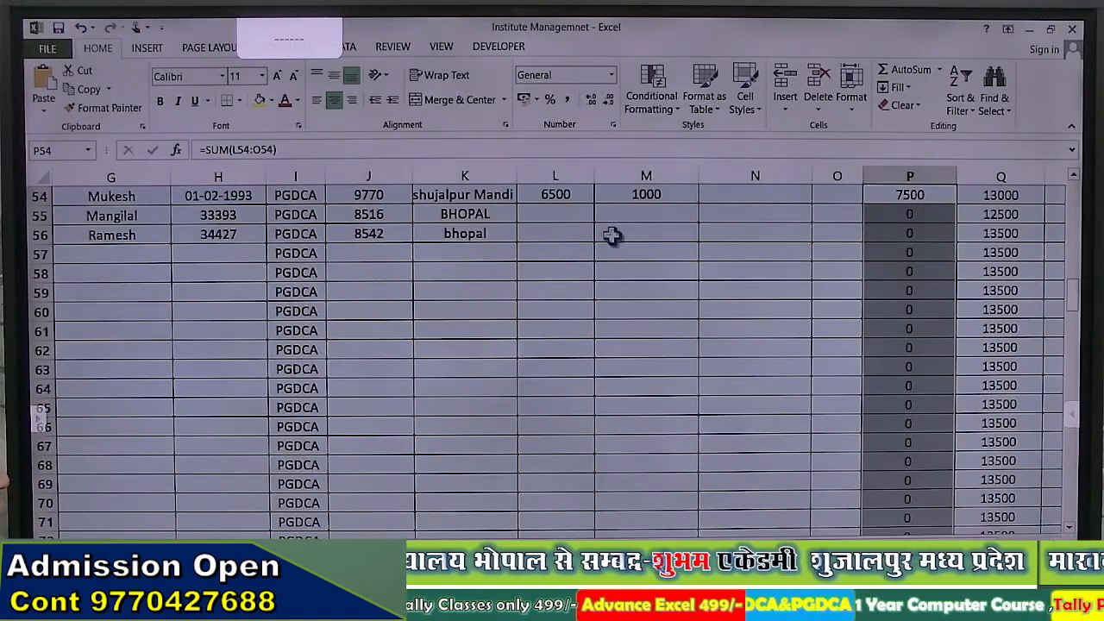
{"action": "left_click", "coordinate": [586, 213]}
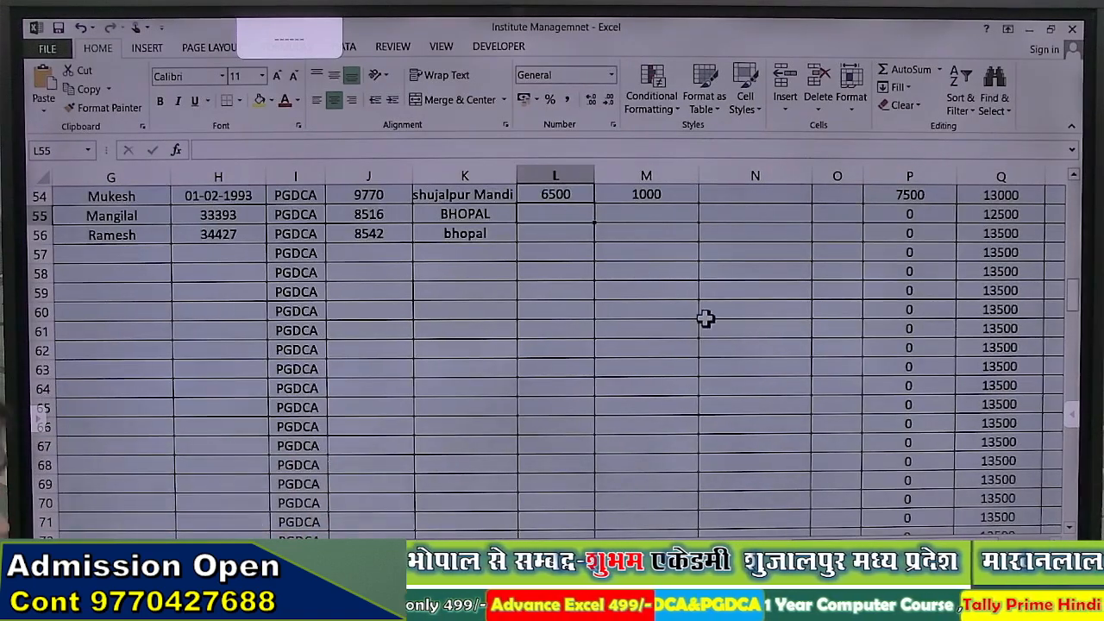
{"action": "type", "text": "5"}
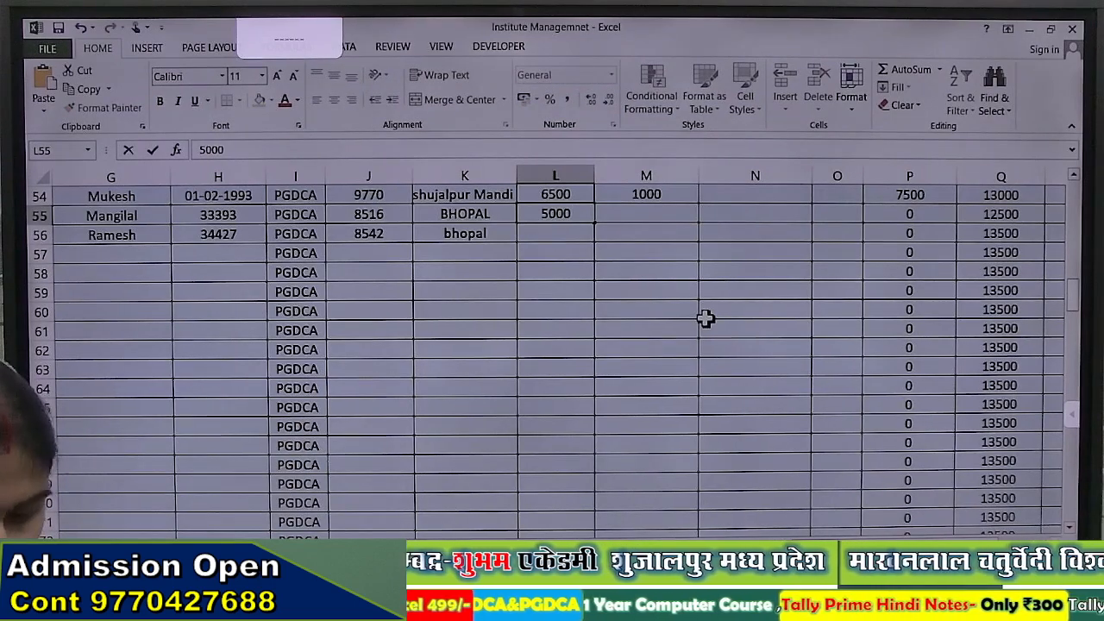
{"action": "type", "text": "000"}
{"action": "key", "text": "Tab"}
{"action": "type", "text": "20"}
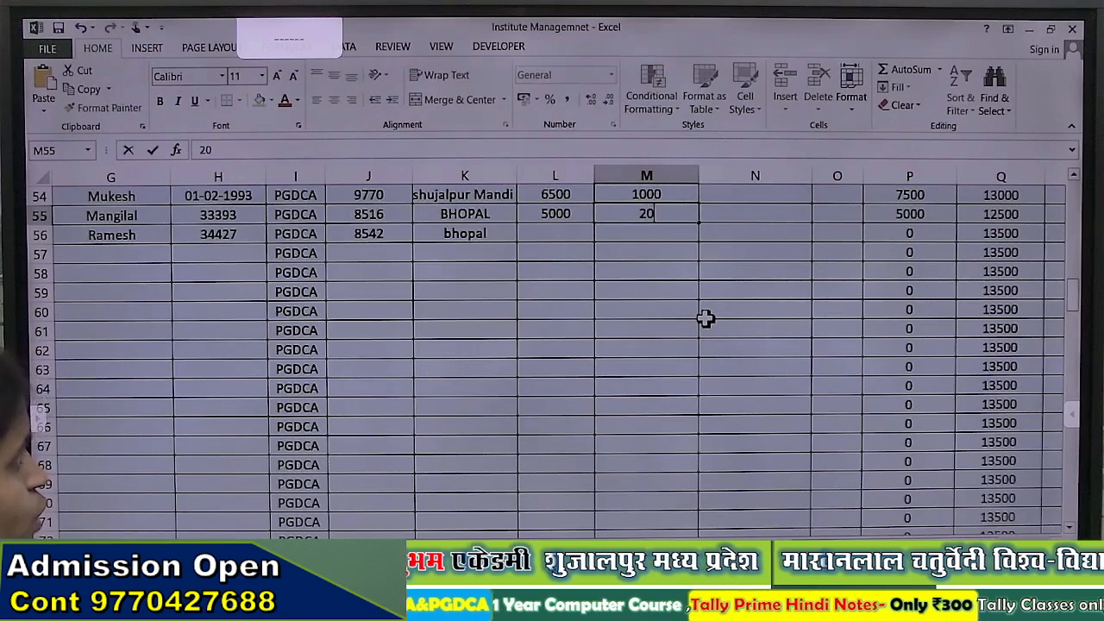
{"action": "type", "text": "00"}
{"action": "key", "text": "Return"}
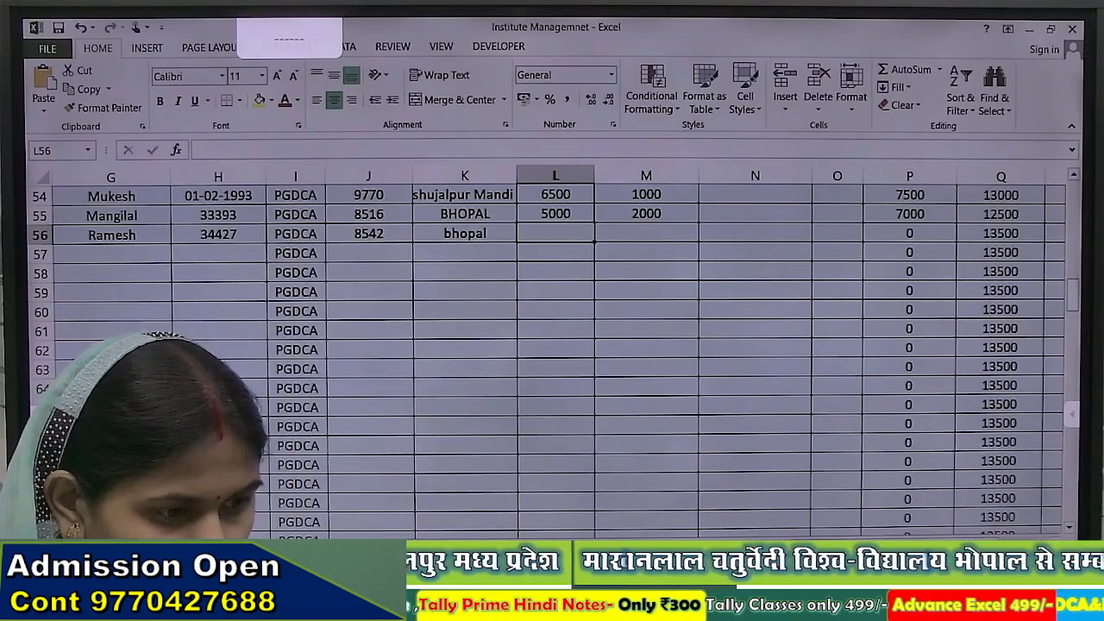
{"action": "key", "text": "alt+Tab"}
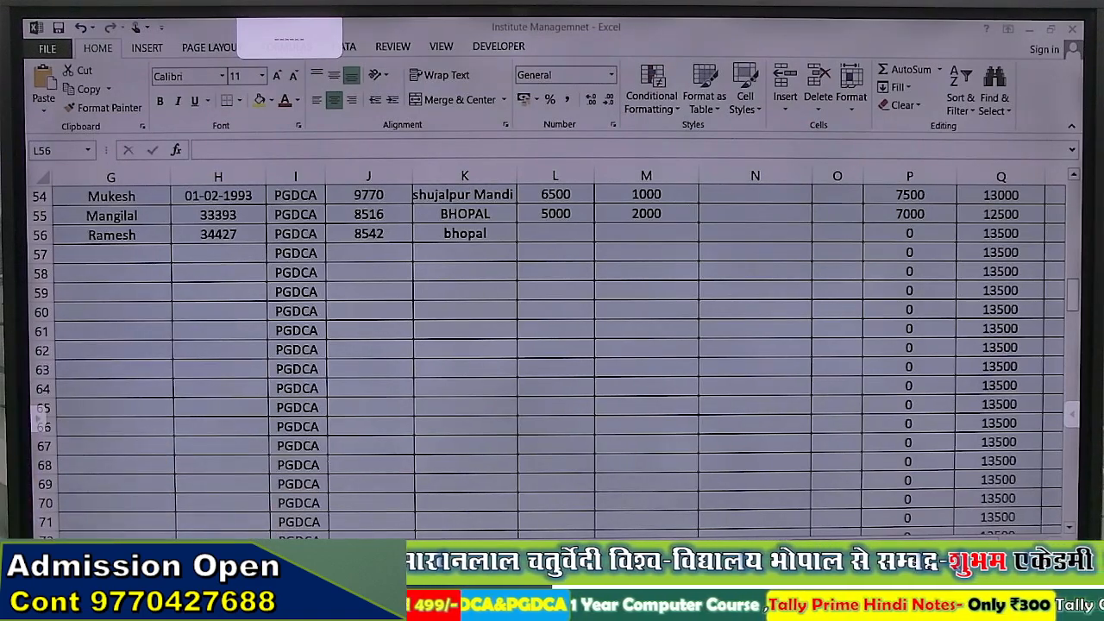
{"action": "left_click", "coordinate": [556, 234]}
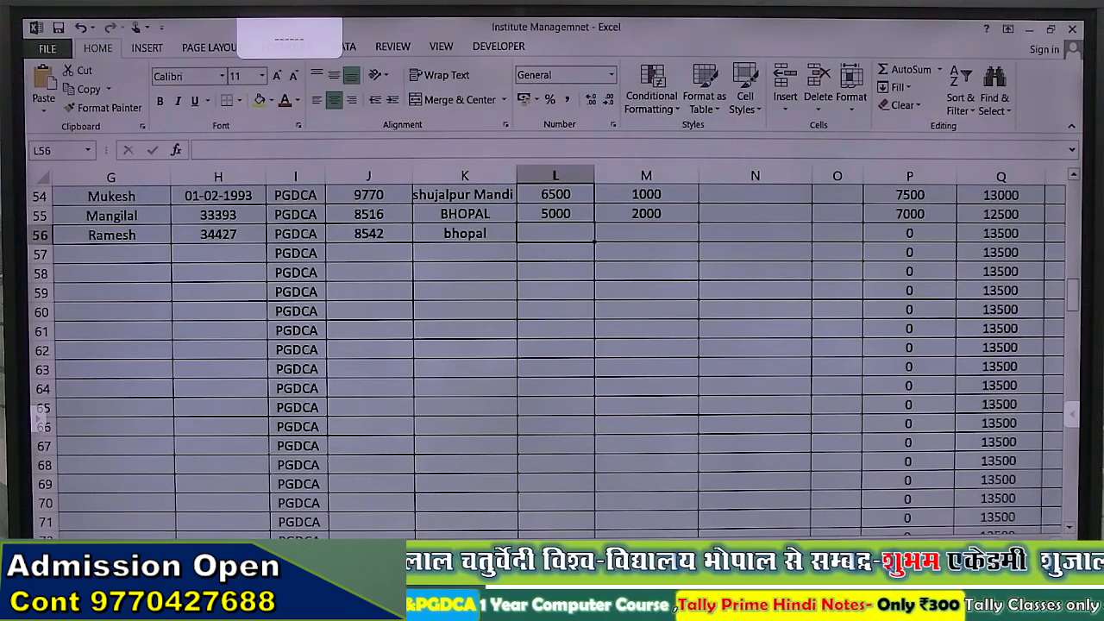
{"action": "left_click_drag", "start_coordinate": [749, 543], "coordinate": [663, 543]}
{"action": "scroll", "coordinate": [606, 454], "scroll_direction": "up", "scroll_amount": 18}
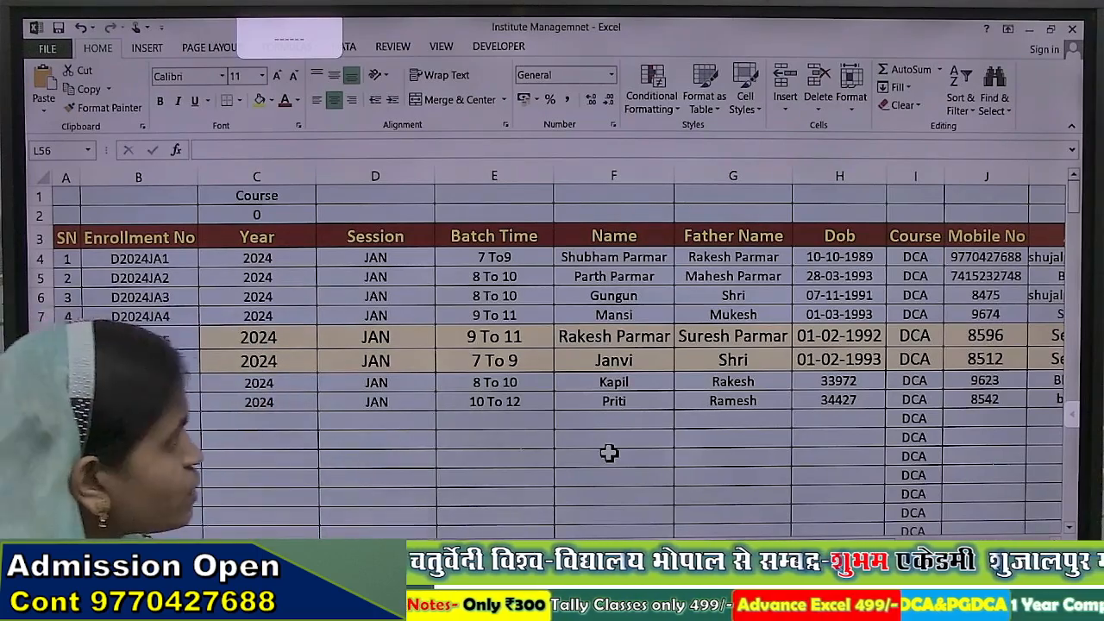
{"action": "left_click_drag", "start_coordinate": [759, 545], "coordinate": [797, 546]}
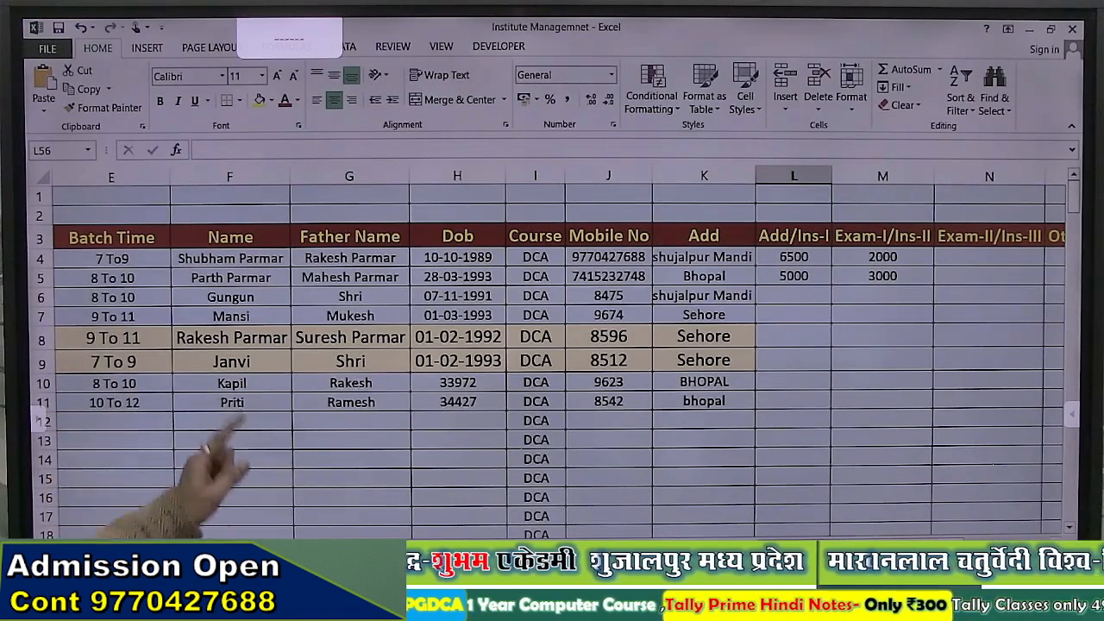
Go to the next, blank worksheet of the institute workbook and rename it
{"action": "key", "text": "ctrl+Page_Down"}
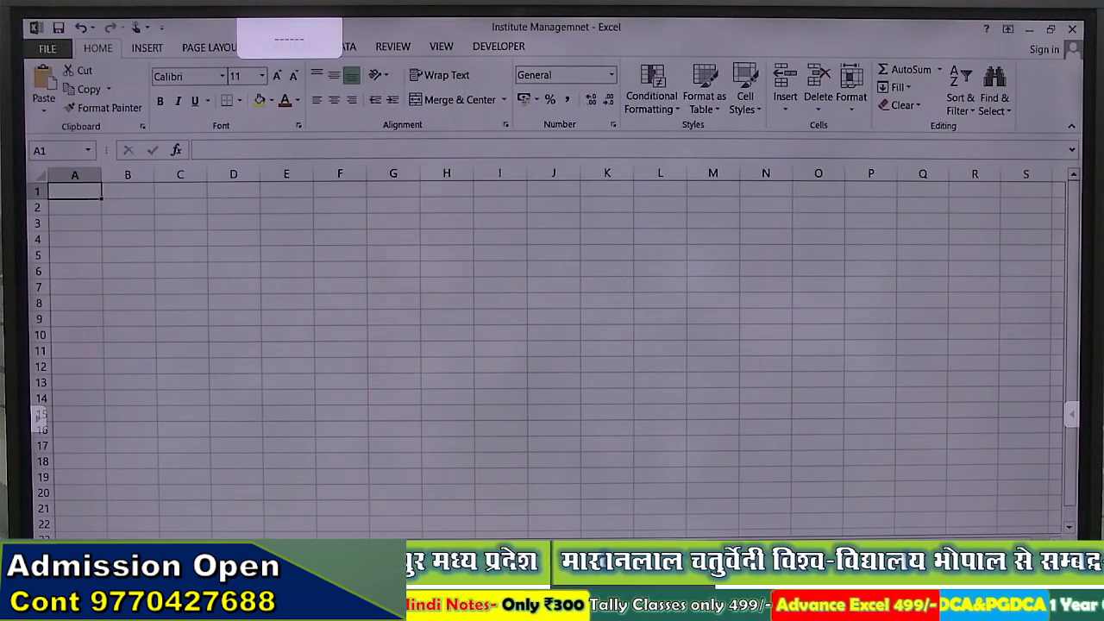
{"action": "right_click", "coordinate": [272, 552]}
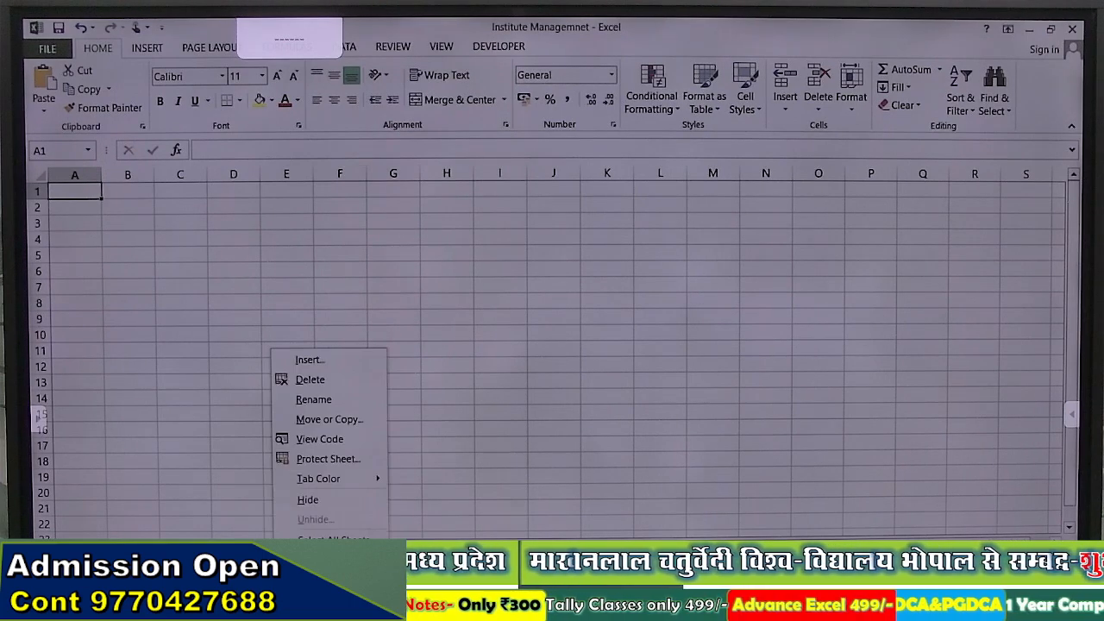
{"action": "left_click", "coordinate": [332, 400]}
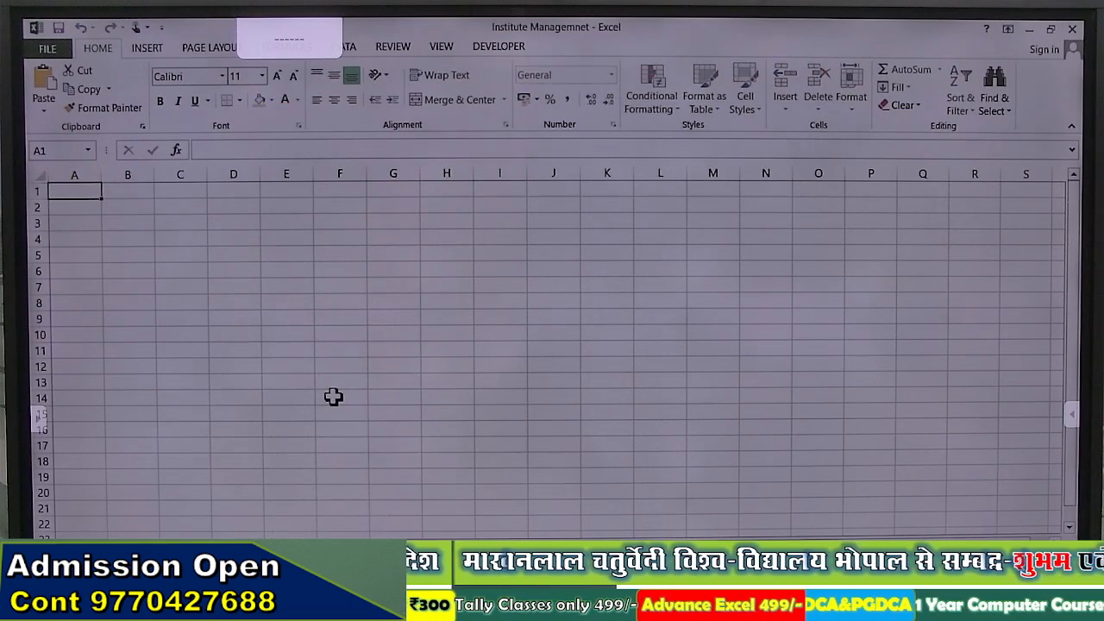
{"action": "left_click", "coordinate": [684, 516]}
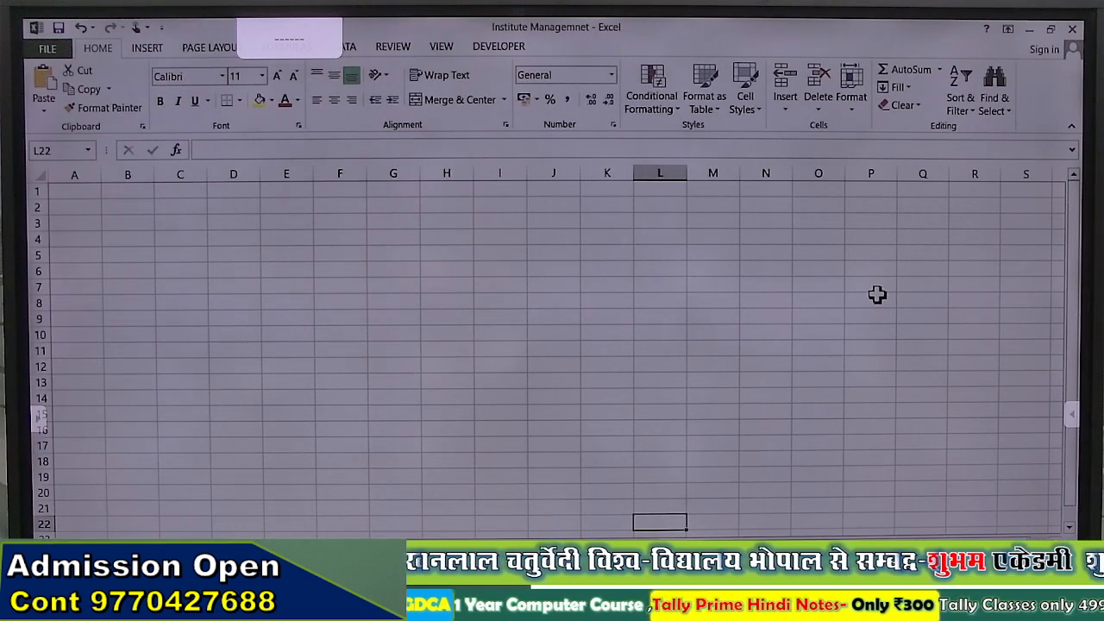
Switch to the 2024-new Fee Management workbook to examine its fee receipt layout, and return to the Institute Managemnet workbook
{"action": "mouse_move", "coordinate": [423, 608]}
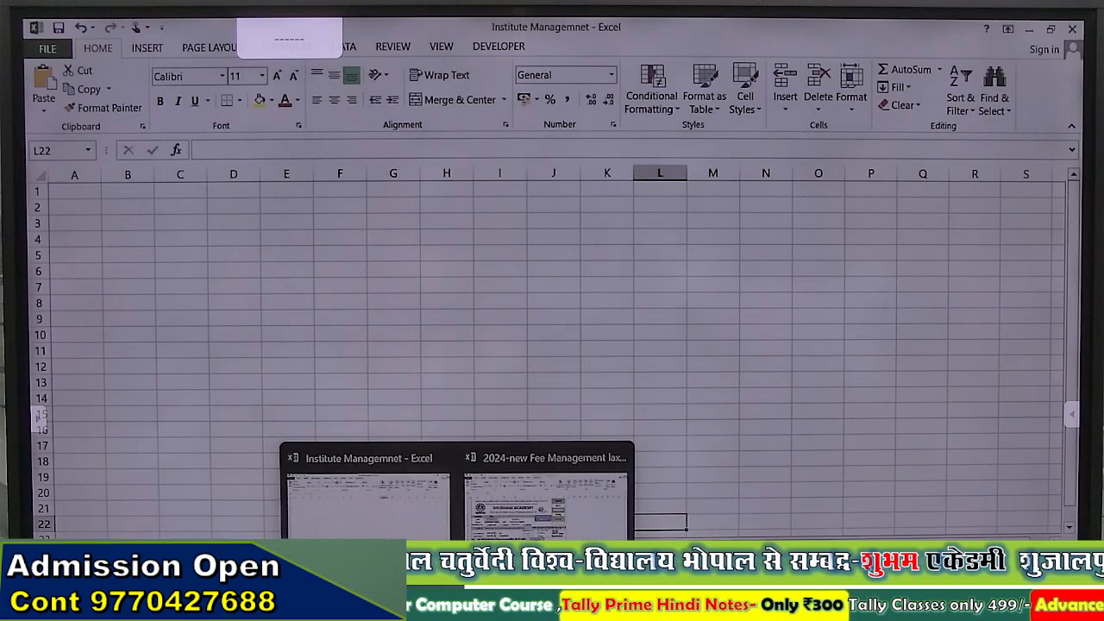
{"action": "left_click", "coordinate": [564, 515]}
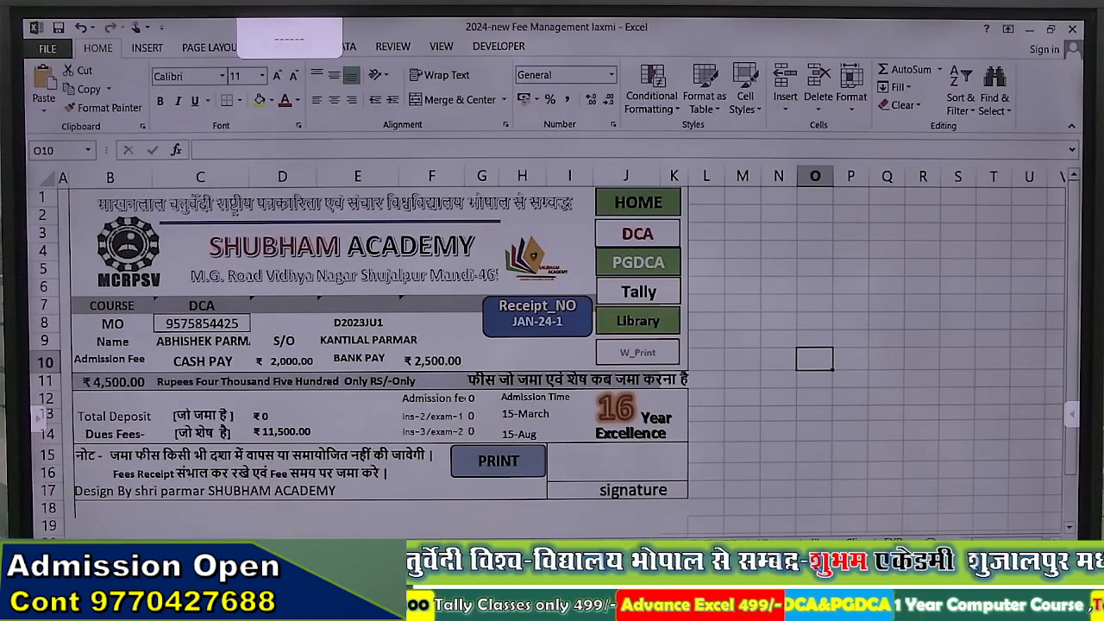
{"action": "mouse_move", "coordinate": [457, 589]}
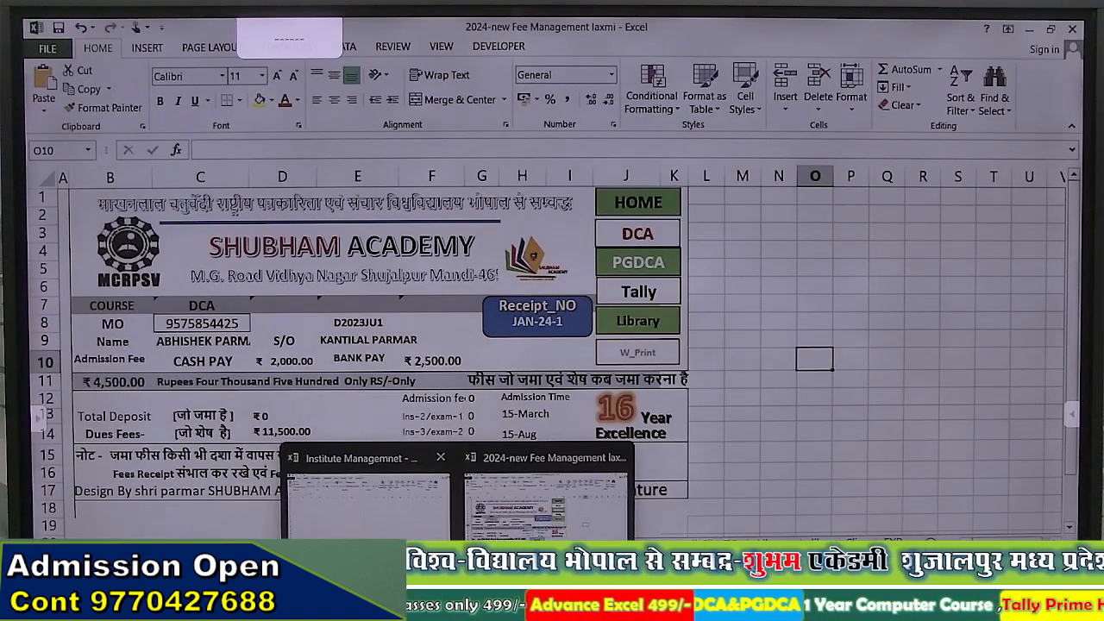
{"action": "left_click", "coordinate": [370, 496]}
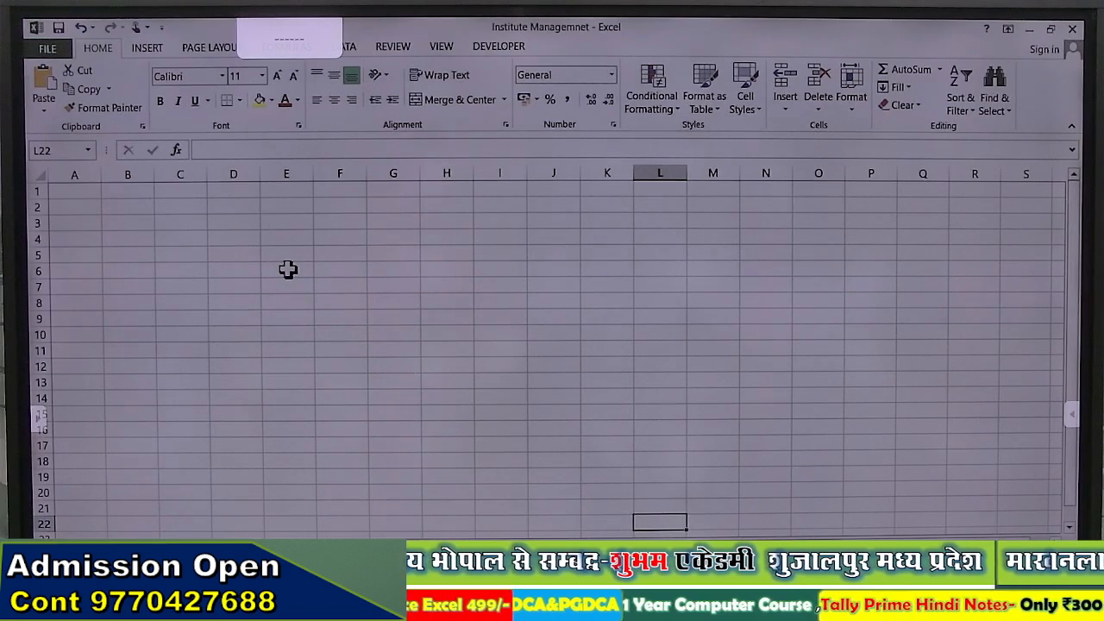
Insert a WordArt text box on the blank worksheet using the outlined style fourth in the gallery's second row
{"action": "left_click", "coordinate": [147, 49]}
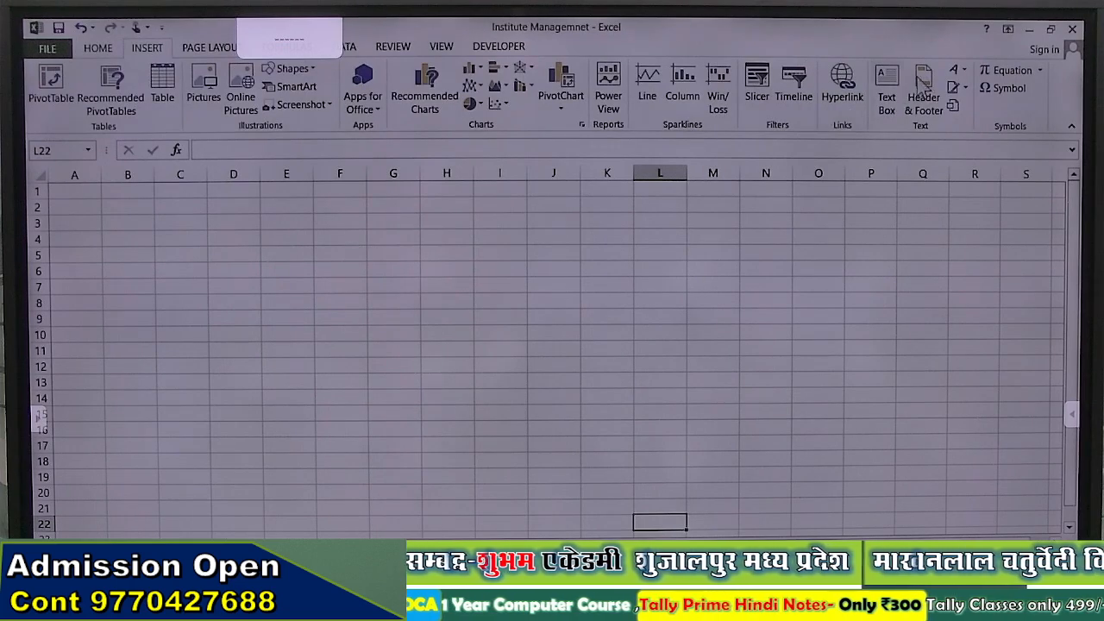
{"action": "left_click", "coordinate": [968, 69]}
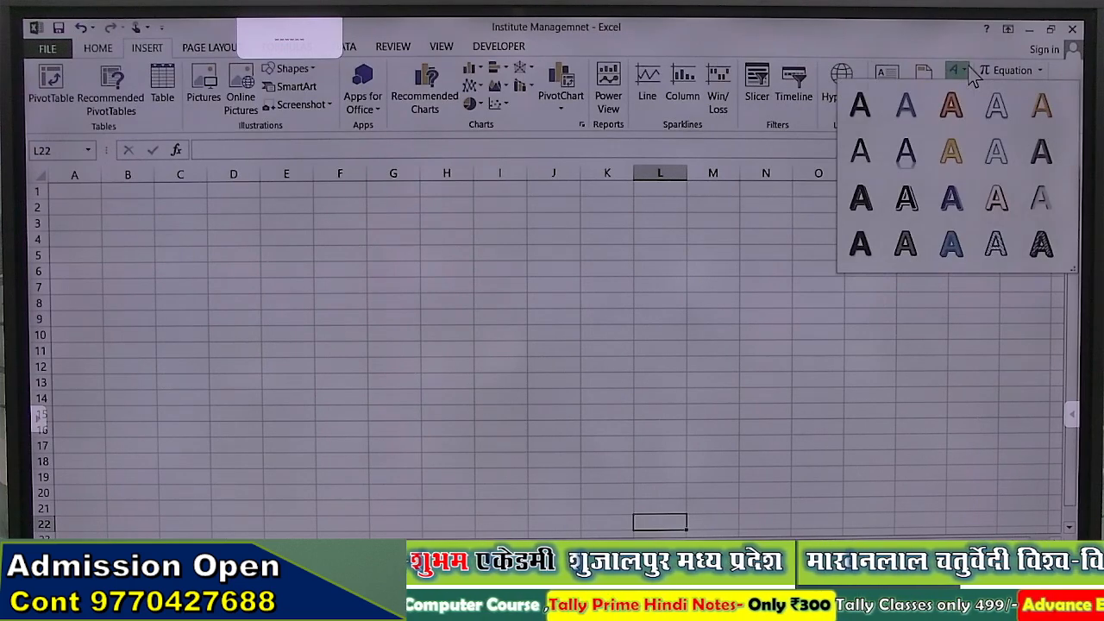
{"action": "left_click", "coordinate": [996, 152]}
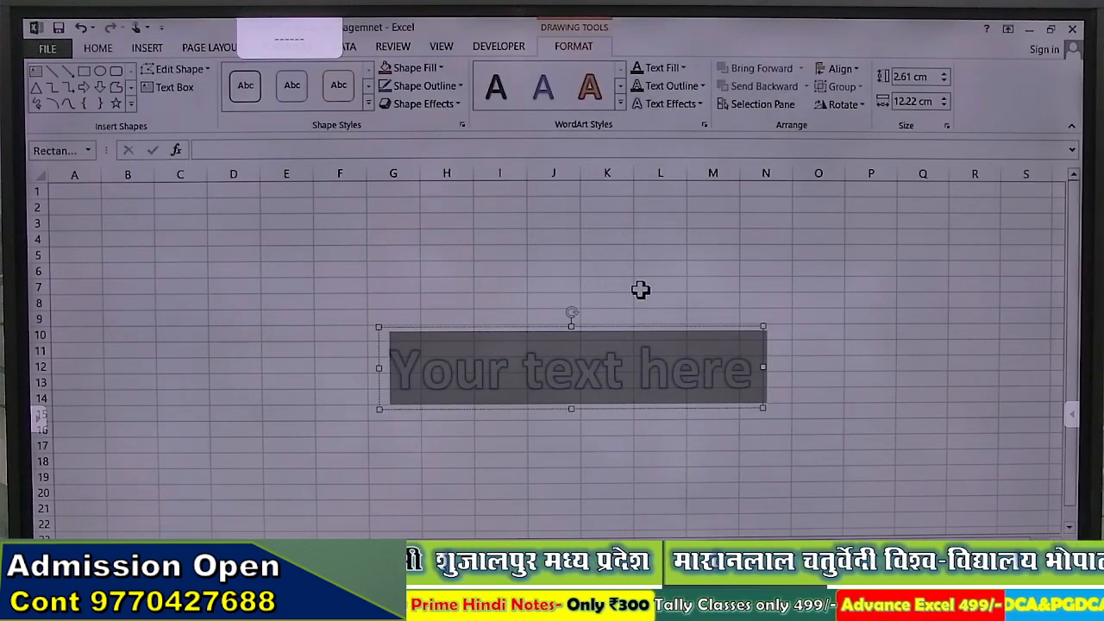
Set the font of the WordArt placeholder text to Abbasi Himalaya
{"action": "left_click", "coordinate": [102, 50]}
{"action": "left_click", "coordinate": [222, 76]}
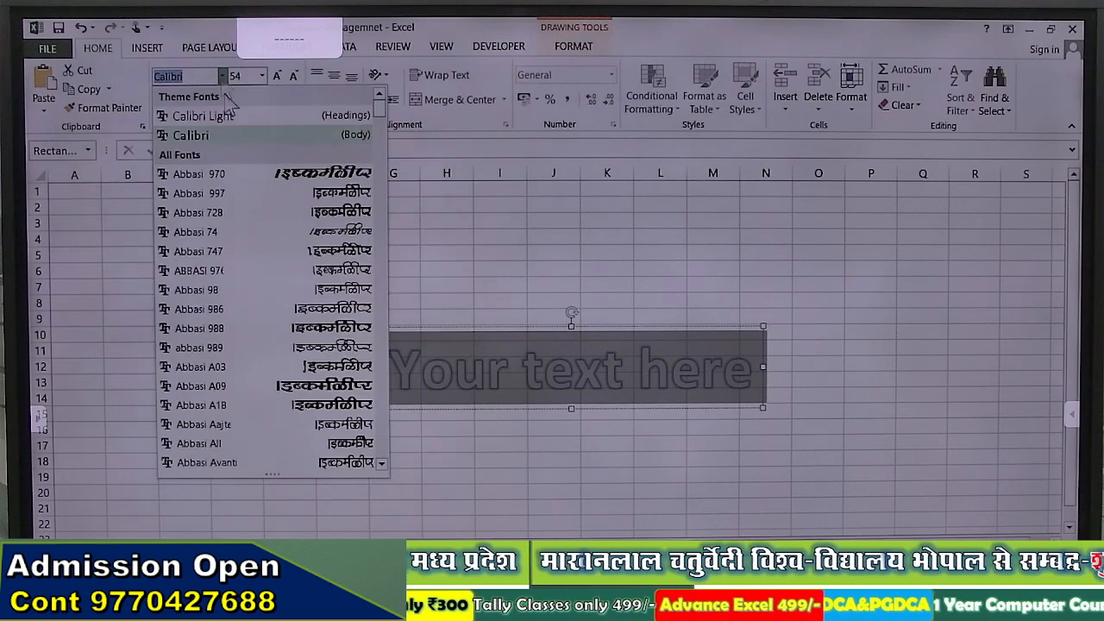
{"action": "scroll", "coordinate": [267, 291], "scroll_direction": "down", "scroll_amount": 10}
{"action": "scroll", "coordinate": [276, 315], "scroll_direction": "up", "scroll_amount": 6}
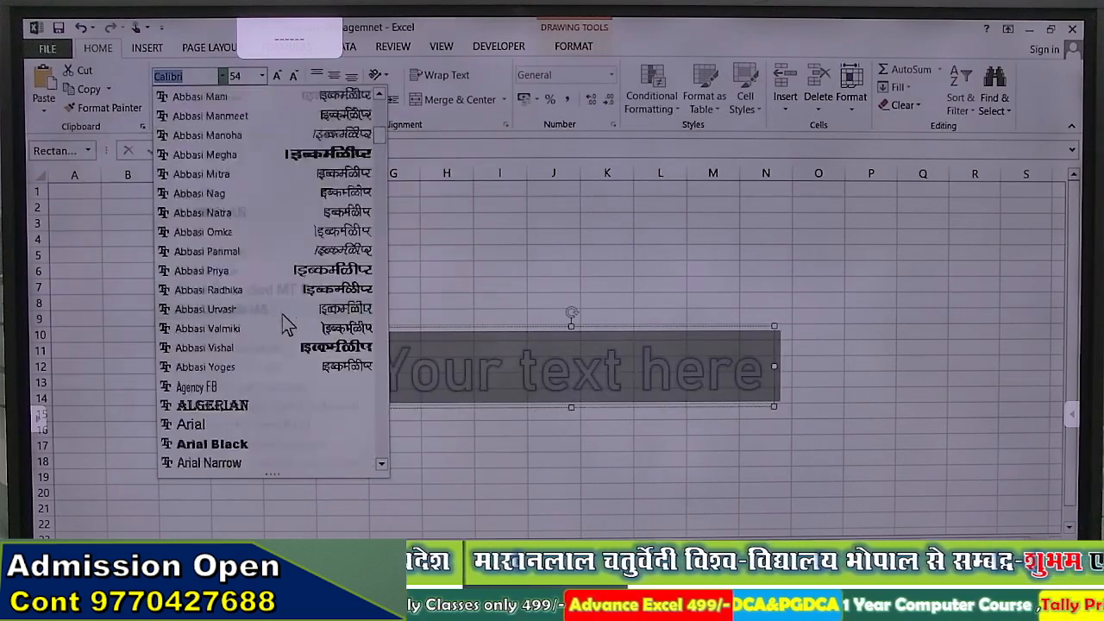
{"action": "scroll", "coordinate": [285, 325], "scroll_direction": "up", "scroll_amount": 10}
{"action": "scroll", "coordinate": [302, 312], "scroll_direction": "down", "scroll_amount": 3}
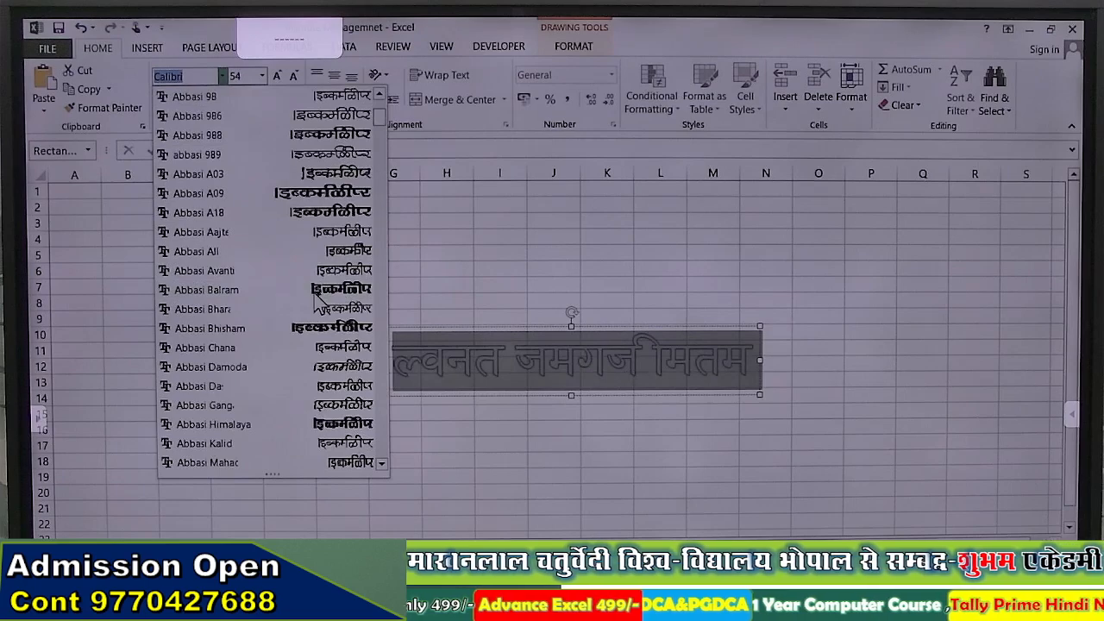
{"action": "scroll", "coordinate": [311, 311], "scroll_direction": "down", "scroll_amount": 3}
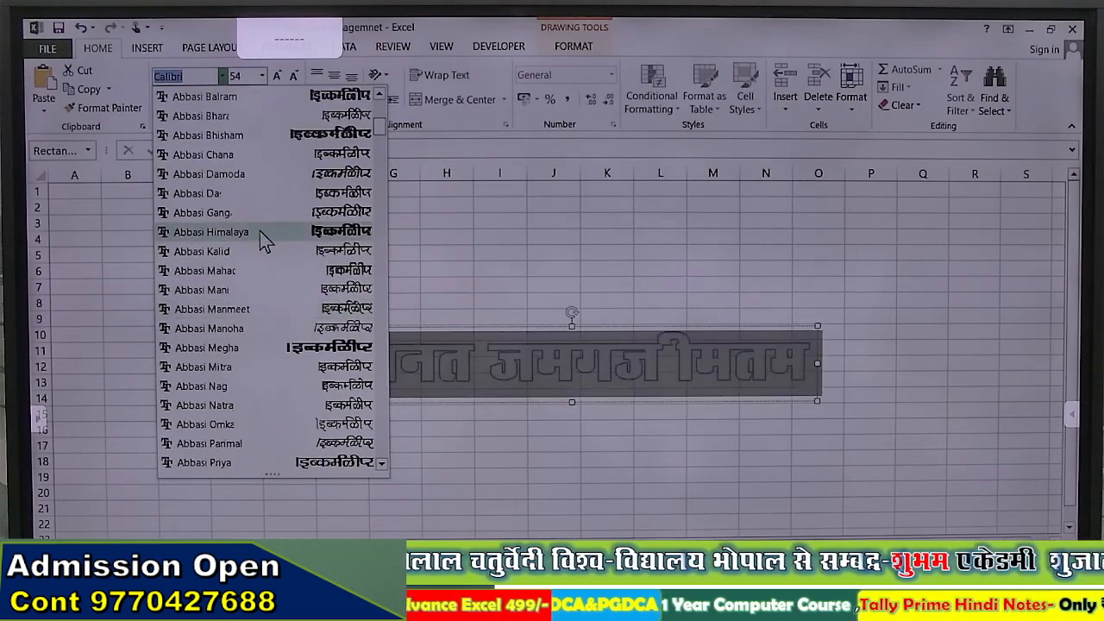
{"action": "left_click", "coordinate": [259, 232]}
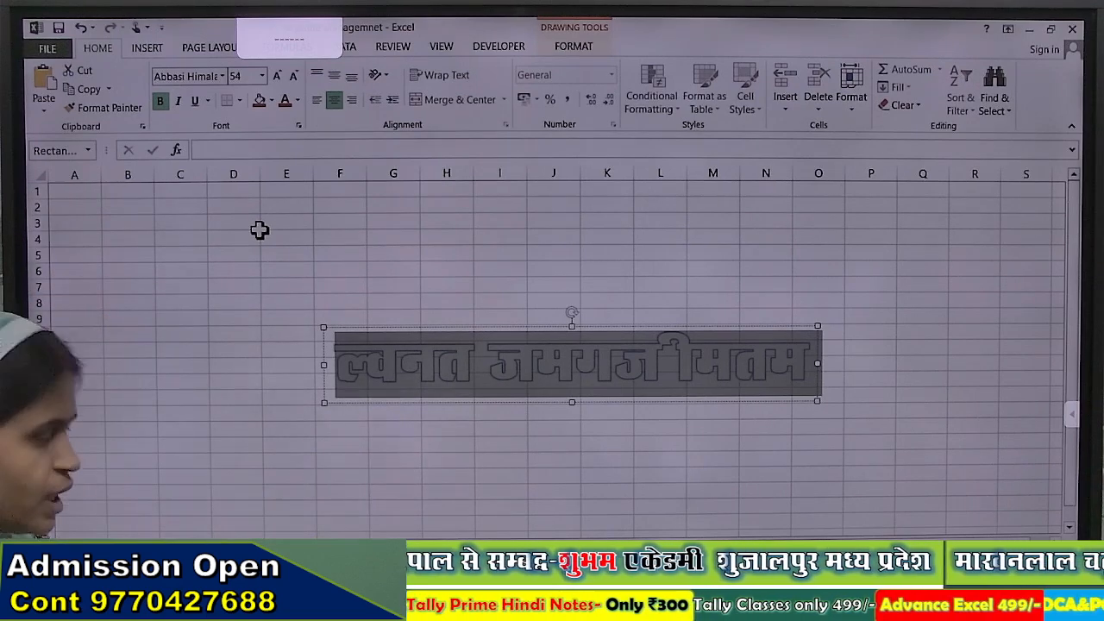
Replace the WordArt placeholder text with the heading "माखनलाल चतुर्वेदी राष्ट्रीय पत्रकारिता एवं संचार विश्व"
{"action": "type", "text": "मा"}
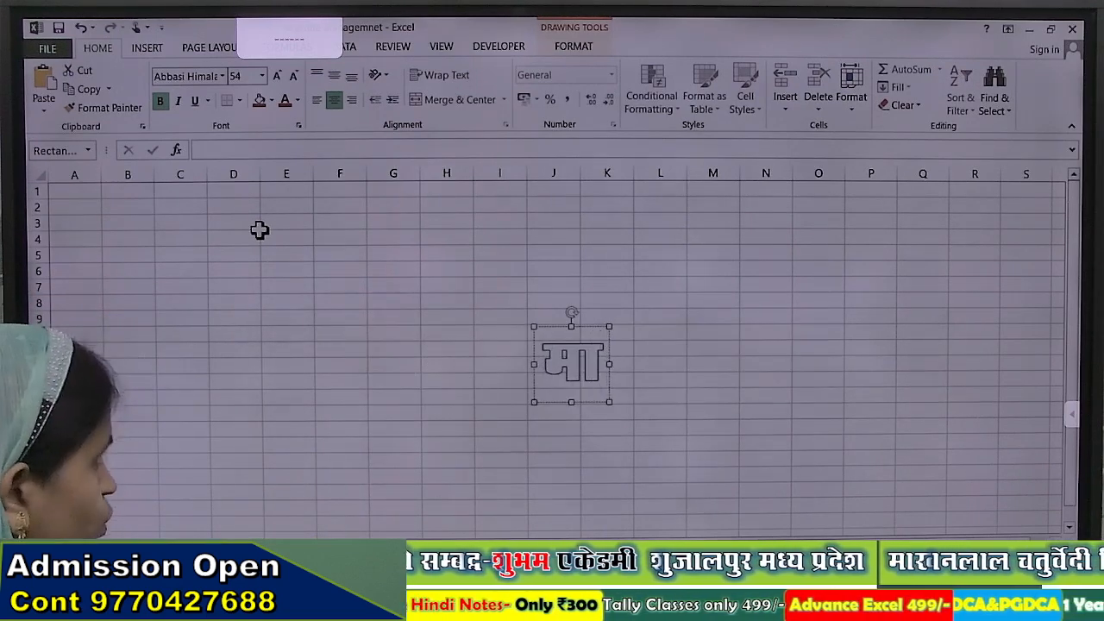
{"action": "type", "text": "खन"}
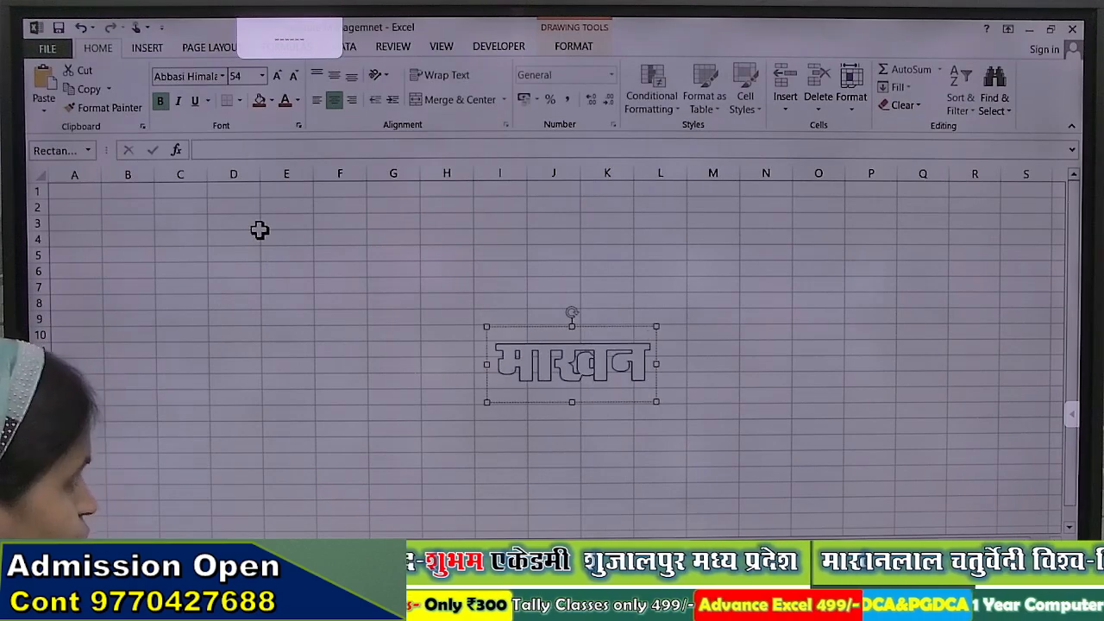
{"action": "type", "text": "लाल"}
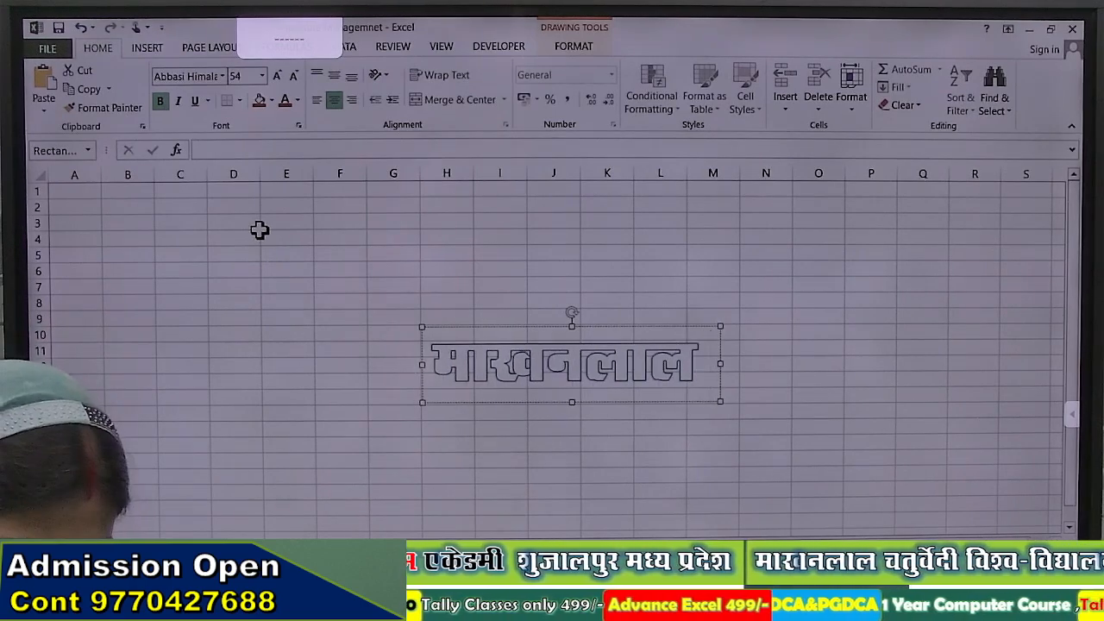
{"action": "type", "text": " चतुव"}
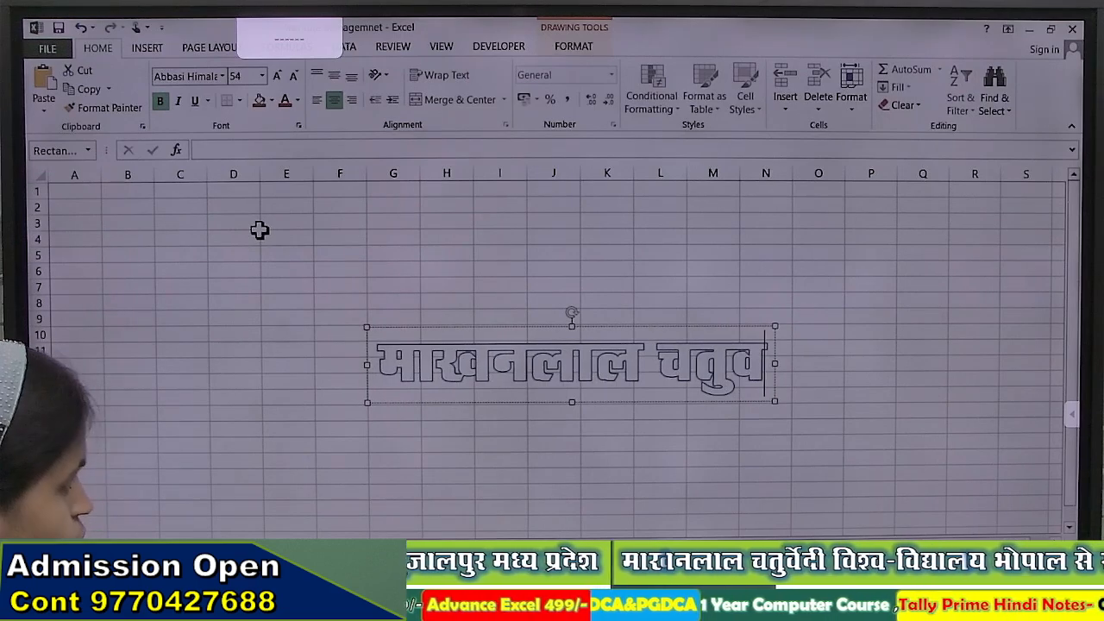
{"action": "key", "text": "BackSpace"}
{"action": "type", "text": "र्वे"}
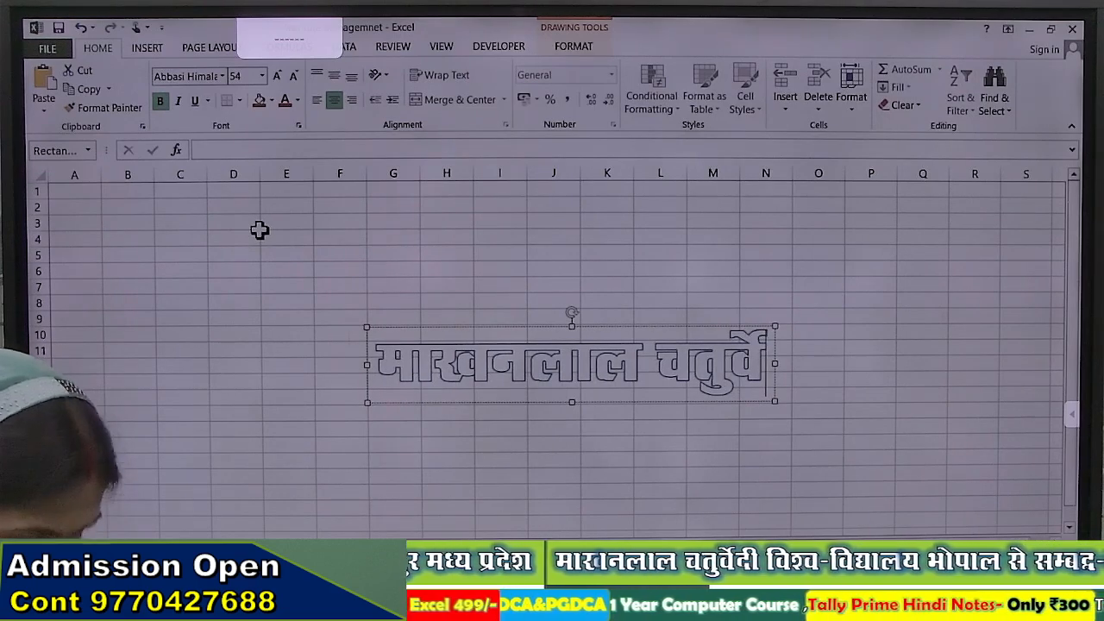
{"action": "type", "text": "र्दी"}
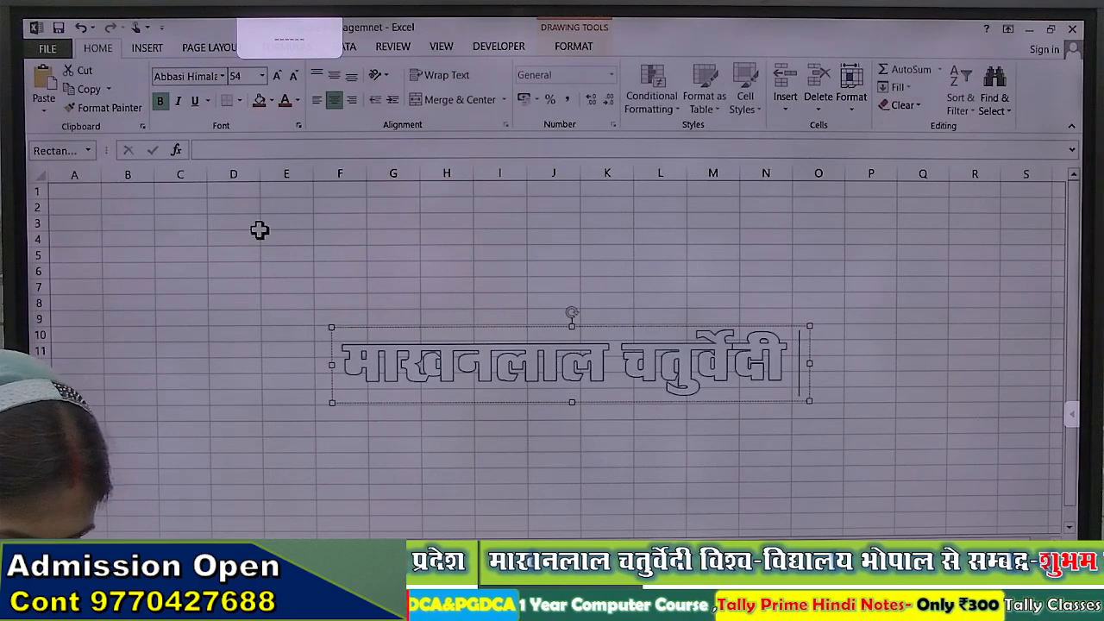
{"action": "type", "text": " राष"}
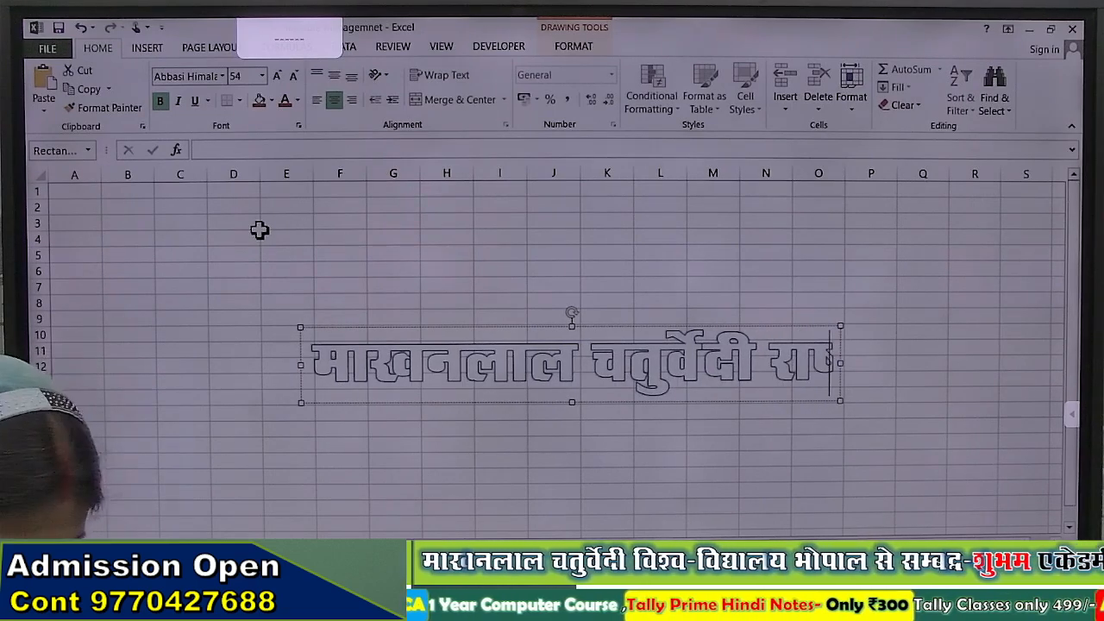
{"action": "type", "text": "्ट्रीय"}
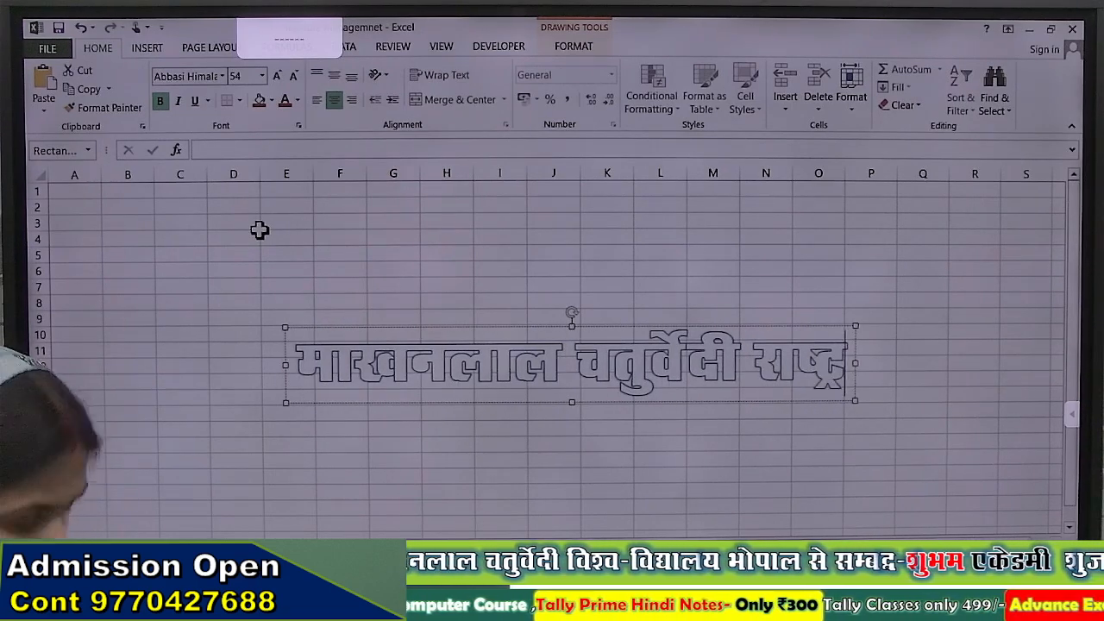
{"action": "type", "text": " पत्र"}
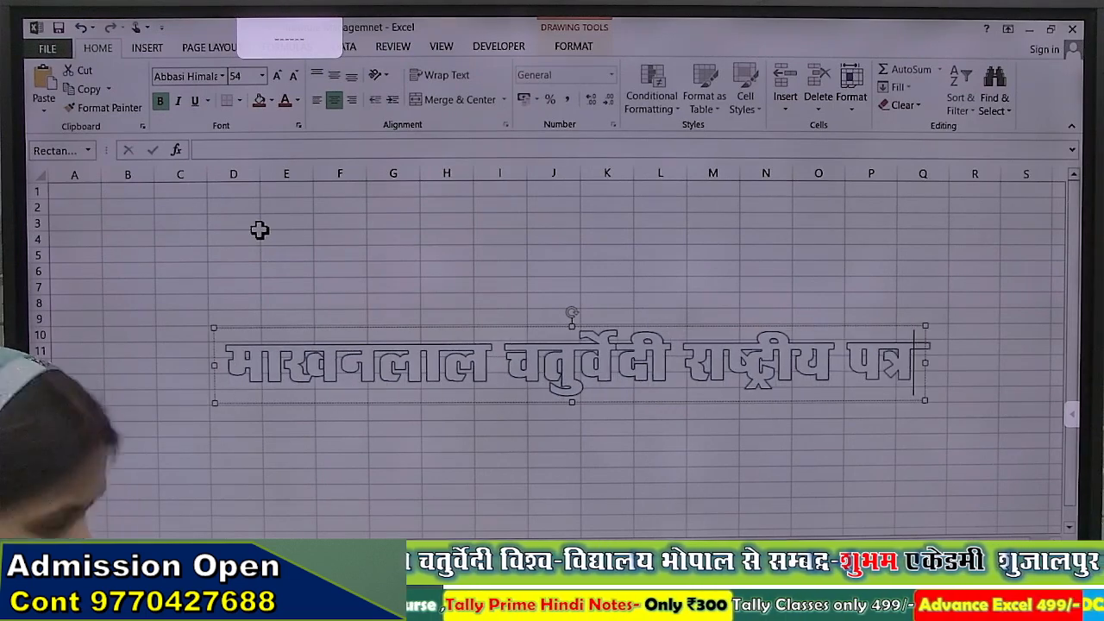
{"action": "type", "text": "कारिता"}
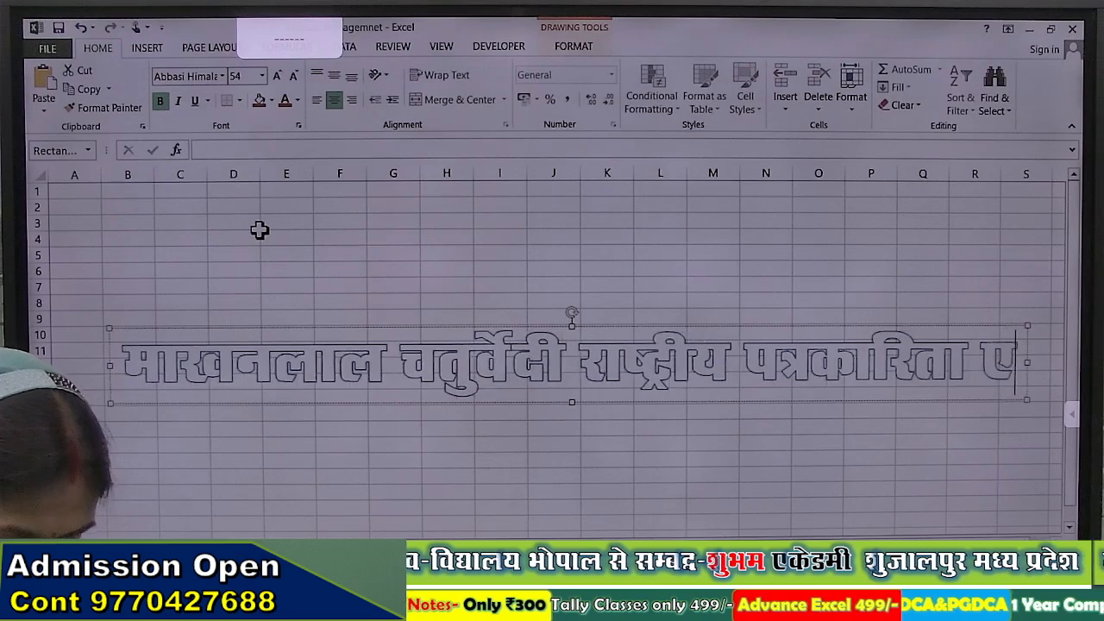
{"action": "type", "text": " एवं"}
{"action": "type", "text": "सच"}
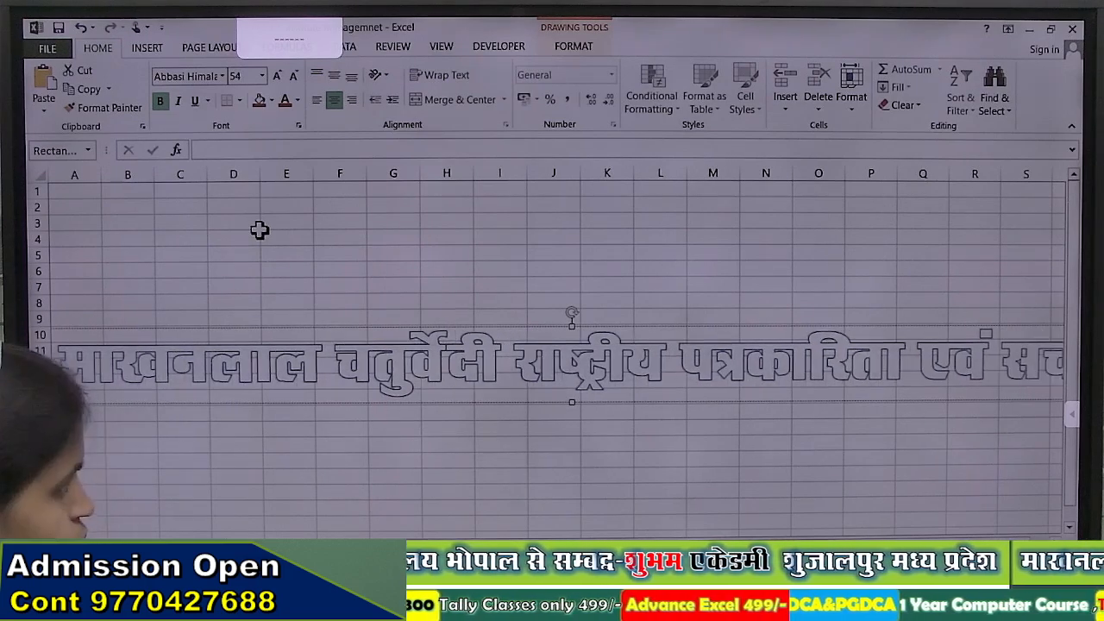
{"action": "key", "text": "BackSpace"}
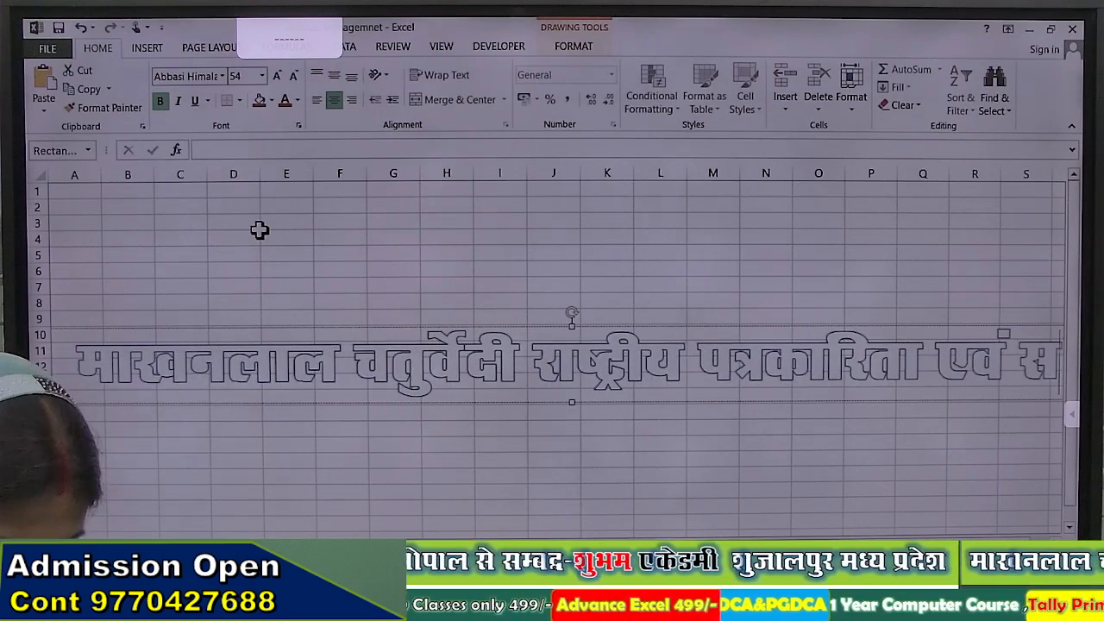
{"action": "type", "text": "ंचार विश्"}
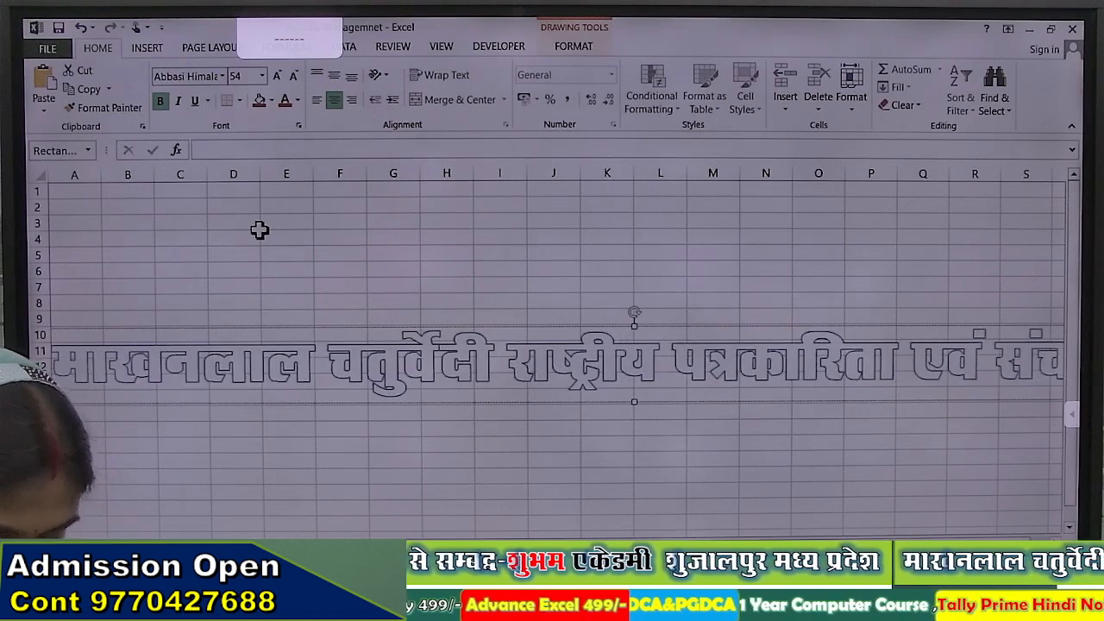
{"action": "type", "text": "व"}
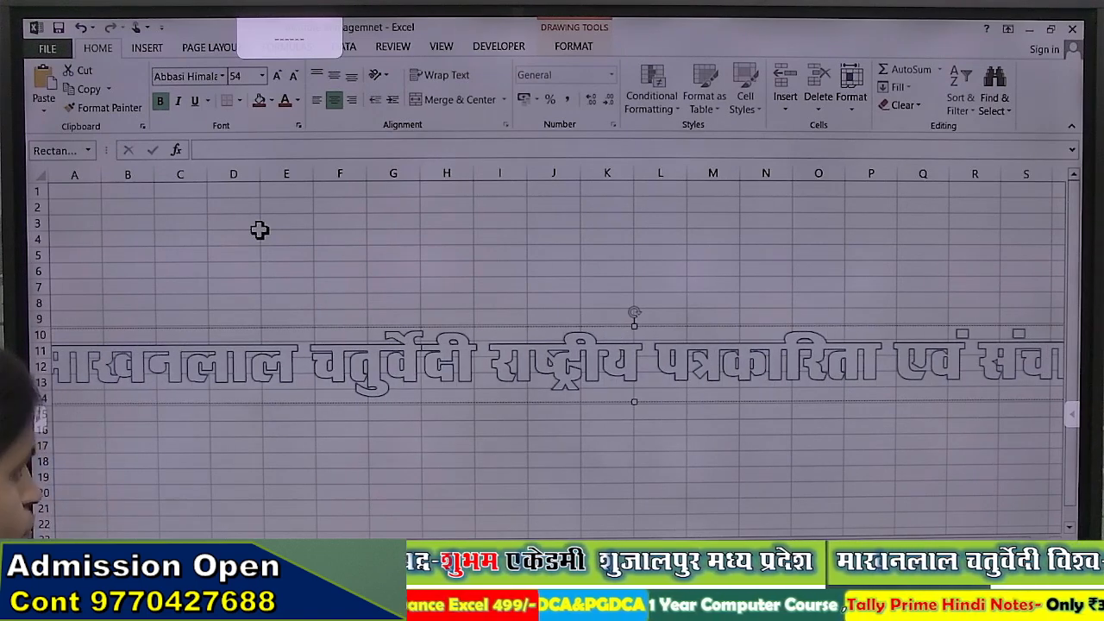
Reduce the font size of the whole WordArt heading to 18
{"action": "triple_click", "coordinate": [543, 356]}
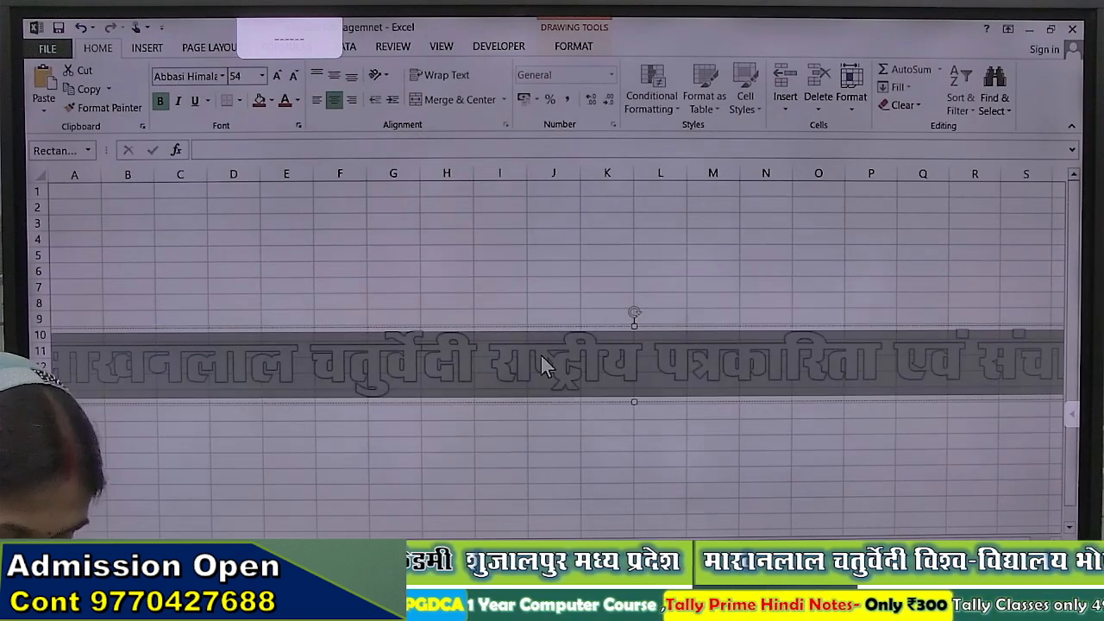
{"action": "key", "text": "ctrl+shift+comma"}
{"action": "key", "text": "ctrl+shift+comma"}
{"action": "key", "text": "ctrl+shift+comma"}
{"action": "key", "text": "ctrl+shift+comma"}
{"action": "key", "text": "ctrl+shift+comma"}
{"action": "key", "text": "ctrl+shift+comma"}
{"action": "key", "text": "ctrl+shift+comma"}
{"action": "key", "text": "ctrl+shift+comma"}
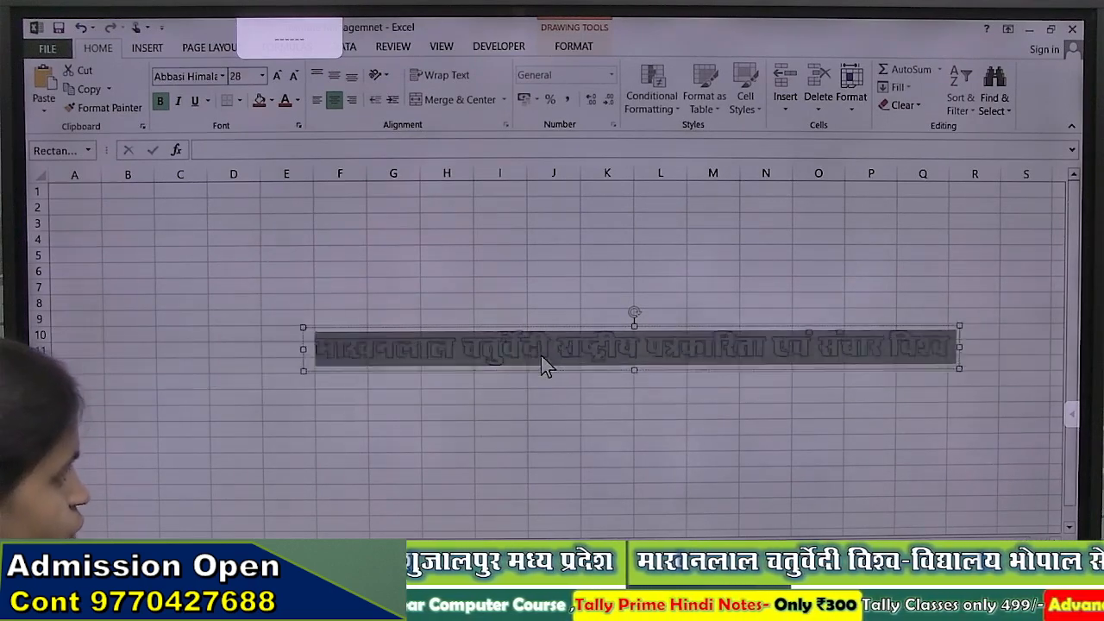
{"action": "key", "text": "ctrl+shift+comma"}
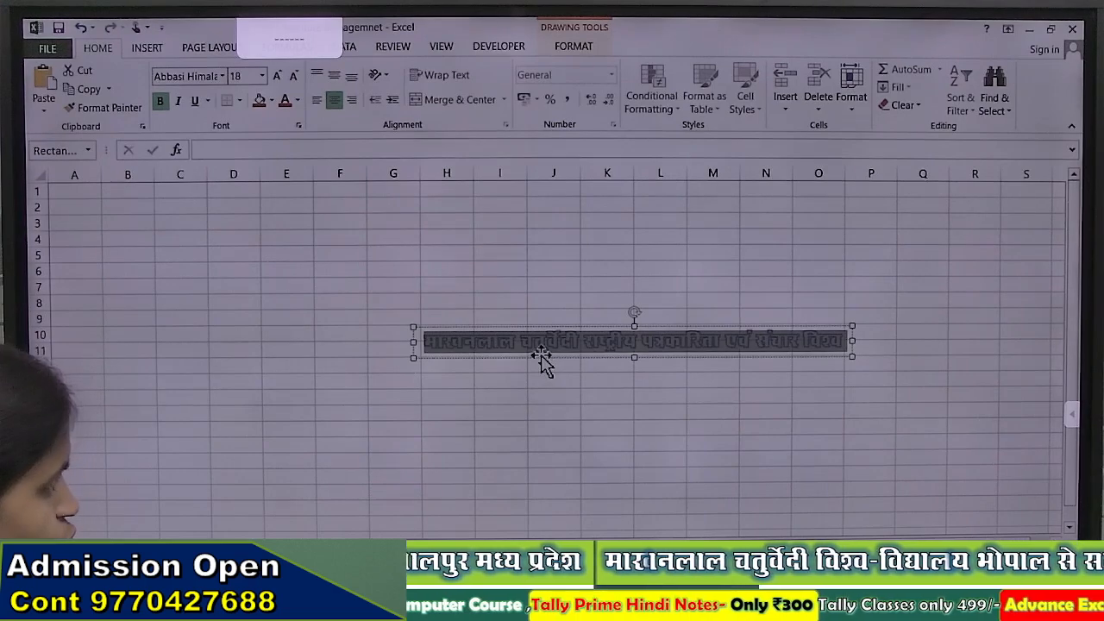
Append "विद्यालय" to the end of the heading and move the WordArt box up to rows 1–2, across columns A to J
{"action": "left_click", "coordinate": [844, 340]}
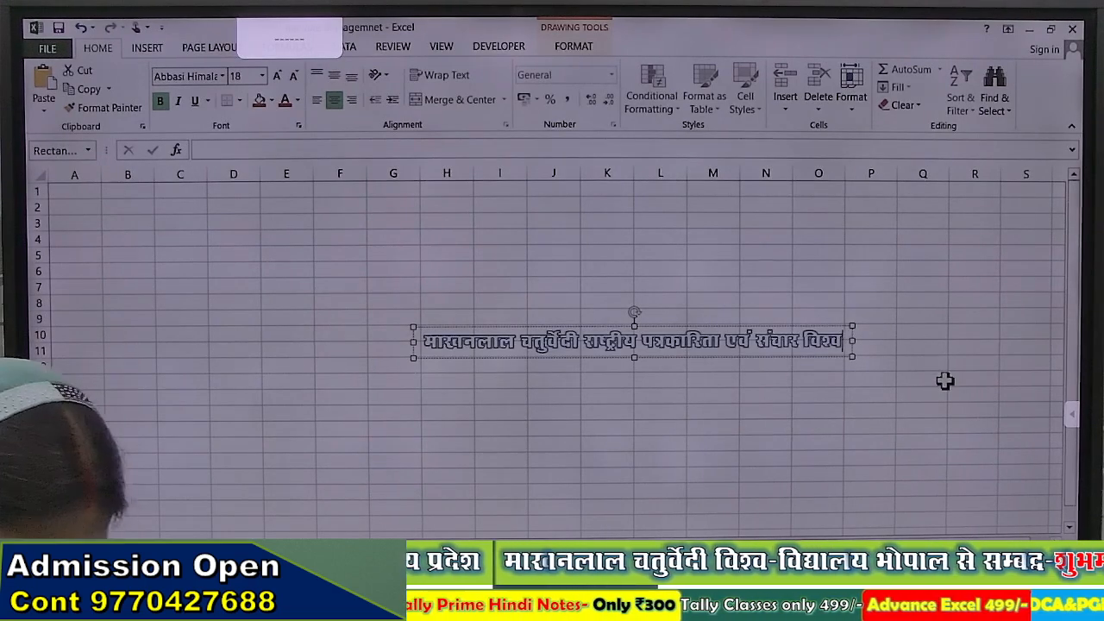
{"action": "type", "text": "विद्यालय"}
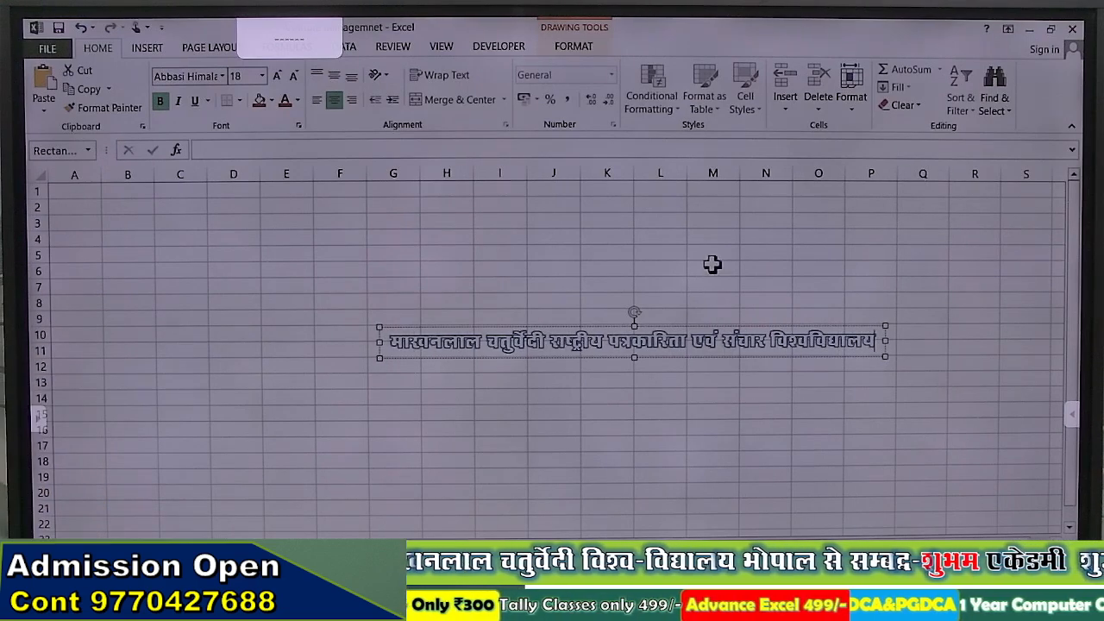
{"action": "left_click_drag", "start_coordinate": [618, 328], "coordinate": [306, 185]}
{"action": "left_click", "coordinate": [307, 205]}
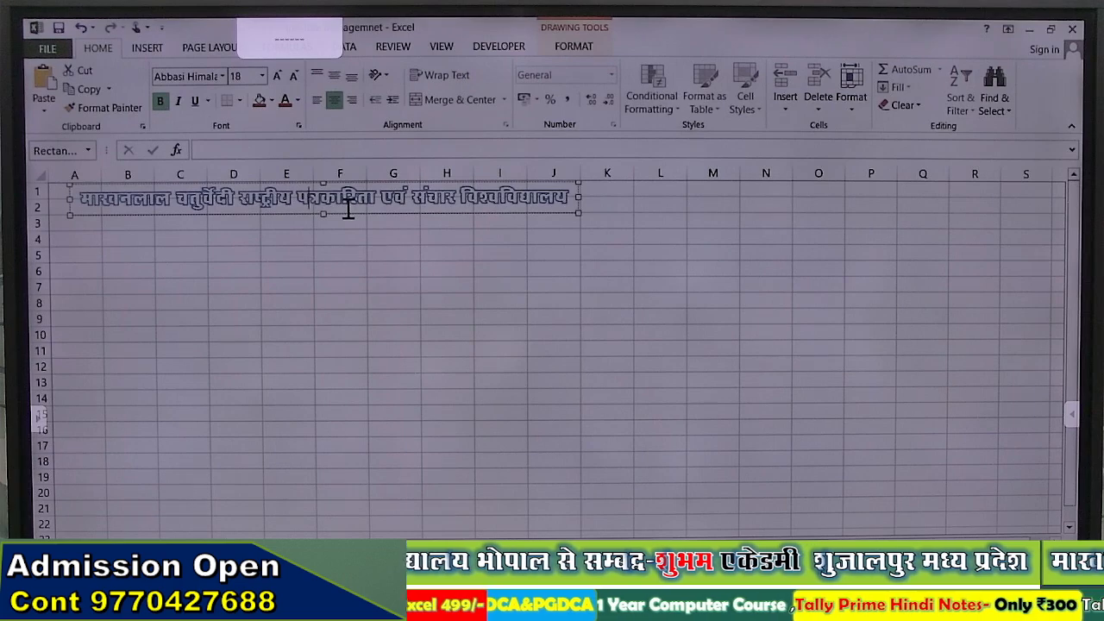
Reduce the heading's font size to 12 and shift the WordArt box so its text starts at column B
{"action": "key", "text": "ctrl+a"}
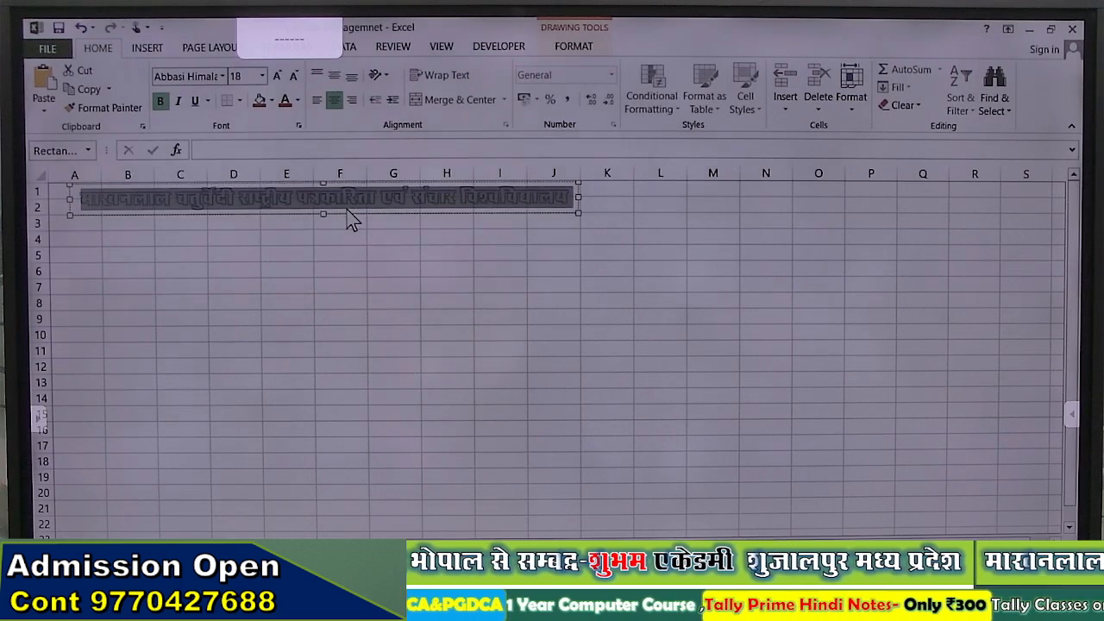
{"action": "key", "text": "ctrl+shift+comma"}
{"action": "key", "text": "ctrl+shift+comma"}
{"action": "key", "text": "ctrl+shift+comma"}
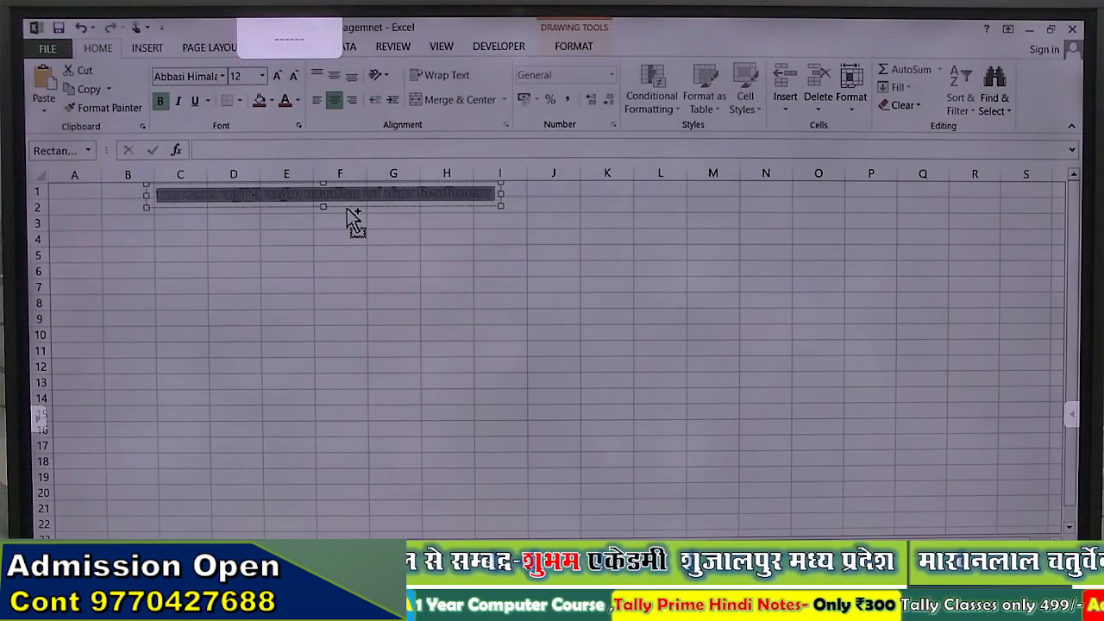
{"action": "left_click_drag", "start_coordinate": [293, 212], "coordinate": [235, 209]}
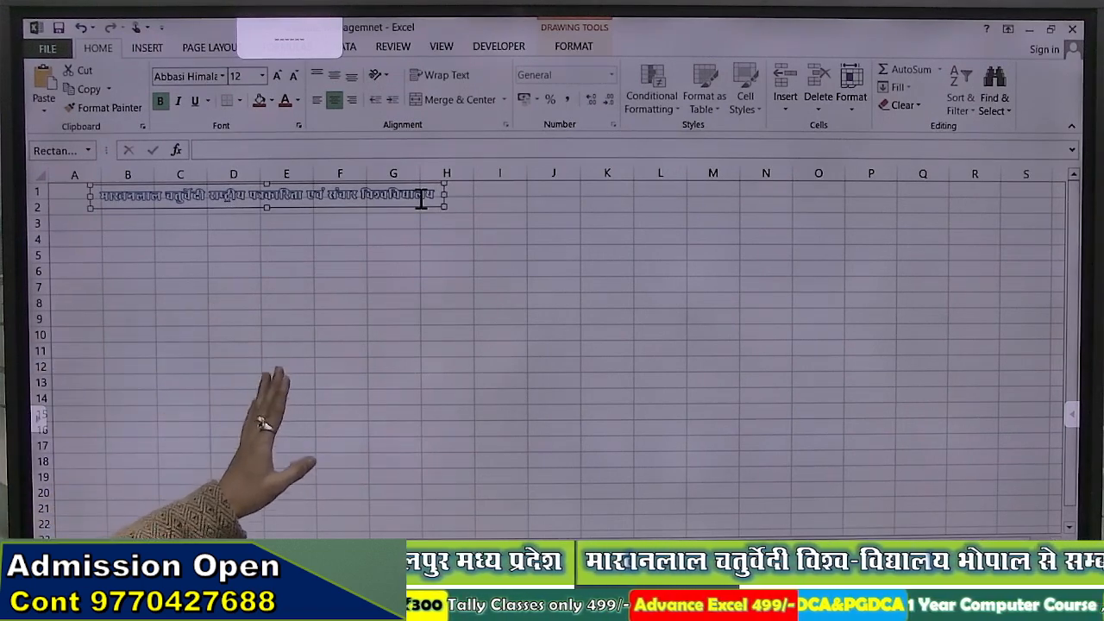
Remove the text outline from the WordArt heading and fill its text with the standard red
{"action": "left_click", "coordinate": [565, 48]}
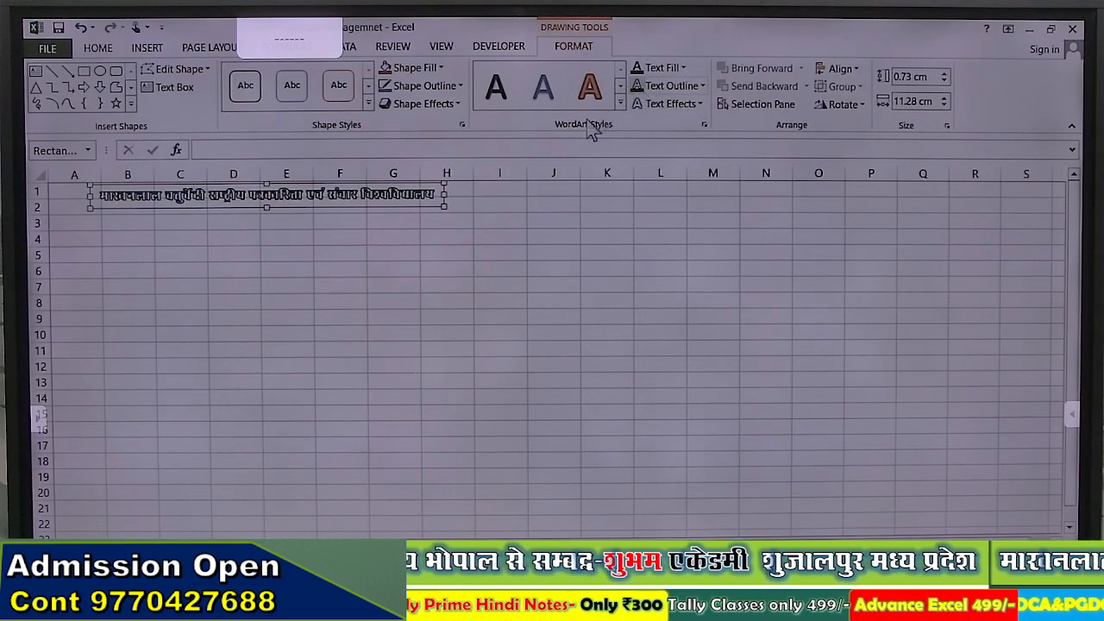
{"action": "left_click", "coordinate": [673, 85]}
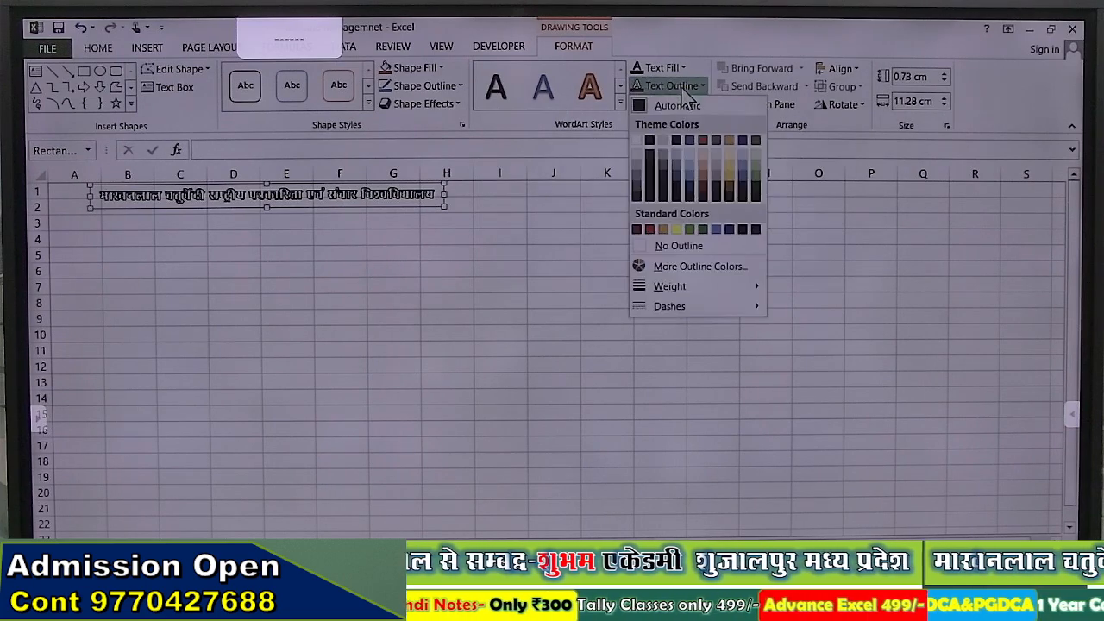
{"action": "left_click", "coordinate": [671, 246]}
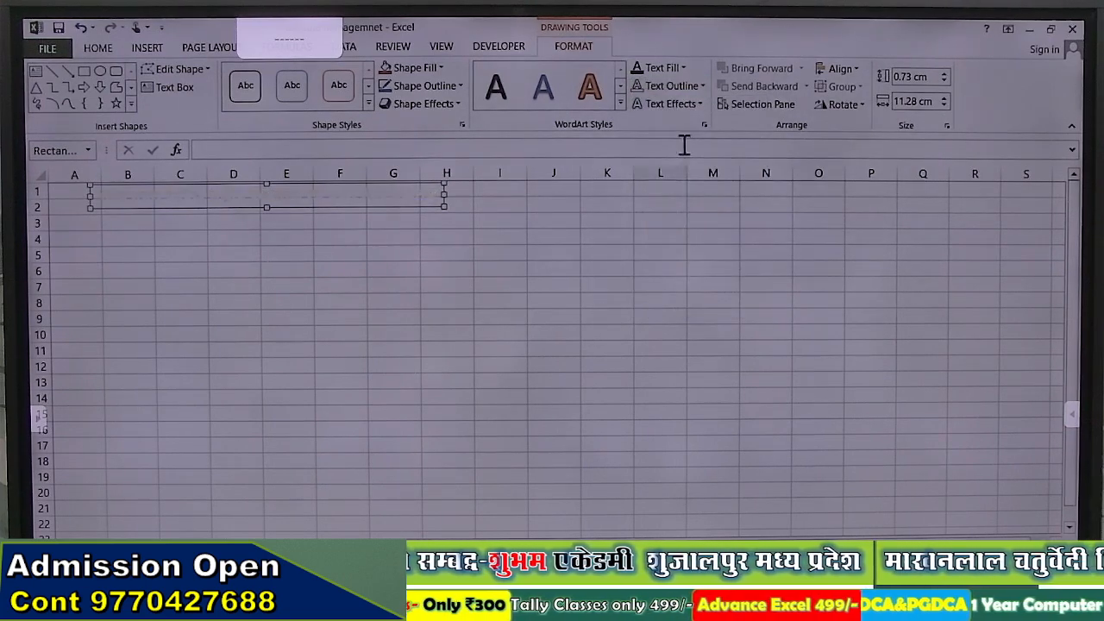
{"action": "left_click", "coordinate": [637, 69]}
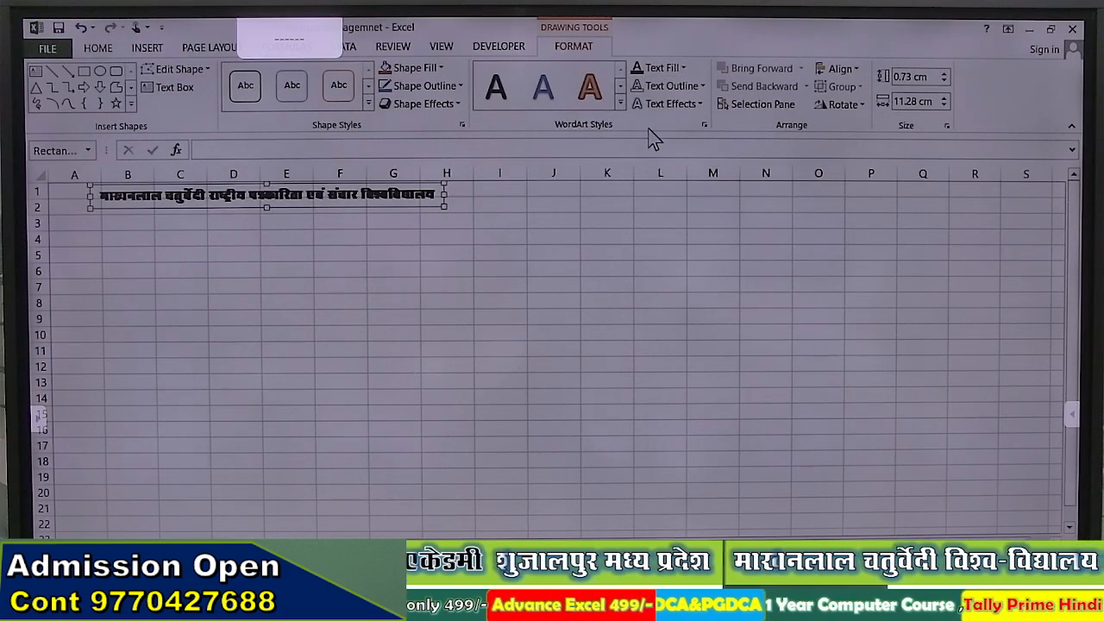
{"action": "left_click", "coordinate": [685, 67]}
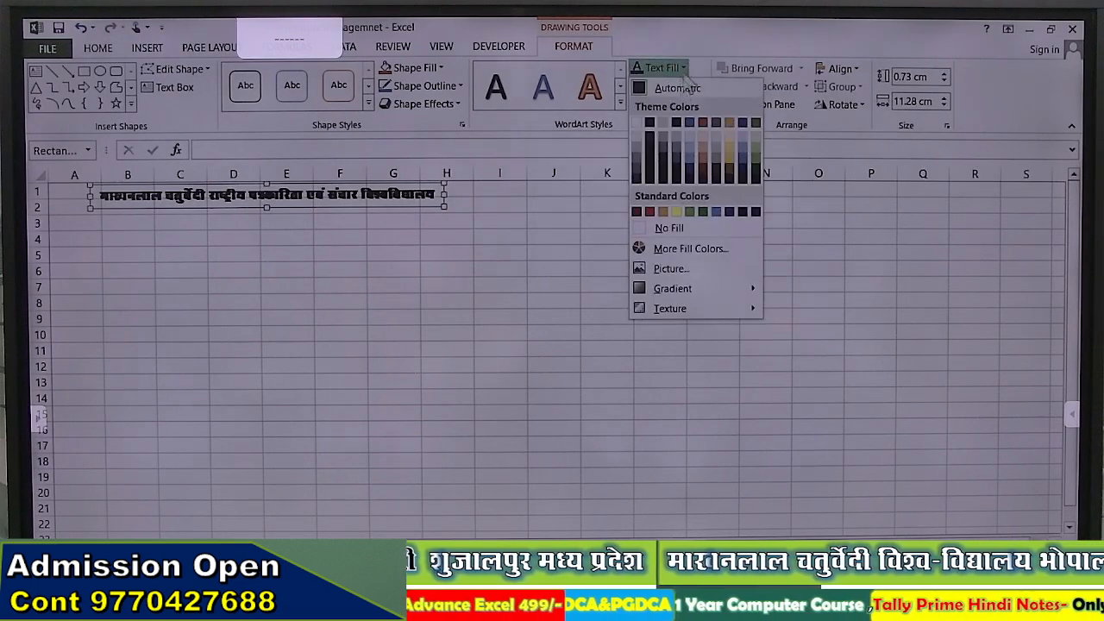
{"action": "left_click", "coordinate": [649, 213]}
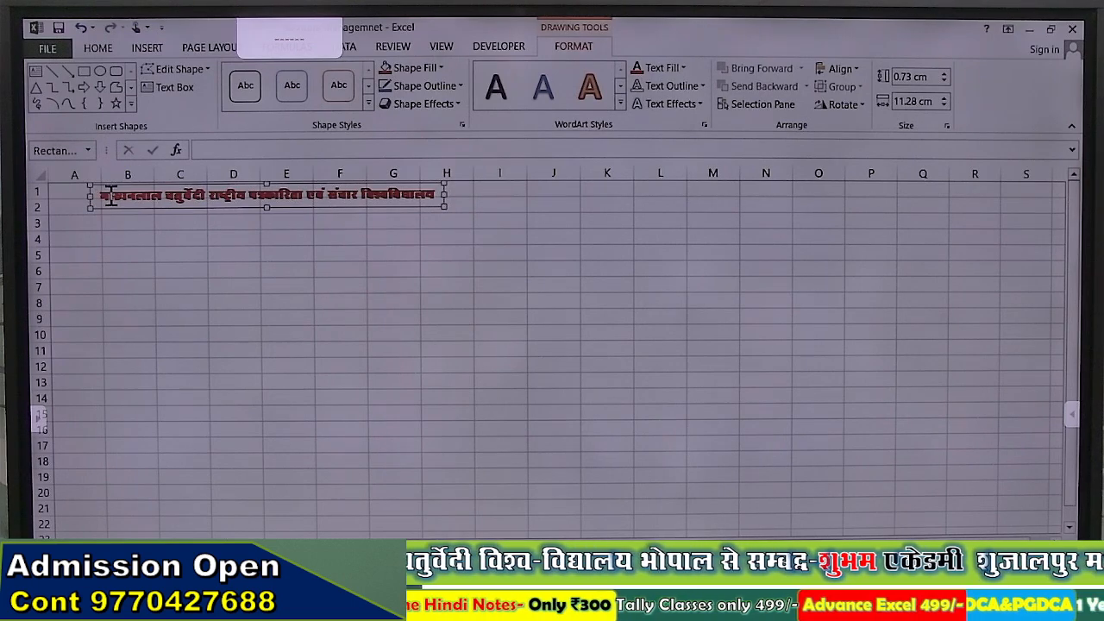
Change the WordArt heading's font to Abbasi 997 and shift its box so the text spans from the end of column A through column F
{"action": "left_click_drag", "start_coordinate": [111, 195], "coordinate": [428, 183]}
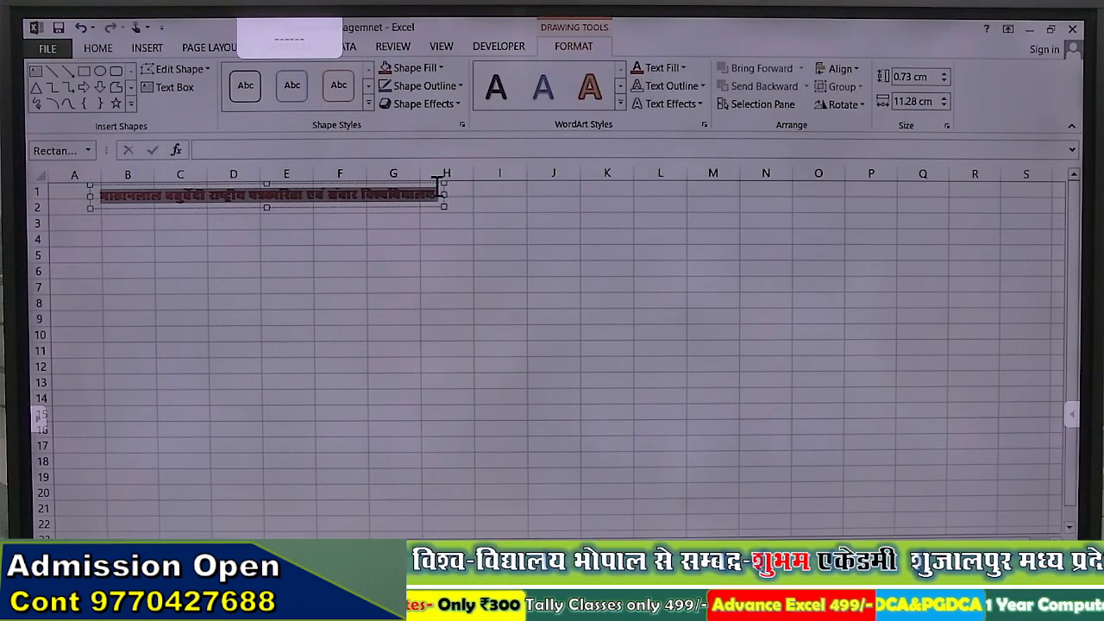
{"action": "left_click", "coordinate": [99, 48]}
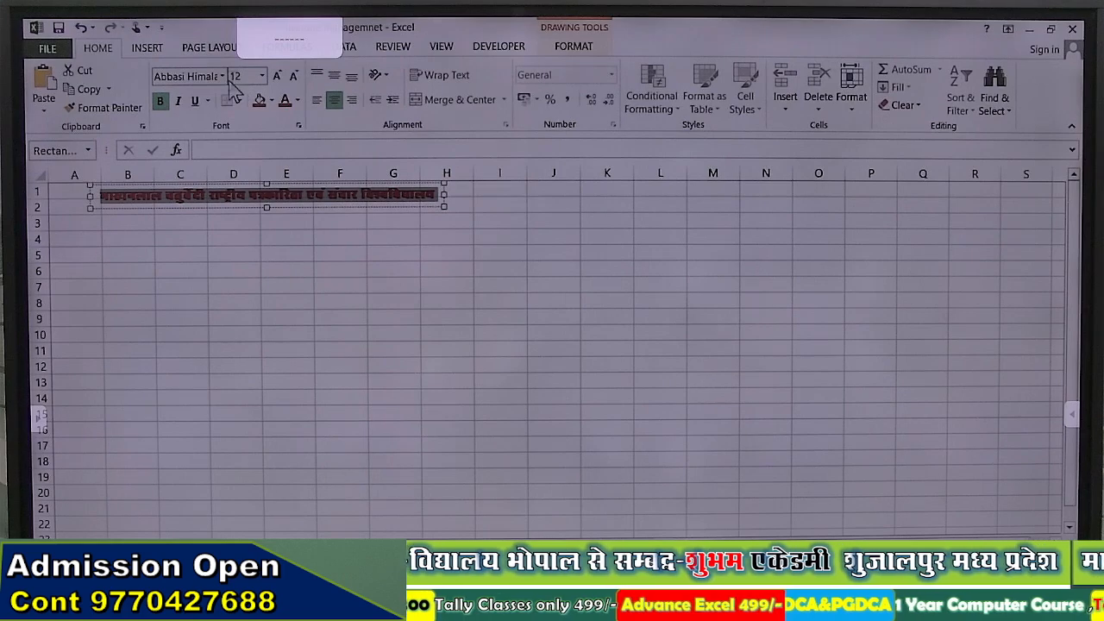
{"action": "left_click", "coordinate": [221, 76]}
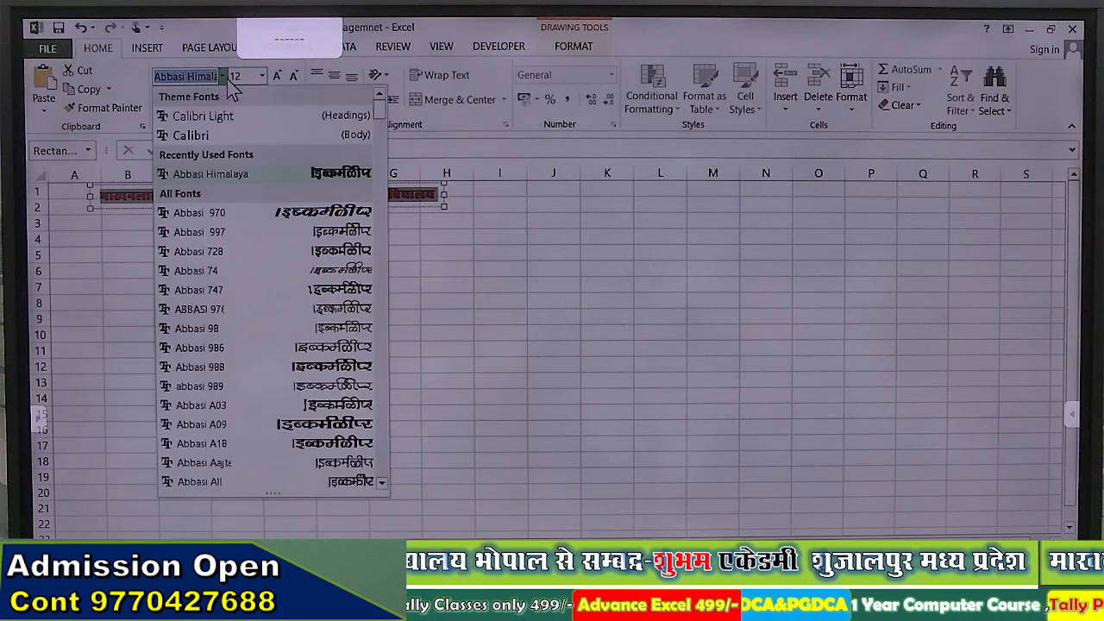
{"action": "left_click", "coordinate": [222, 232]}
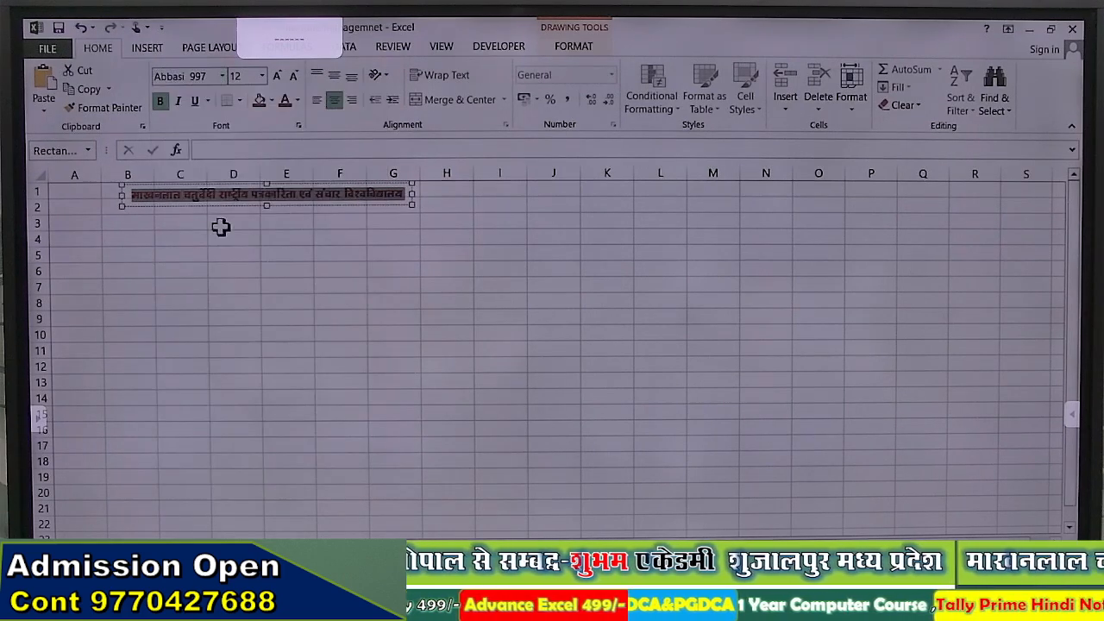
{"action": "left_click", "coordinate": [328, 239]}
{"action": "left_click", "coordinate": [288, 193]}
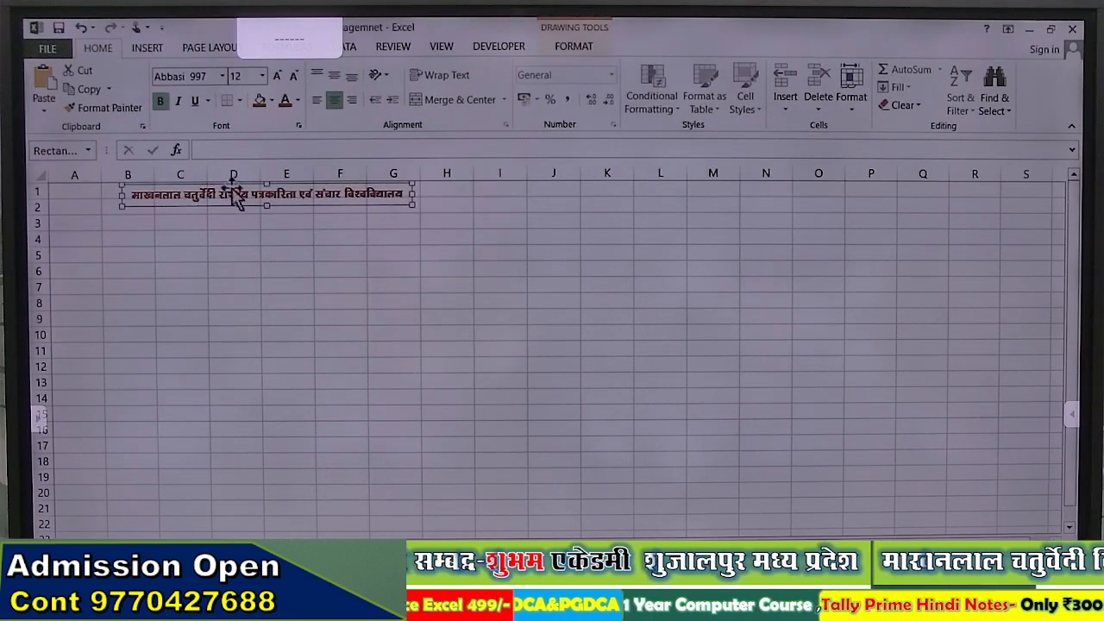
{"action": "left_click_drag", "start_coordinate": [232, 192], "coordinate": [190, 182]}
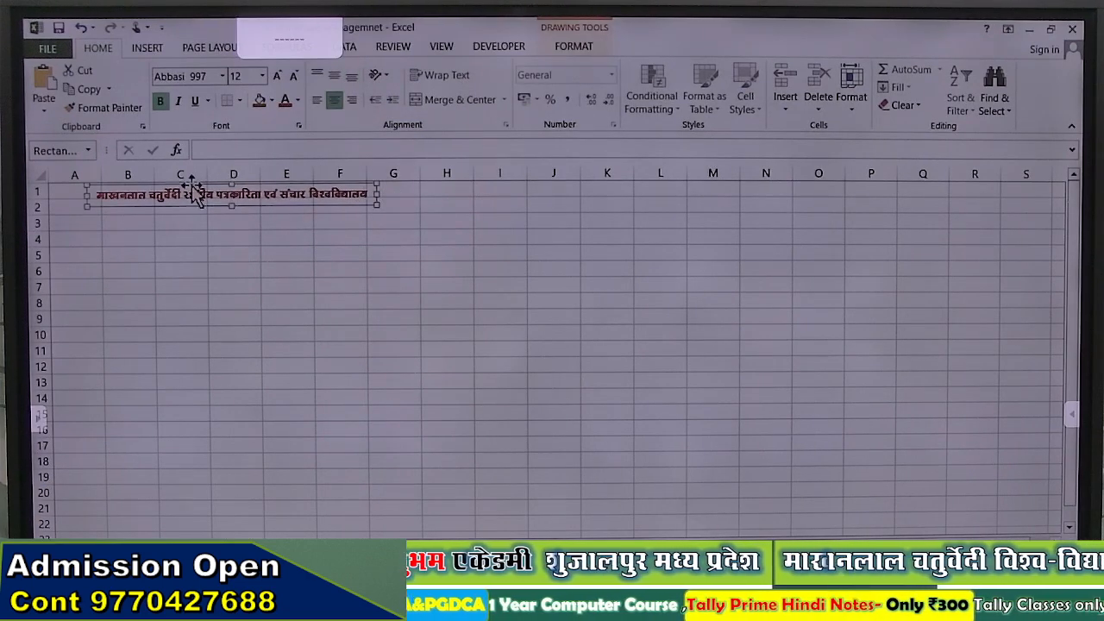
{"action": "left_click", "coordinate": [262, 313]}
Fill cells A1:F3 with the white theme colour, and apply the same white fill to A4:F4
{"action": "left_click_drag", "start_coordinate": [71, 193], "coordinate": [349, 220]}
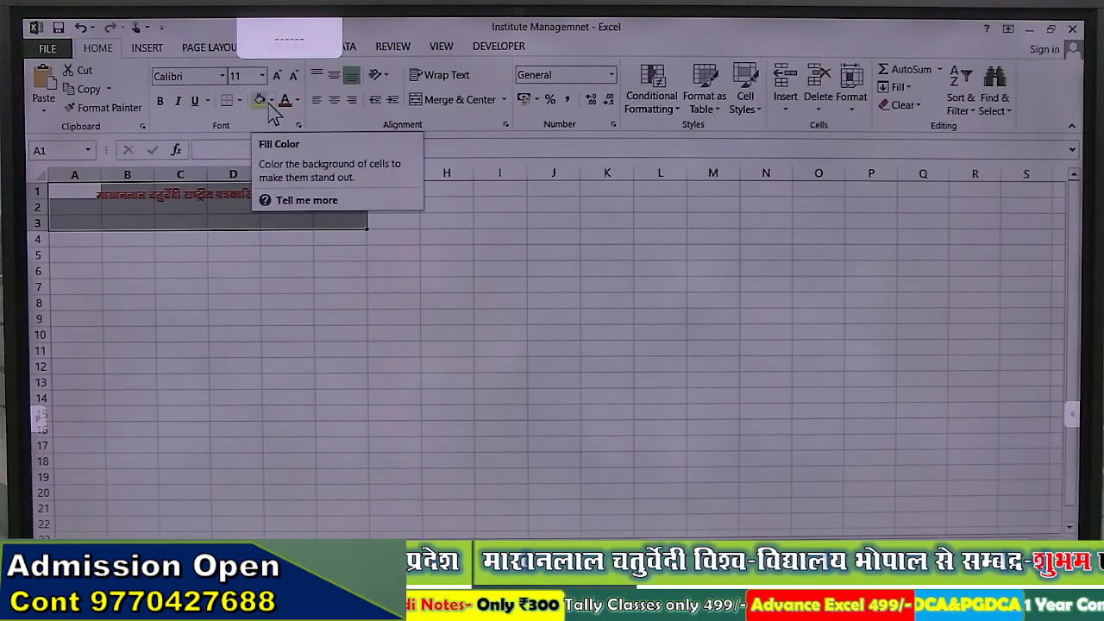
{"action": "left_click", "coordinate": [259, 100]}
{"action": "left_click", "coordinate": [271, 100]}
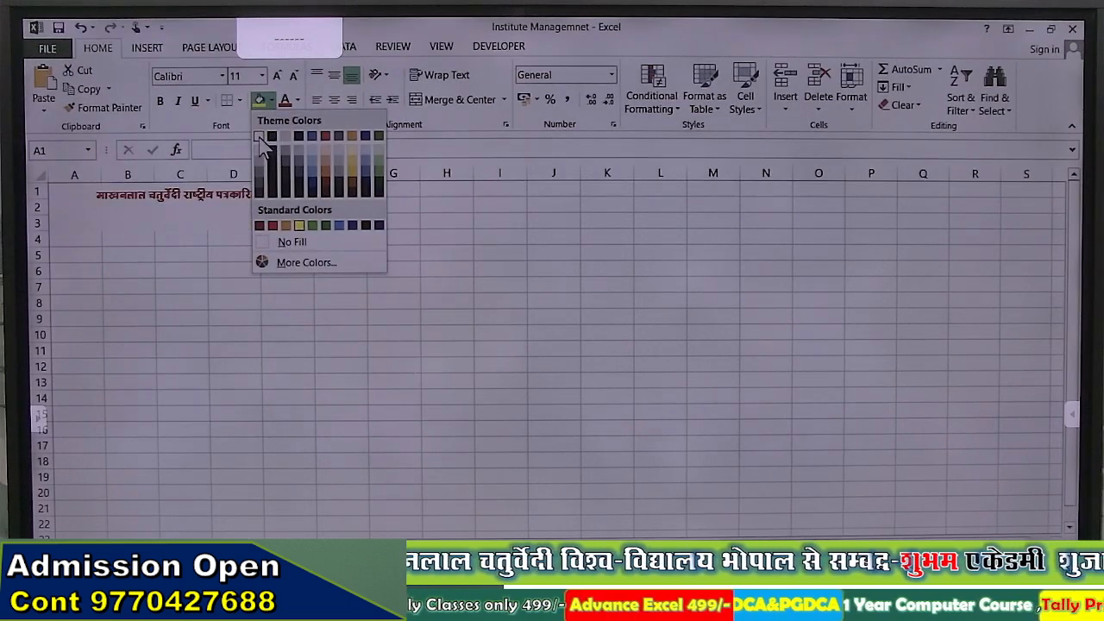
{"action": "left_click", "coordinate": [260, 137]}
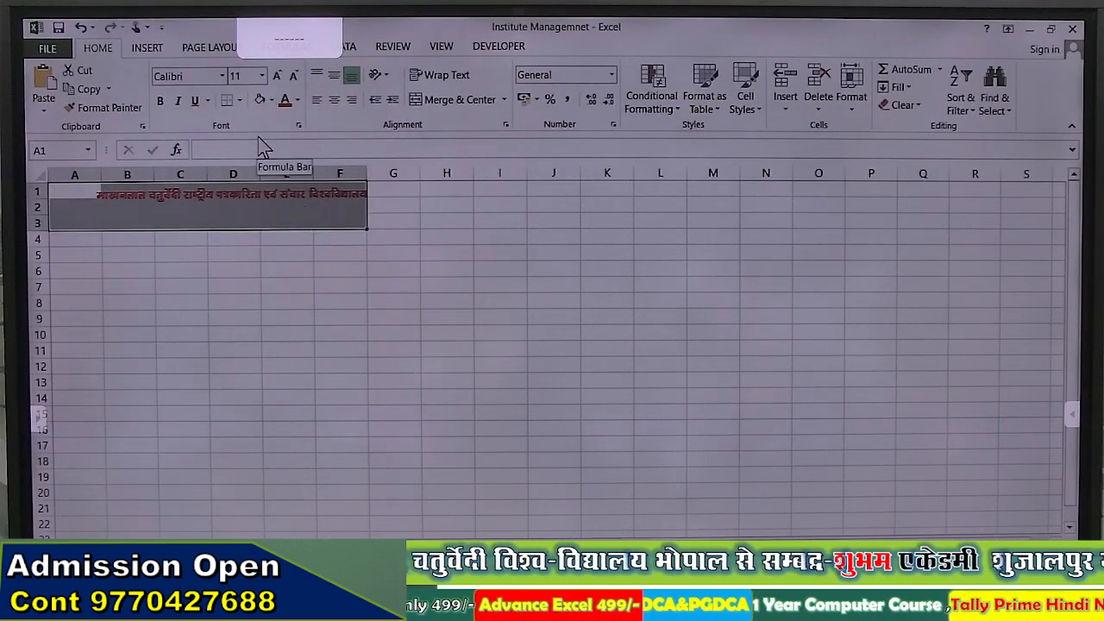
{"action": "left_click", "coordinate": [355, 302]}
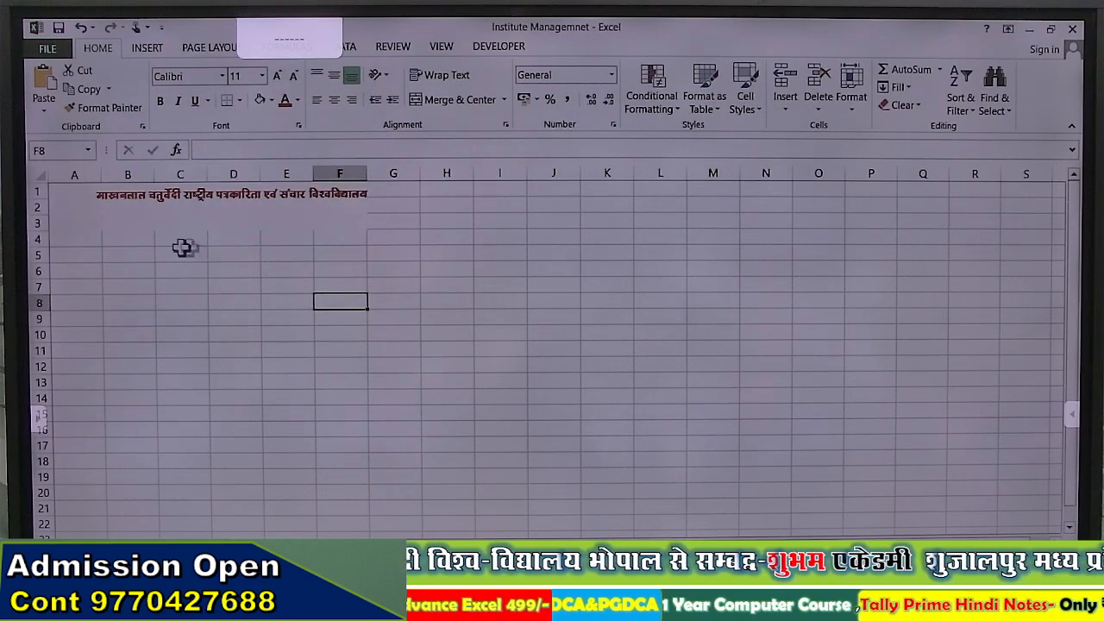
{"action": "left_click_drag", "start_coordinate": [85, 242], "coordinate": [348, 239]}
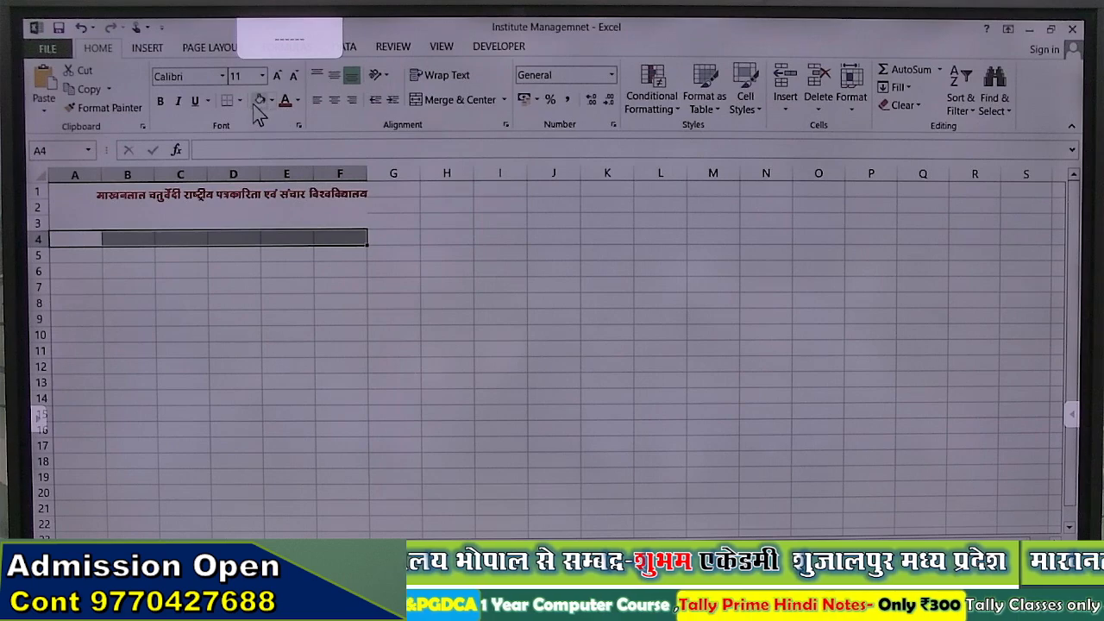
{"action": "left_click", "coordinate": [252, 318]}
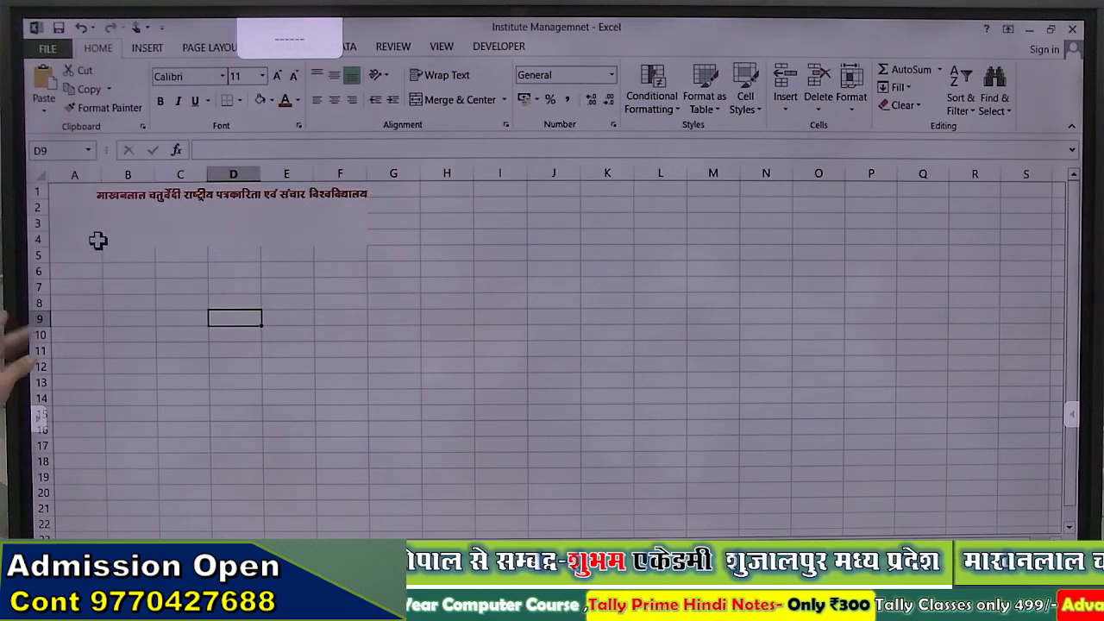
Insert the makhanlal-chaturvedi-rashtriya-patrakarita-vishwavidyalaya logo picture from the New Volume (E:) drive
{"action": "left_click", "coordinate": [149, 48]}
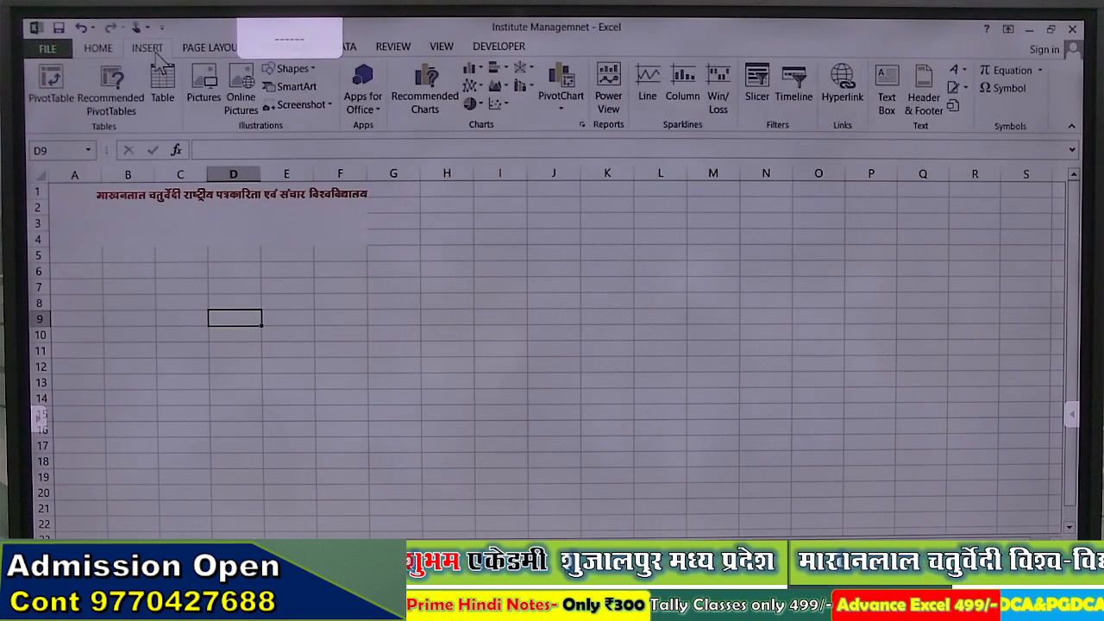
{"action": "left_click", "coordinate": [206, 100]}
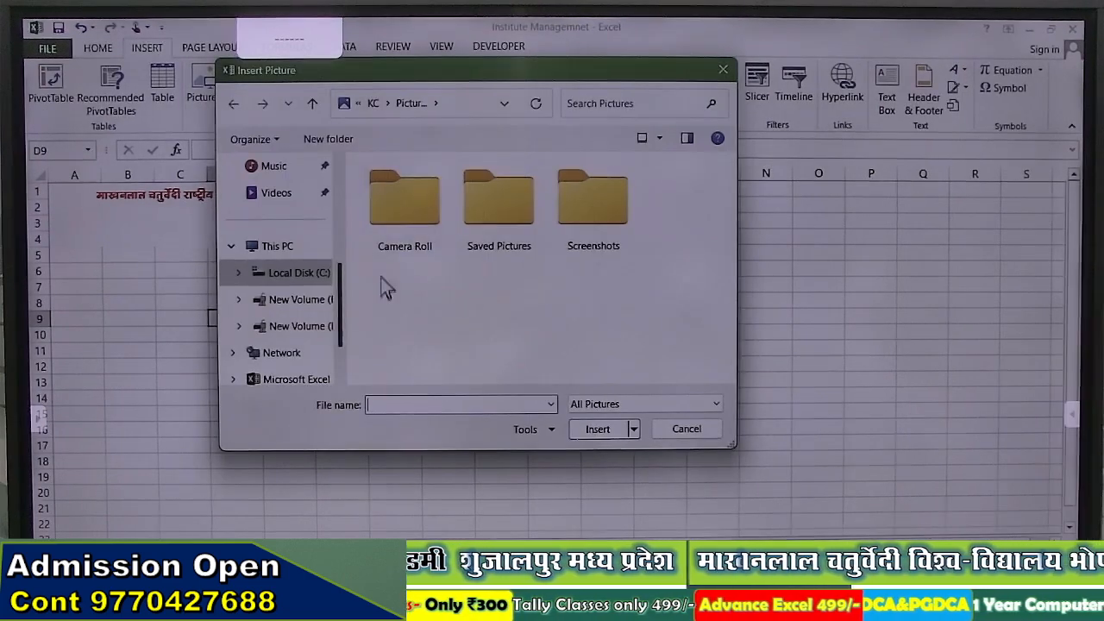
{"action": "left_click", "coordinate": [297, 299]}
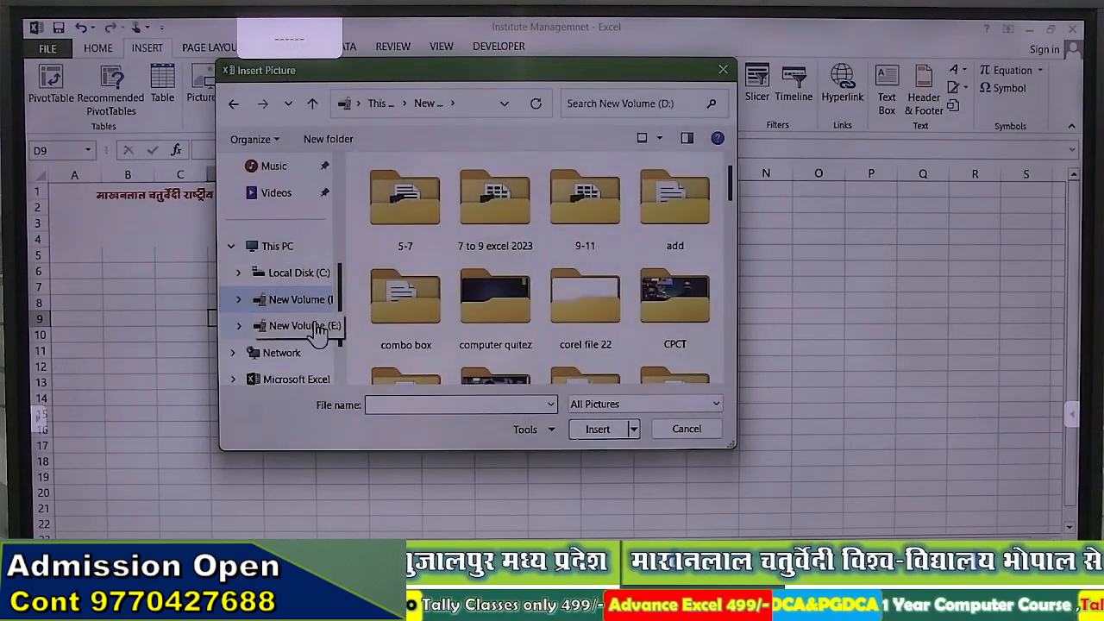
{"action": "left_click", "coordinate": [316, 328]}
{"action": "left_click_drag", "start_coordinate": [730, 190], "coordinate": [751, 316]}
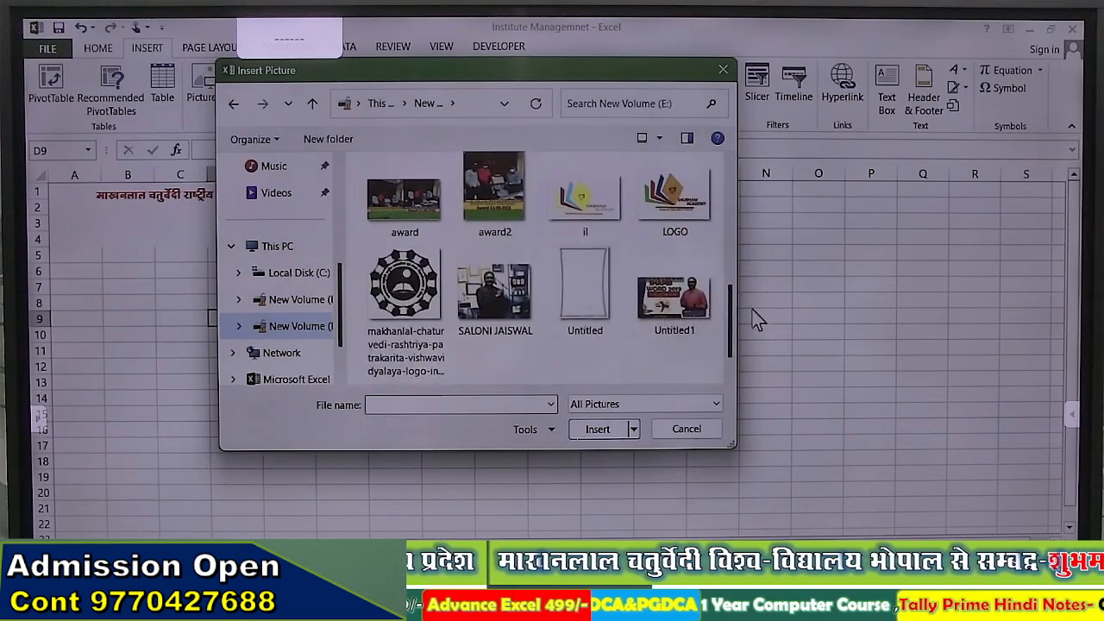
{"action": "left_click", "coordinate": [413, 293]}
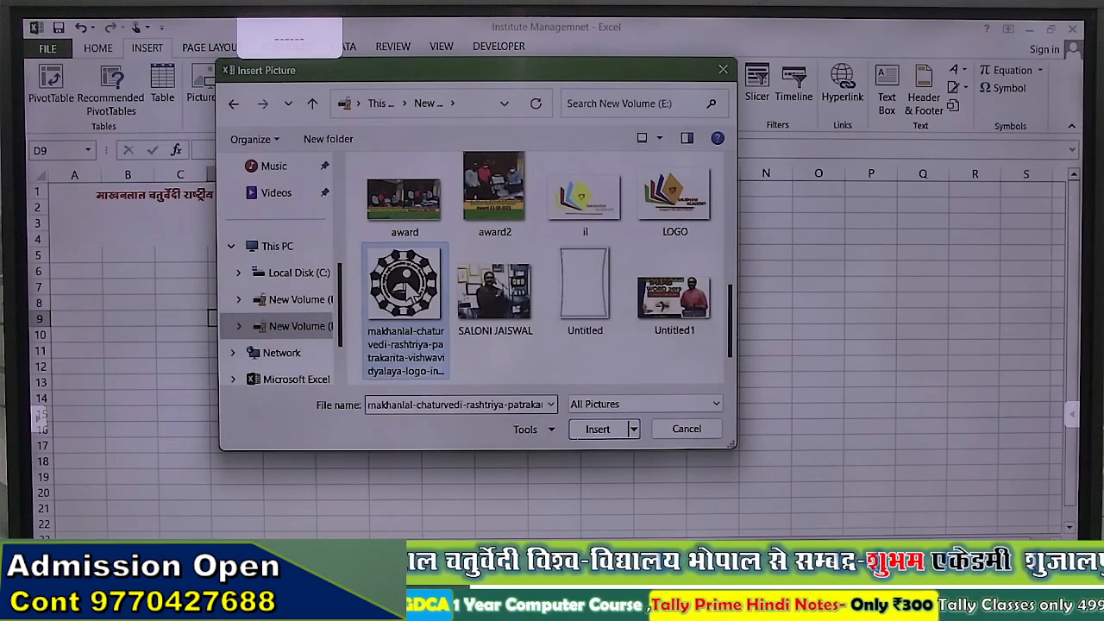
{"action": "left_click", "coordinate": [598, 429]}
Shrink the university logo to about 1.62 × 1.65 cm and place it under the heading's start, around column A, rows 2–4
{"action": "left_click_drag", "start_coordinate": [392, 415], "coordinate": [600, 308]}
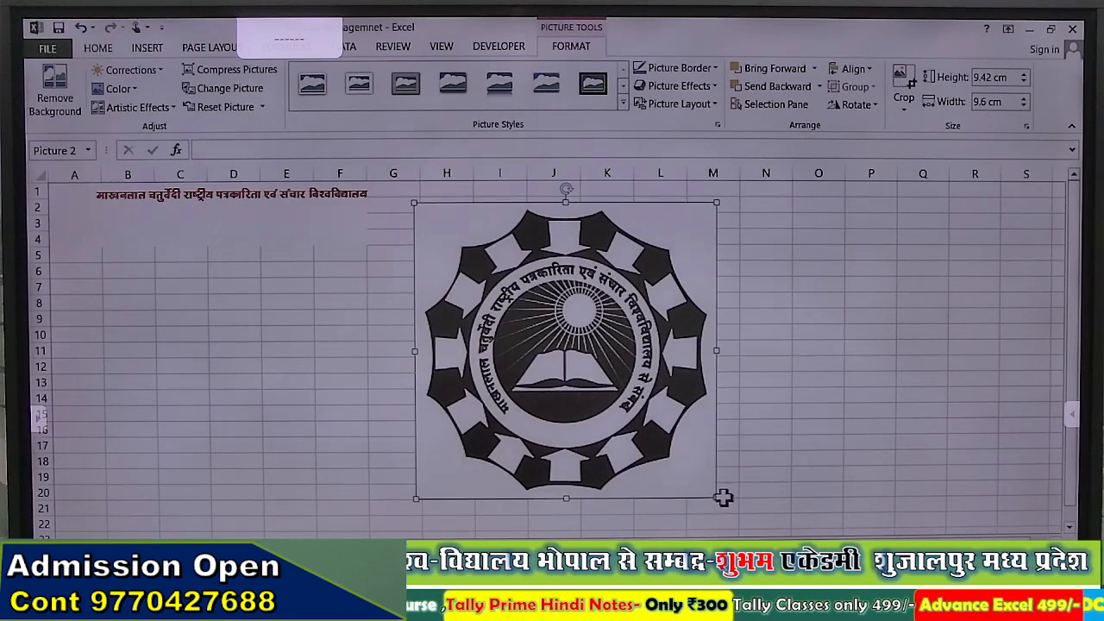
{"action": "left_click_drag", "start_coordinate": [718, 501], "coordinate": [78, 226]}
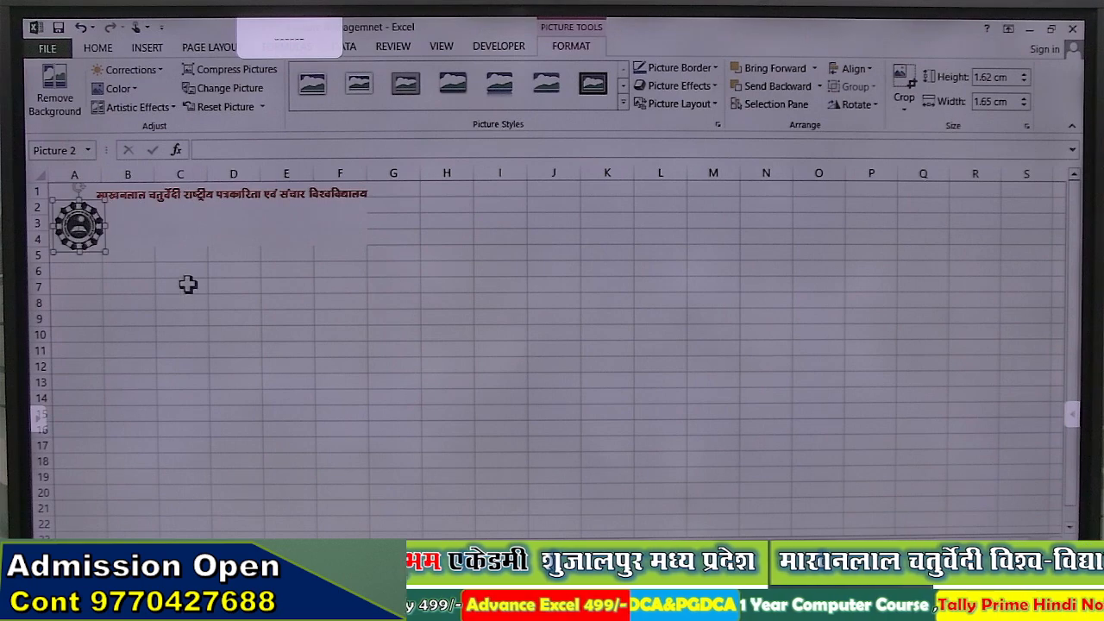
{"action": "key", "text": "Right"}
{"action": "key", "text": "Right"}
{"action": "key", "text": "Right"}
{"action": "key", "text": "Right"}
{"action": "key", "text": "Right"}
{"action": "key", "text": "Right"}
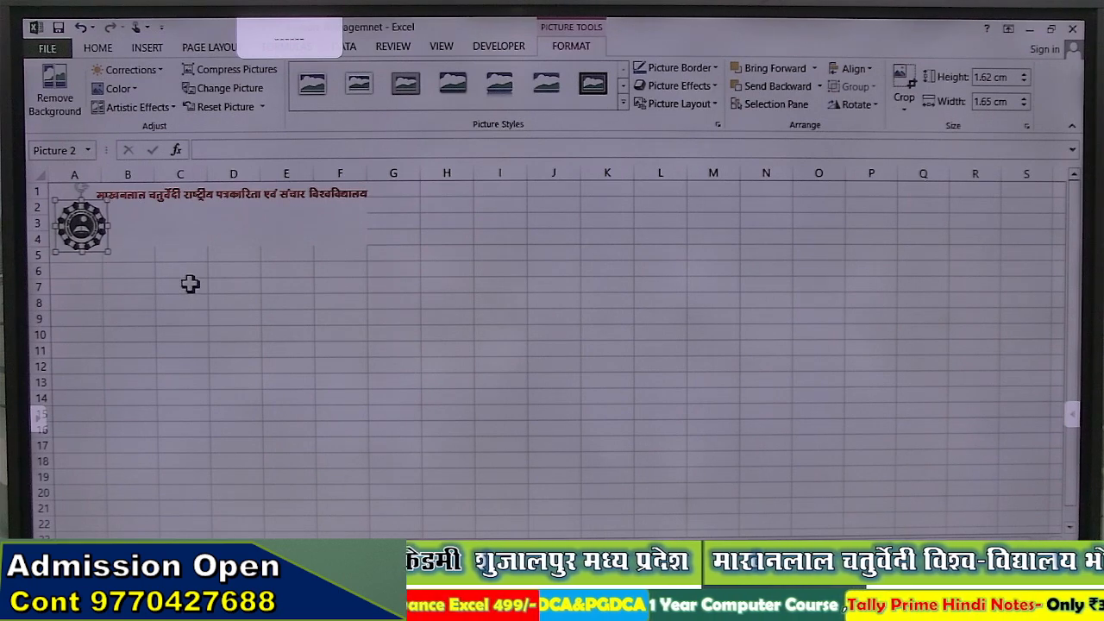
{"action": "key", "text": "Left"}
{"action": "key", "text": "Left"}
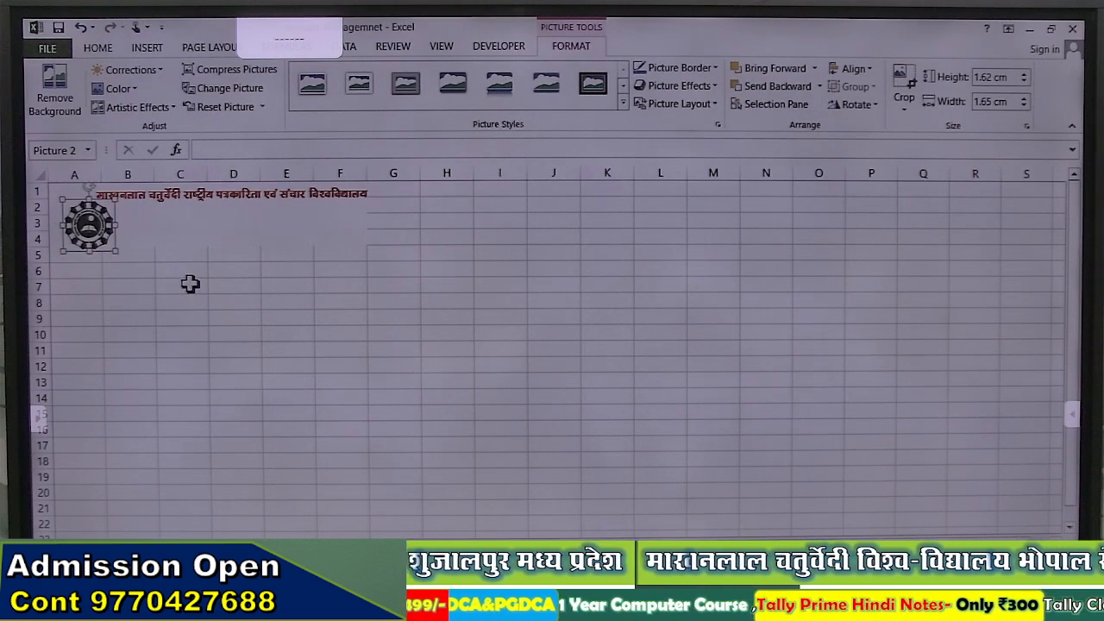
Extend the white fill to cells A5:F5 beneath the logo
{"action": "left_click", "coordinate": [190, 284]}
{"action": "left_click_drag", "start_coordinate": [60, 258], "coordinate": [345, 256]}
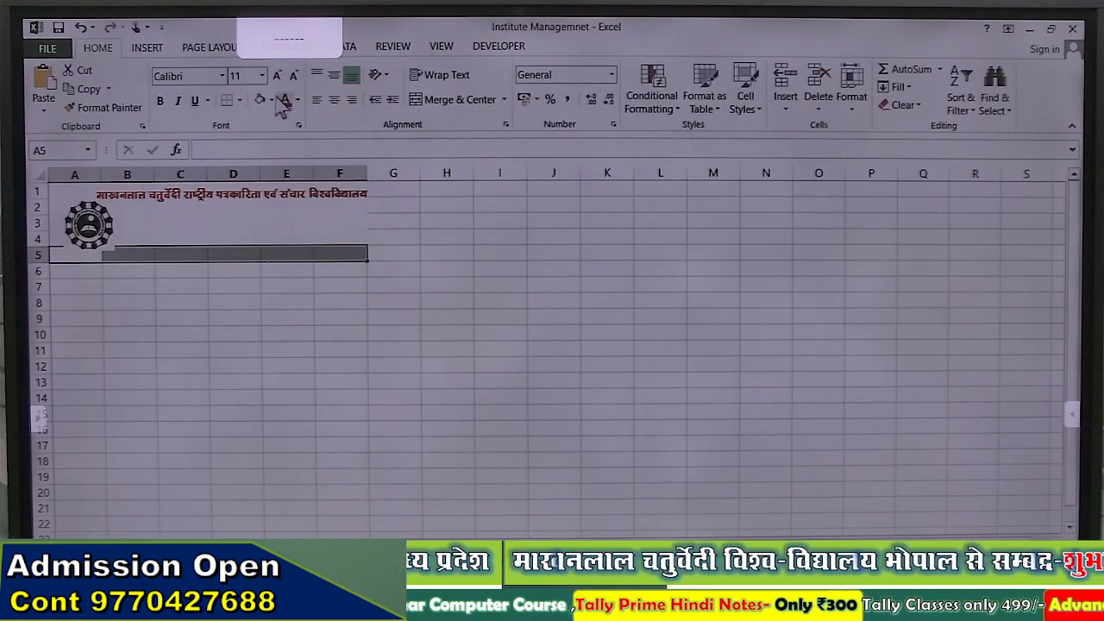
{"action": "left_click", "coordinate": [271, 286]}
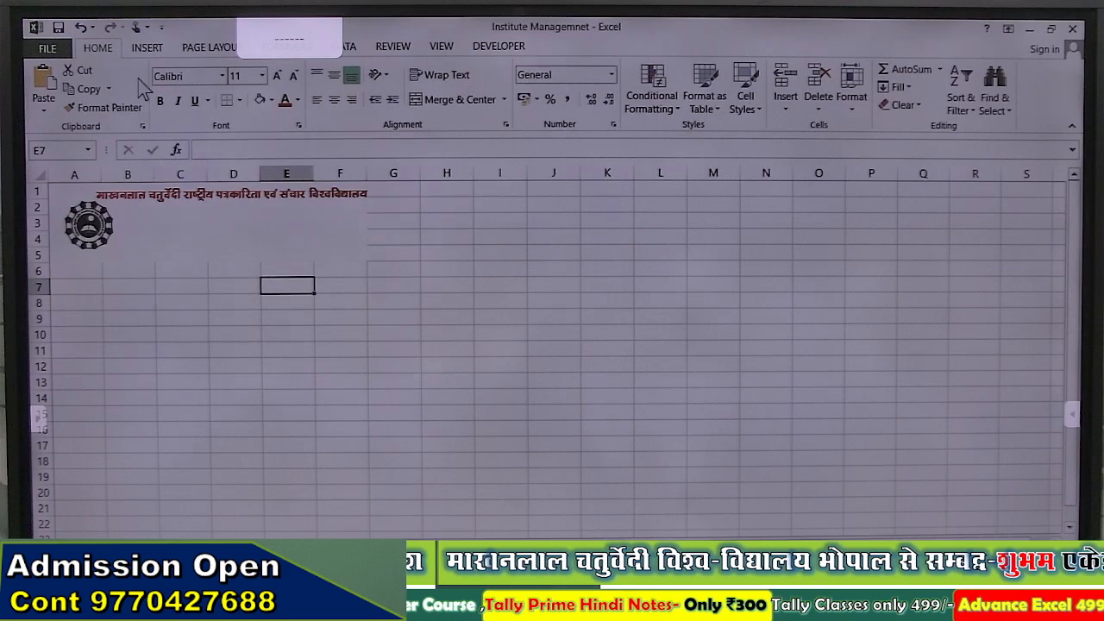
Insert a WordArt in the plain black fill style with the text "MCRPSV"
{"action": "left_click", "coordinate": [153, 50]}
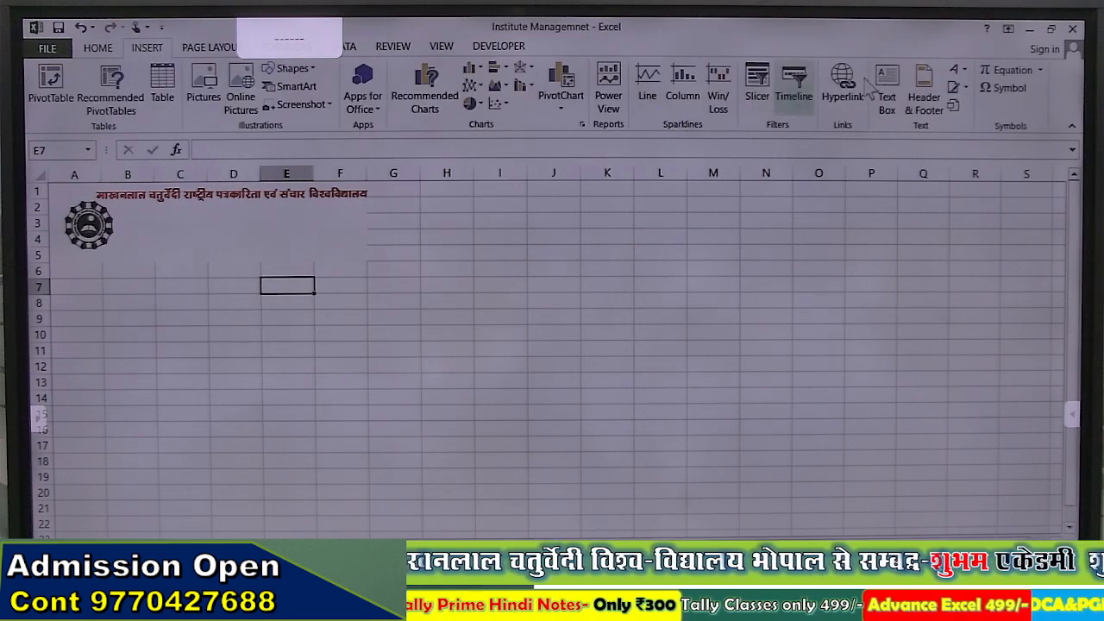
{"action": "left_click", "coordinate": [960, 71]}
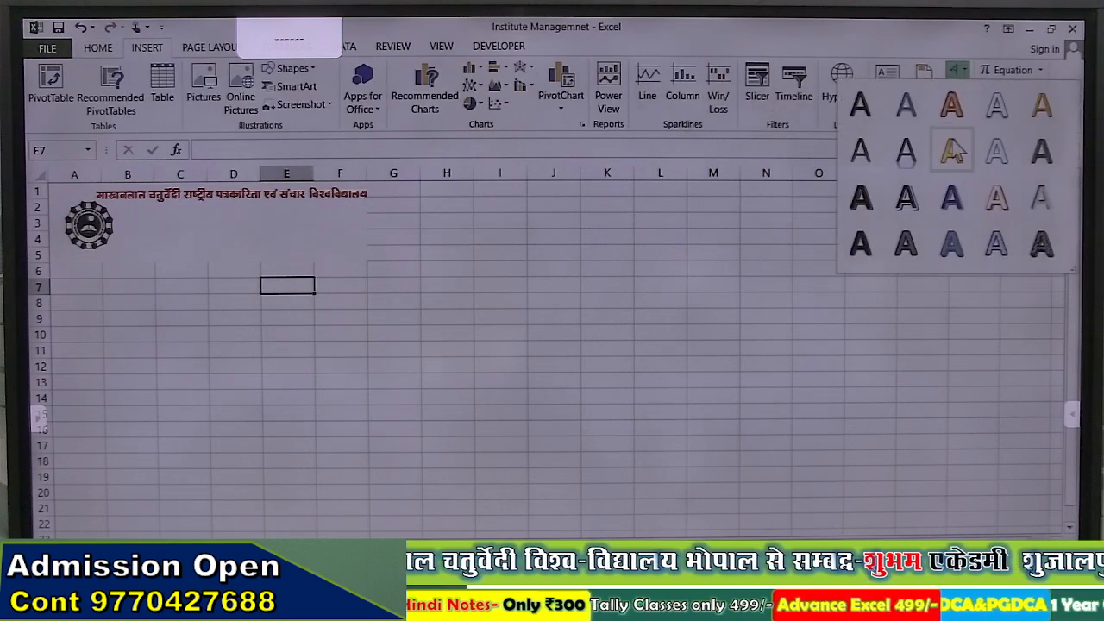
{"action": "left_click", "coordinate": [860, 106]}
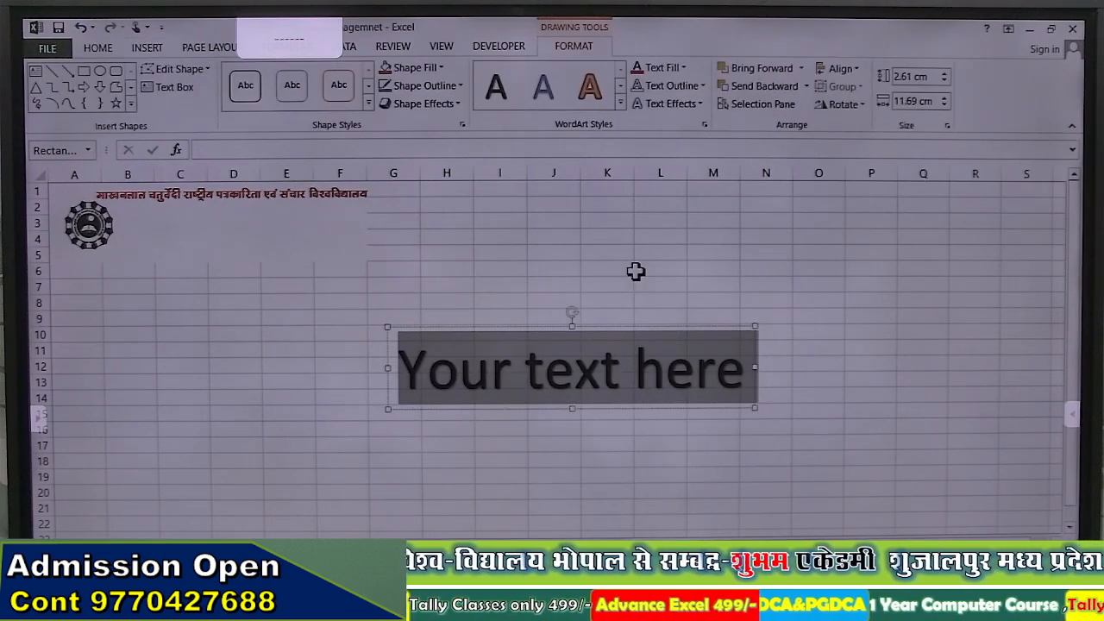
{"action": "type", "text": "MCR"}
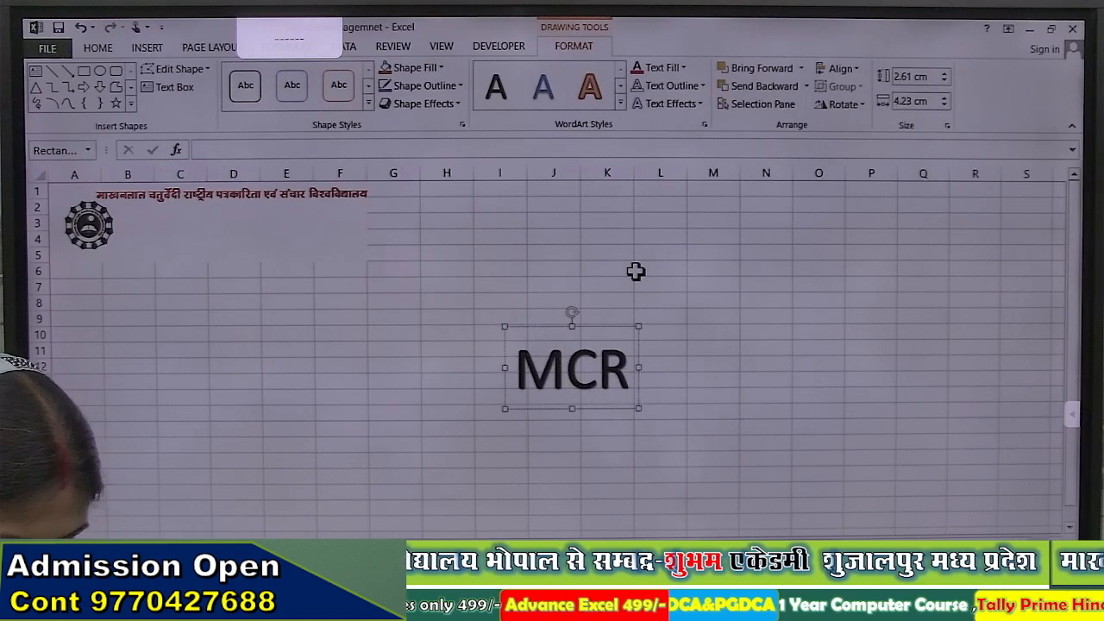
{"action": "type", "text": "PSV"}
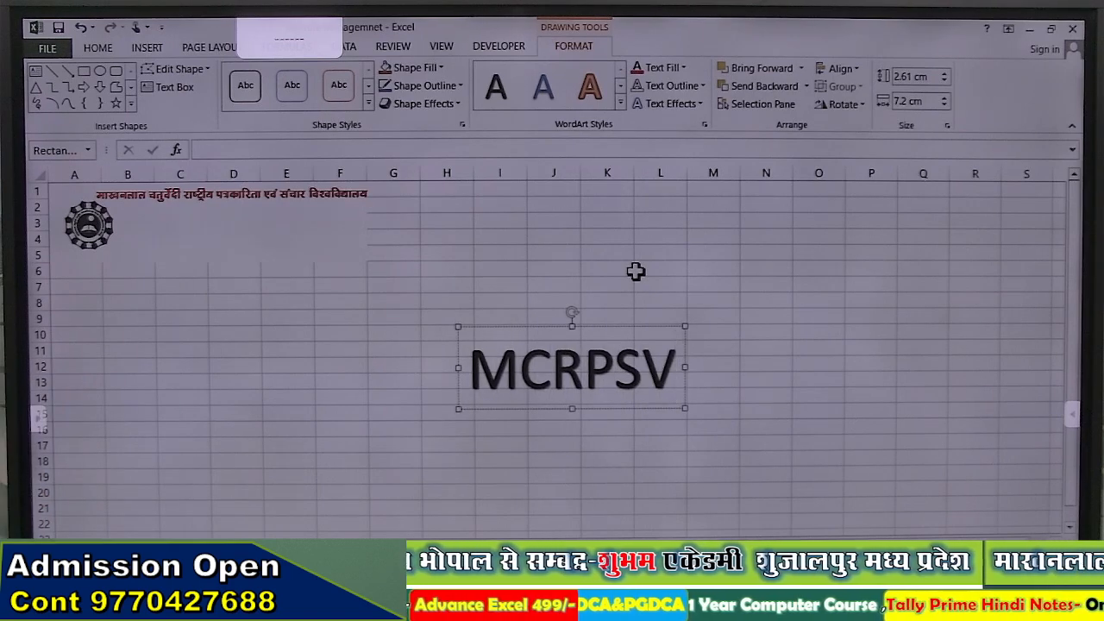
Reduce the MCRPSV WordArt's font size to 20 and move it directly below the logo, across columns A–B, rows 4–6
{"action": "key", "text": "ctrl+a"}
{"action": "key", "text": "ctrl+shift+comma"}
{"action": "key", "text": "ctrl+shift+comma"}
{"action": "key", "text": "ctrl+shift+comma"}
{"action": "key", "text": "ctrl+shift+comma"}
{"action": "key", "text": "ctrl+shift+comma"}
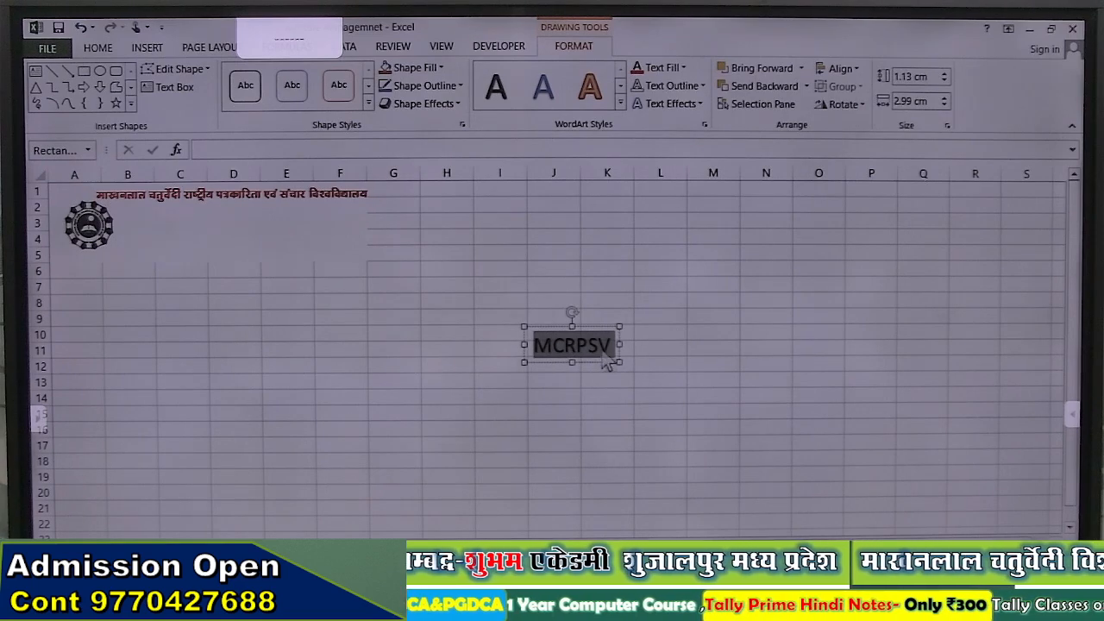
{"action": "left_click_drag", "start_coordinate": [562, 330], "coordinate": [104, 257]}
Change the font of the MCRPSV WordArt to Berlin Sans FB Demi
{"action": "double_click", "coordinate": [107, 260]}
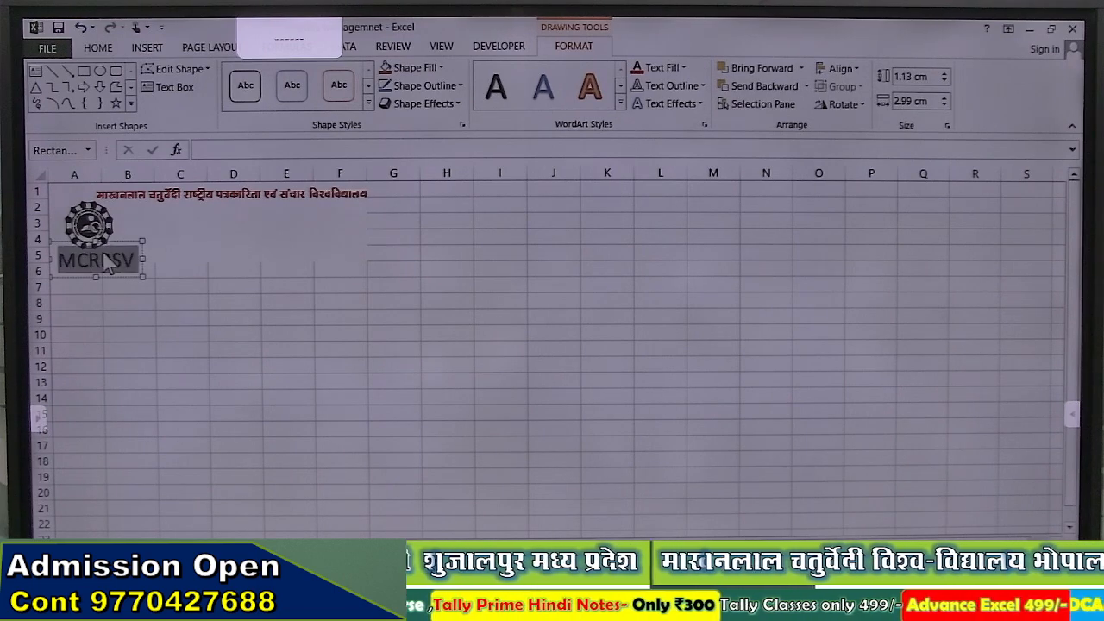
{"action": "left_click", "coordinate": [102, 48]}
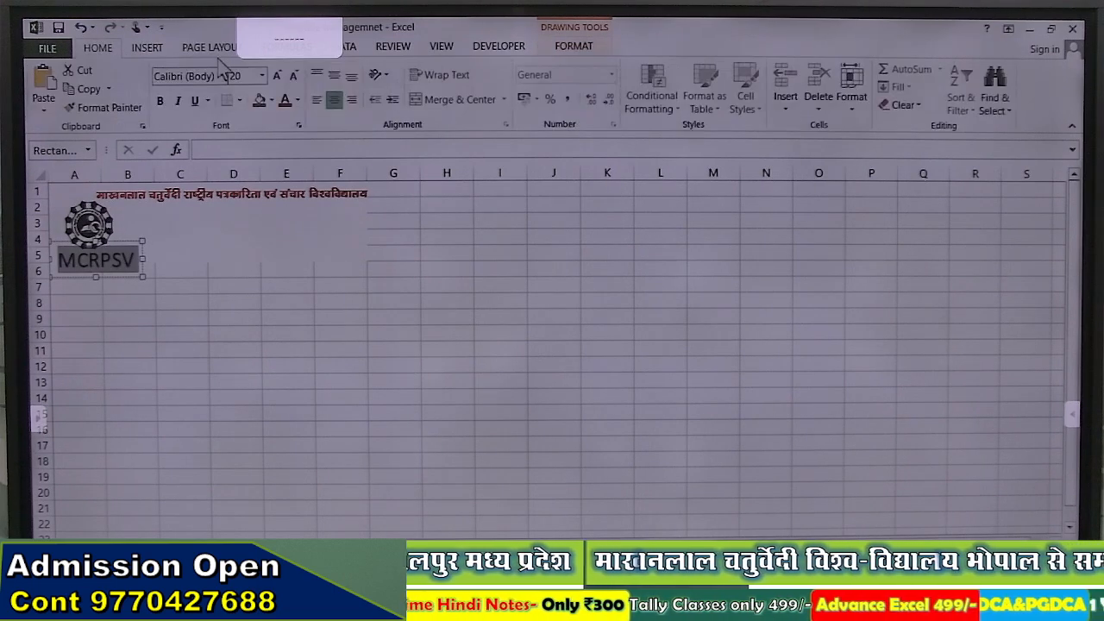
{"action": "left_click", "coordinate": [223, 76]}
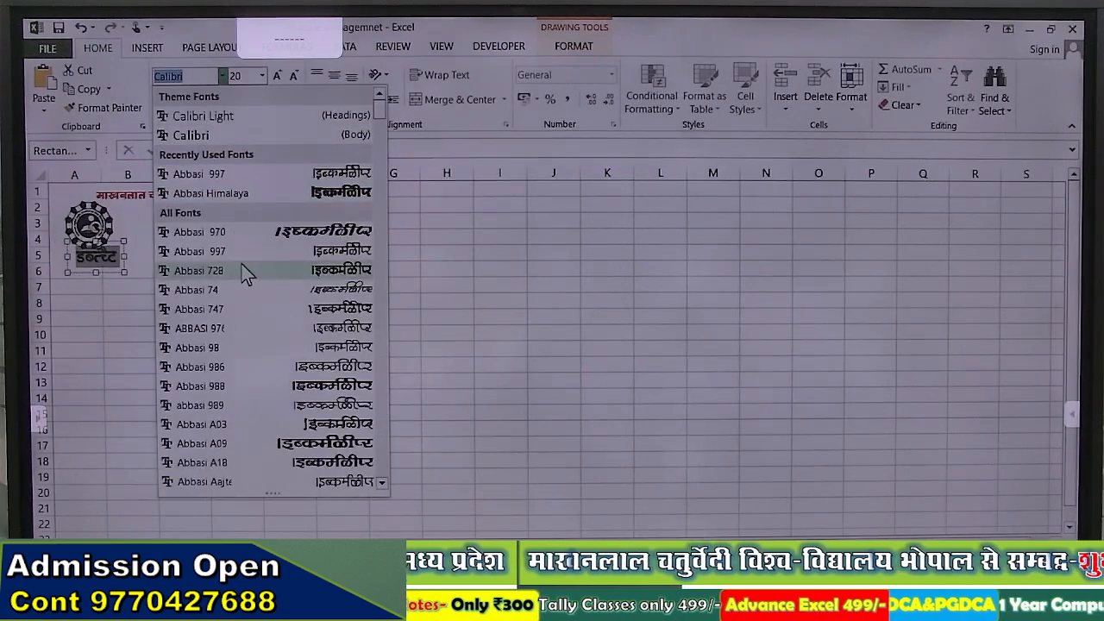
{"action": "scroll", "coordinate": [254, 285], "scroll_direction": "down", "scroll_amount": 3}
{"action": "scroll", "coordinate": [254, 285], "scroll_direction": "up", "scroll_amount": 5}
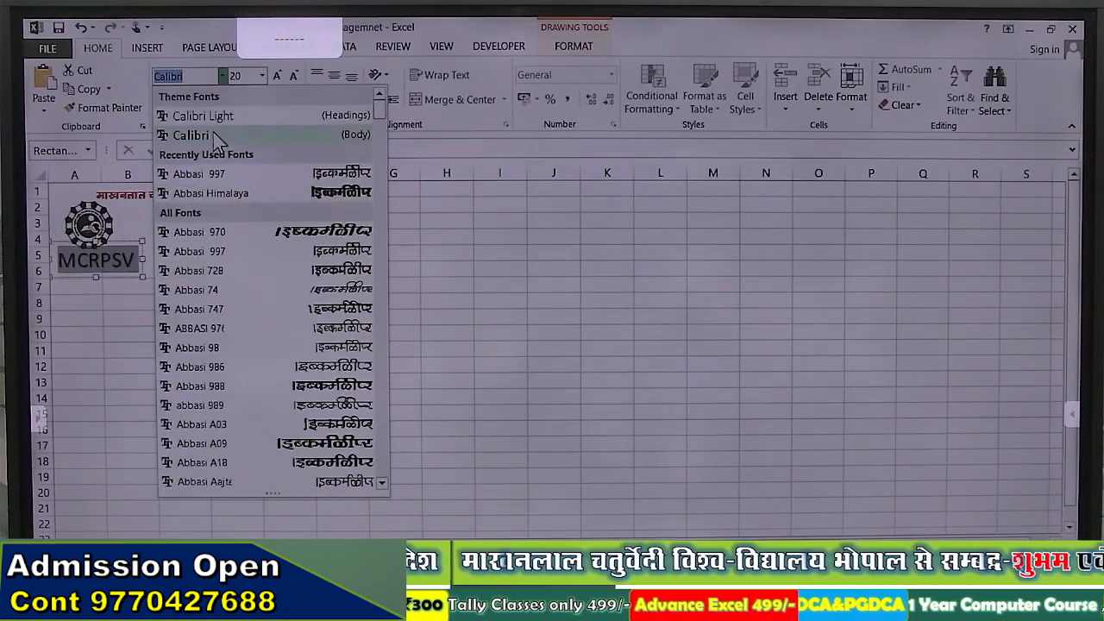
{"action": "scroll", "coordinate": [259, 345], "scroll_direction": "down", "scroll_amount": 15}
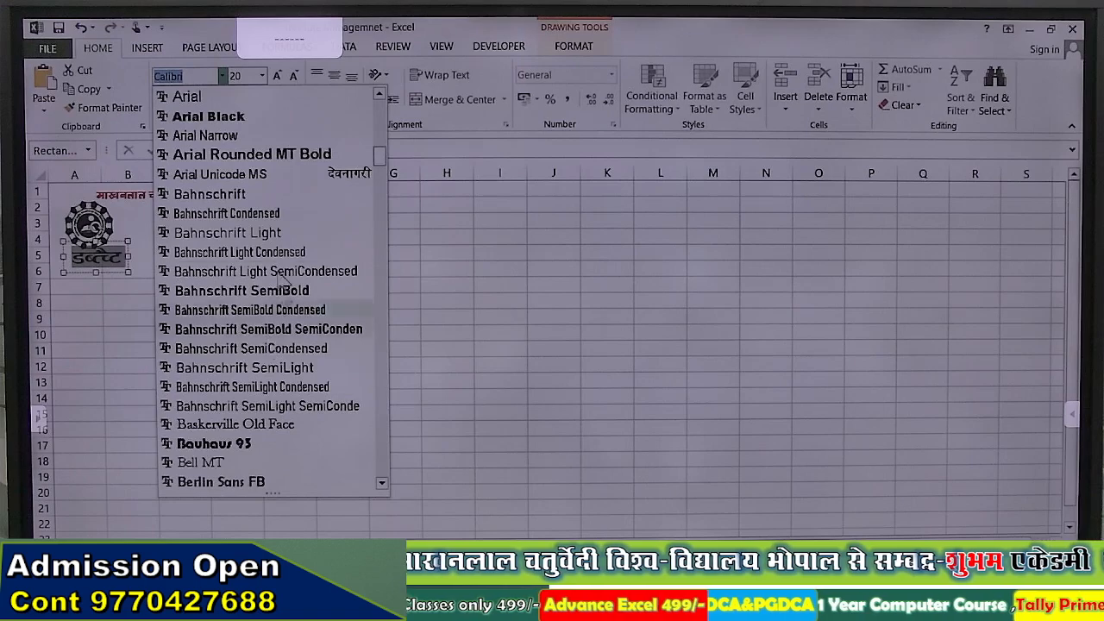
{"action": "scroll", "coordinate": [270, 319], "scroll_direction": "down", "scroll_amount": 3}
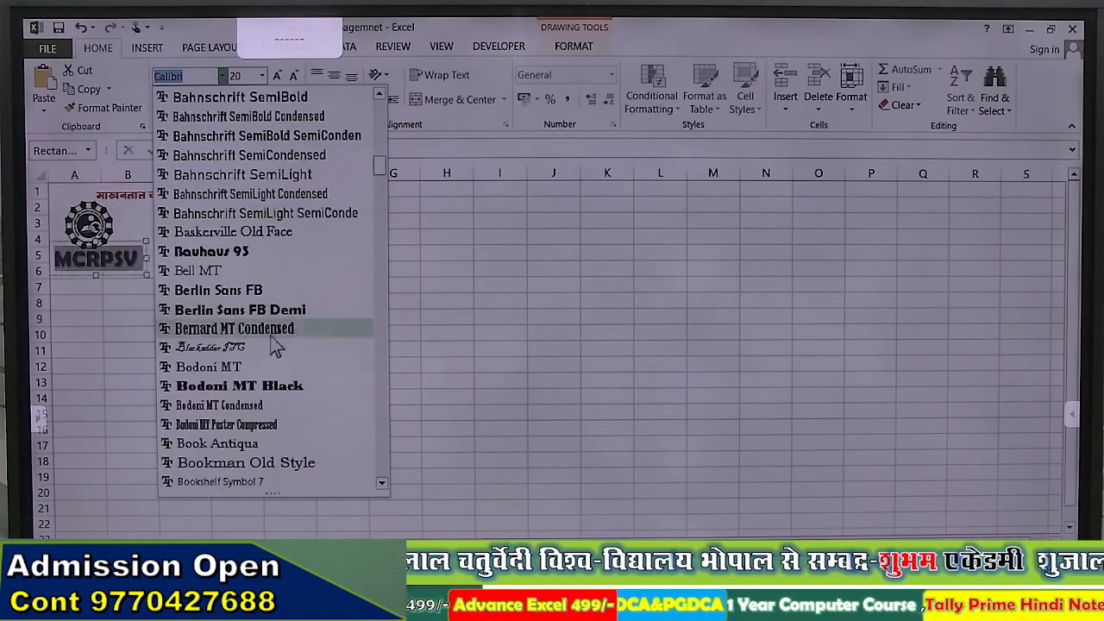
{"action": "left_click", "coordinate": [262, 311]}
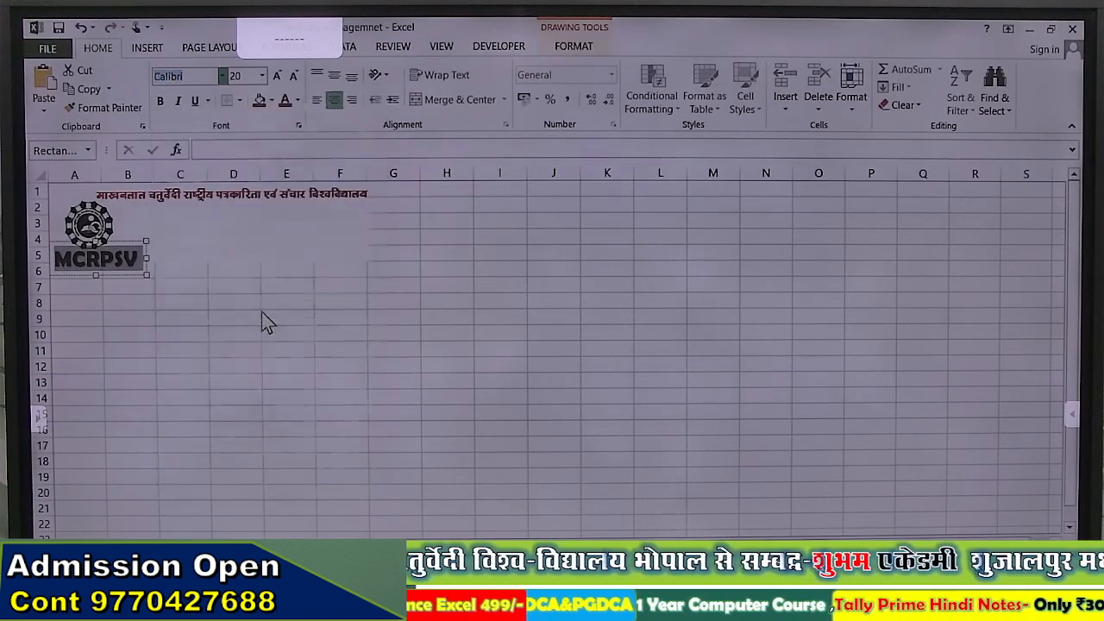
Reduce the MCRPSV WordArt's font size to 11
{"action": "key", "text": "ctrl+shift+comma"}
{"action": "key", "text": "ctrl+shift+comma"}
{"action": "key", "text": "ctrl+shift+comma"}
{"action": "key", "text": "ctrl+shift+comma"}
{"action": "key", "text": "ctrl+shift+comma"}
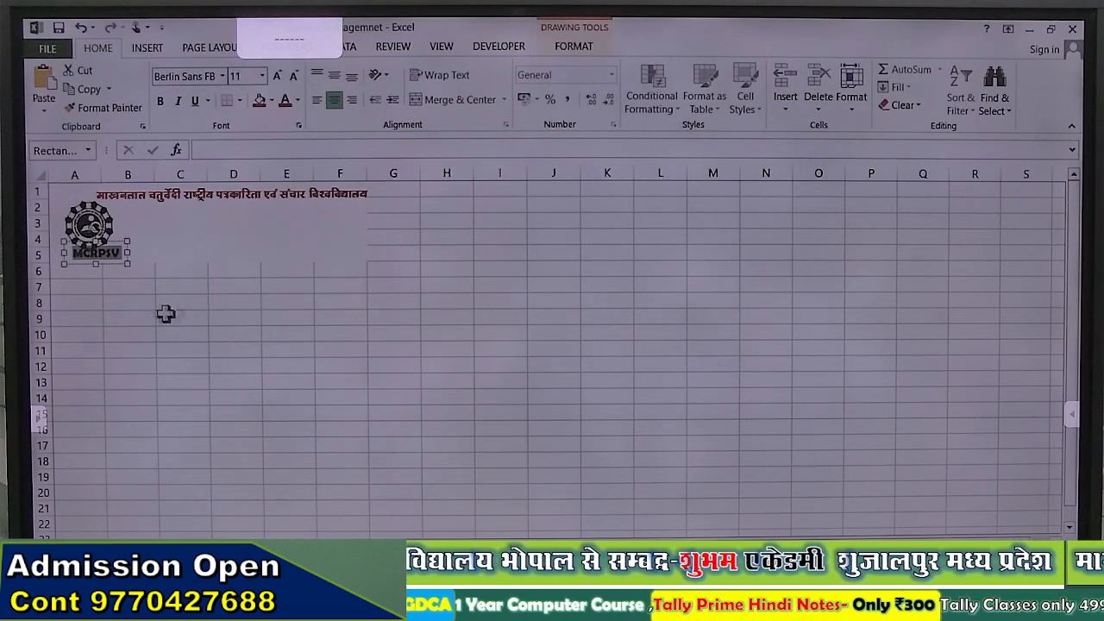
Shift the logo slightly to the right across columns A–B, rows 2–4, and centre the MCRPSV caption directly beneath it
{"action": "left_click", "coordinate": [116, 247]}
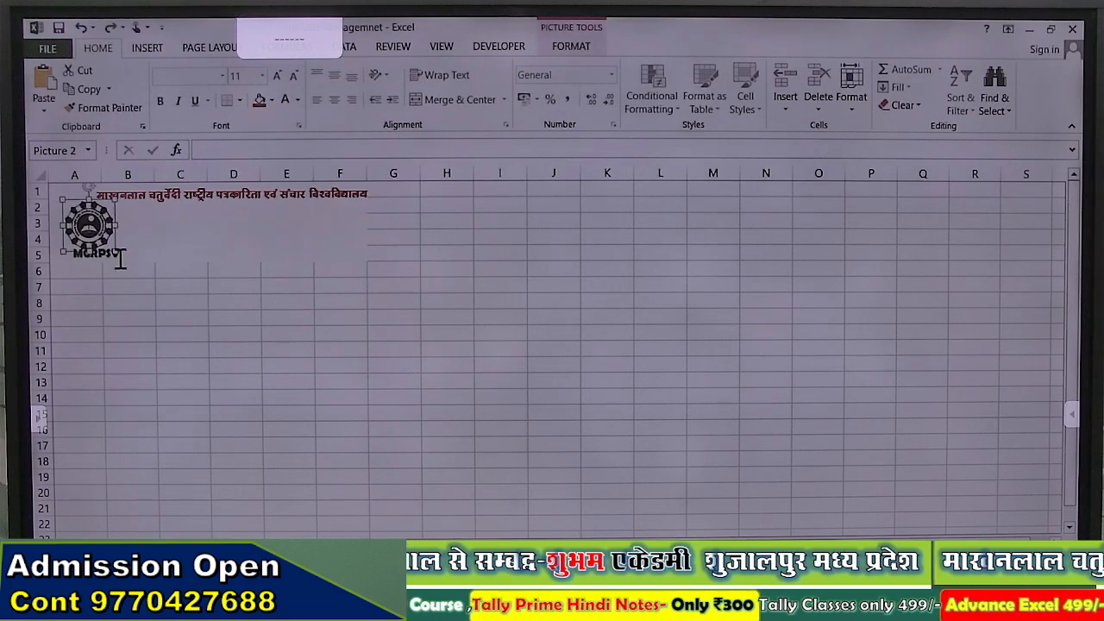
{"action": "left_click", "coordinate": [121, 257]}
{"action": "left_click", "coordinate": [116, 247]}
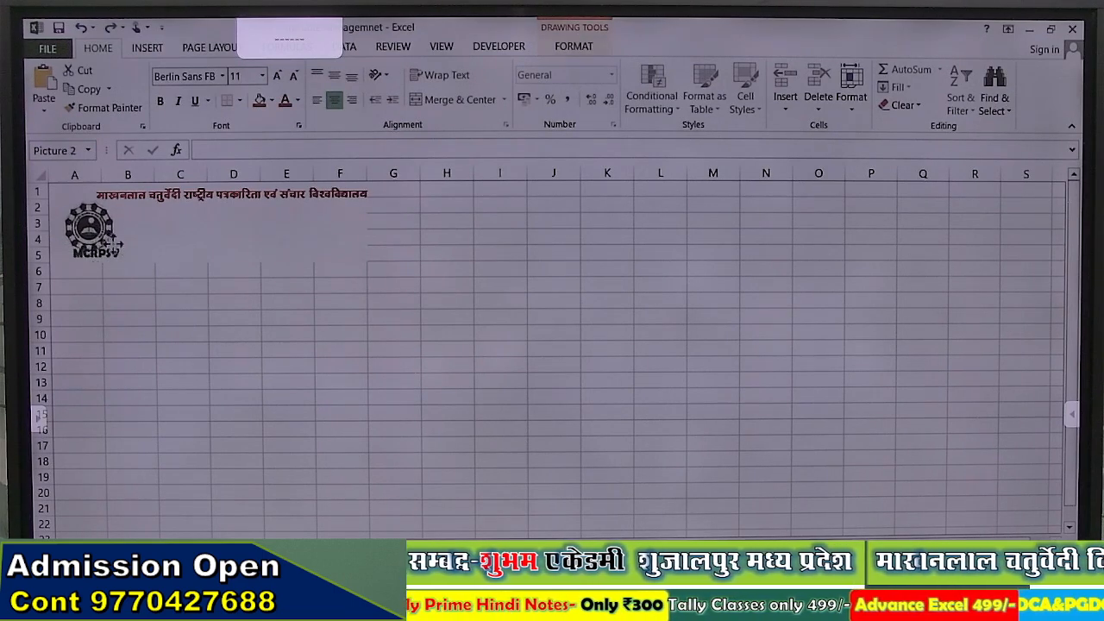
{"action": "left_click_drag", "start_coordinate": [114, 243], "coordinate": [136, 238]}
{"action": "left_click", "coordinate": [83, 257]}
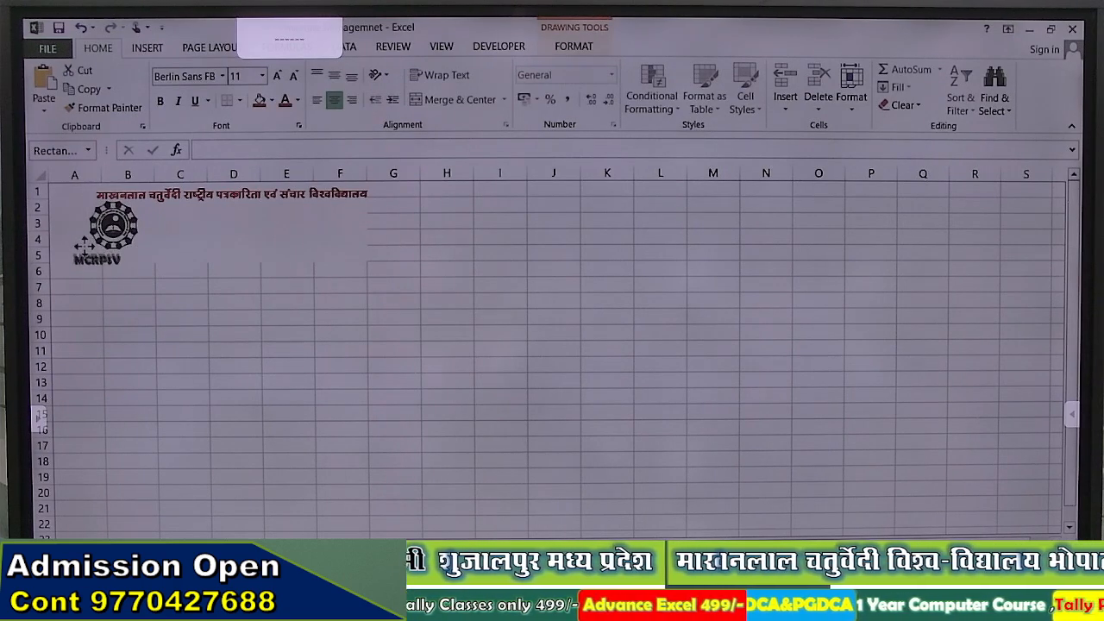
{"action": "left_click_drag", "start_coordinate": [120, 244], "coordinate": [111, 242]}
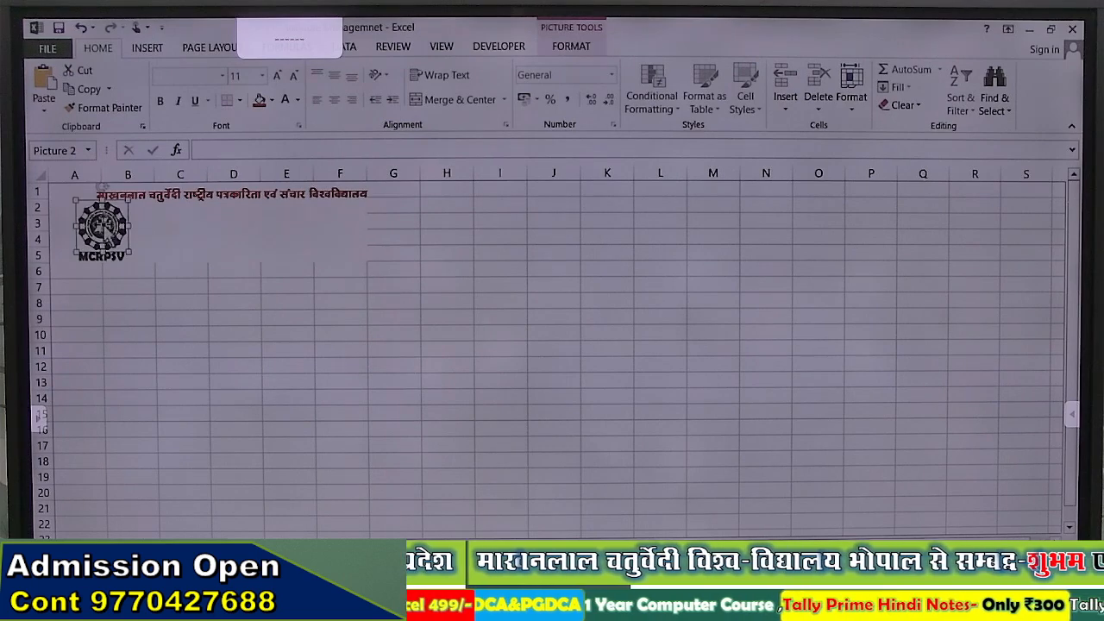
Duplicate the MCRPSV caption, place the copy around column D, rows 3–5, and replace its text with "SHUBHAM ACADEMY"
{"action": "left_click", "coordinate": [105, 256]}
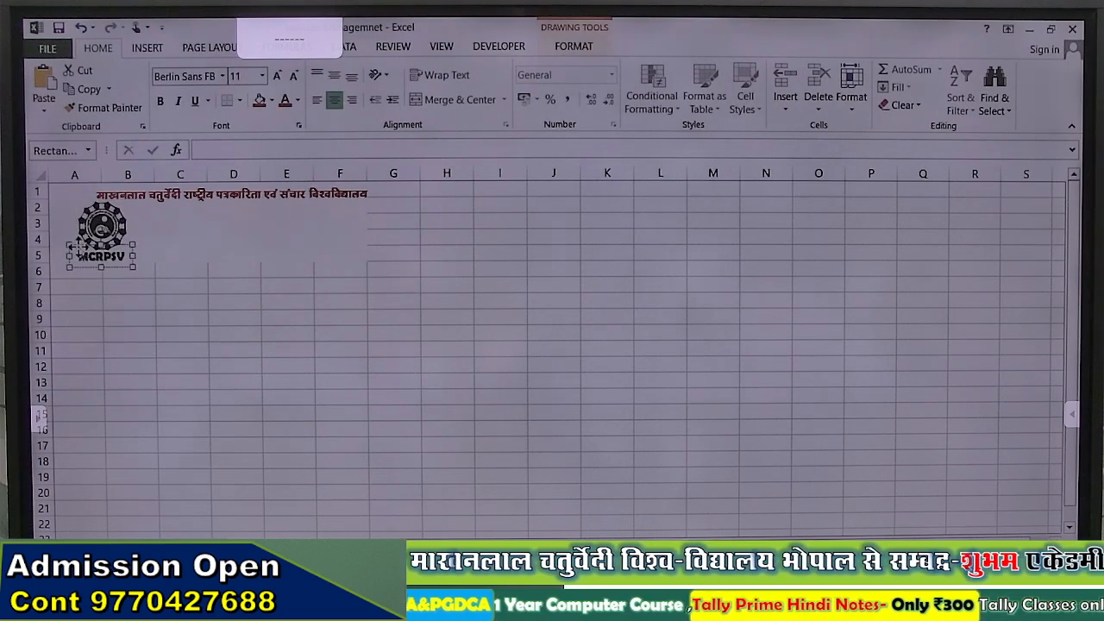
{"action": "key", "text": "ctrl+d"}
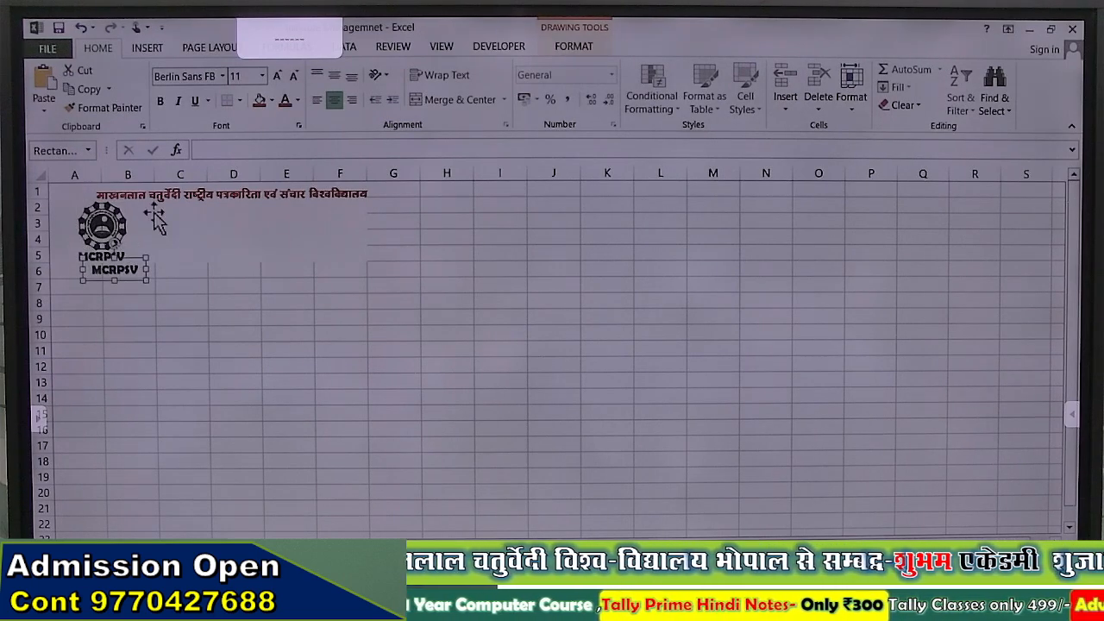
{"action": "left_click_drag", "start_coordinate": [138, 268], "coordinate": [255, 239]}
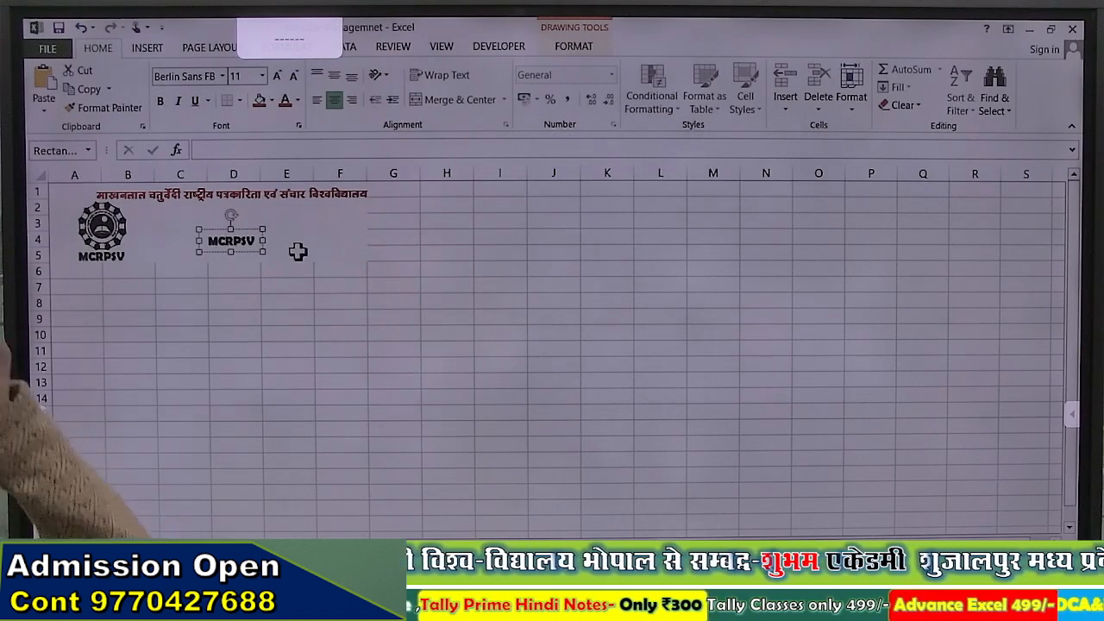
{"action": "key", "text": "F2"}
{"action": "type", "text": "SHUBHAM ACADEMY"}
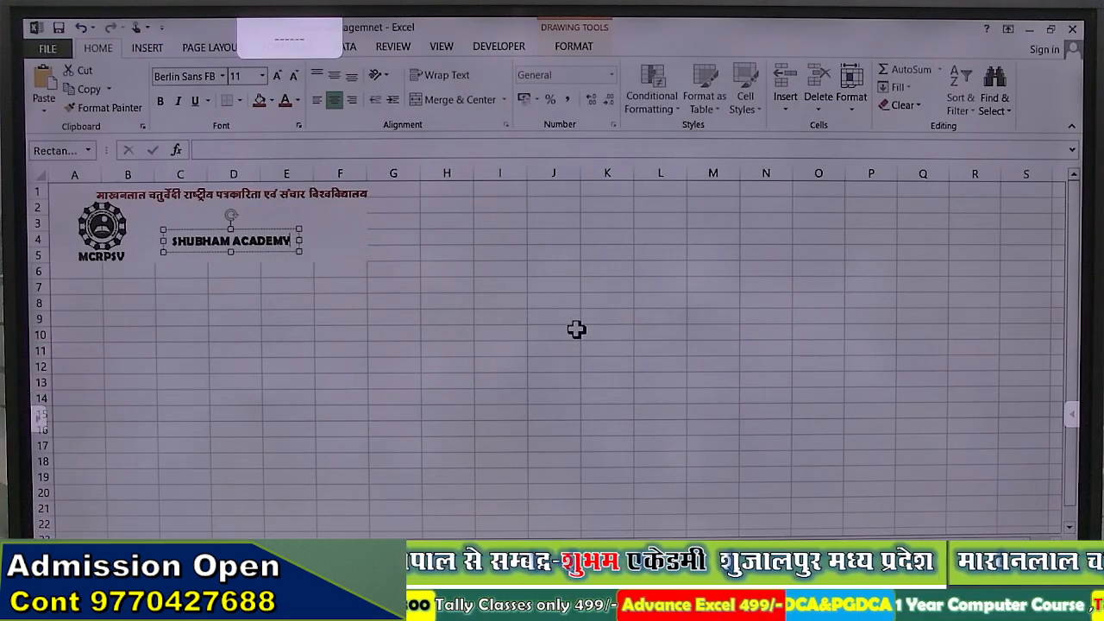
Enlarge the SHUBHAM ACADEMY text to size 20 and place it beside the logo under the Hindi heading, across columns B–F, rows 2–4
{"action": "key", "text": "ctrl+a"}
{"action": "key", "text": "ctrl+shift+period"}
{"action": "key", "text": "ctrl+shift+period"}
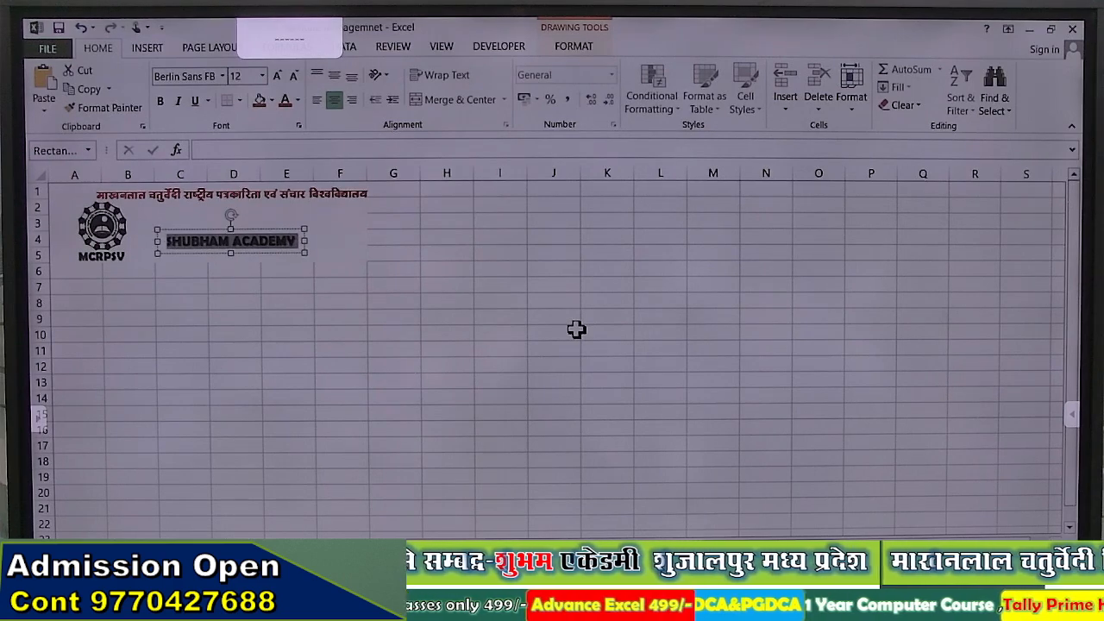
{"action": "key", "text": "ctrl+shift+period"}
{"action": "key", "text": "ctrl+shift+period"}
{"action": "key", "text": "ctrl+shift+period"}
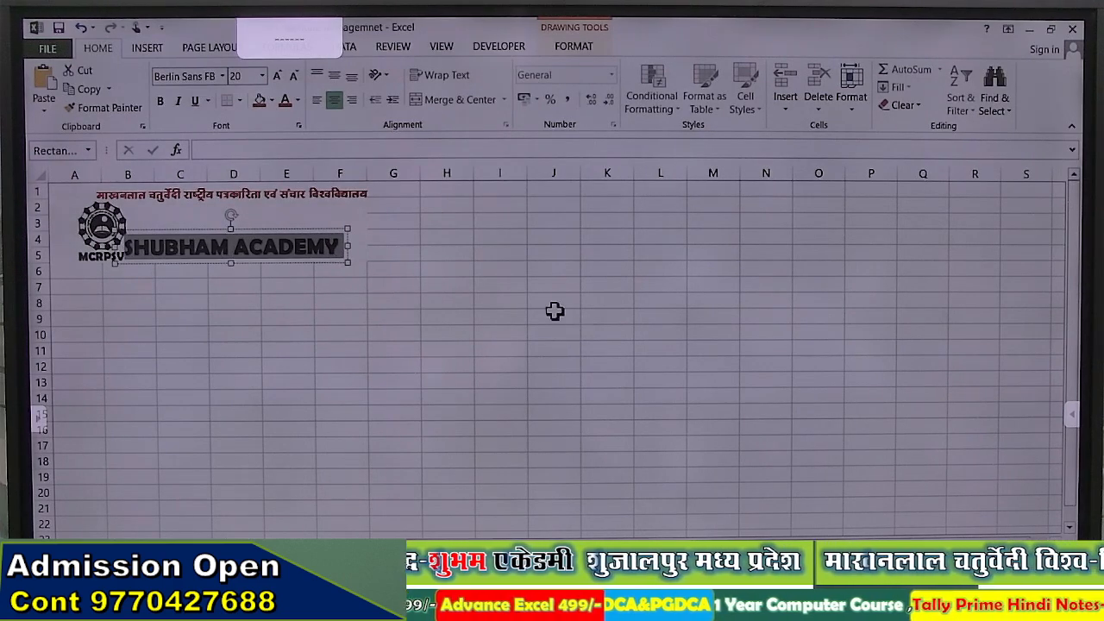
{"action": "left_click_drag", "start_coordinate": [297, 226], "coordinate": [304, 201]}
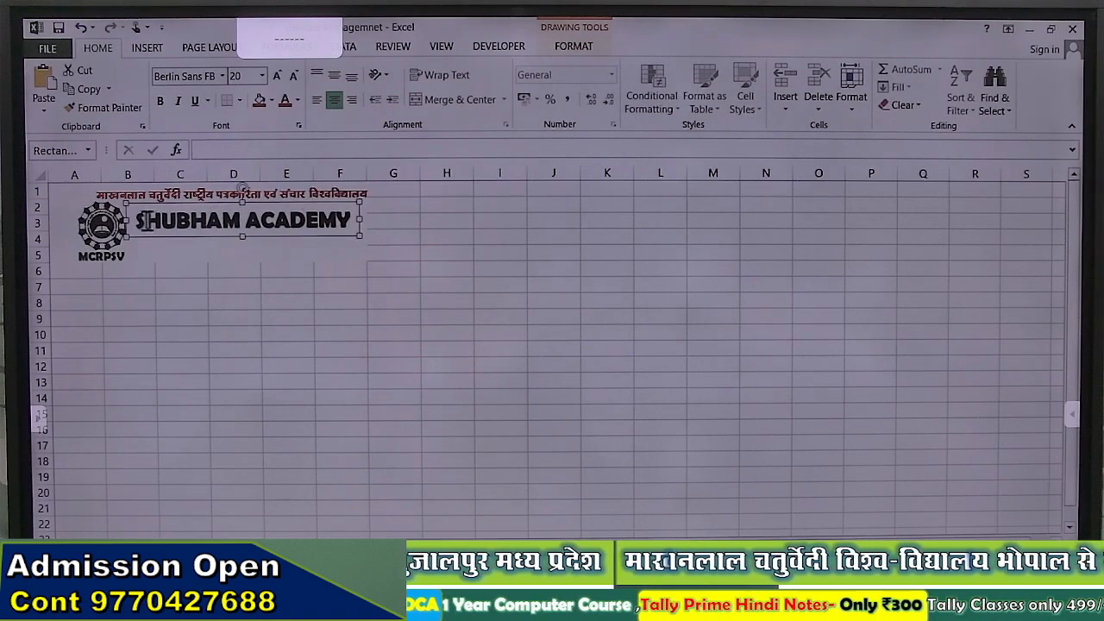
Set the text fill of the word SHUBHAM in the academy title to red
{"action": "left_click_drag", "start_coordinate": [138, 220], "coordinate": [236, 221]}
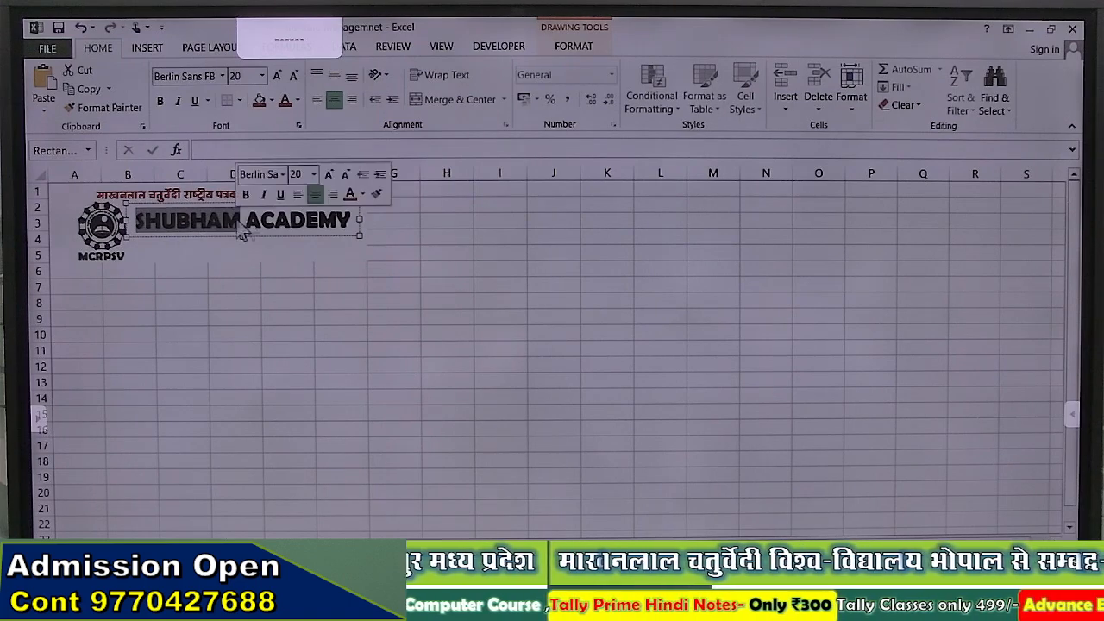
{"action": "left_click", "coordinate": [571, 48]}
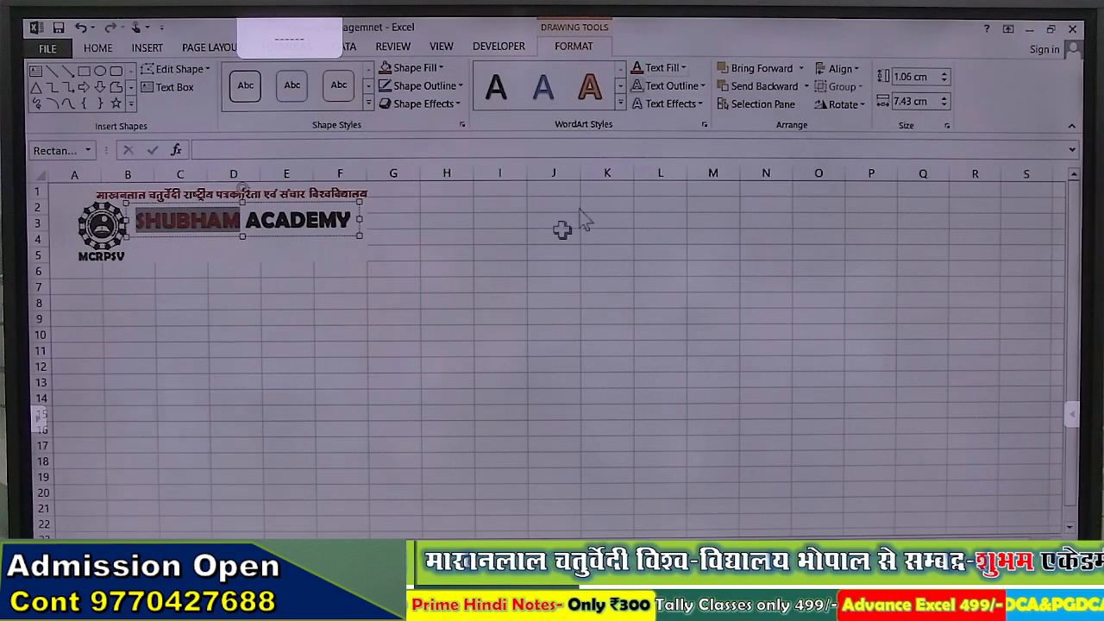
{"action": "left_click", "coordinate": [489, 300]}
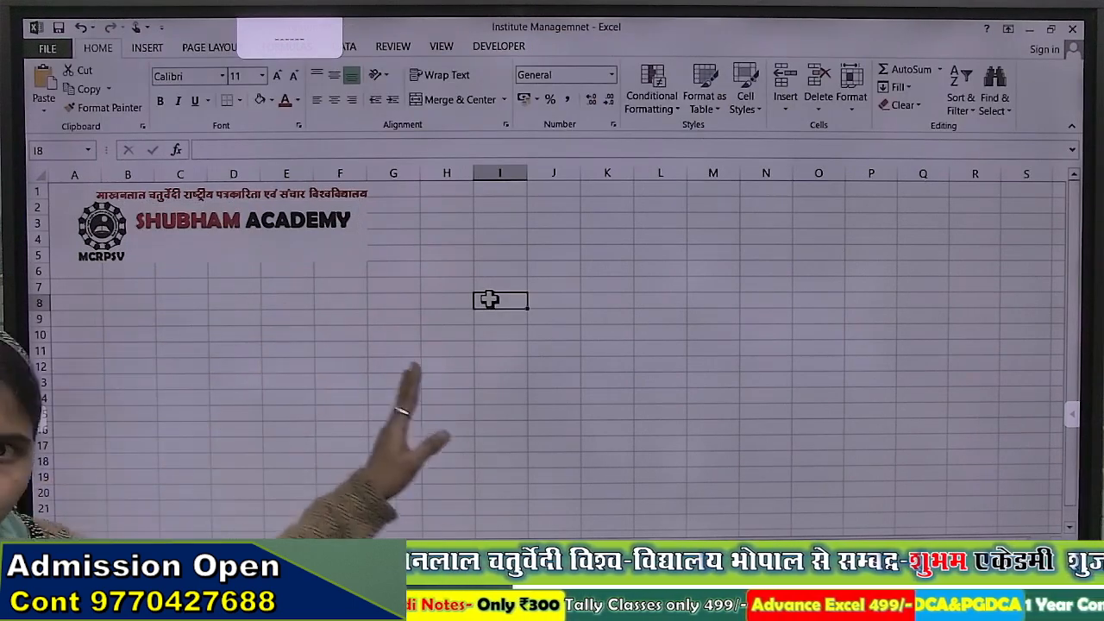
Move the SHUBHAM ACADEMY title slightly down to leave space beneath the Hindi heading
{"action": "left_click", "coordinate": [291, 212]}
{"action": "left_click_drag", "start_coordinate": [285, 201], "coordinate": [284, 205]}
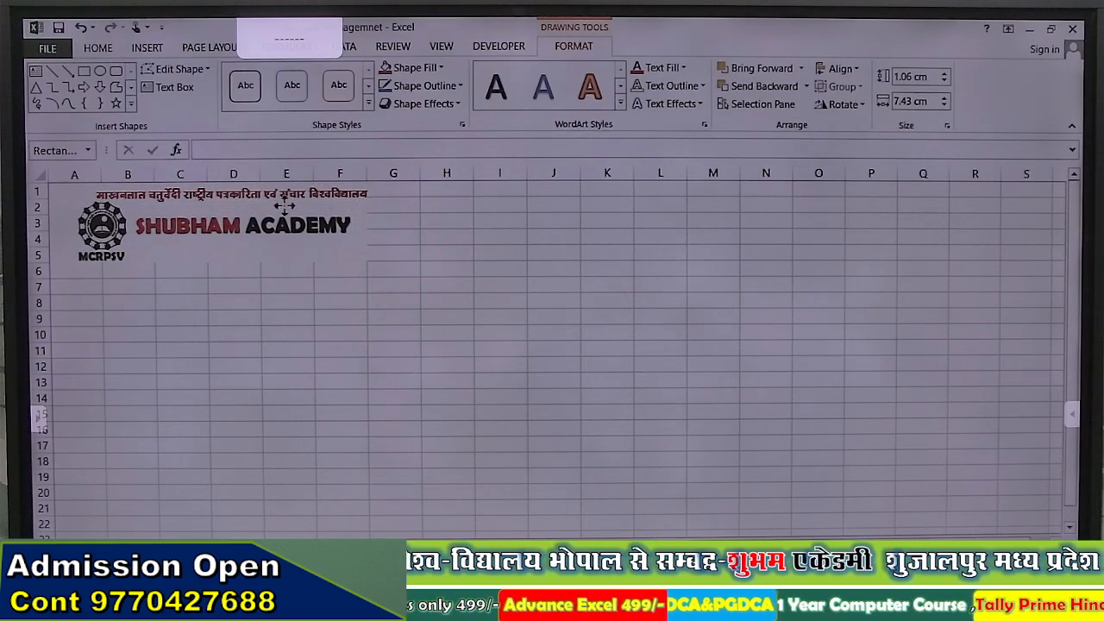
{"action": "left_click", "coordinate": [345, 301]}
Draw a straight horizontal line about 7.37 cm long between the Hindi heading and the SHUBHAM ACADEMY title
{"action": "left_click", "coordinate": [146, 48]}
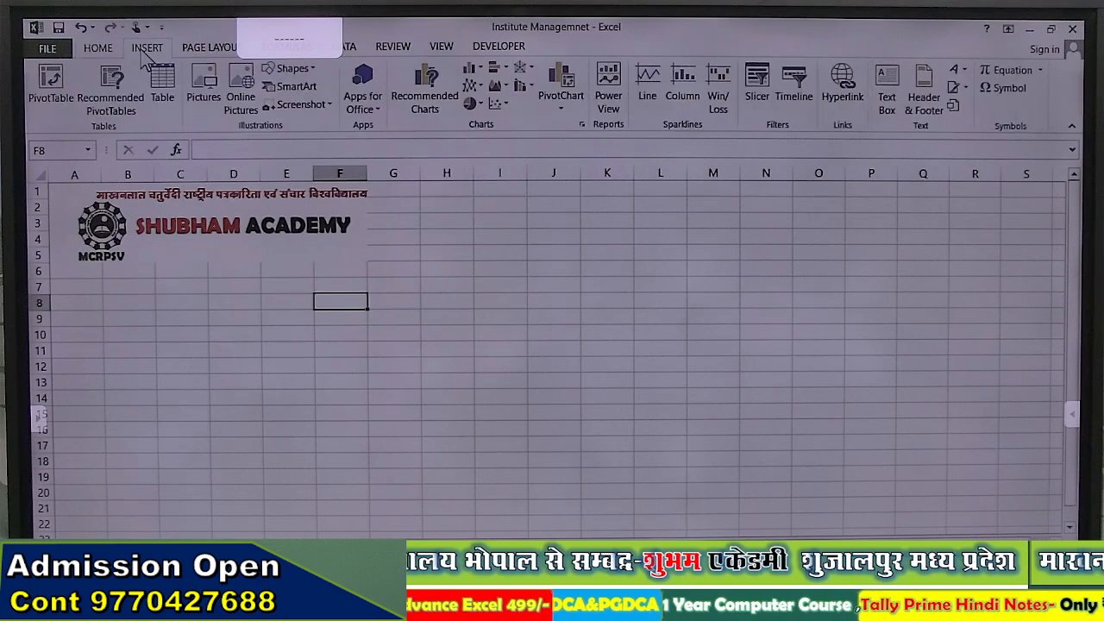
{"action": "left_click", "coordinate": [293, 69]}
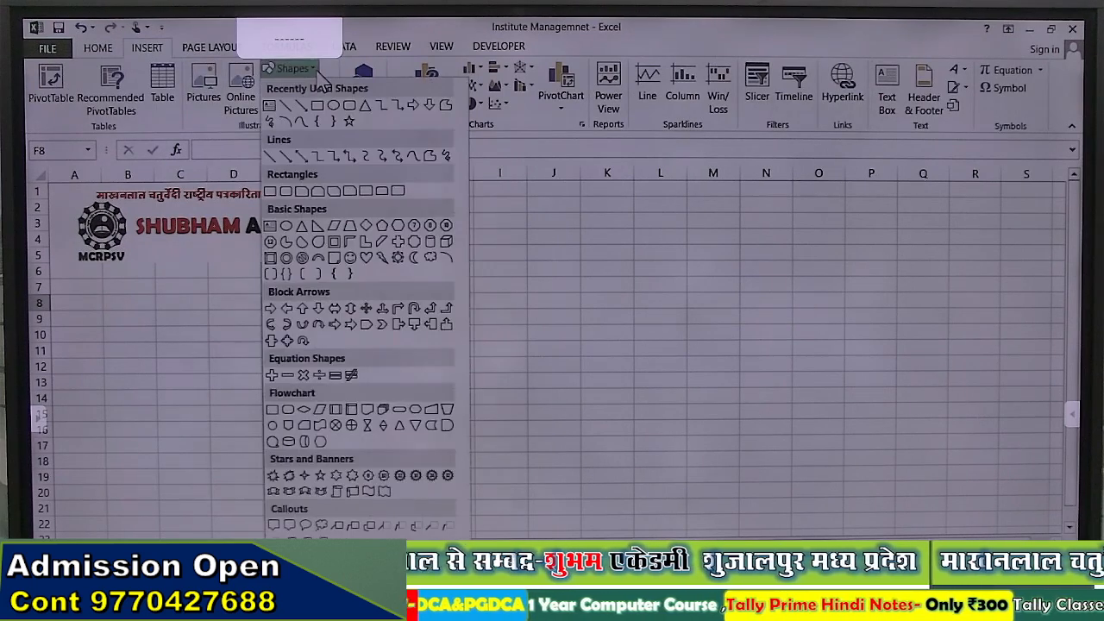
{"action": "left_click", "coordinate": [287, 105]}
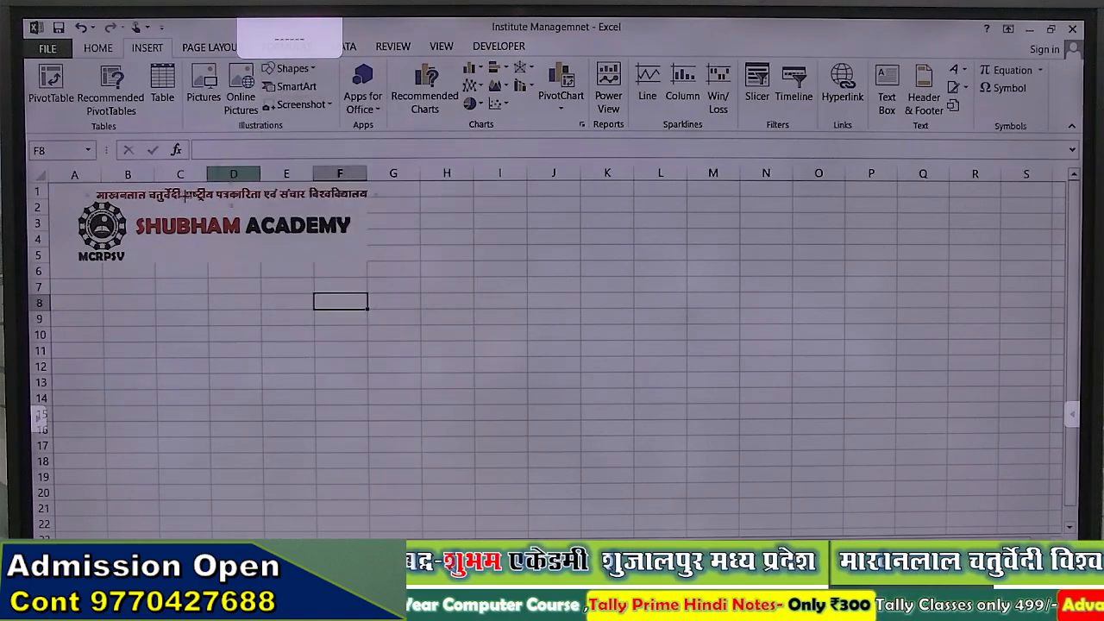
{"action": "left_click_drag", "start_coordinate": [290, 210], "coordinate": [366, 207]}
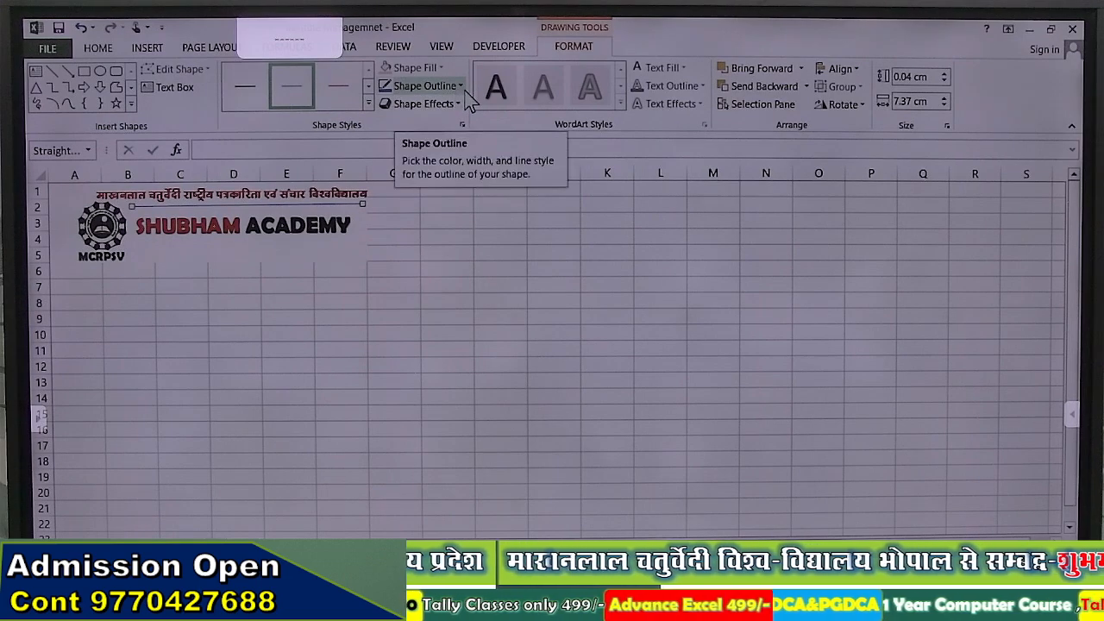
Set the outline weight of the line under the heading to 1½ pt
{"action": "left_click", "coordinate": [459, 87]}
{"action": "mouse_move", "coordinate": [436, 294]}
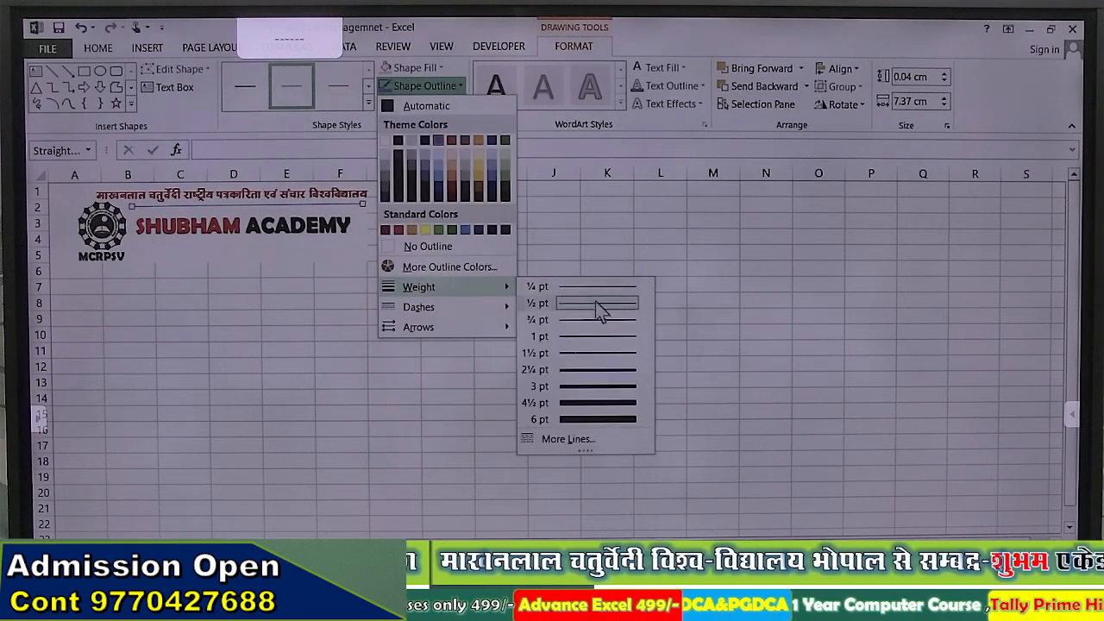
{"action": "left_click", "coordinate": [604, 356]}
{"action": "left_click", "coordinate": [544, 387]}
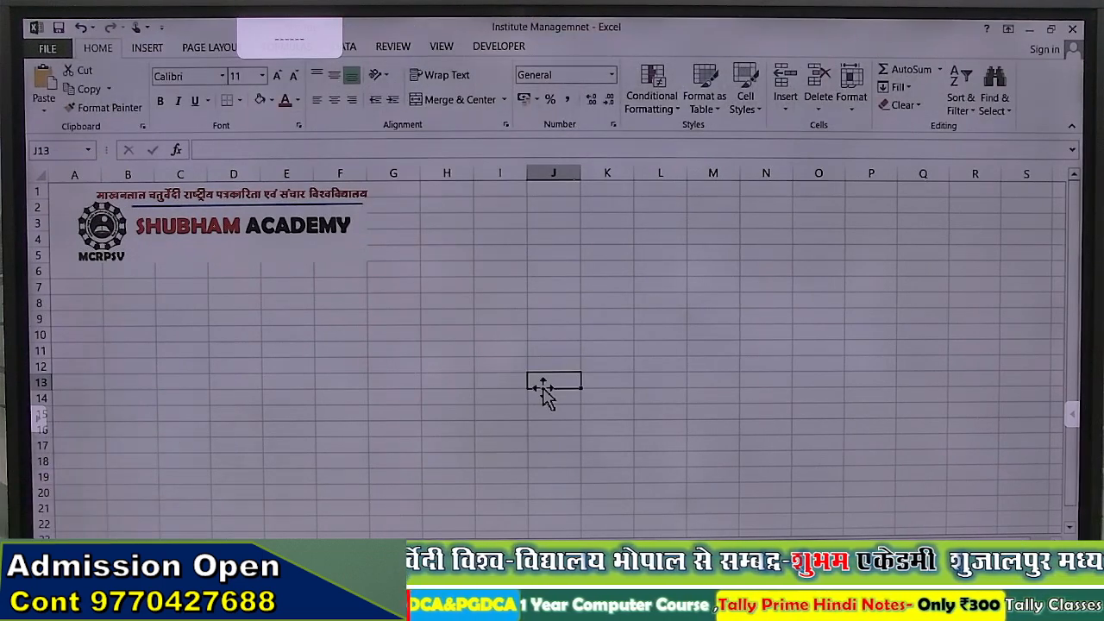
Duplicate the SHUBHAM ACADEMY title, consulting the sample receipt in the other fee management workbook, and move the copy over columns D–H, rows 7–9
{"action": "left_click", "coordinate": [291, 230]}
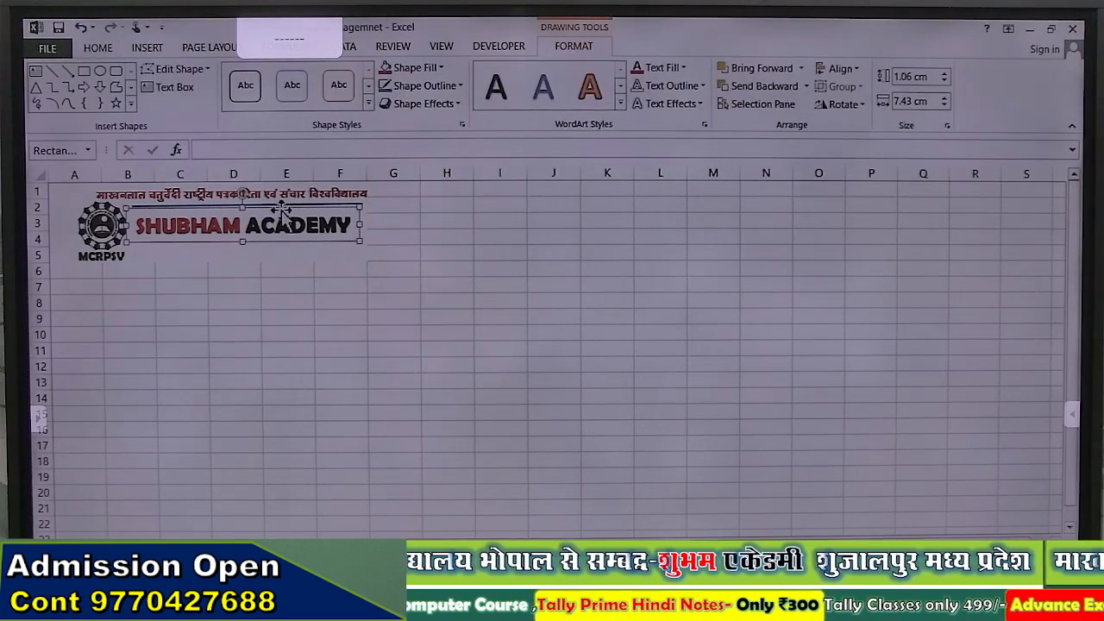
{"action": "key", "text": "ctrl+d"}
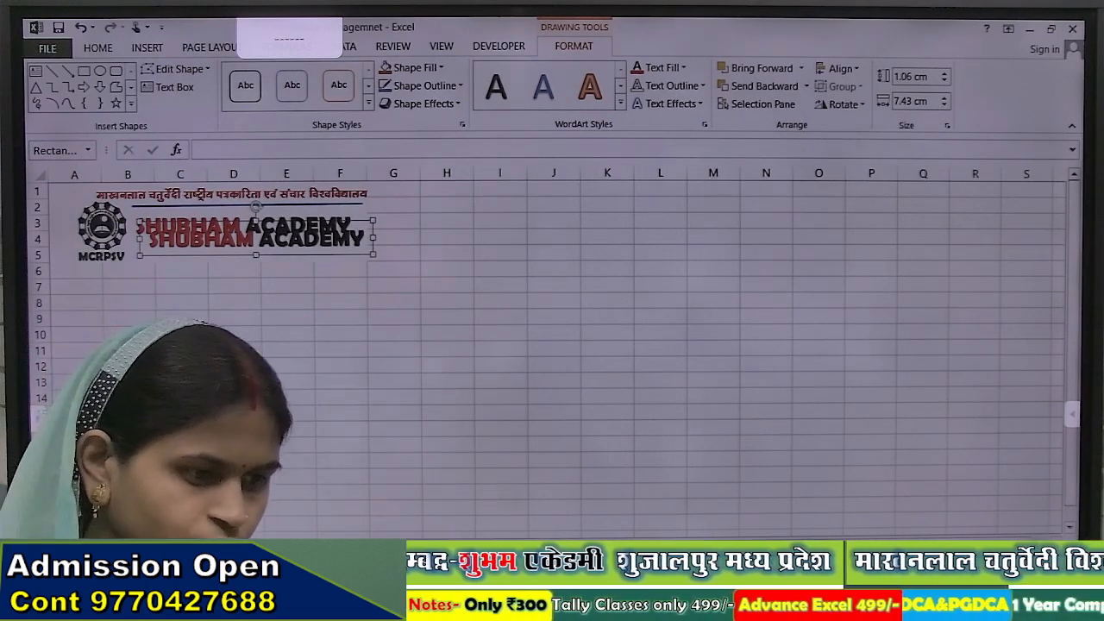
{"action": "key", "text": "alt+Tab"}
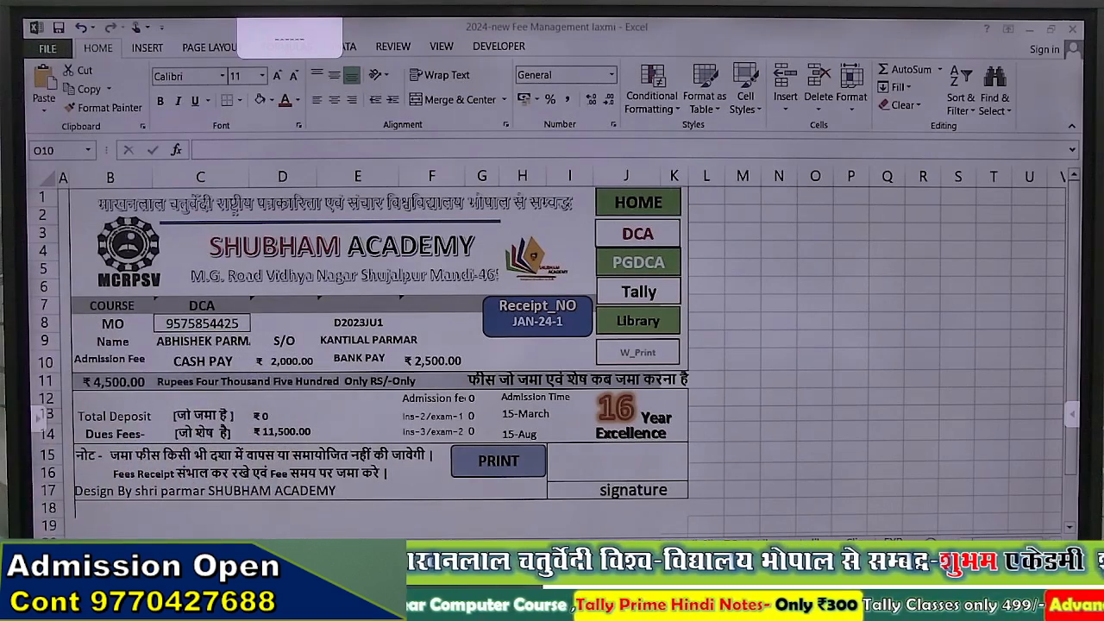
{"action": "left_click", "coordinate": [815, 359]}
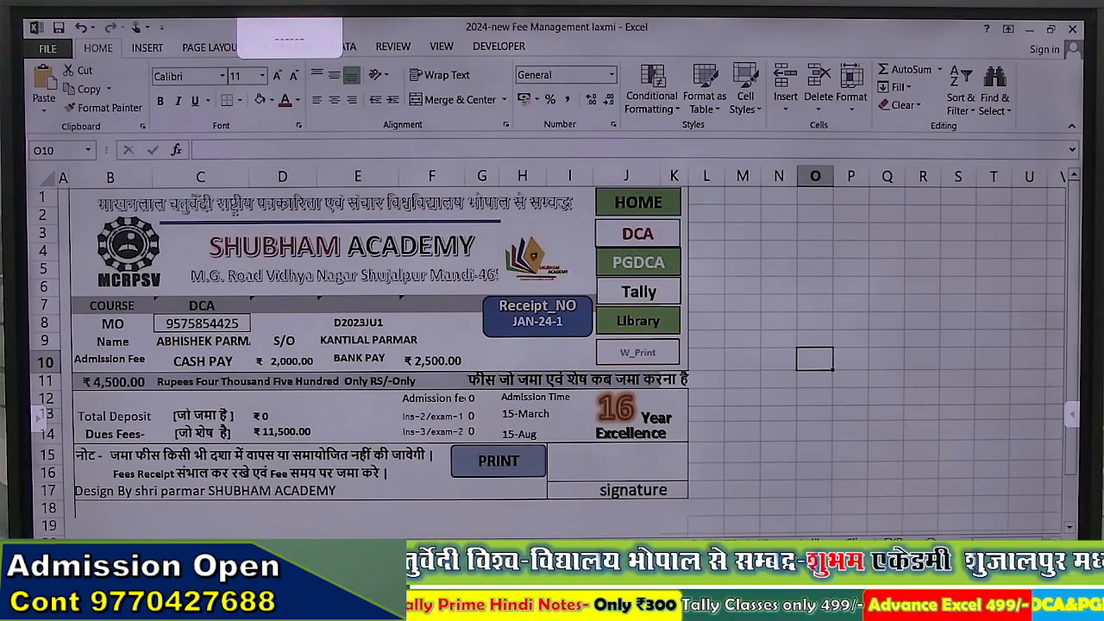
{"action": "left_click", "coordinate": [457, 597]}
{"action": "left_click", "coordinate": [369, 501]}
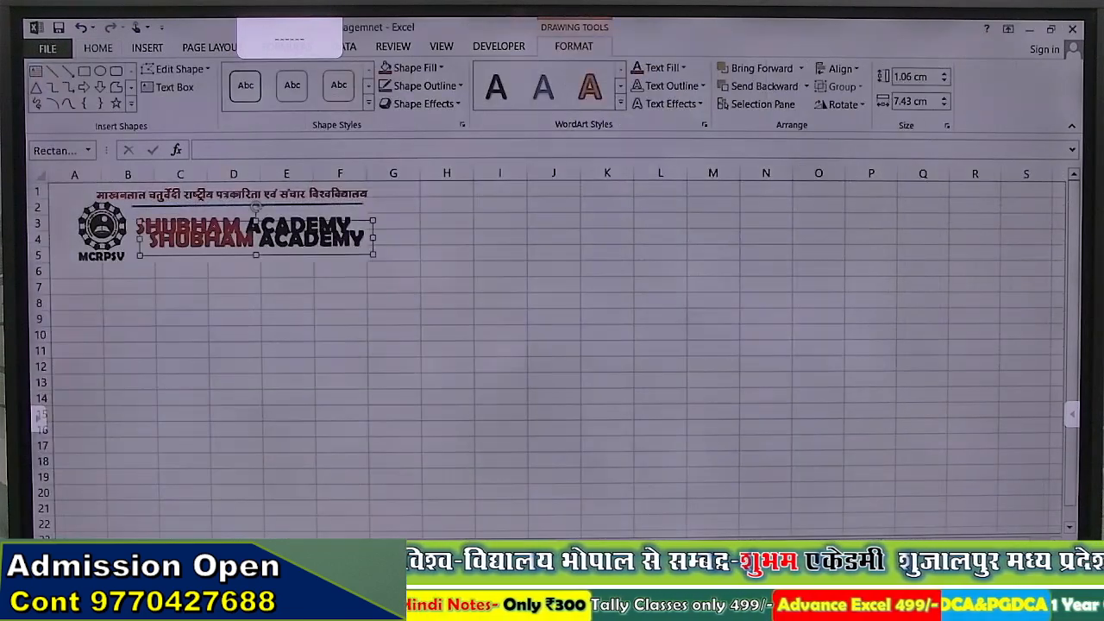
{"action": "left_click_drag", "start_coordinate": [276, 227], "coordinate": [377, 298]}
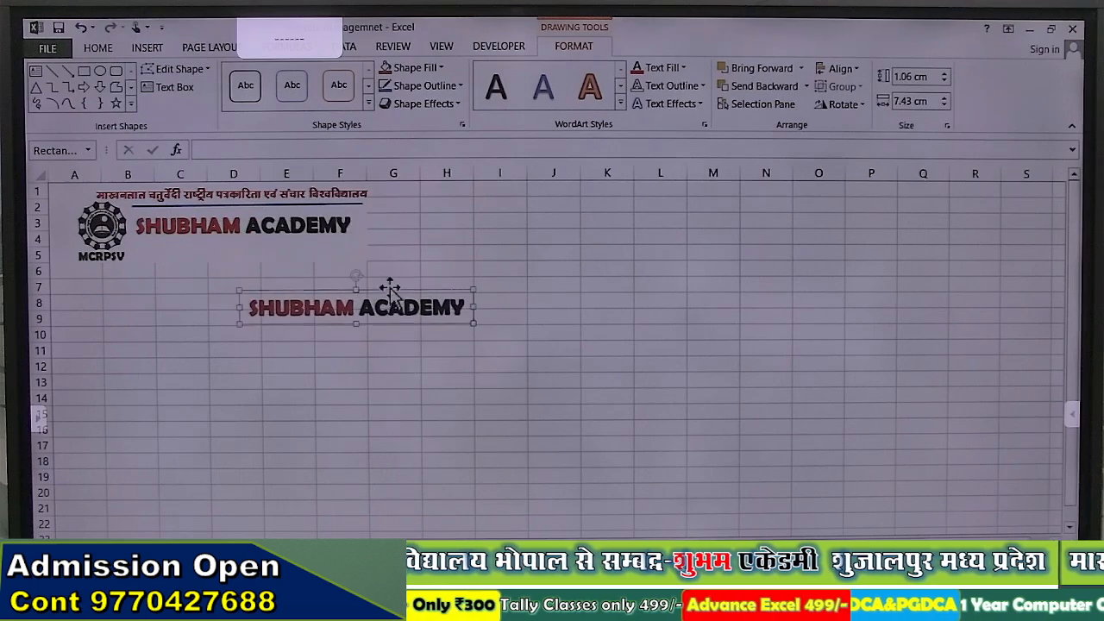
Replace the text of the duplicated SHUBHAM ACADEMY title with the academy's address
{"action": "key", "text": "ctrl+a"}
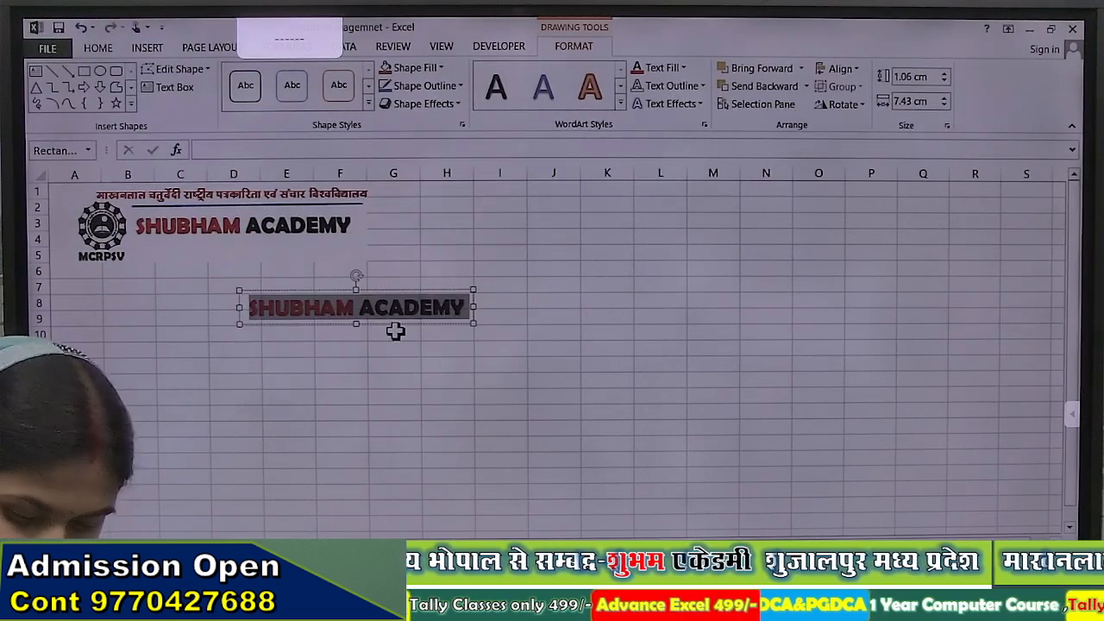
{"action": "type", "text": "MG"}
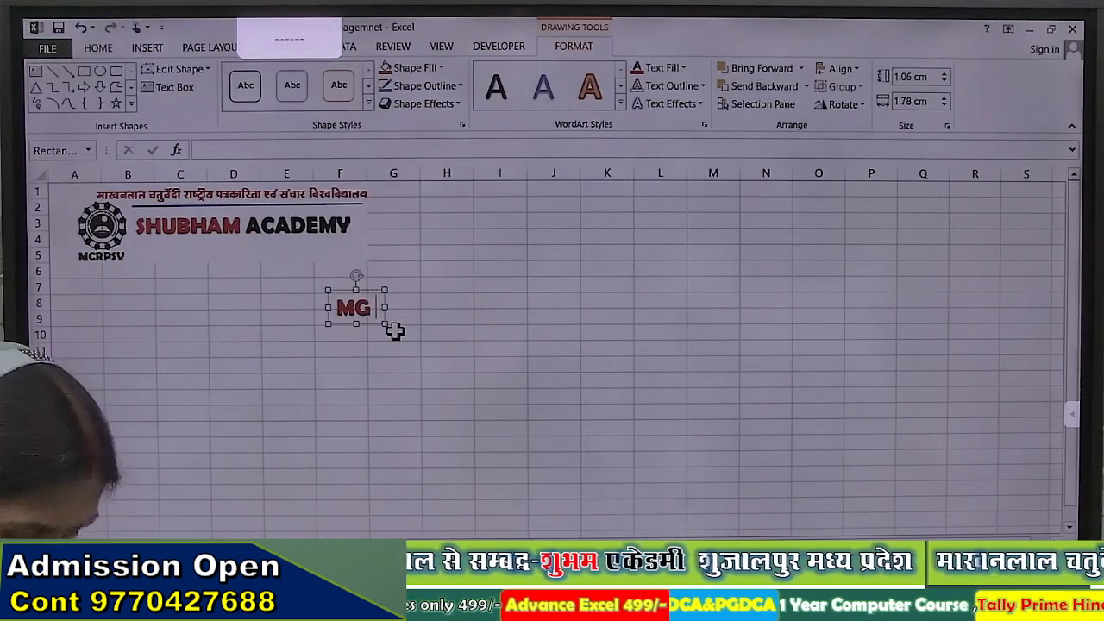
{"action": "type", "text": " Road"}
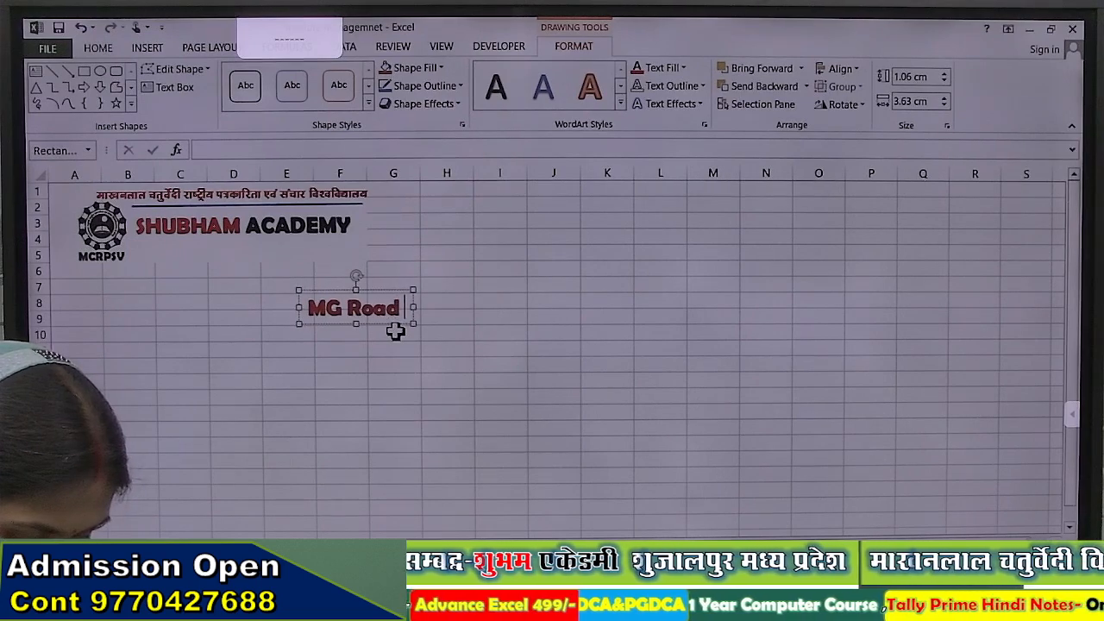
{"action": "type", "text": " Vidhya"}
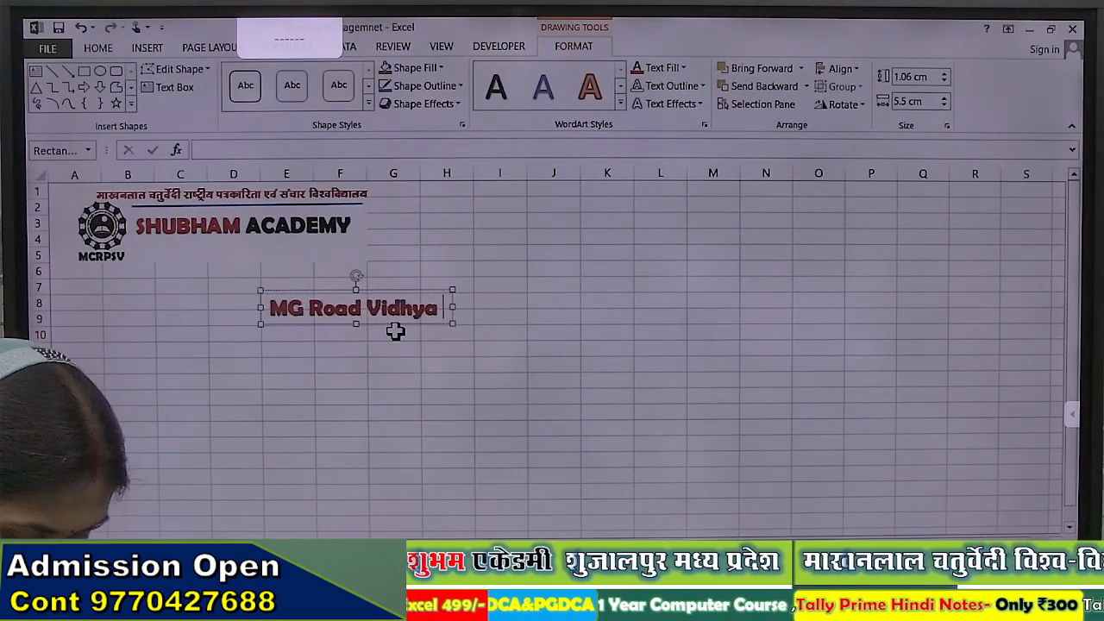
{"action": "type", "text": " Nagar C"}
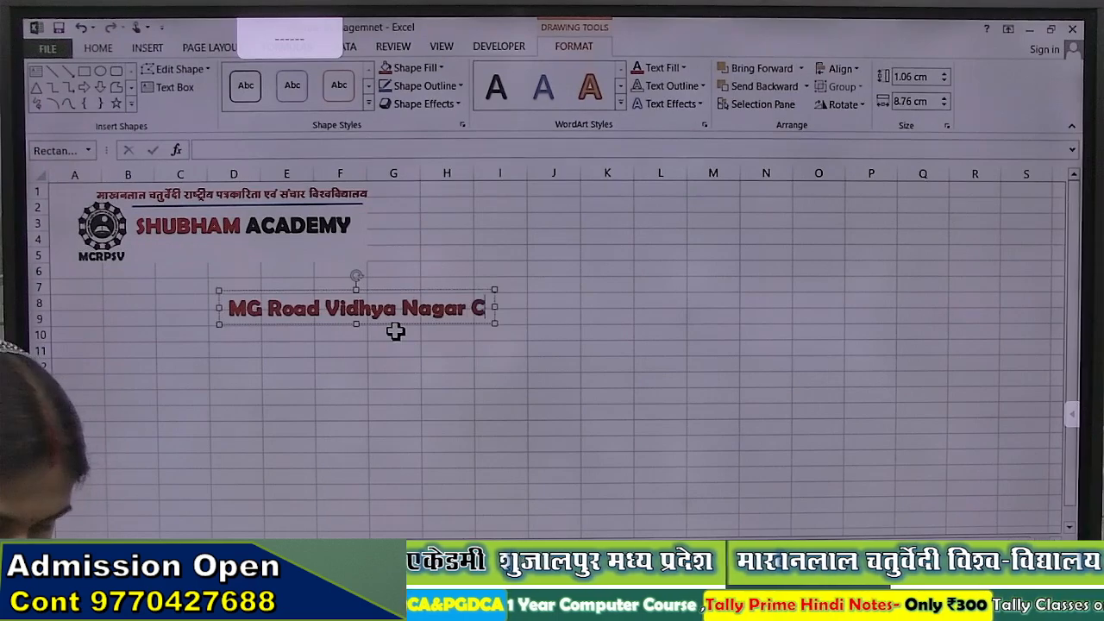
{"action": "type", "text": "olony Shujalpur M"}
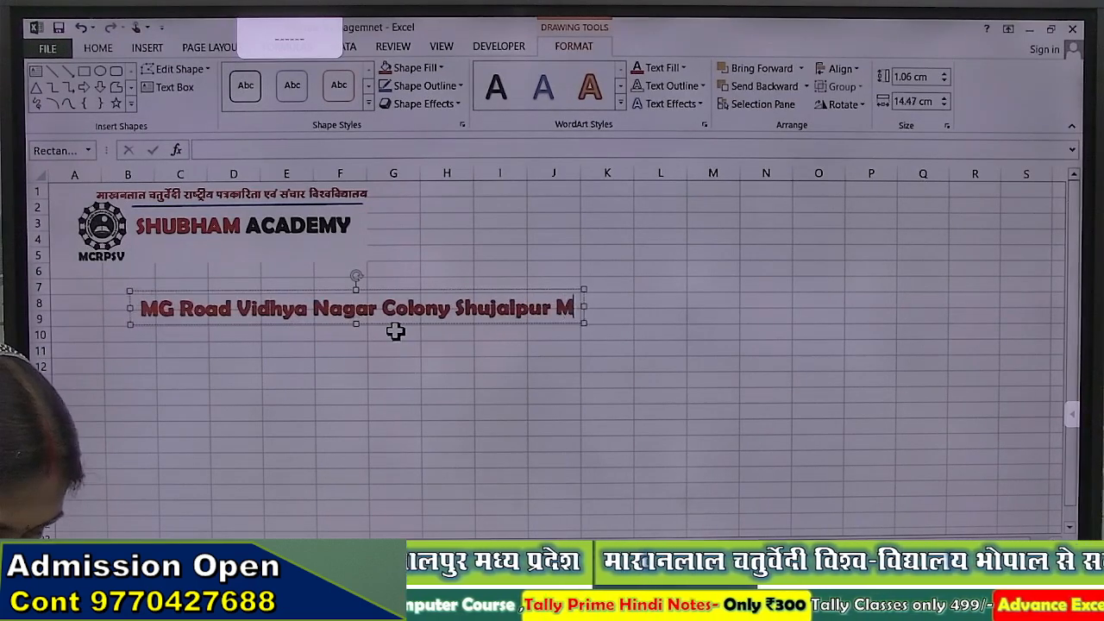
{"action": "type", "text": "andi"}
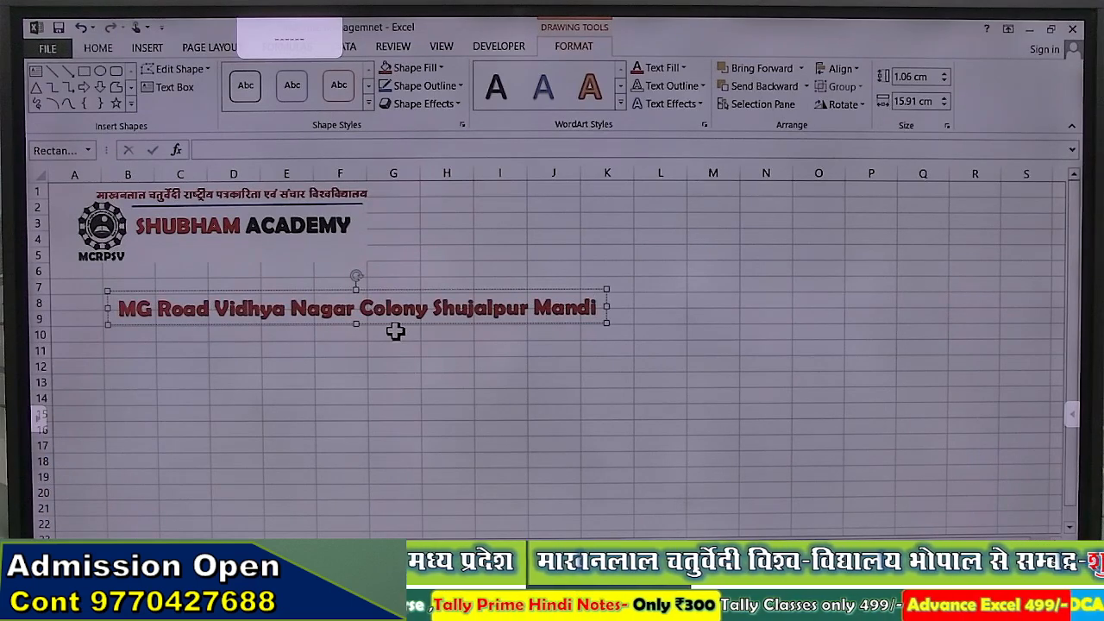
Shrink the address text until its box is about 6.67 cm wide and place it directly beneath the SHUBHAM ACADEMY title
{"action": "key", "text": "ctrl+a"}
{"action": "key", "text": "ctrl+shift+comma"}
{"action": "key", "text": "ctrl+shift+comma"}
{"action": "key", "text": "ctrl+shift+comma"}
{"action": "key", "text": "ctrl+shift+comma"}
{"action": "key", "text": "ctrl+shift+comma"}
{"action": "key", "text": "ctrl+shift+comma"}
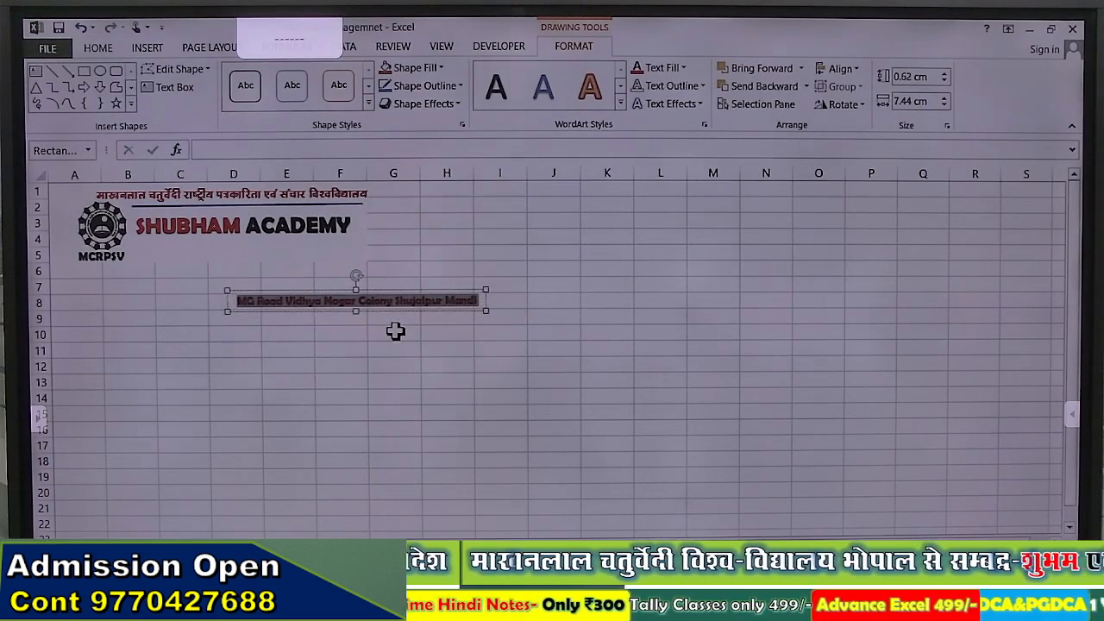
{"action": "key", "text": "ctrl+shift+comma"}
{"action": "key", "text": "ctrl+shift+comma"}
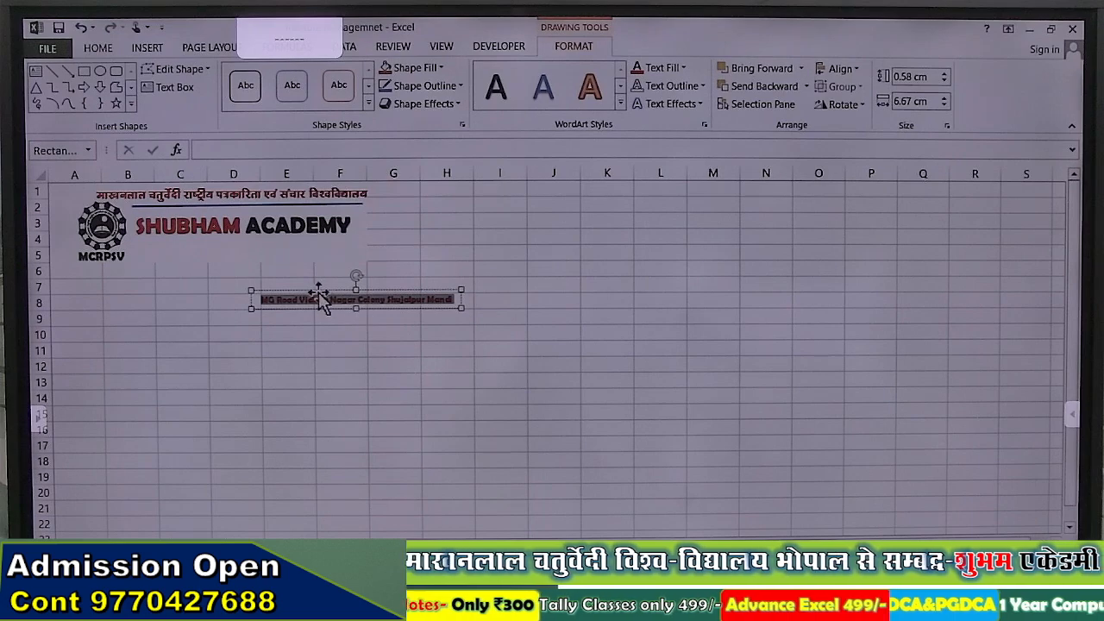
{"action": "left_click_drag", "start_coordinate": [318, 294], "coordinate": [204, 241]}
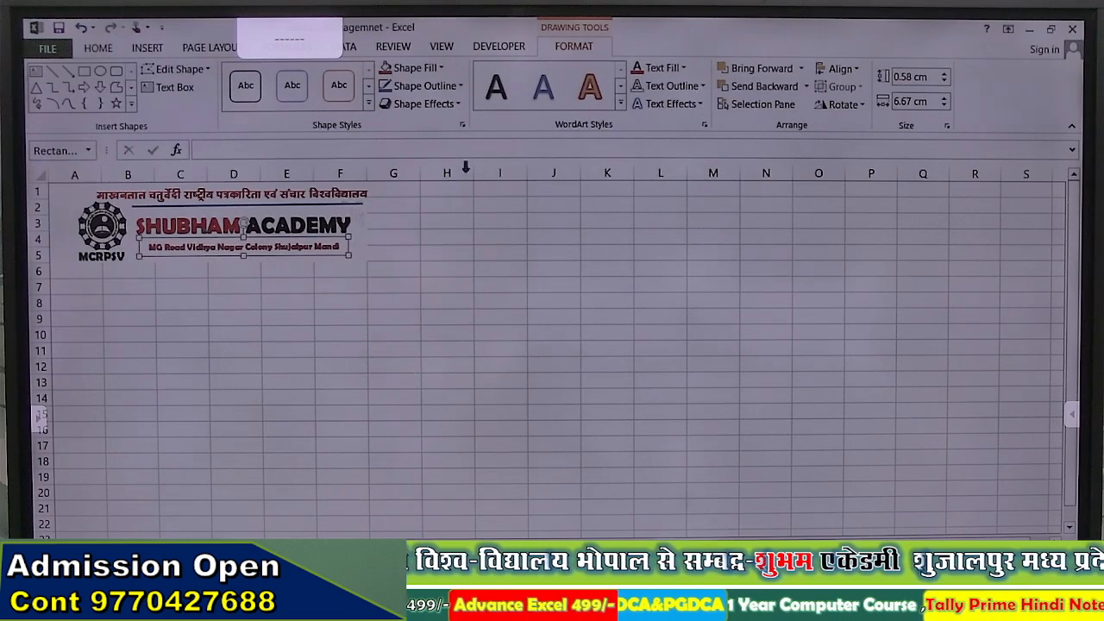
Change the address line's text fill to dark blue
{"action": "left_click", "coordinate": [683, 68]}
{"action": "left_click", "coordinate": [690, 134]}
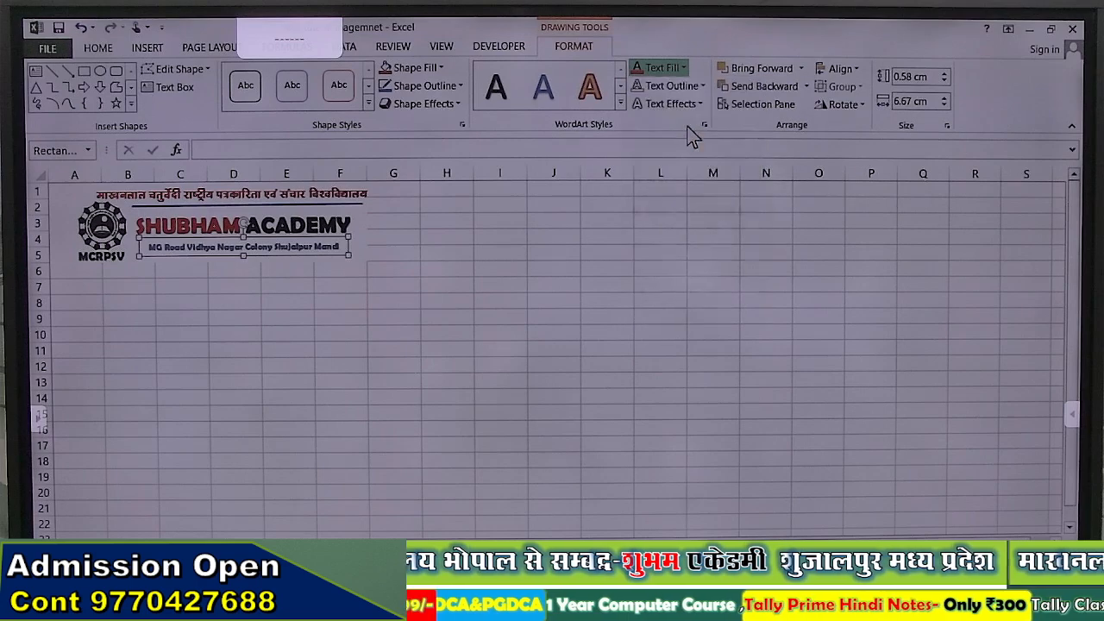
{"action": "left_click", "coordinate": [499, 242]}
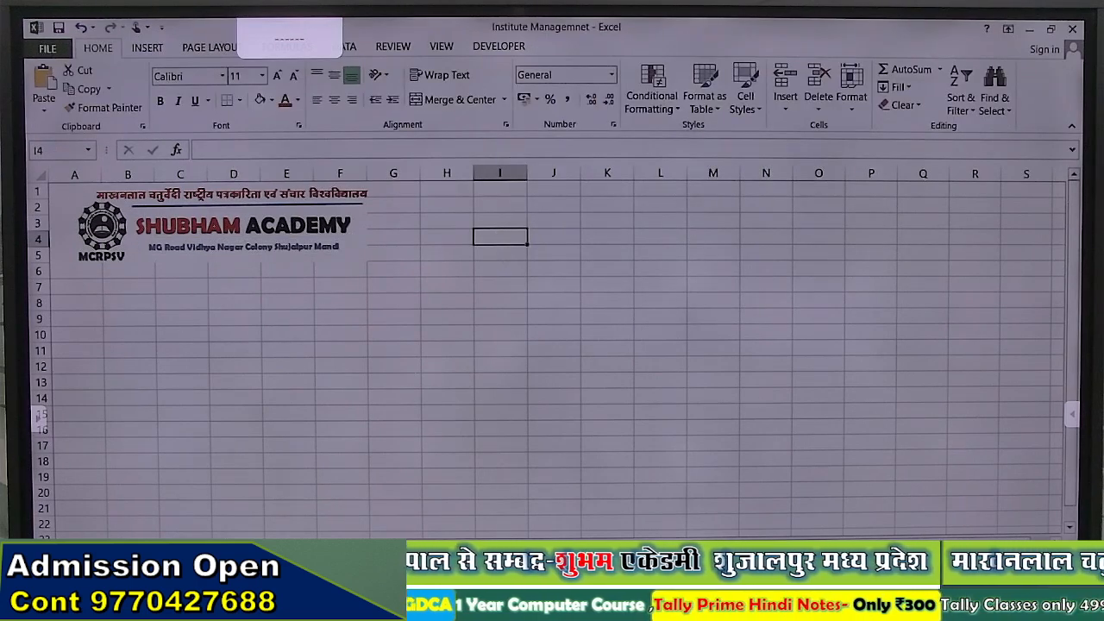
Consult the sample receipt in the other fee management workbook and extend the white header background over cells G1:G6
{"action": "scroll", "coordinate": [547, 351], "scroll_direction": "up", "scroll_amount": 2}
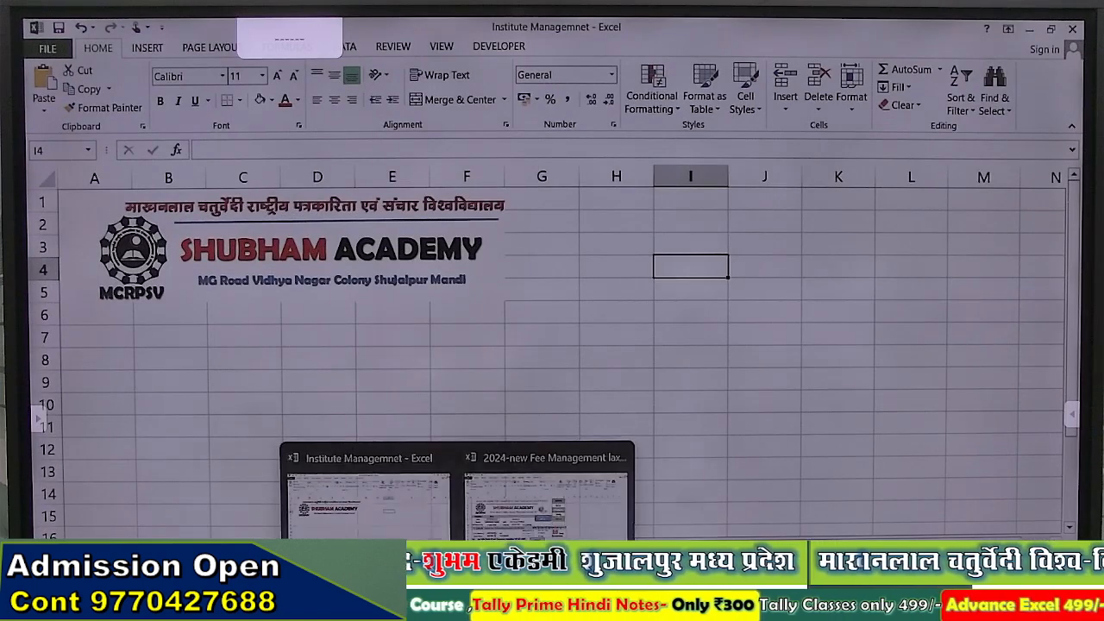
{"action": "left_click", "coordinate": [527, 515]}
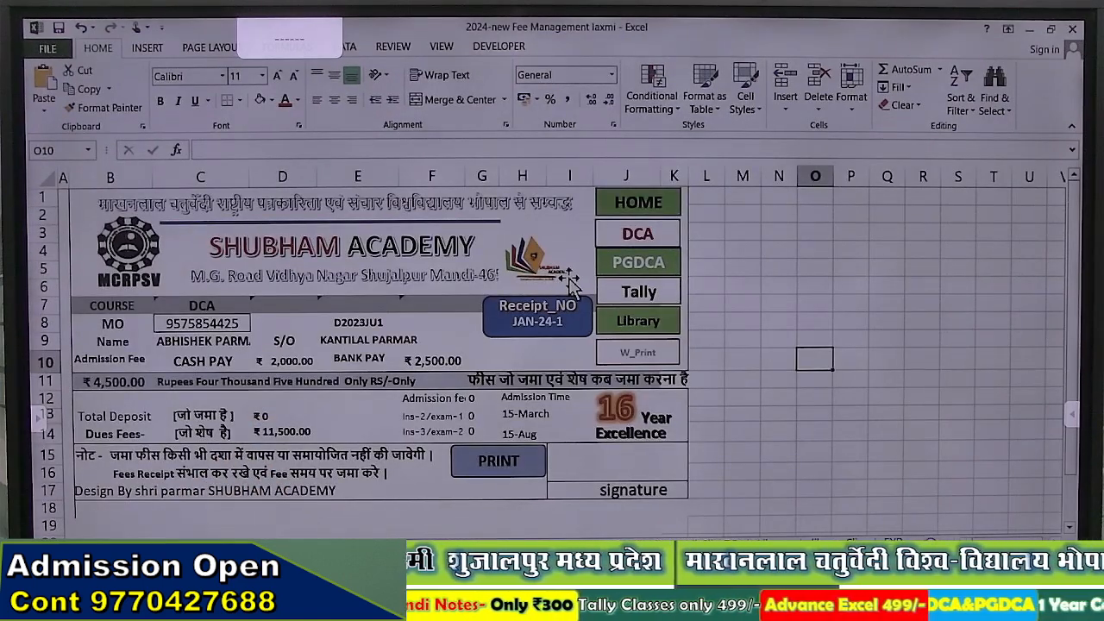
{"action": "mouse_move", "coordinate": [458, 592]}
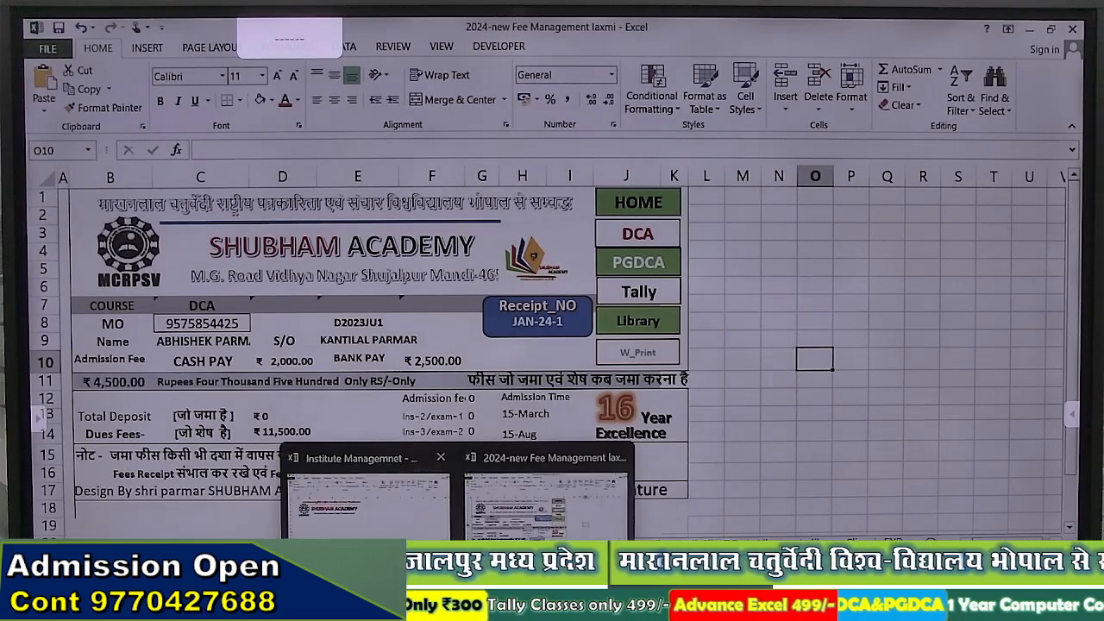
{"action": "left_click", "coordinate": [392, 509]}
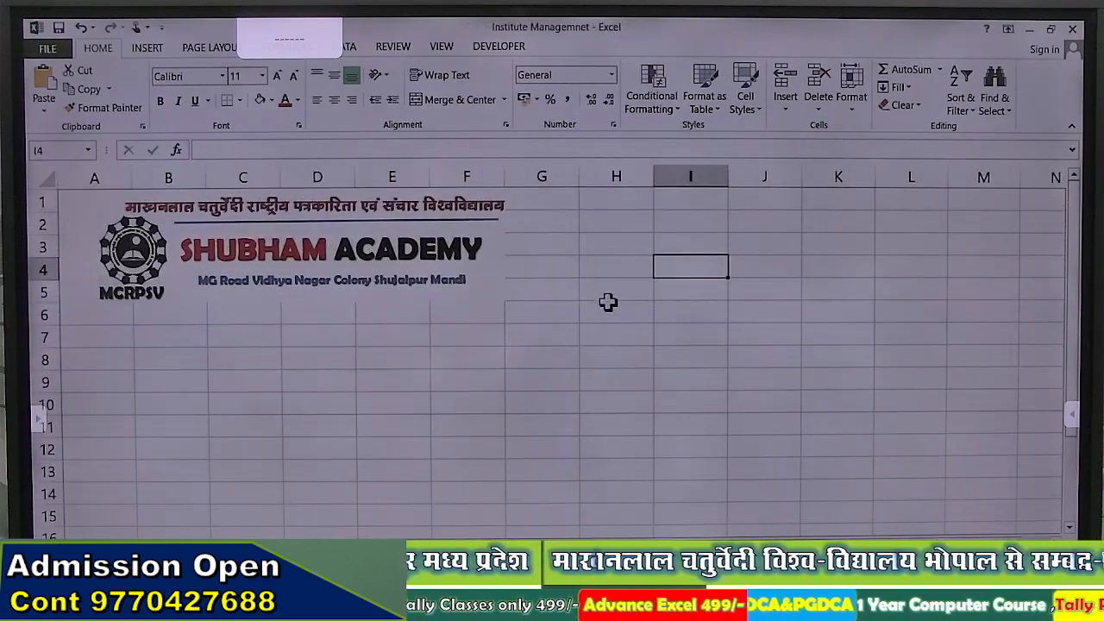
{"action": "left_click_drag", "start_coordinate": [527, 201], "coordinate": [547, 301]}
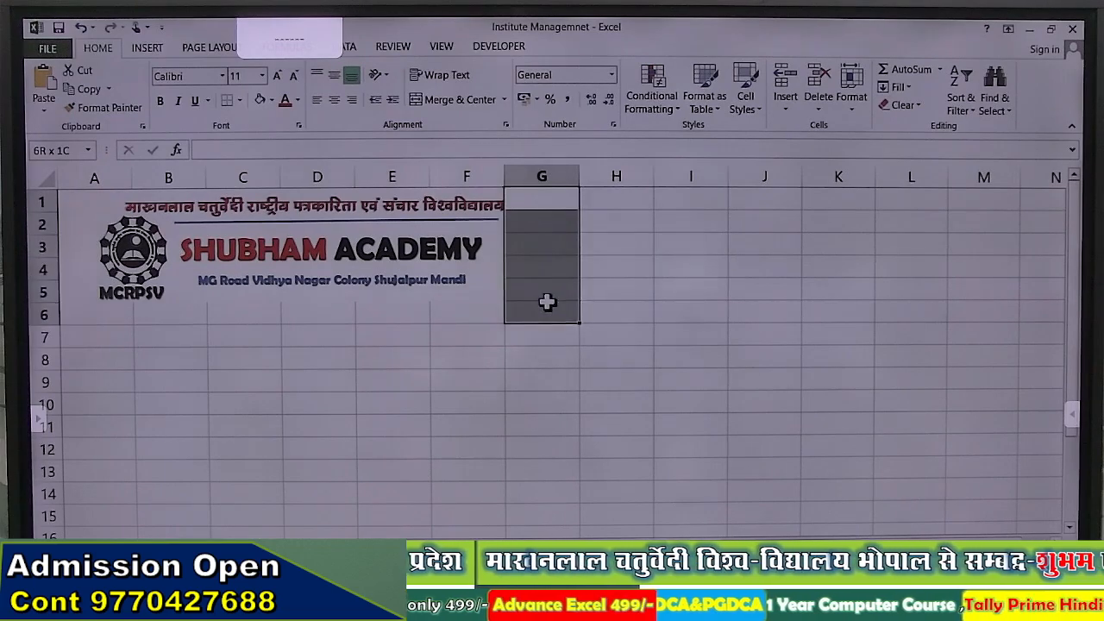
{"action": "left_click", "coordinate": [263, 102]}
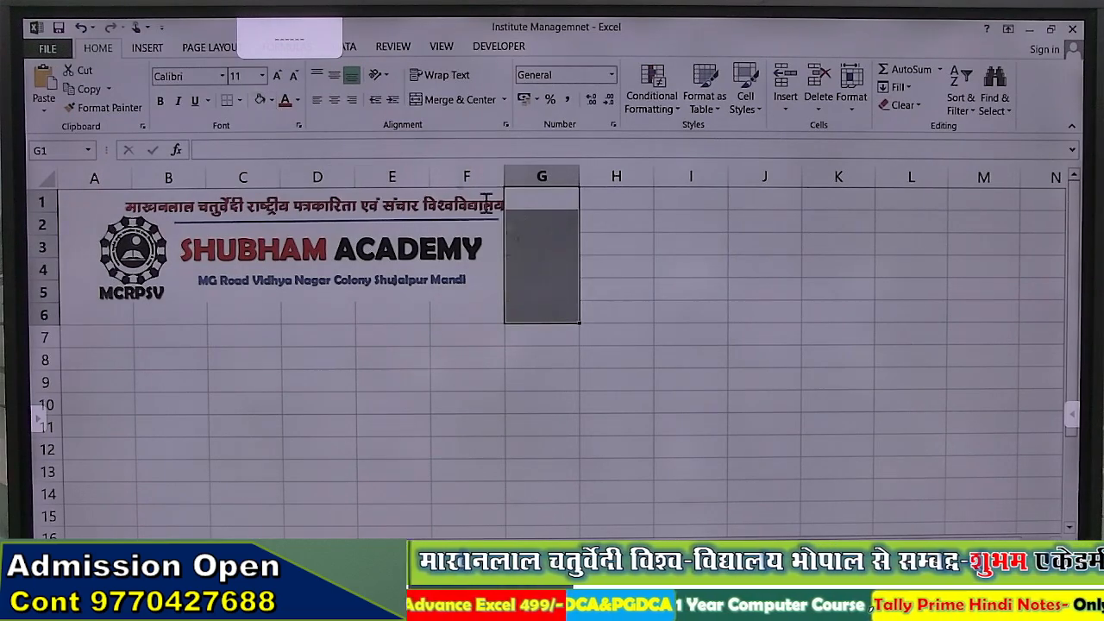
{"action": "left_click", "coordinate": [616, 273]}
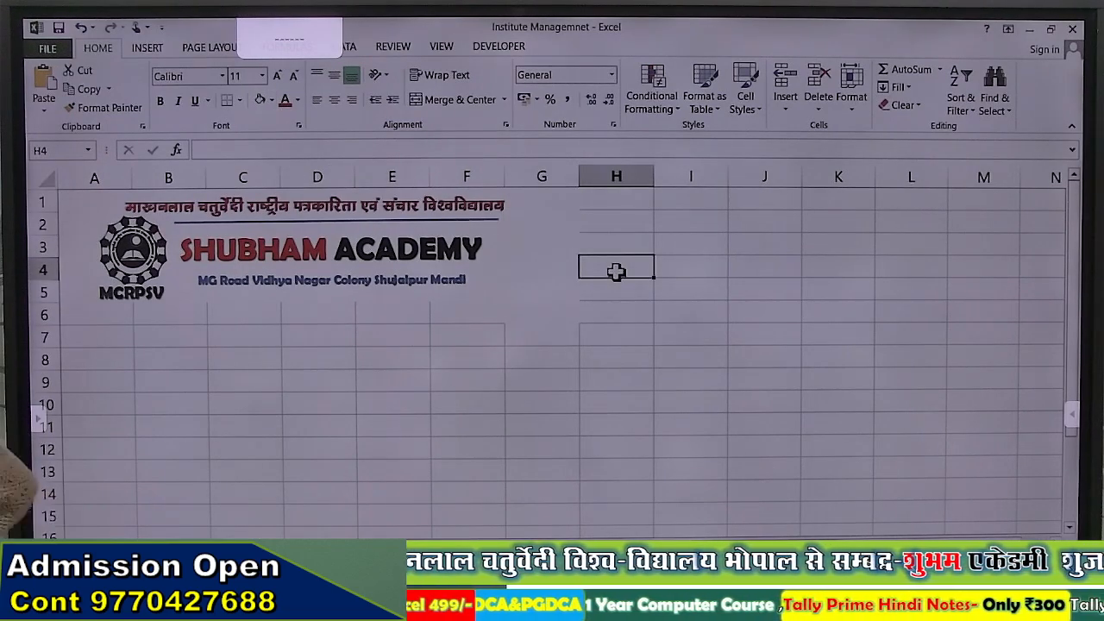
Insert the picture LOGO from the New Volume (E:) drive into the receipt sheet
{"action": "left_click", "coordinate": [159, 49]}
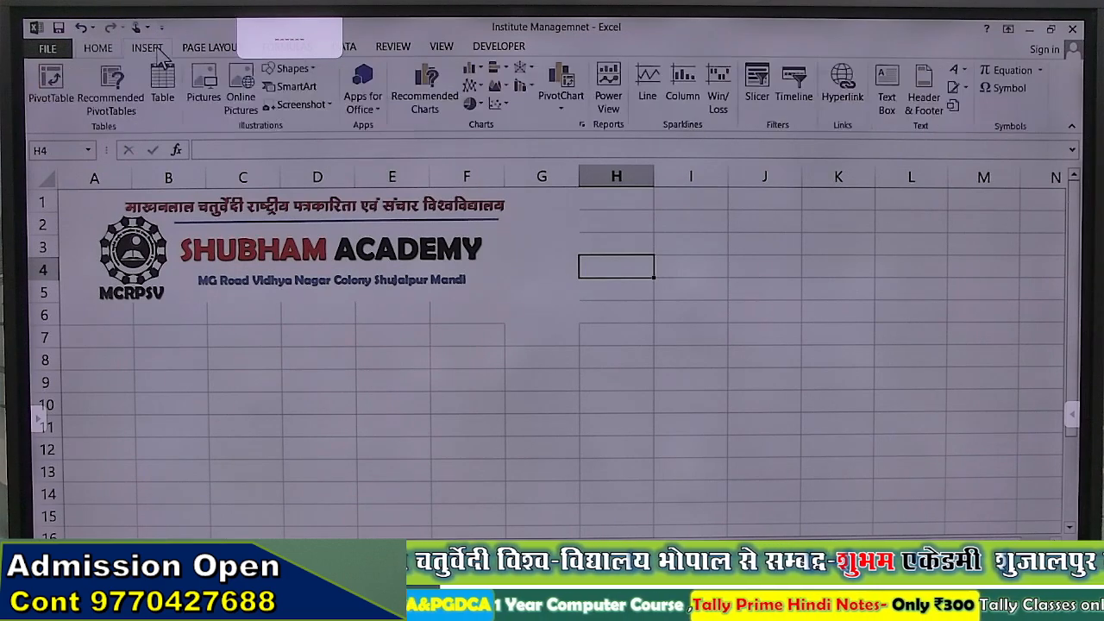
{"action": "left_click", "coordinate": [202, 84]}
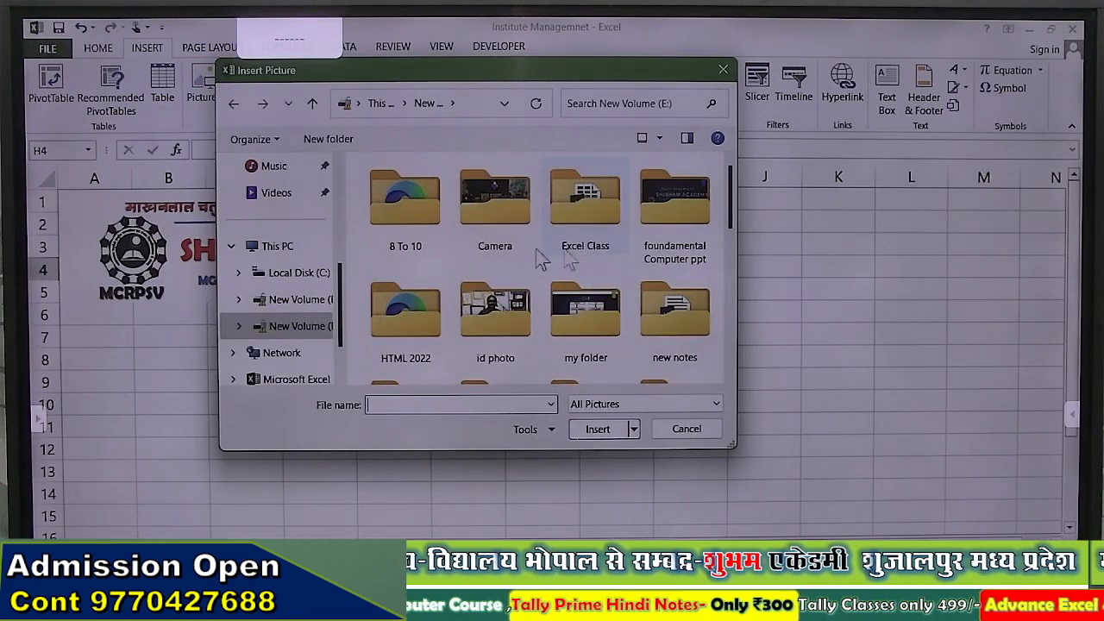
{"action": "left_click_drag", "start_coordinate": [730, 217], "coordinate": [744, 307]}
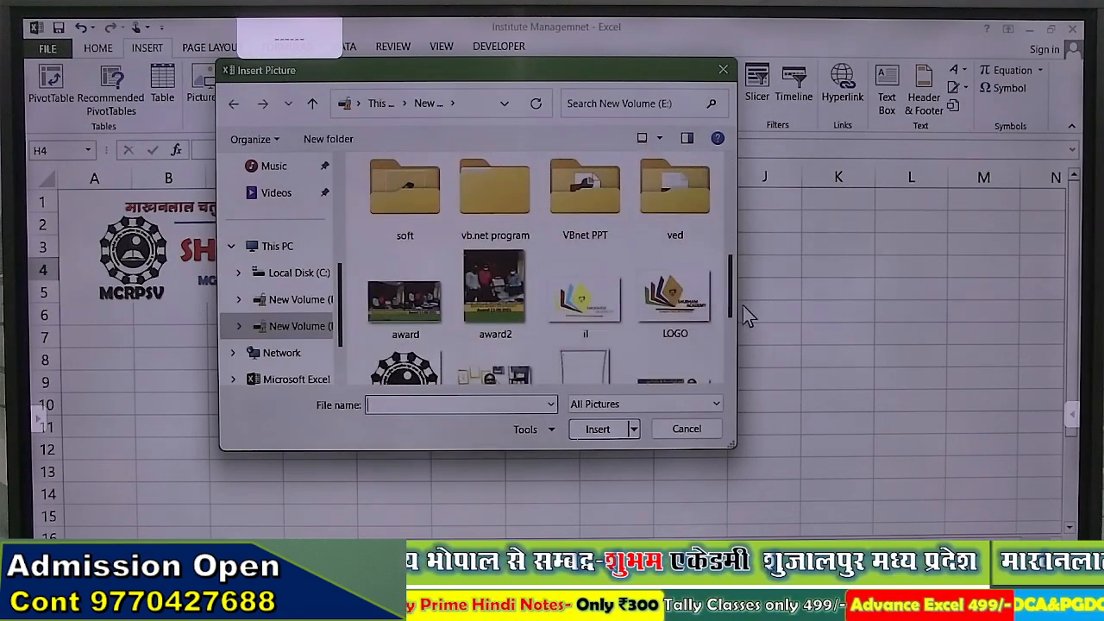
{"action": "left_click", "coordinate": [691, 309]}
{"action": "left_click", "coordinate": [597, 429]}
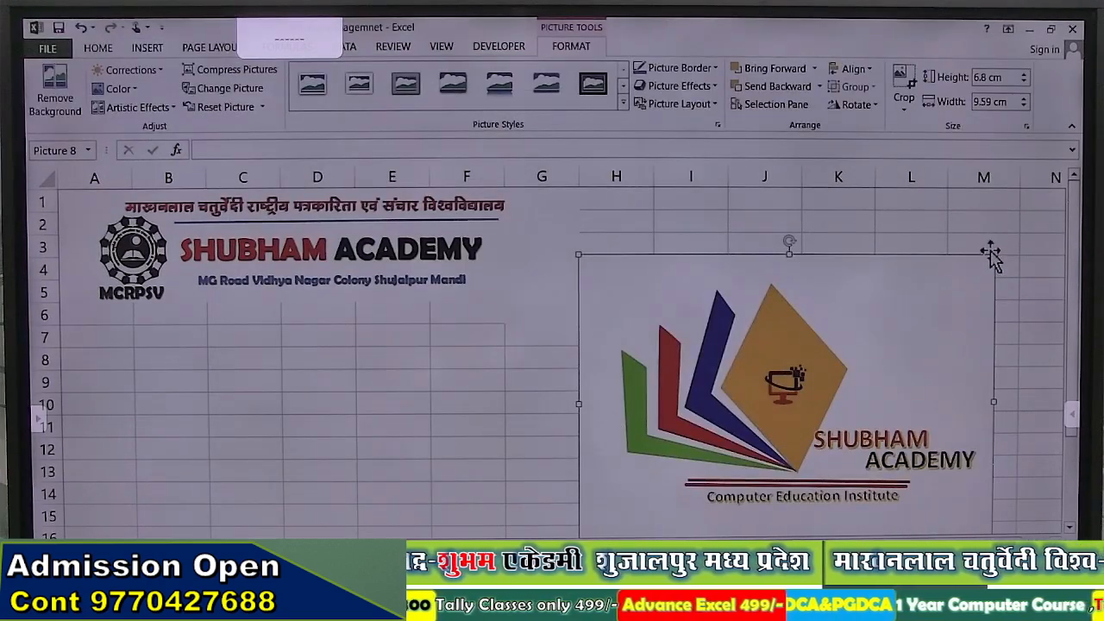
Scale the academy logo down to about 1.48 × 2.09 cm and place it beside the SHUBHAM ACADEMY title, over column G, rows 3–5
{"action": "left_click_drag", "start_coordinate": [998, 255], "coordinate": [643, 467]}
{"action": "left_click_drag", "start_coordinate": [651, 504], "coordinate": [554, 269]}
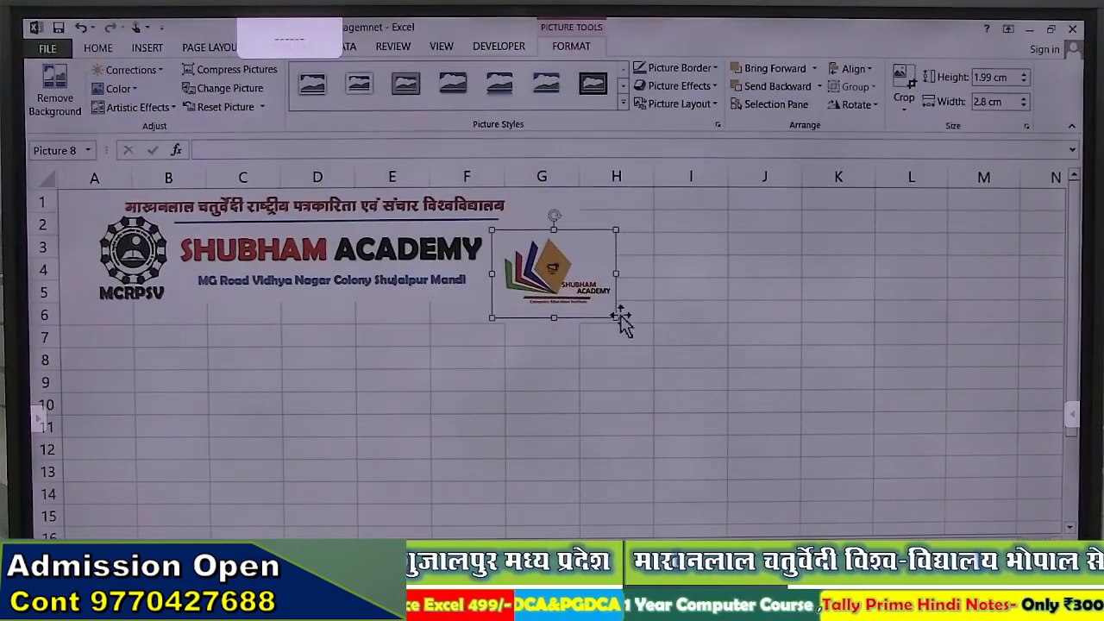
{"action": "left_click_drag", "start_coordinate": [614, 319], "coordinate": [585, 295]}
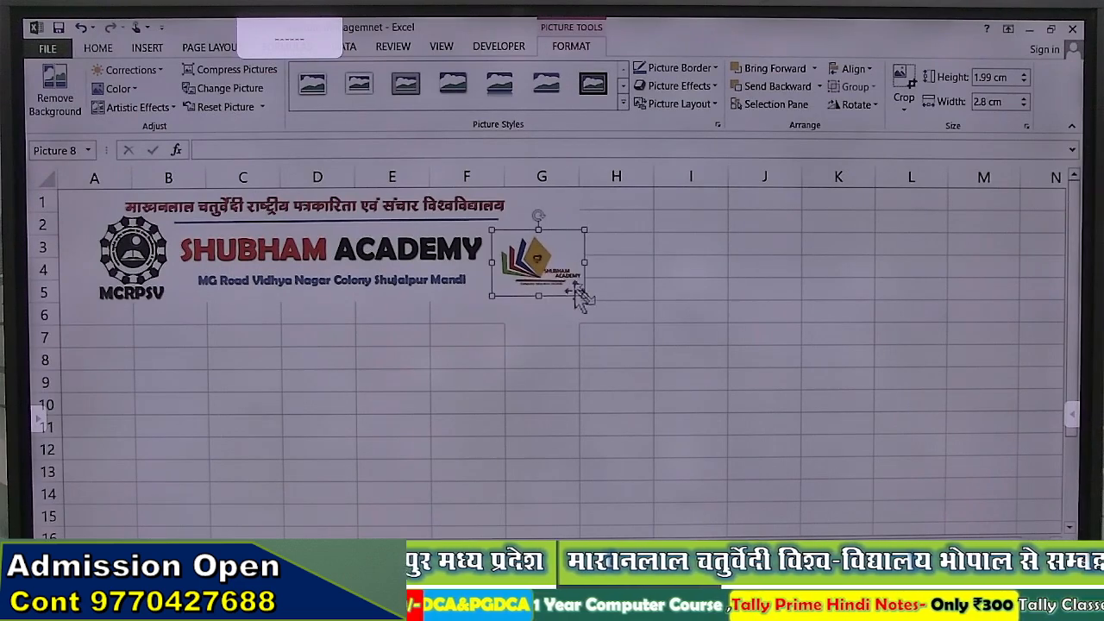
{"action": "left_click_drag", "start_coordinate": [541, 261], "coordinate": [538, 270]}
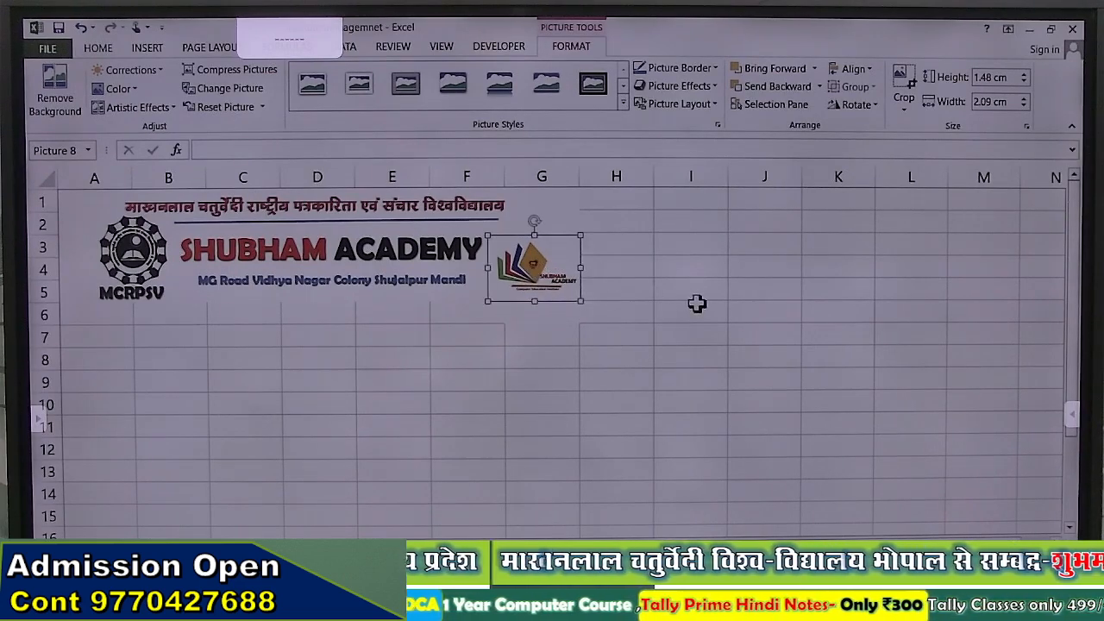
{"action": "left_click", "coordinate": [697, 303]}
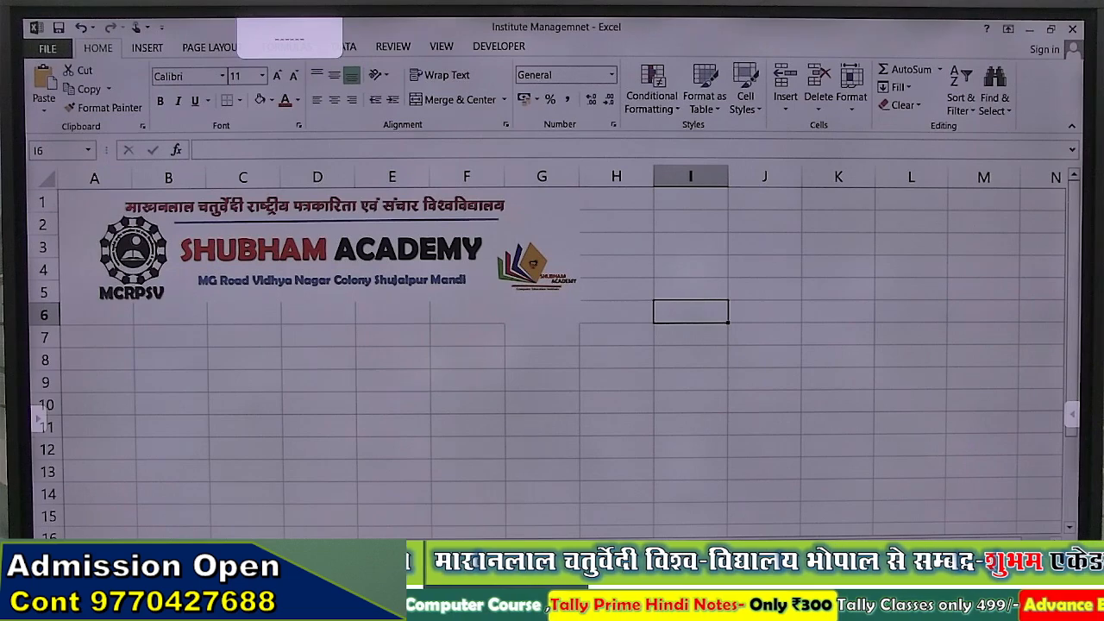
Examine the sample receipt's layout in the other workbook and the column headings of the student records sheet, and return to the receipt sheet
{"action": "mouse_move", "coordinate": [458, 600]}
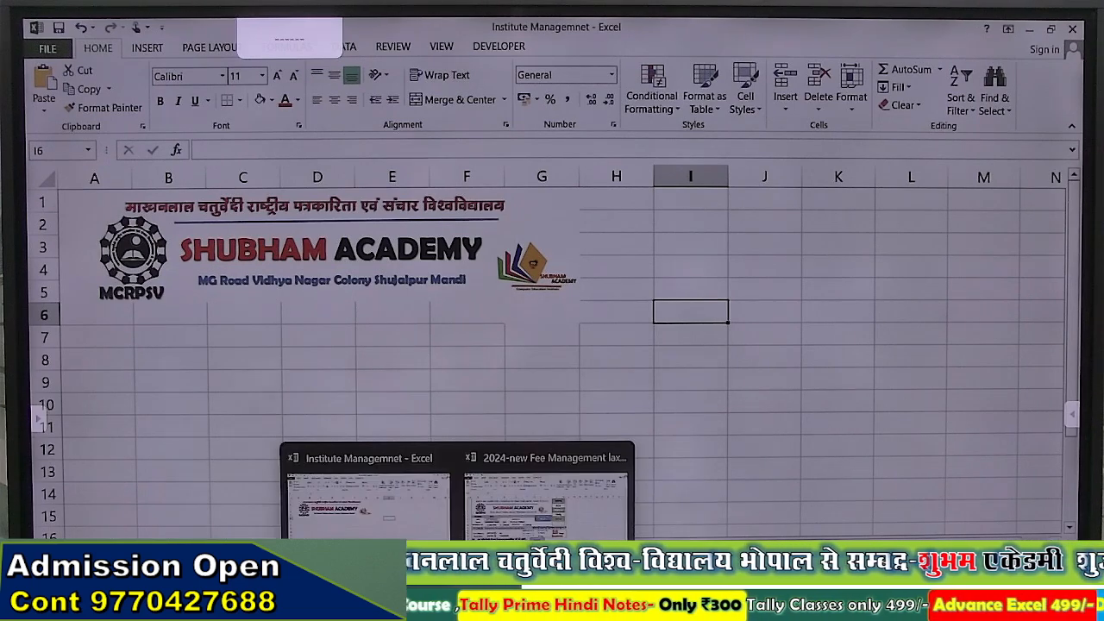
{"action": "left_click", "coordinate": [491, 533]}
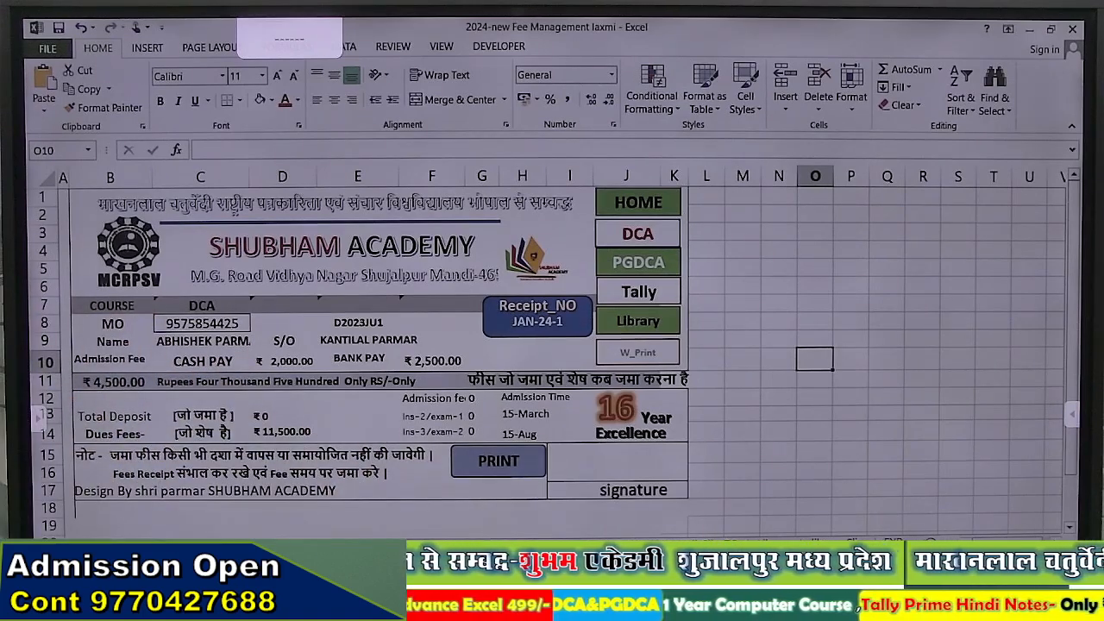
{"action": "left_click", "coordinate": [459, 591]}
{"action": "left_click", "coordinate": [369, 490]}
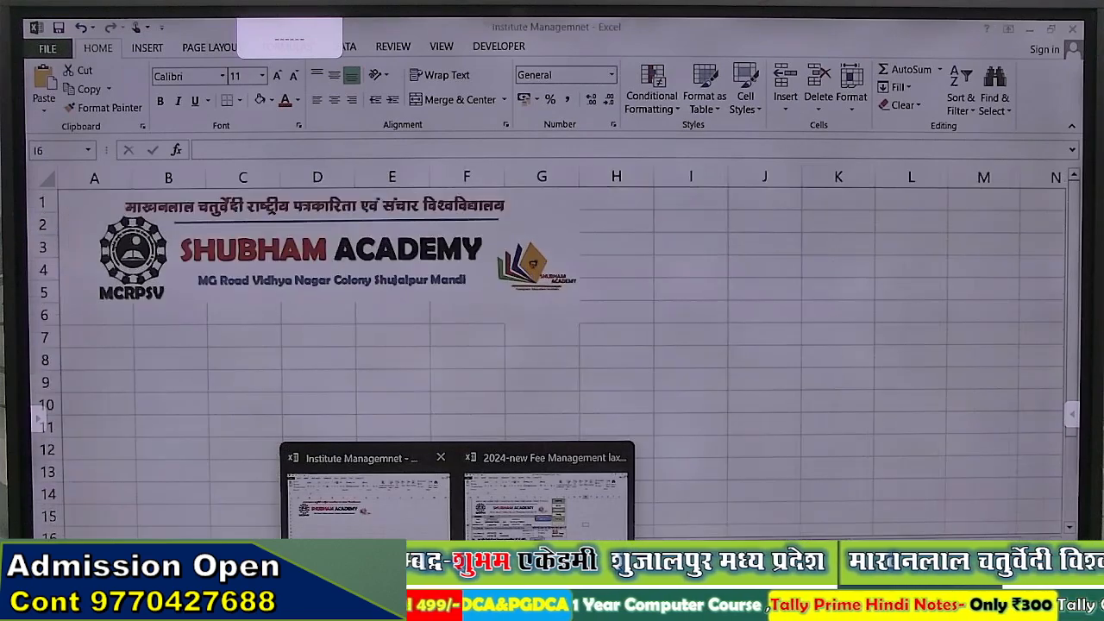
{"action": "left_click", "coordinate": [255, 361]}
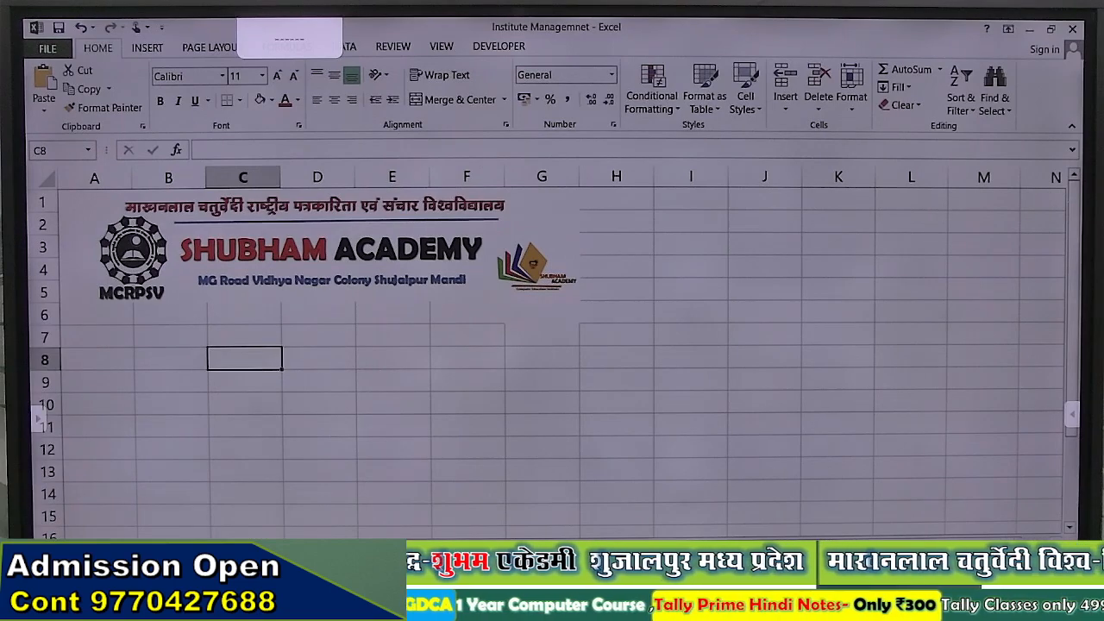
{"action": "key", "text": "ctrl+Page_Down"}
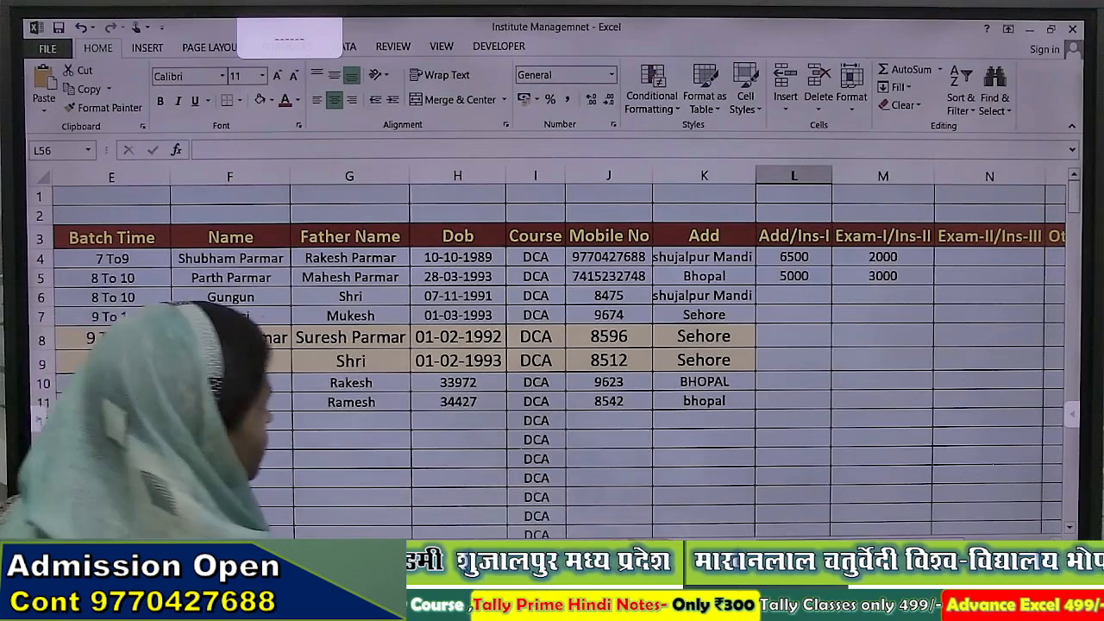
{"action": "left_click_drag", "start_coordinate": [696, 545], "coordinate": [663, 545]}
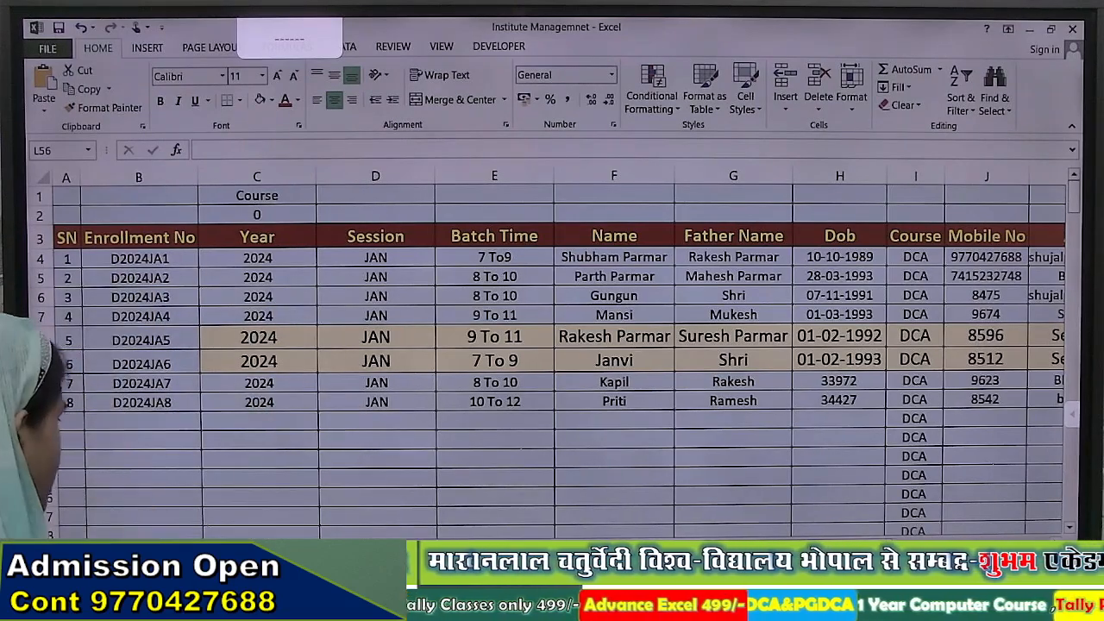
{"action": "left_click", "coordinate": [131, 547]}
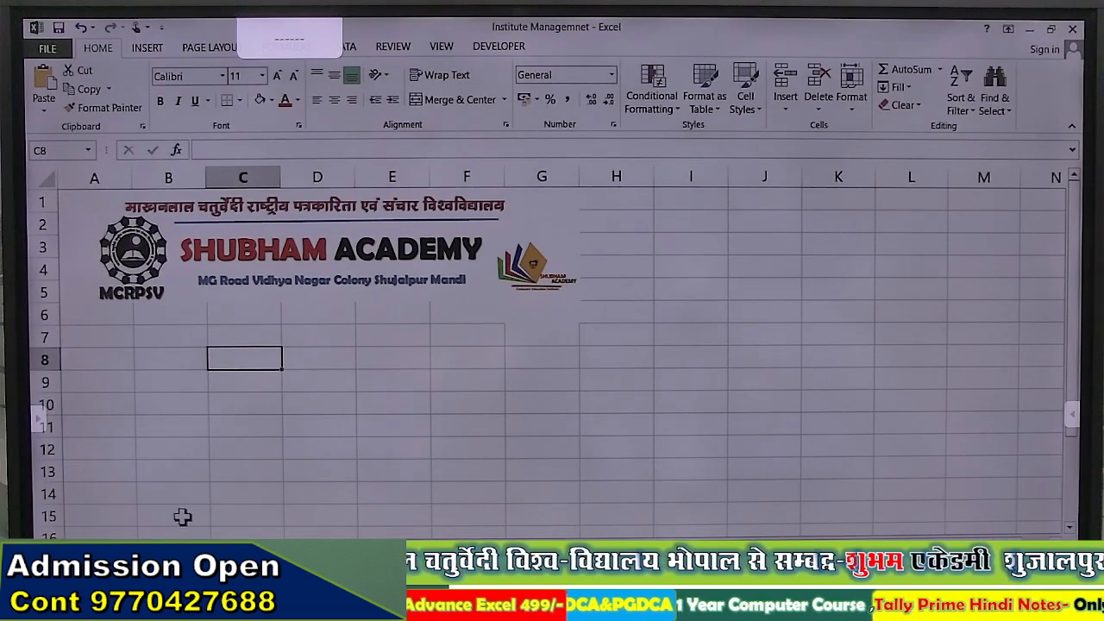
Fill cells A6:G6 beneath the academy header with dark blue and set their font colour to white
{"action": "left_click_drag", "start_coordinate": [81, 316], "coordinate": [560, 313]}
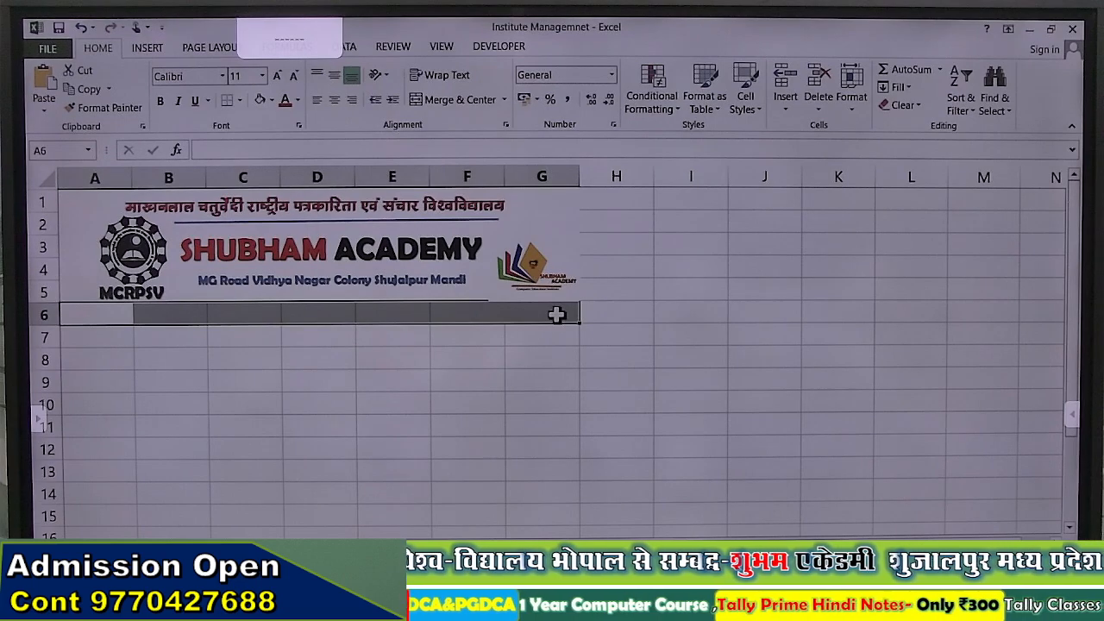
{"action": "left_click", "coordinate": [270, 101]}
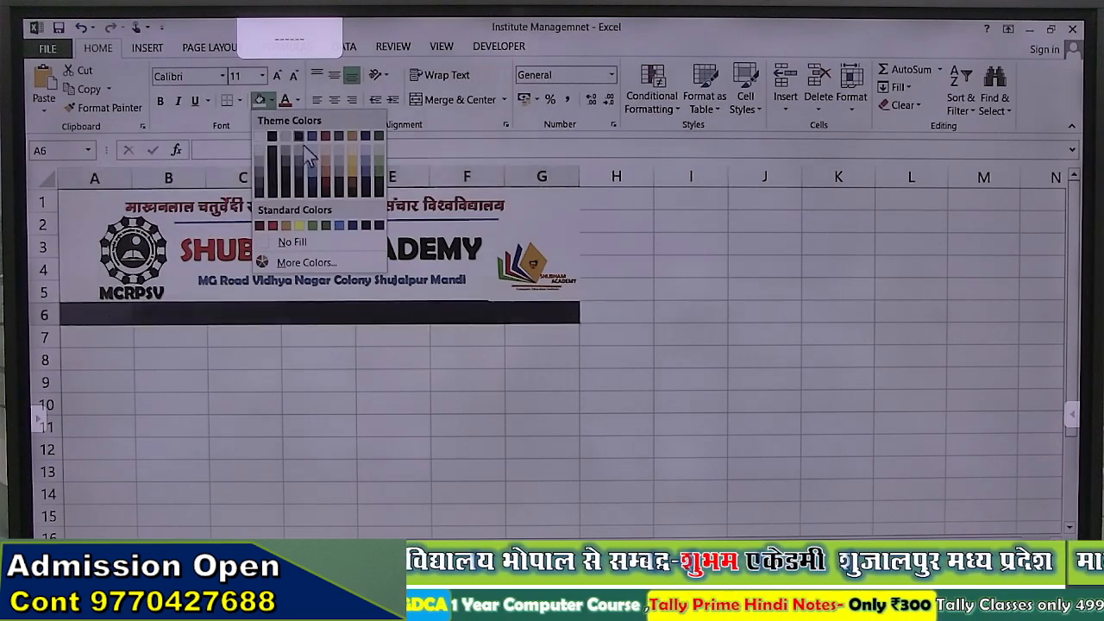
{"action": "left_click", "coordinate": [315, 191]}
{"action": "left_click", "coordinate": [378, 350]}
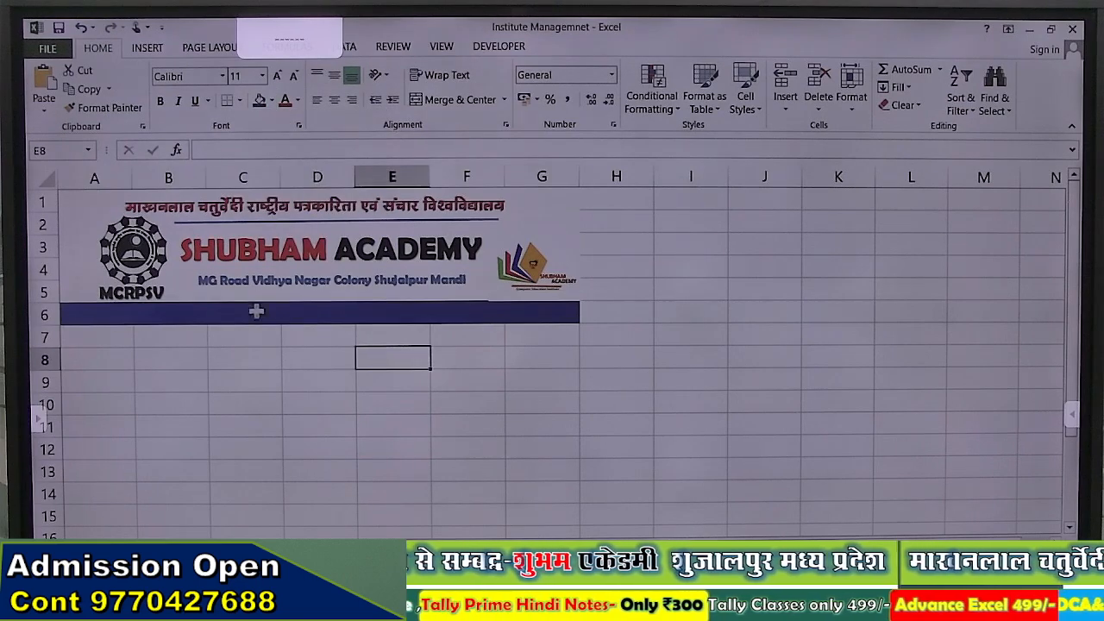
{"action": "left_click_drag", "start_coordinate": [115, 318], "coordinate": [534, 318]}
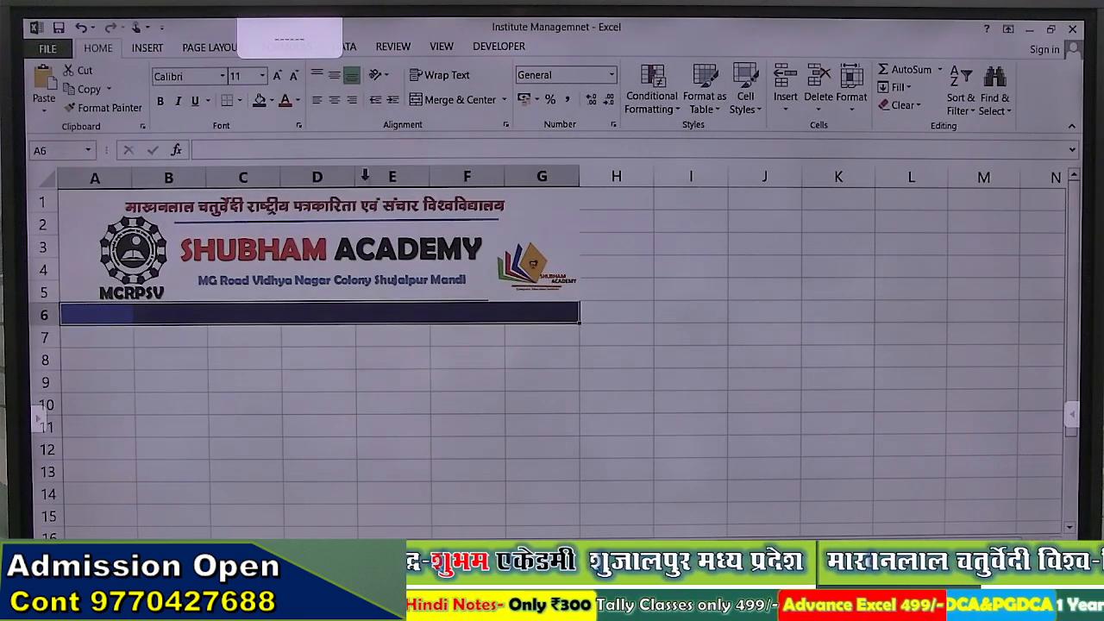
{"action": "left_click", "coordinate": [297, 100]}
{"action": "left_click", "coordinate": [291, 147]}
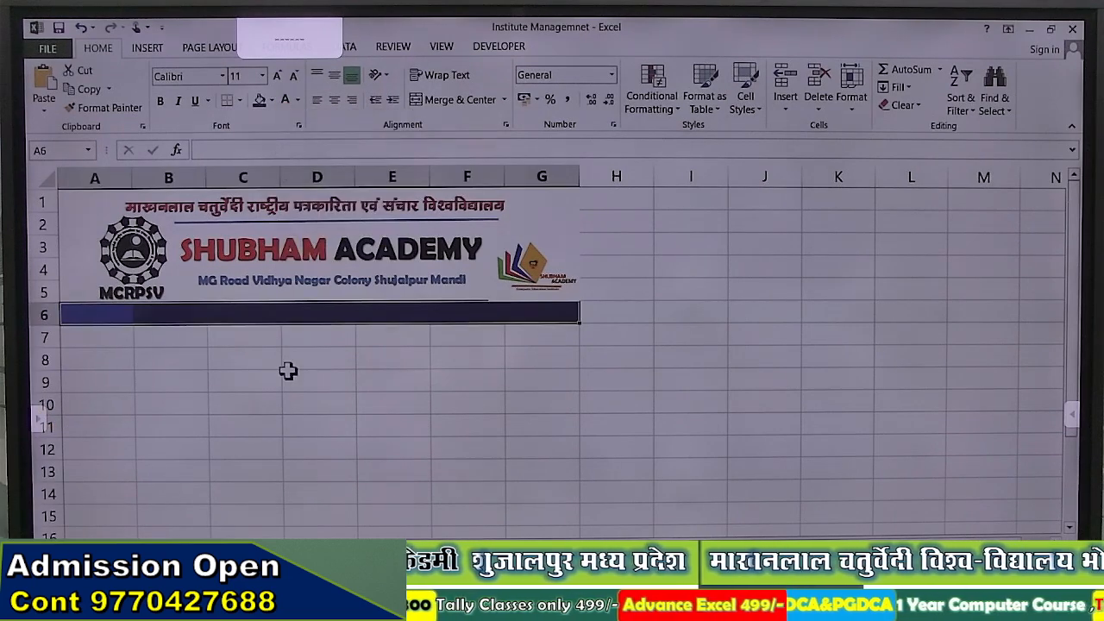
{"action": "left_click", "coordinate": [284, 366]}
Add a list data validation to cell C6 with the course names =Course!$A$2:$A$8 as its source
{"action": "left_click", "coordinate": [233, 314]}
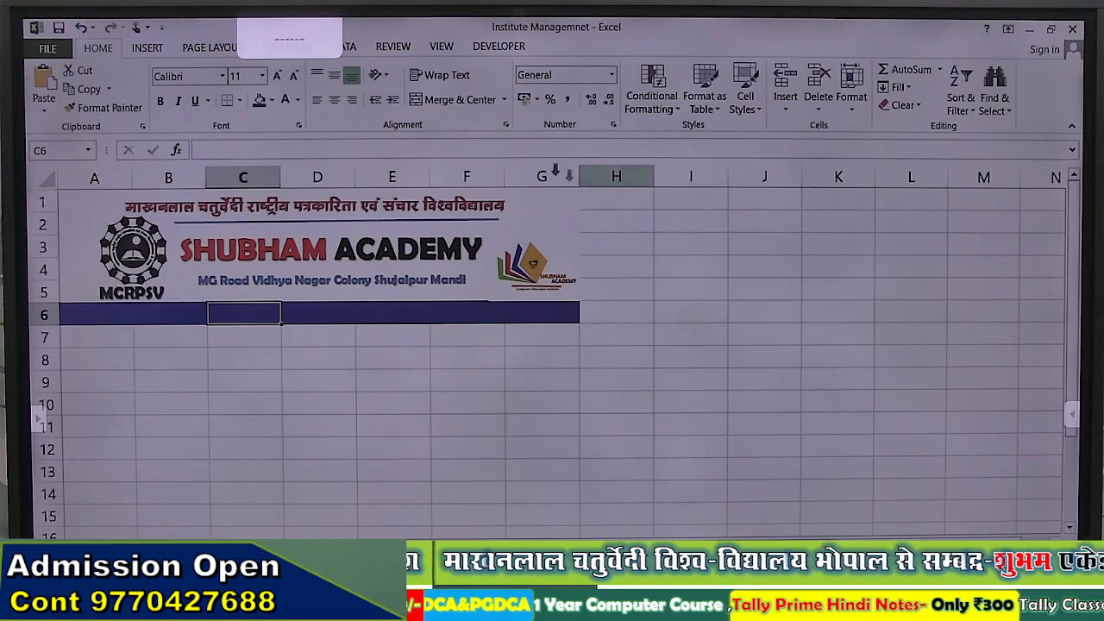
{"action": "left_click", "coordinate": [351, 49]}
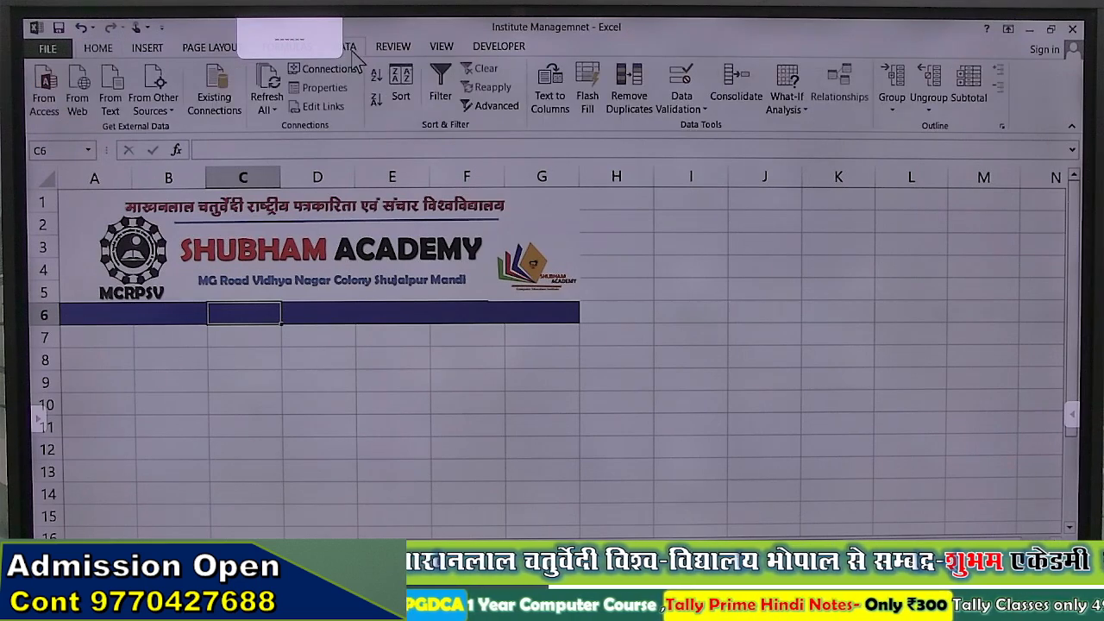
{"action": "left_click", "coordinate": [689, 103]}
{"action": "left_click", "coordinate": [703, 127]}
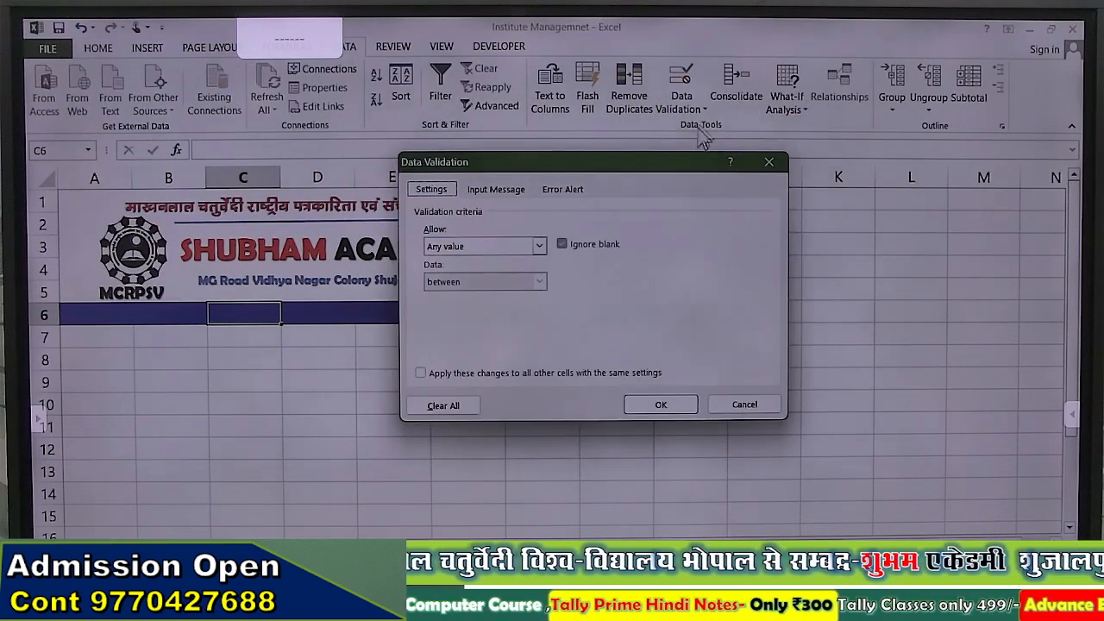
{"action": "left_click", "coordinate": [538, 247]}
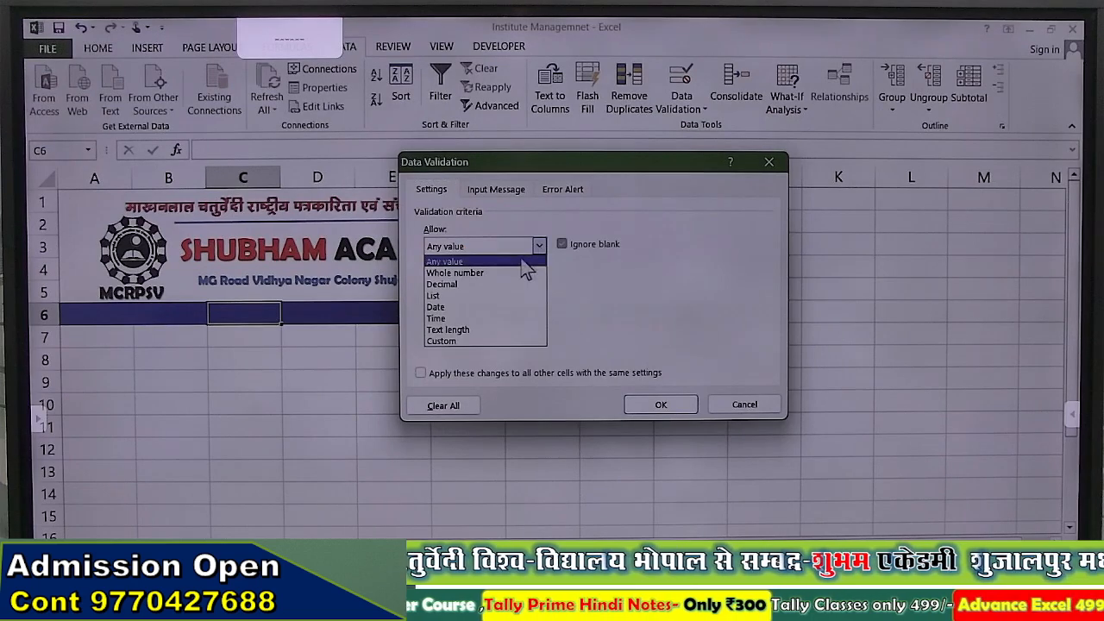
{"action": "left_click", "coordinate": [475, 296]}
{"action": "left_click", "coordinate": [666, 317]}
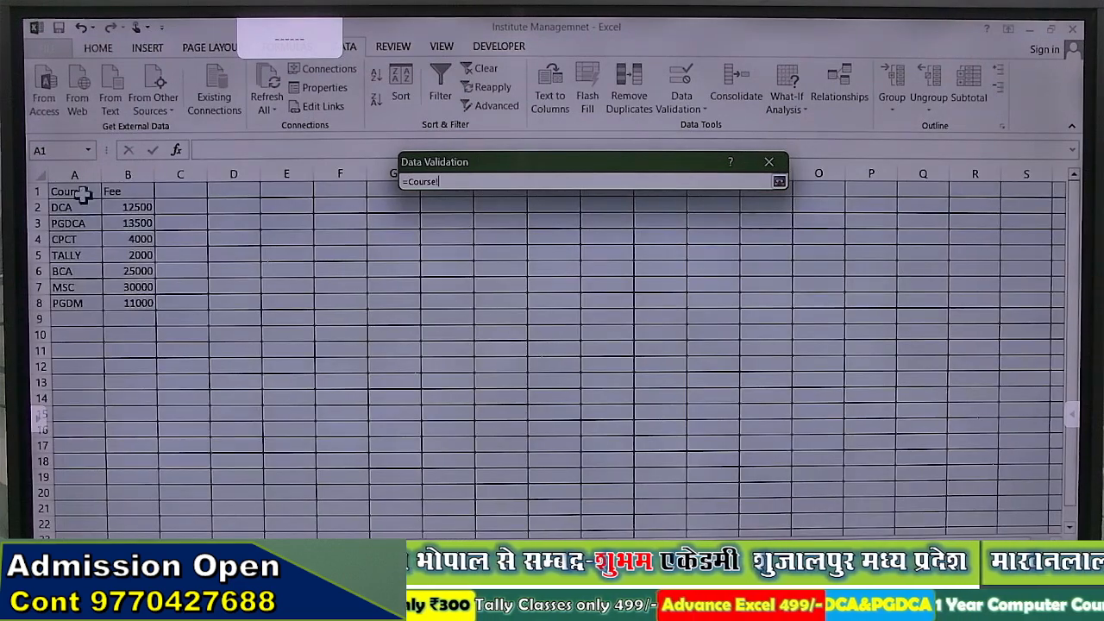
{"action": "left_click_drag", "start_coordinate": [78, 207], "coordinate": [88, 298]}
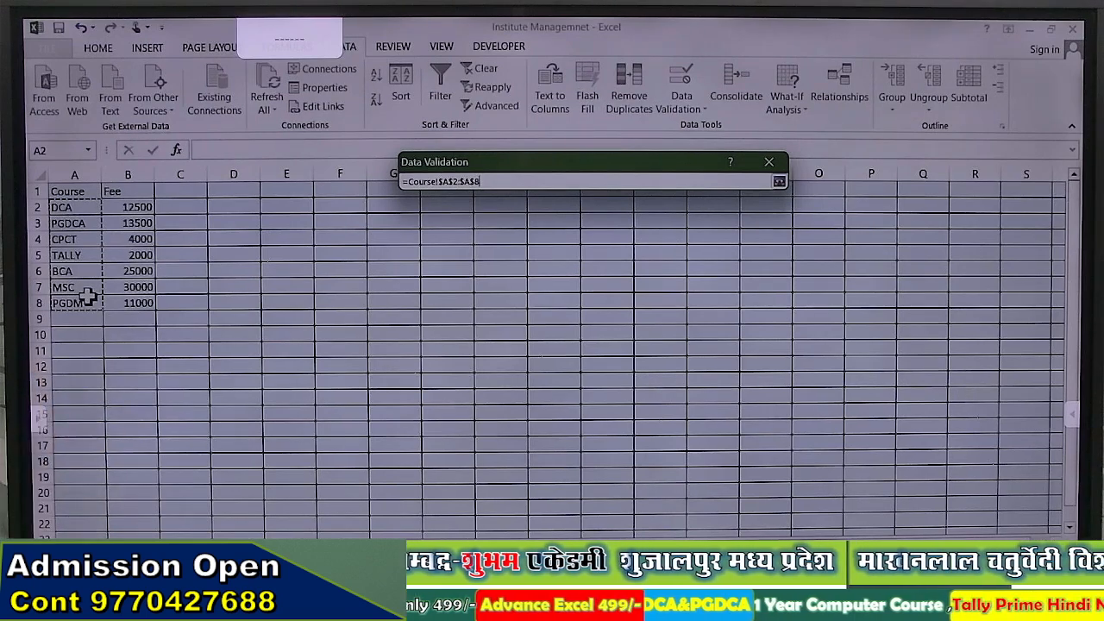
{"action": "left_click", "coordinate": [780, 182]}
{"action": "left_click", "coordinate": [661, 404]}
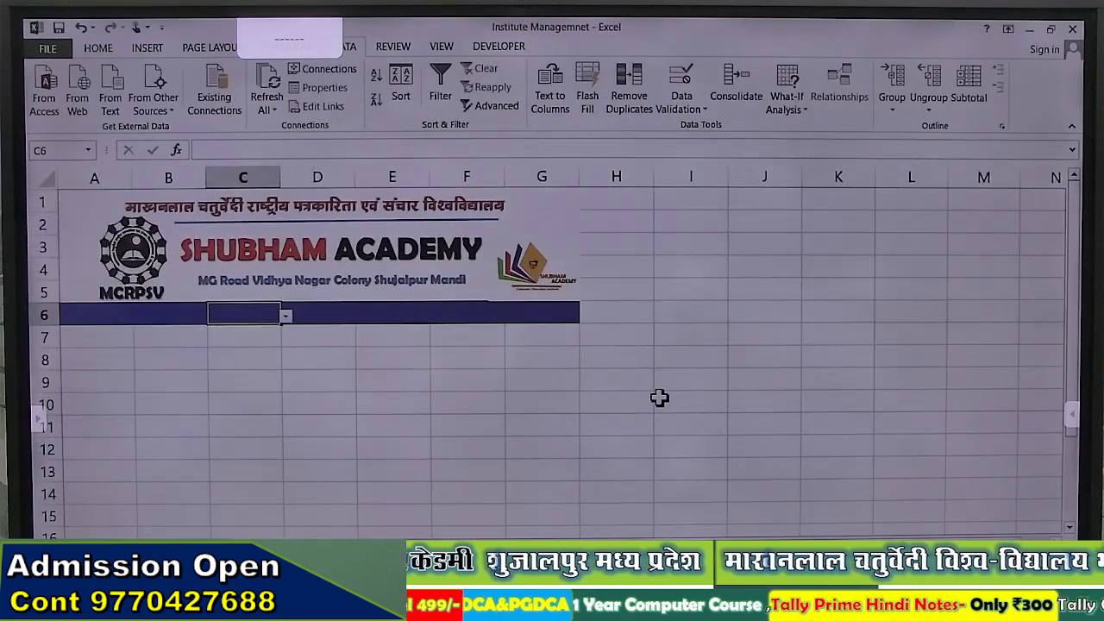
Choose DCA from the course dropdown in C6 and centre it horizontally
{"action": "left_click", "coordinate": [286, 317]}
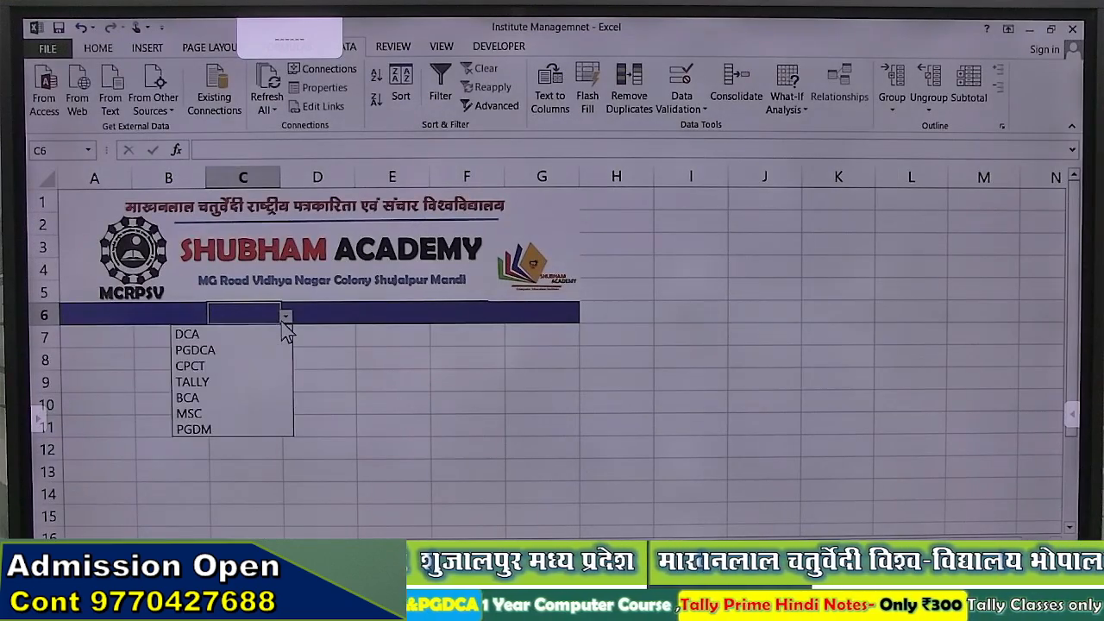
{"action": "left_click", "coordinate": [224, 335]}
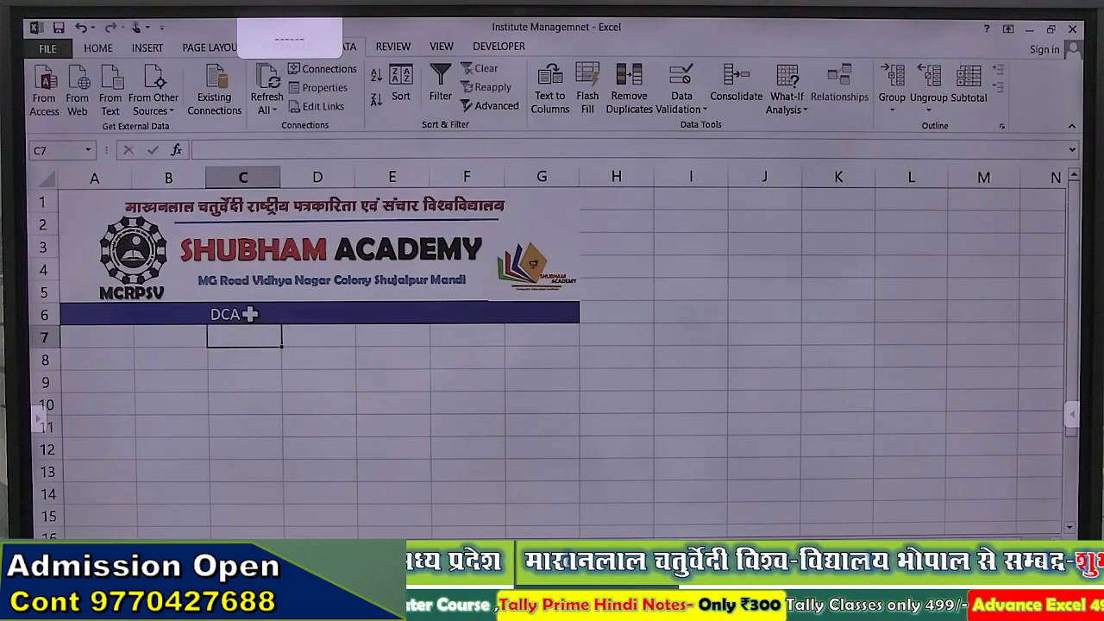
{"action": "left_click", "coordinate": [108, 49]}
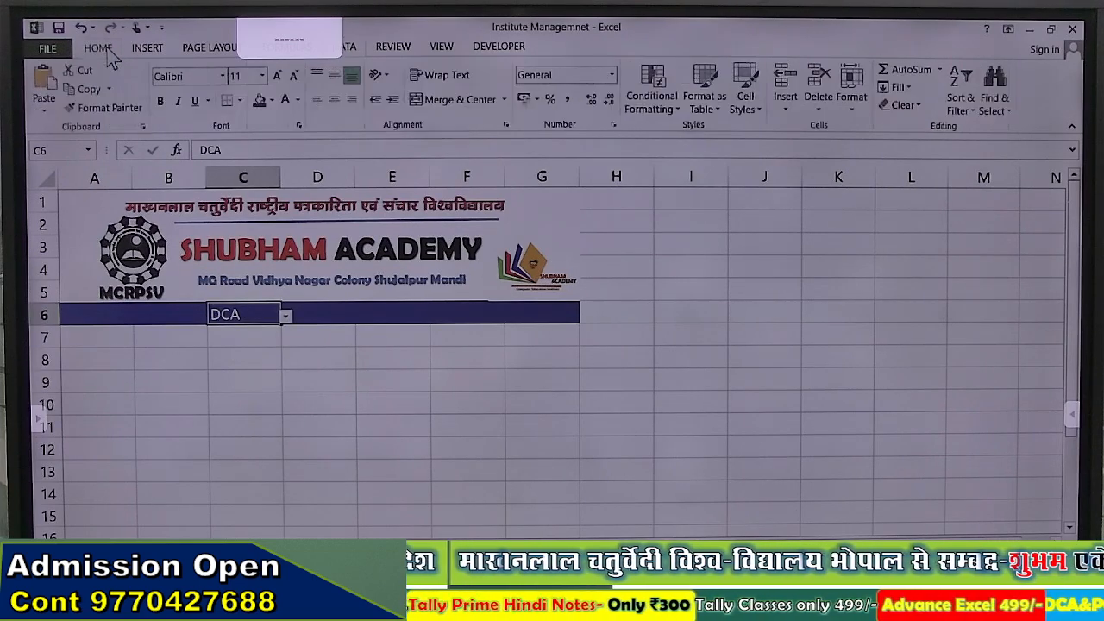
{"action": "left_click", "coordinate": [335, 104]}
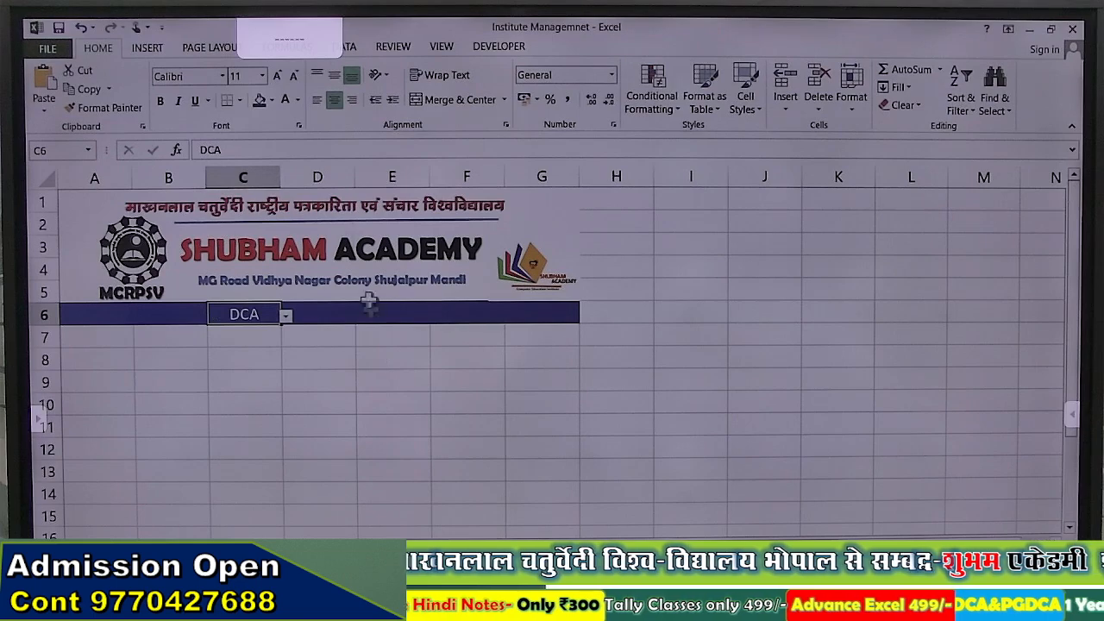
Enter the year 2024 in cell D6, beside the course
{"action": "left_click", "coordinate": [383, 308]}
{"action": "left_click", "coordinate": [339, 311]}
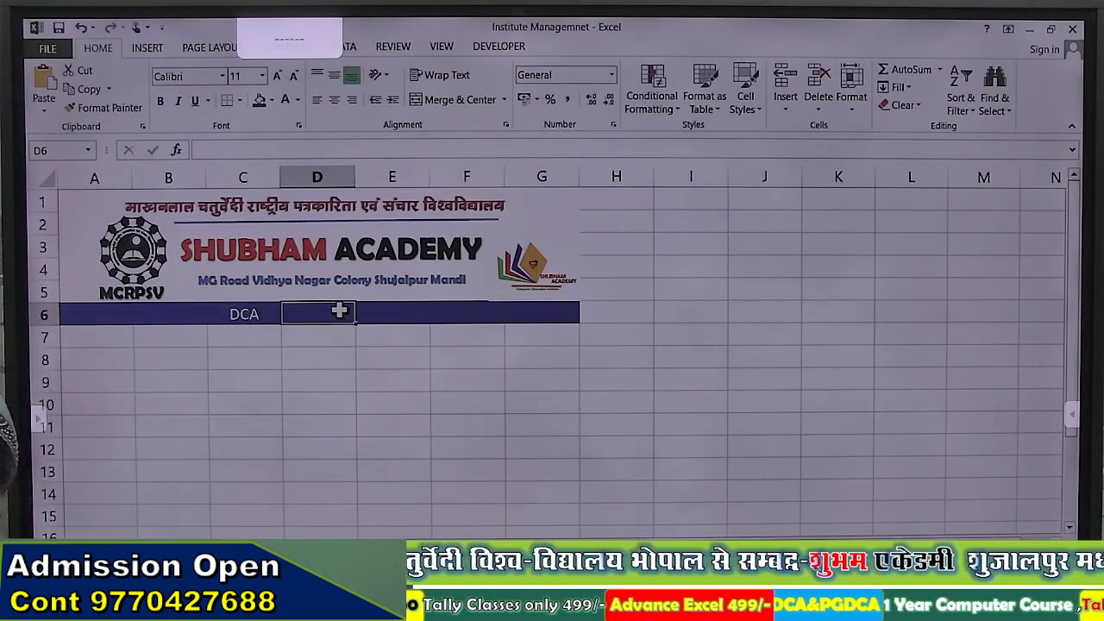
{"action": "type", "text": "2024"}
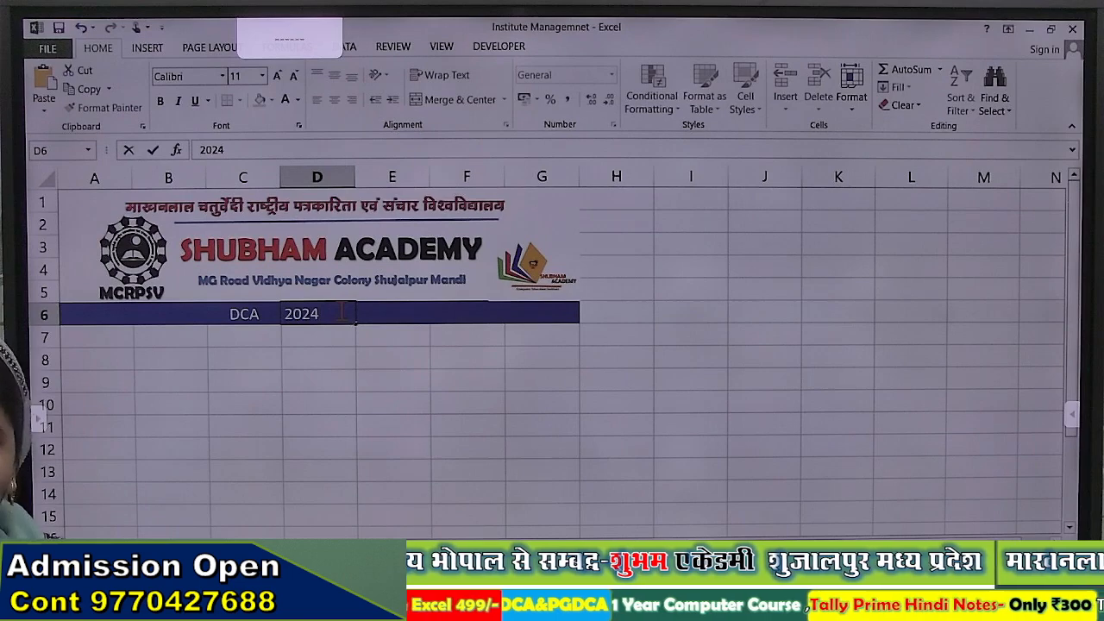
{"action": "key", "text": "Tab"}
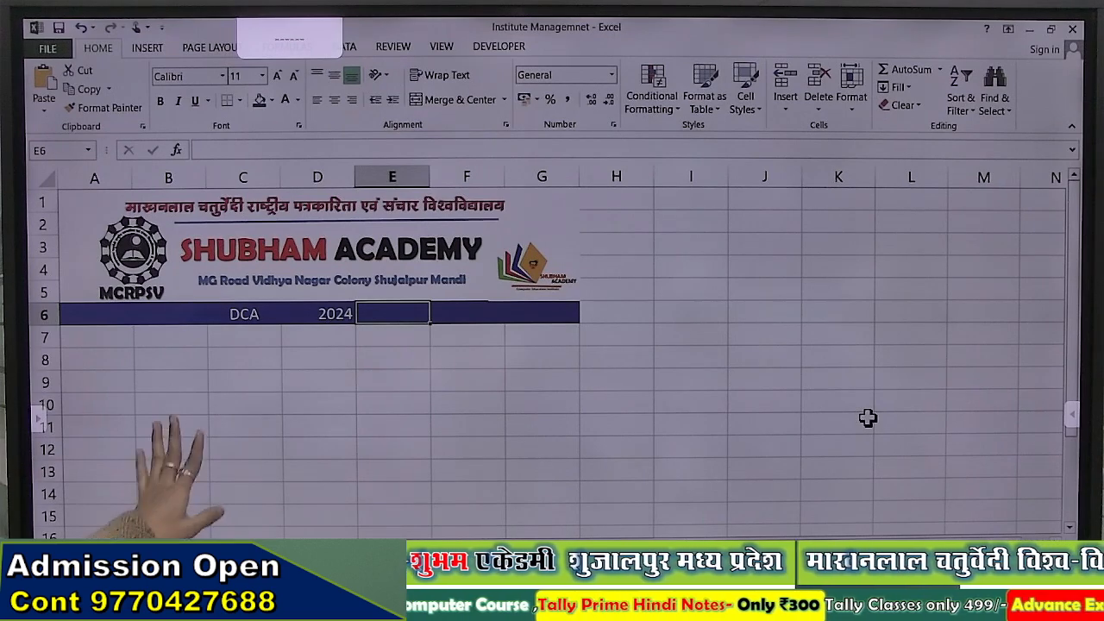
Add a list data validation to cell E6 with the source entries JAN,JULY
{"action": "left_click", "coordinate": [355, 50]}
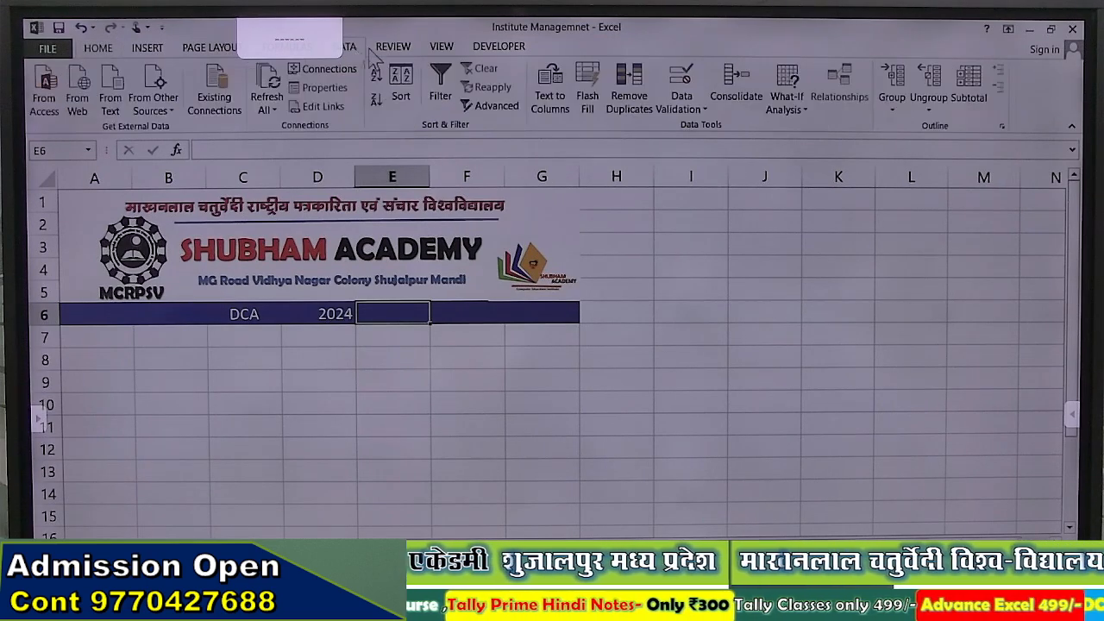
{"action": "left_click", "coordinate": [681, 102]}
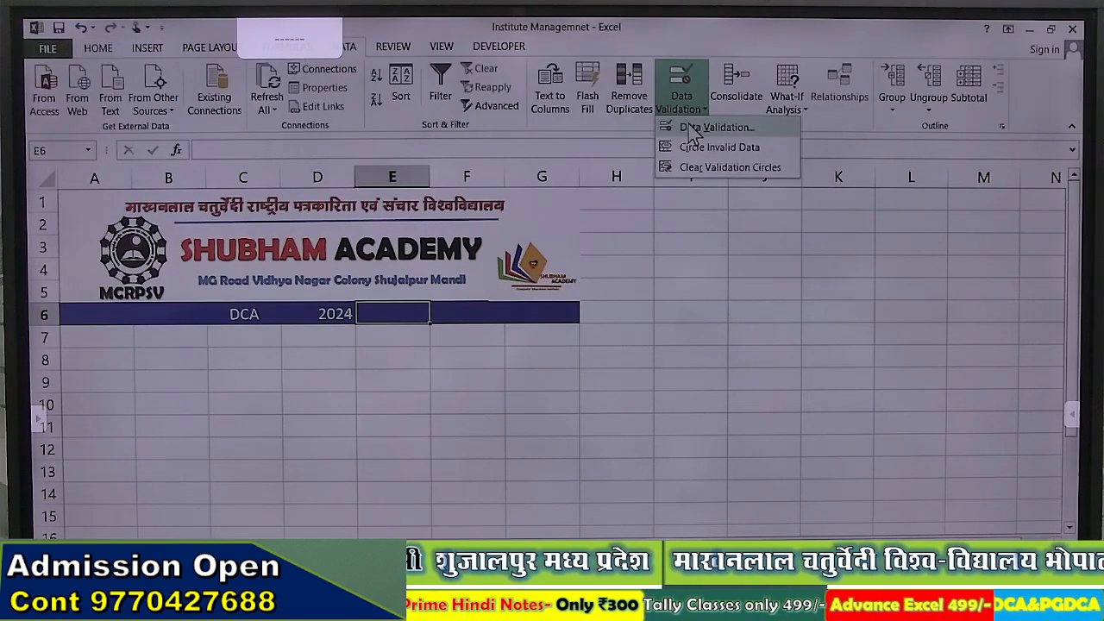
{"action": "left_click", "coordinate": [690, 129]}
{"action": "left_click", "coordinate": [540, 248]}
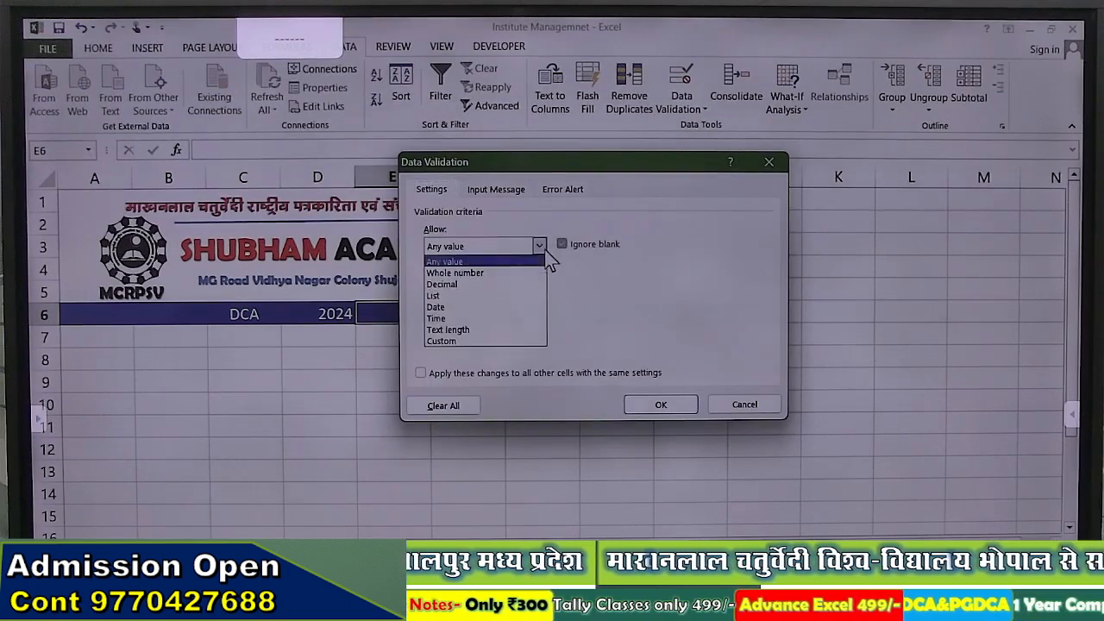
{"action": "left_click", "coordinate": [438, 295]}
{"action": "left_click", "coordinate": [471, 319]}
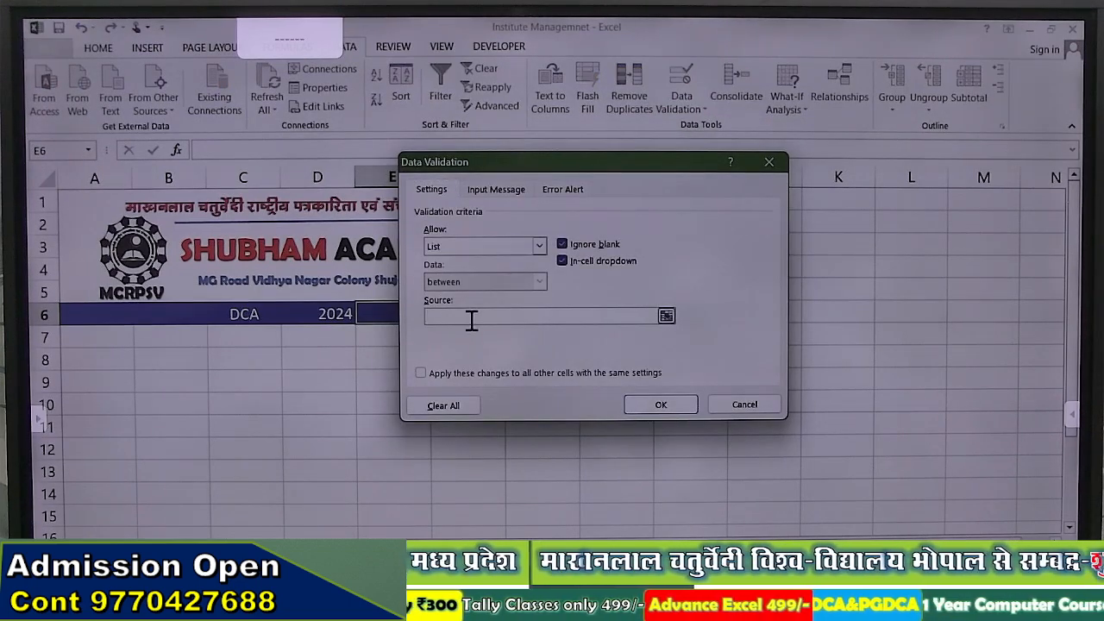
{"action": "type", "text": "JAN,JULY"}
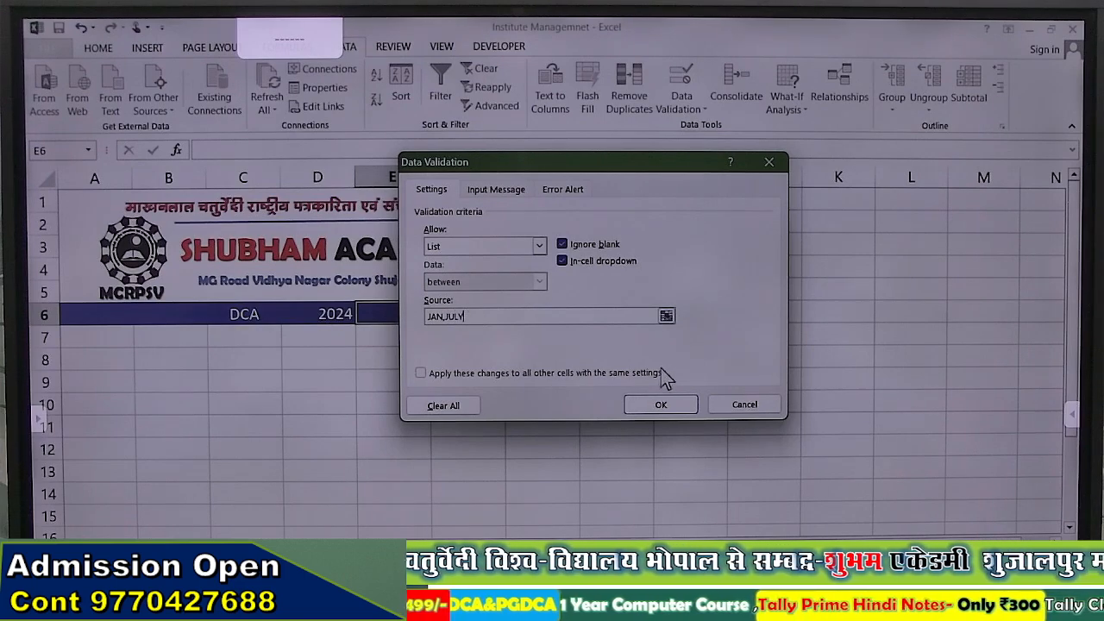
{"action": "left_click", "coordinate": [660, 404]}
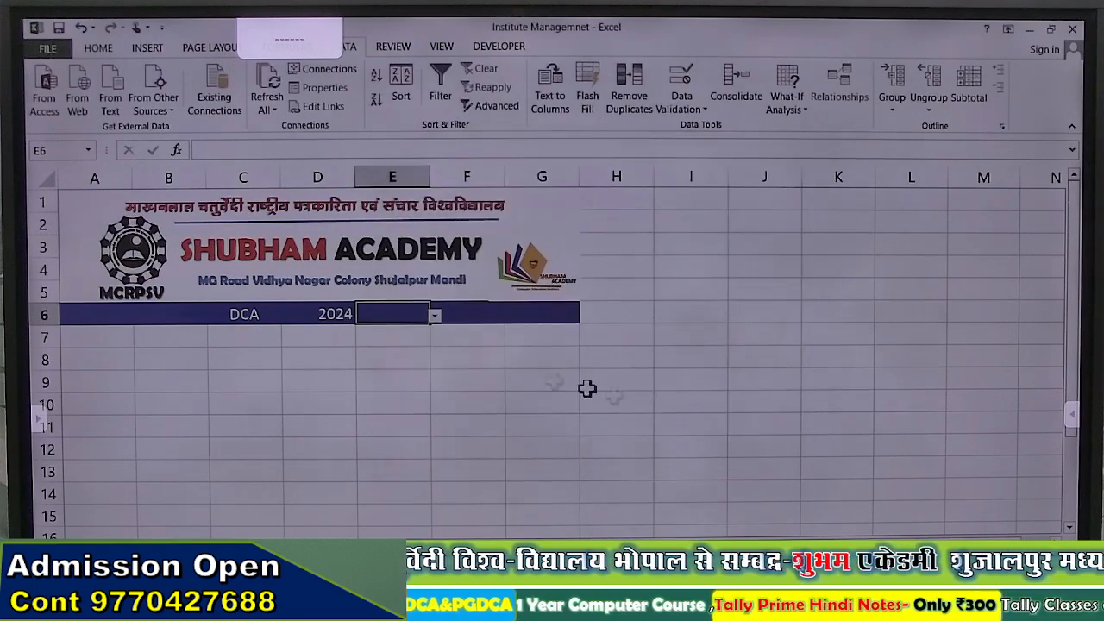
Choose JAN from the dropdown in E6 and enter 1 in cell F6
{"action": "left_click", "coordinate": [435, 315]}
{"action": "left_click", "coordinate": [395, 336]}
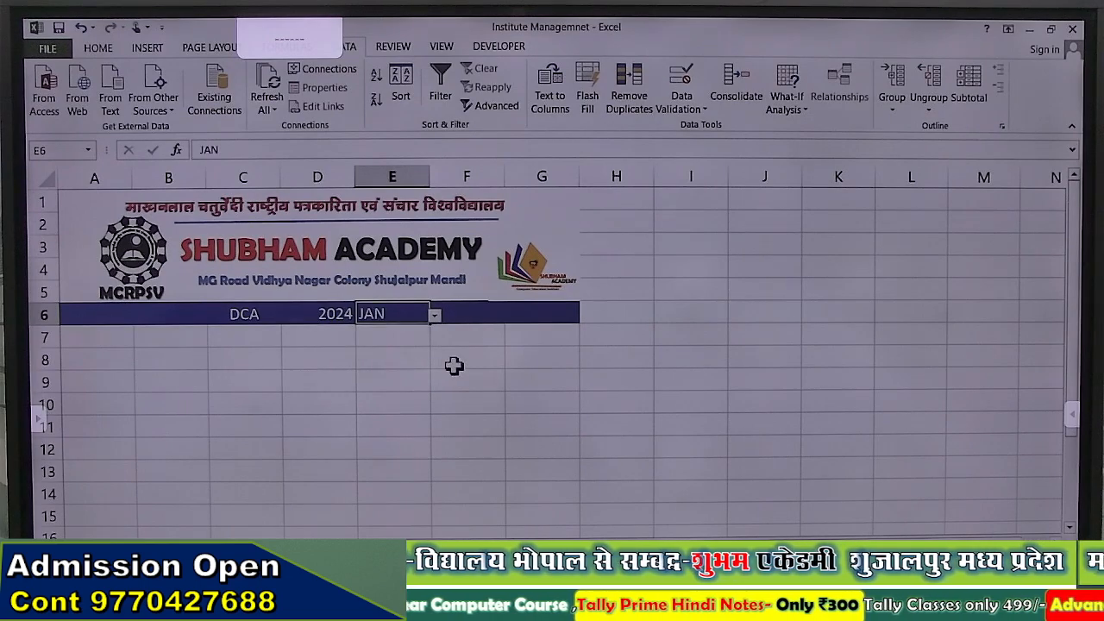
{"action": "left_click", "coordinate": [454, 365]}
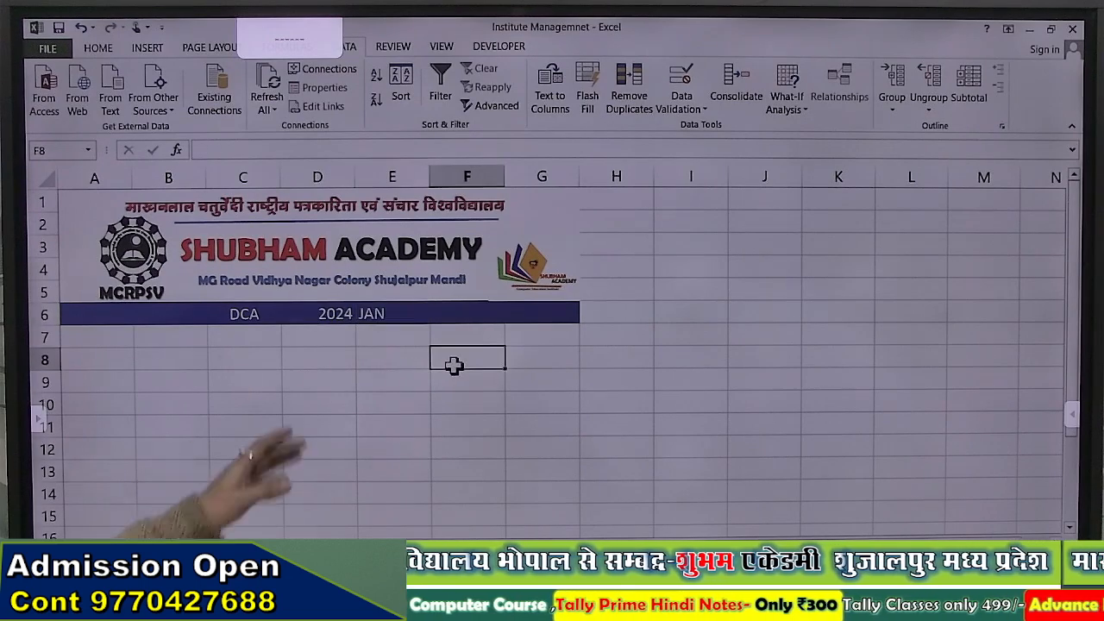
{"action": "left_click", "coordinate": [453, 316]}
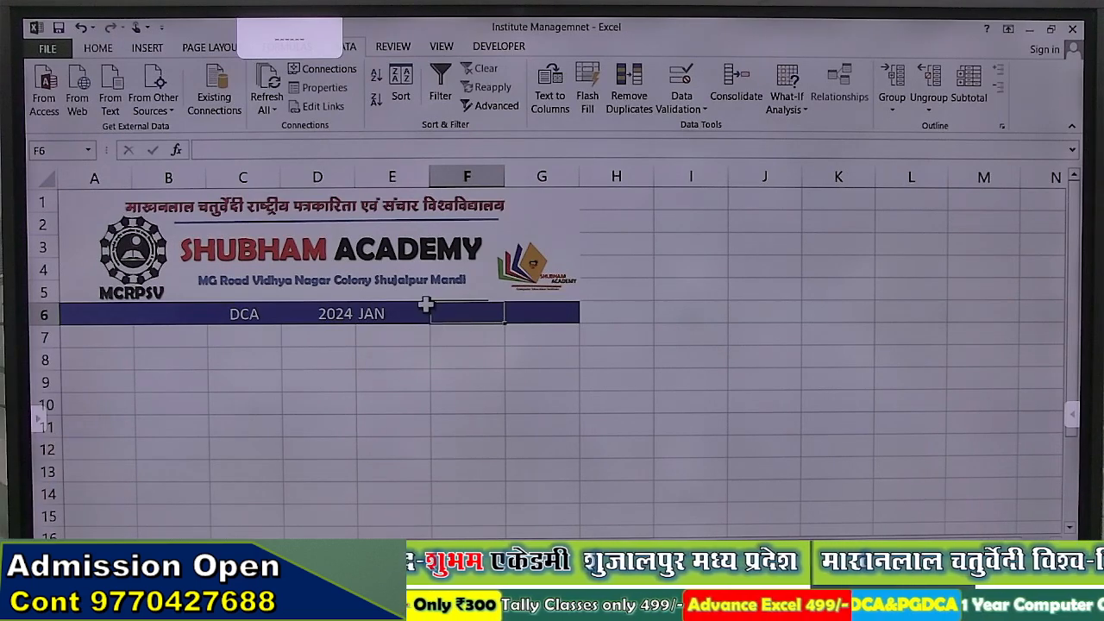
{"action": "type", "text": "1"}
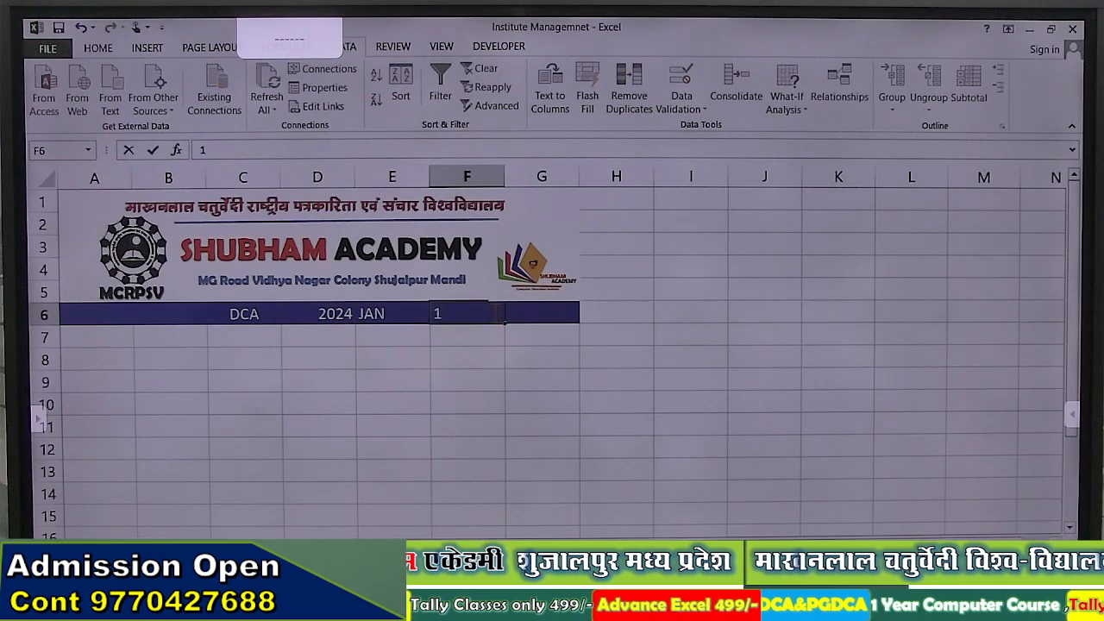
{"action": "key", "text": "Return"}
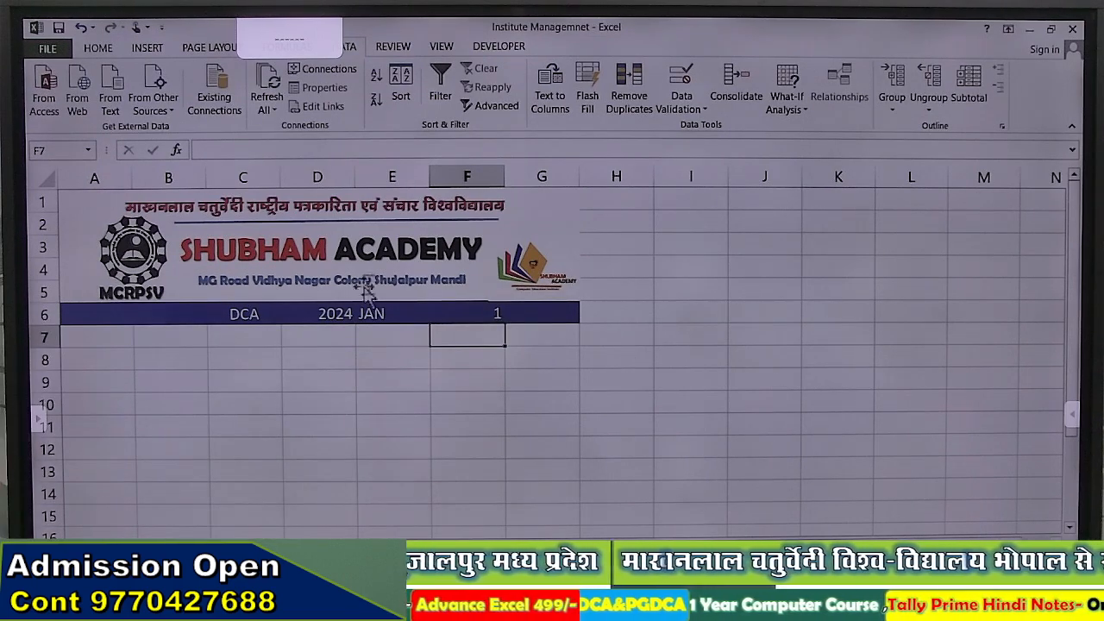
Centre the year, month and number in cells D6:F6 horizontally
{"action": "left_click_drag", "start_coordinate": [317, 316], "coordinate": [446, 314]}
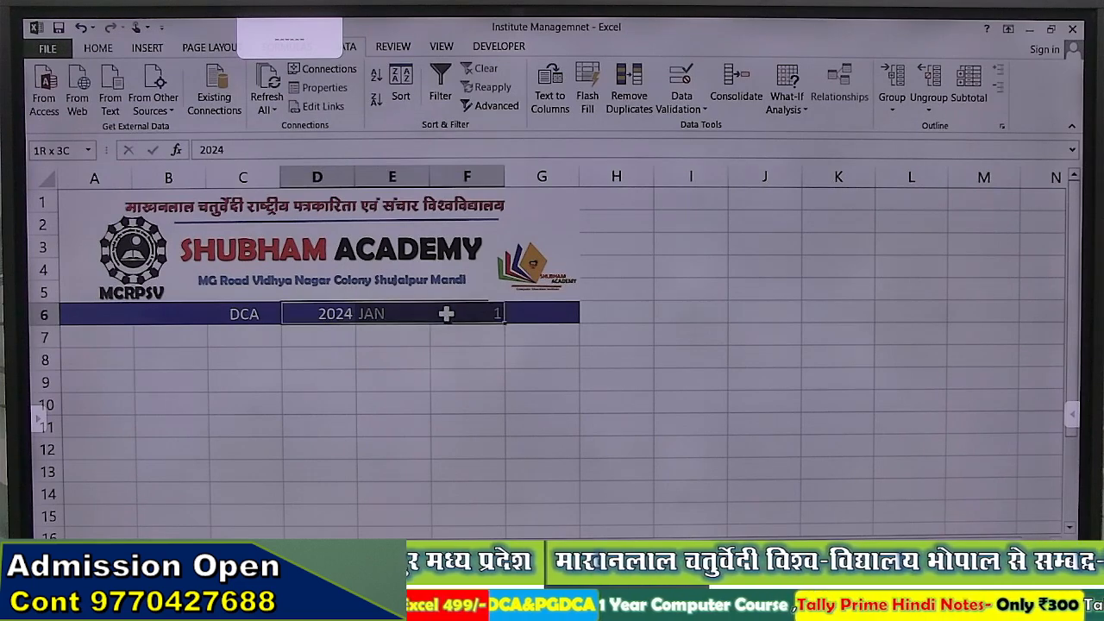
{"action": "left_click", "coordinate": [97, 51]}
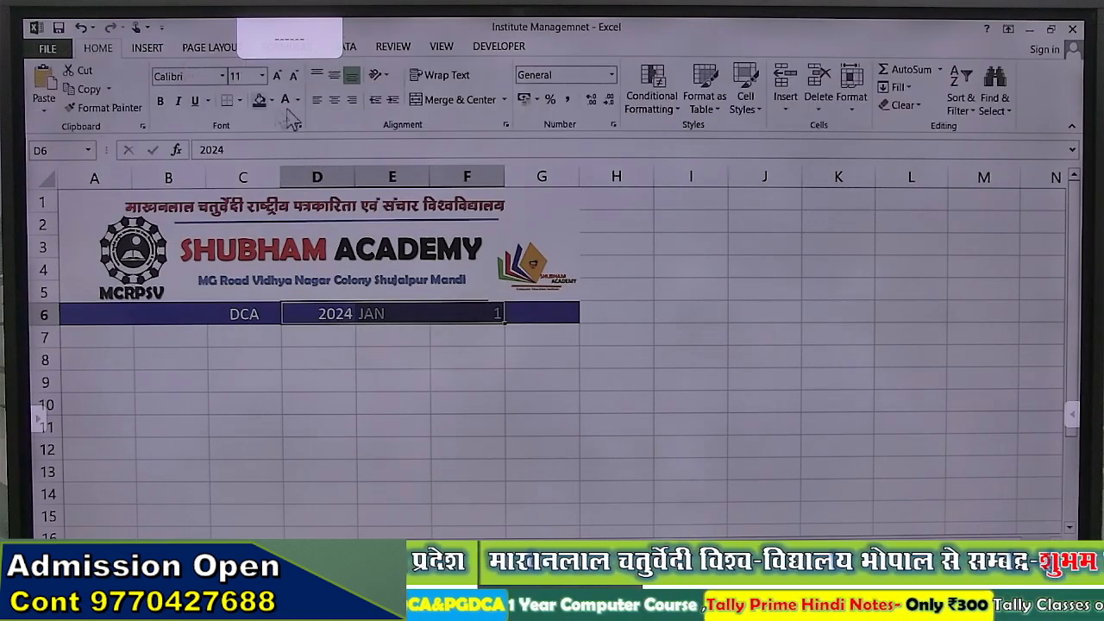
{"action": "left_click", "coordinate": [468, 380]}
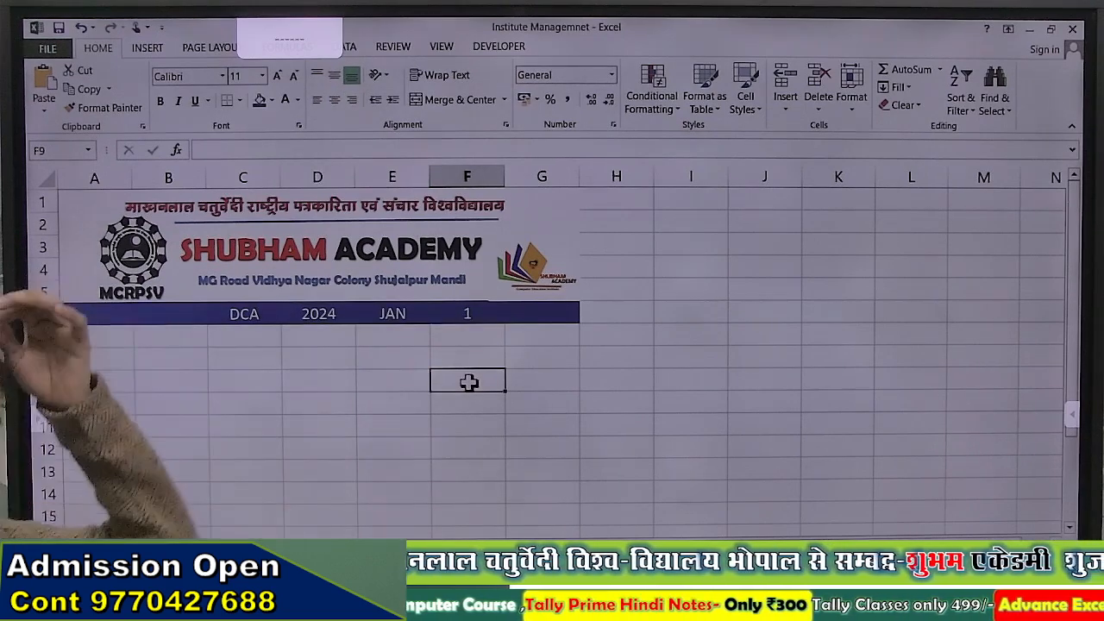
Switch to the other fee management workbook and examine the sample receipt's rows below the header
{"action": "left_click", "coordinate": [116, 339]}
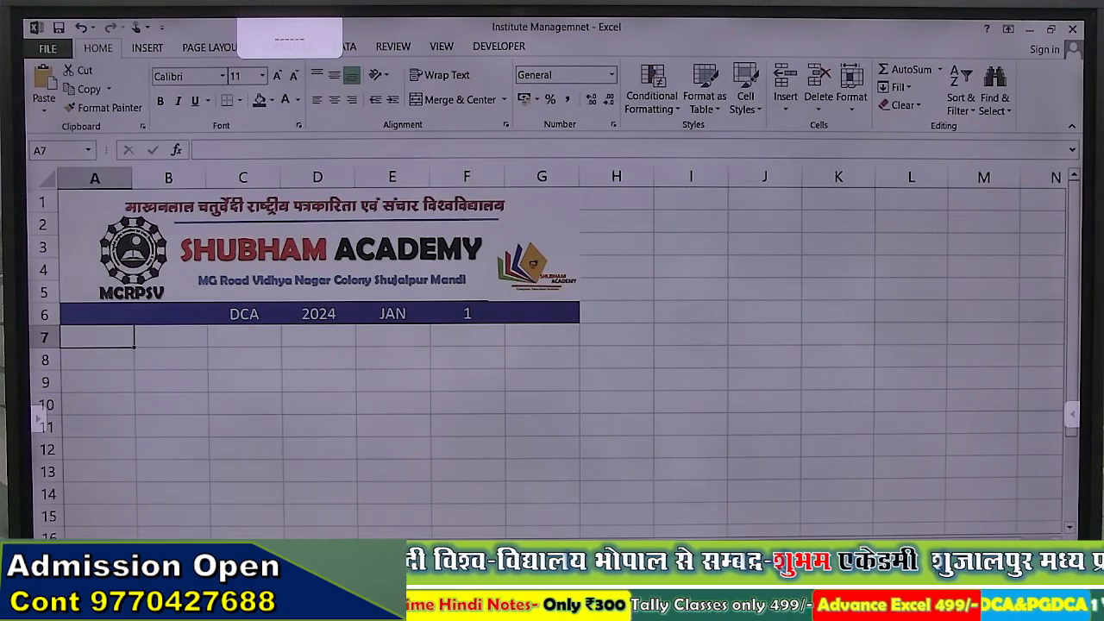
{"action": "left_click", "coordinate": [459, 599]}
{"action": "left_click", "coordinate": [496, 528]}
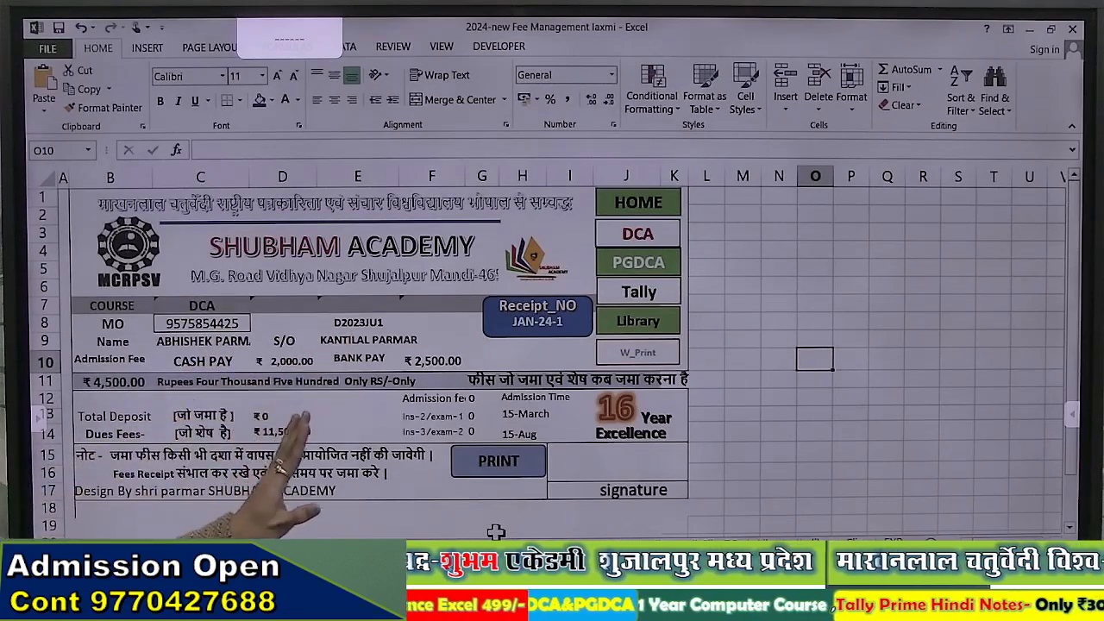
Switch back to the institute management workbook and fill the receipt body A7:G10 with light blue
{"action": "left_click", "coordinate": [458, 596]}
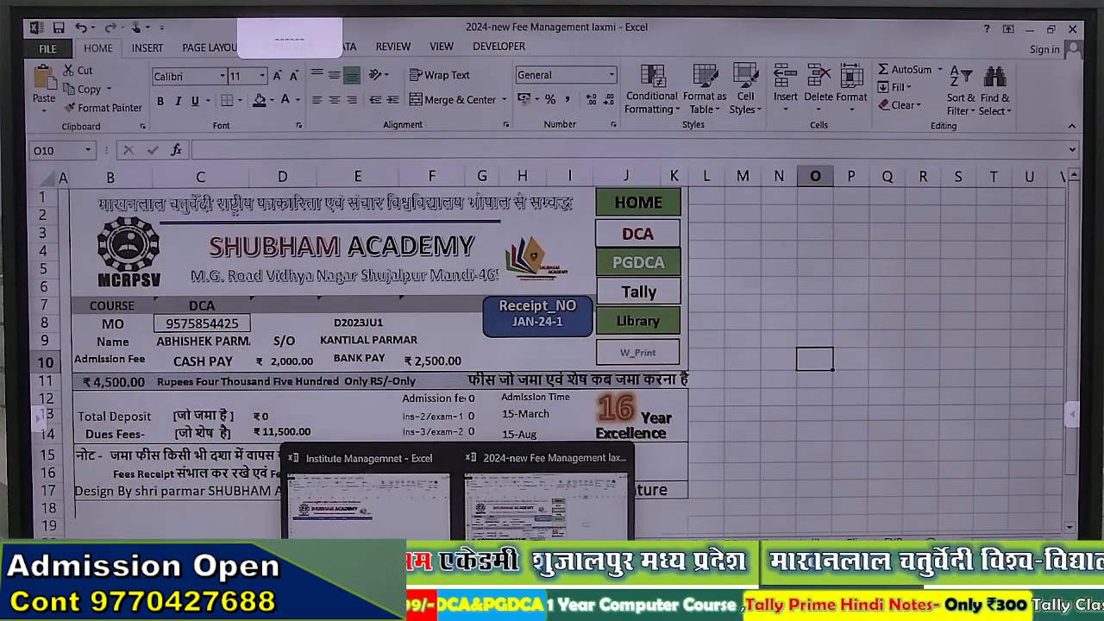
{"action": "left_click", "coordinate": [367, 496]}
{"action": "left_click_drag", "start_coordinate": [109, 337], "coordinate": [552, 396]}
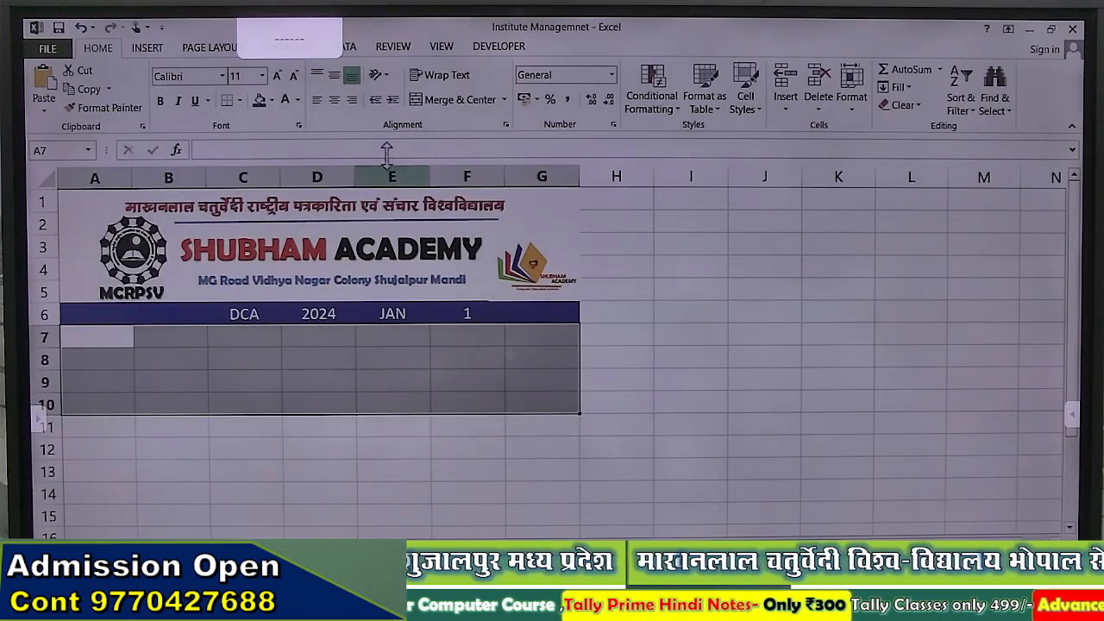
{"action": "left_click", "coordinate": [274, 100]}
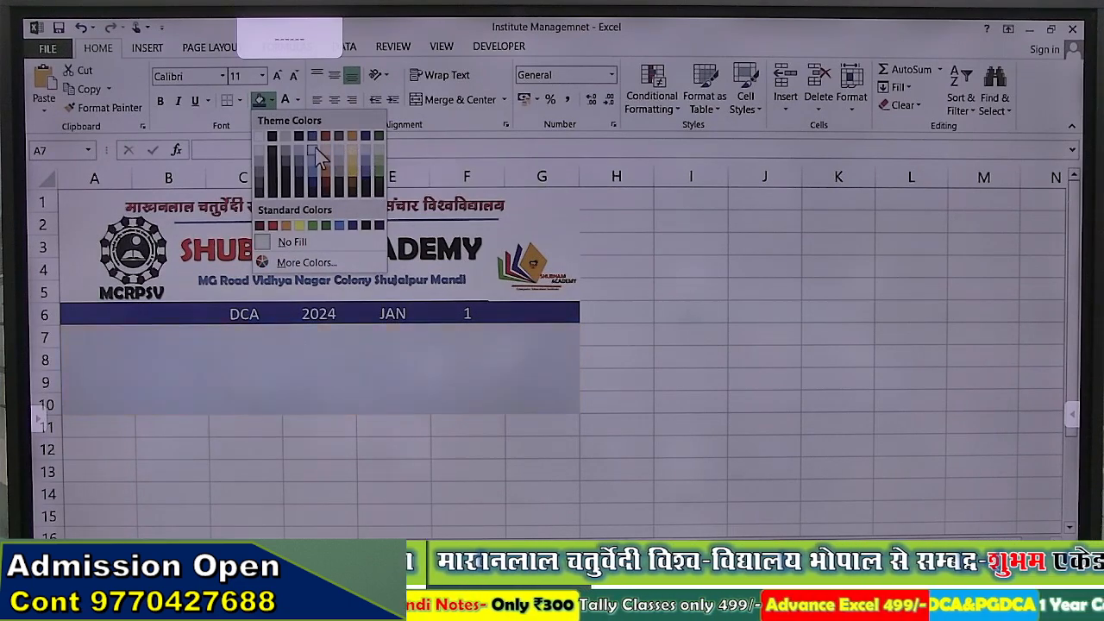
{"action": "left_click", "coordinate": [314, 150]}
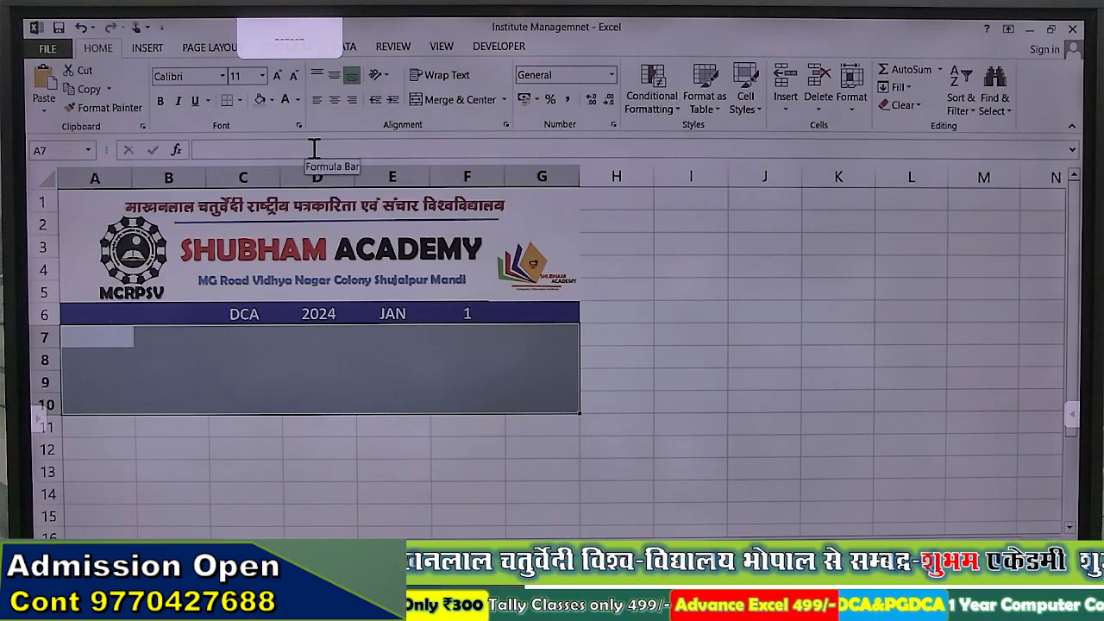
{"action": "left_click", "coordinate": [320, 372]}
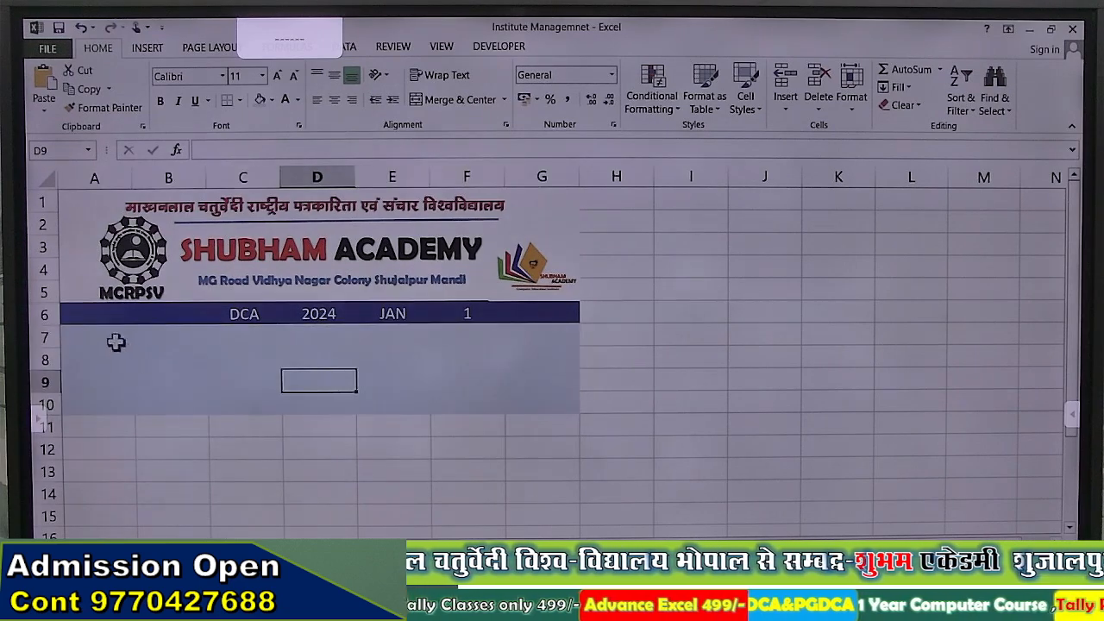
Enter the label MO in cell A7 and put an outside border around cell B7
{"action": "left_click", "coordinate": [105, 338]}
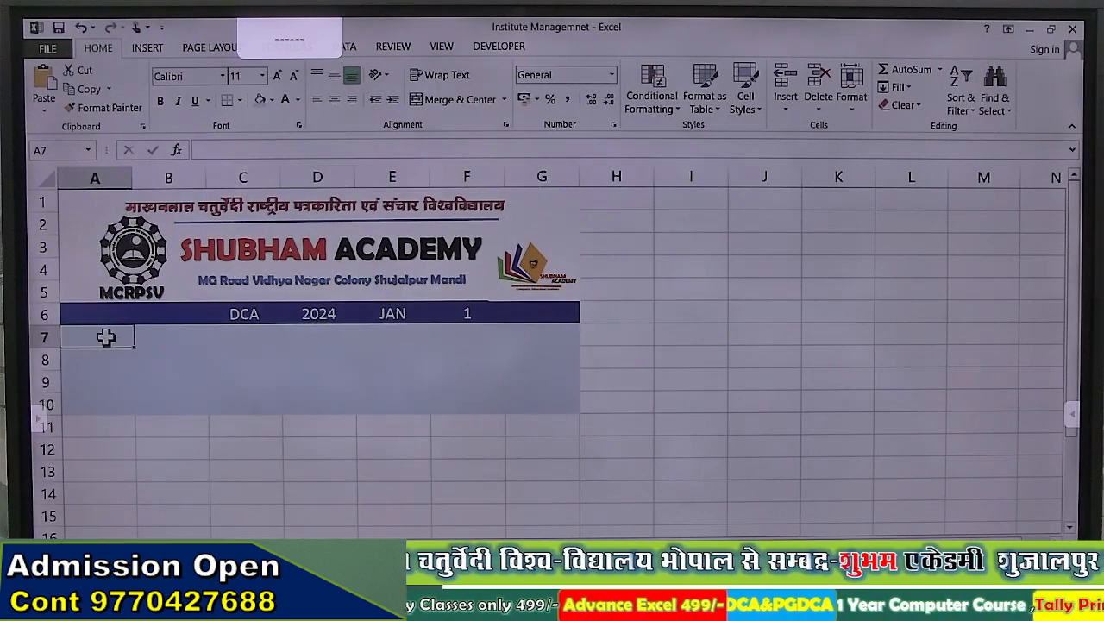
{"action": "type", "text": "MO"}
{"action": "left_click", "coordinate": [228, 369]}
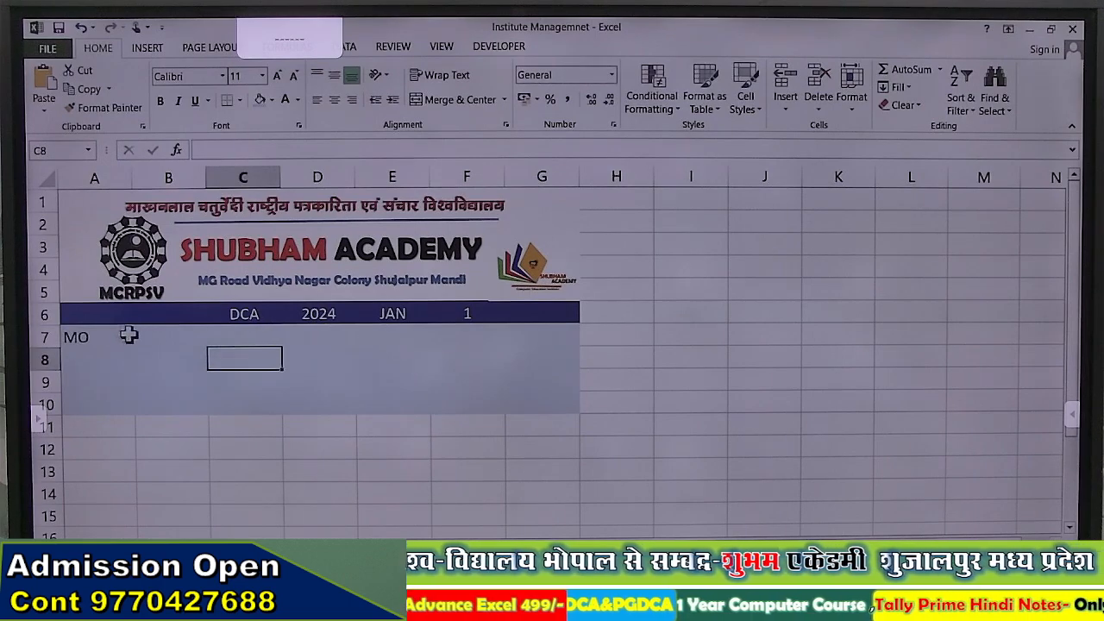
{"action": "left_click", "coordinate": [147, 337]}
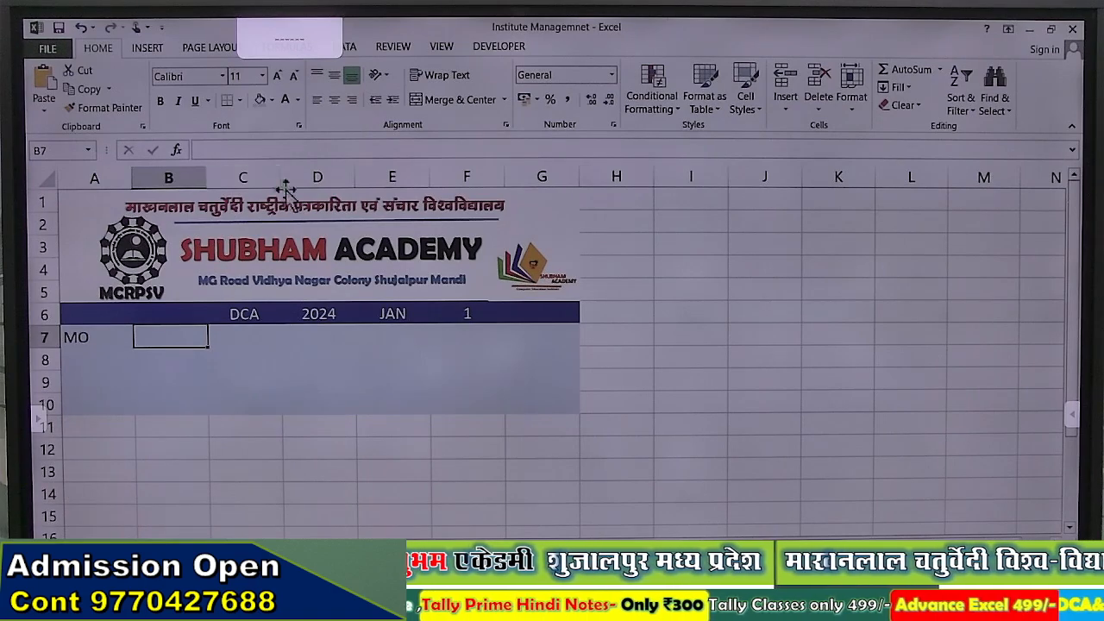
{"action": "left_click", "coordinate": [241, 101]}
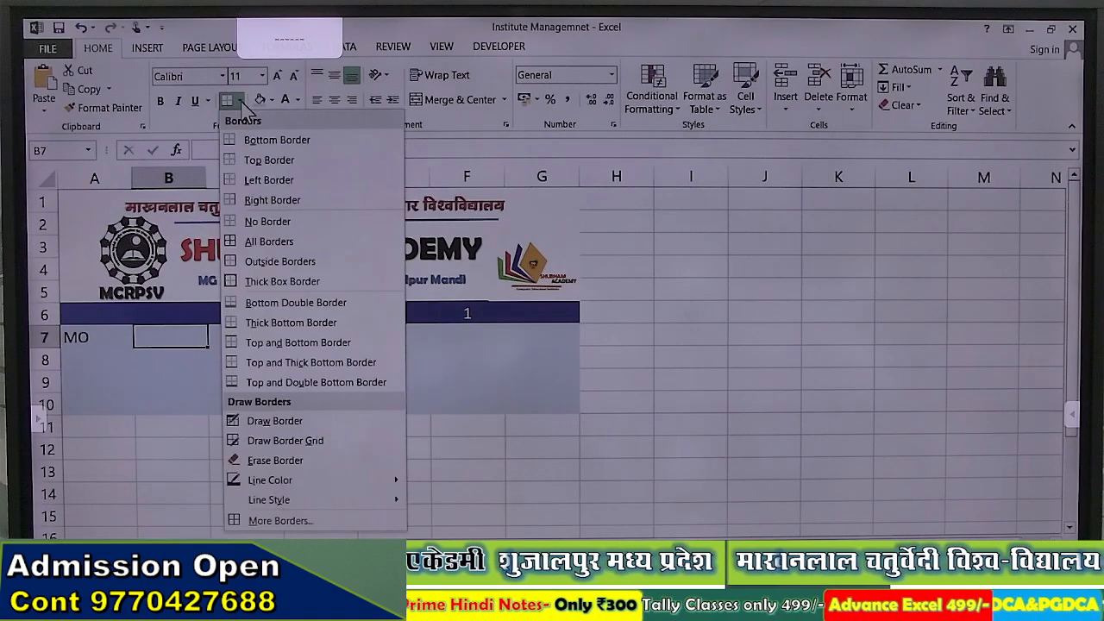
{"action": "left_click", "coordinate": [278, 263]}
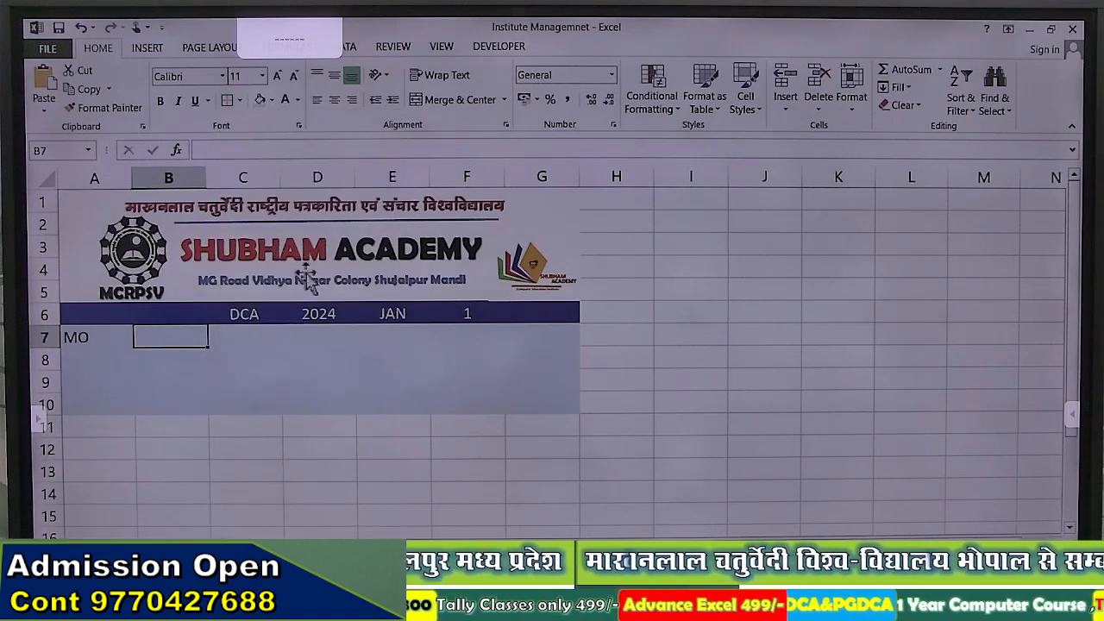
{"action": "left_click", "coordinate": [346, 389]}
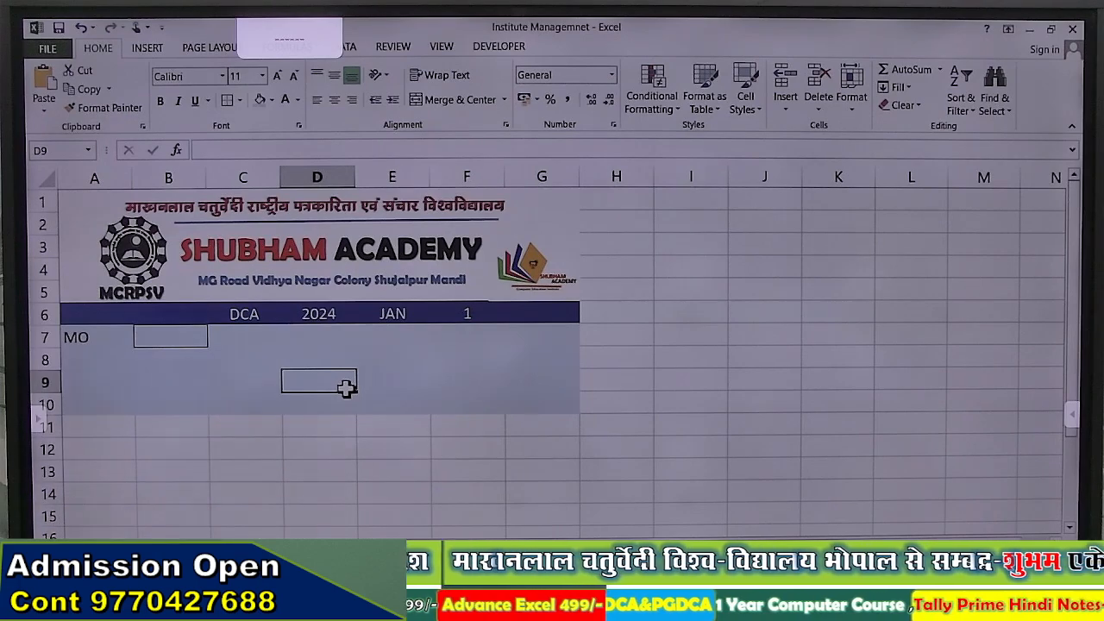
Build the enrollment code in cell D7 with the formula =LEFT(C6,1)&D6&LEFT(E6,2)&F6
{"action": "left_click", "coordinate": [305, 334]}
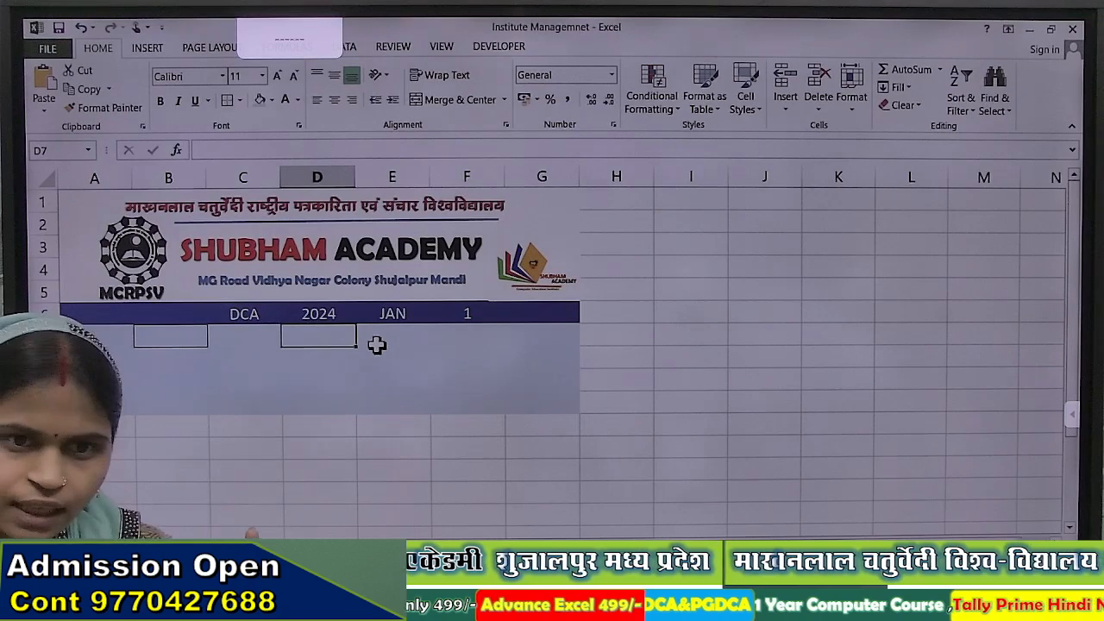
{"action": "type", "text": "=left"}
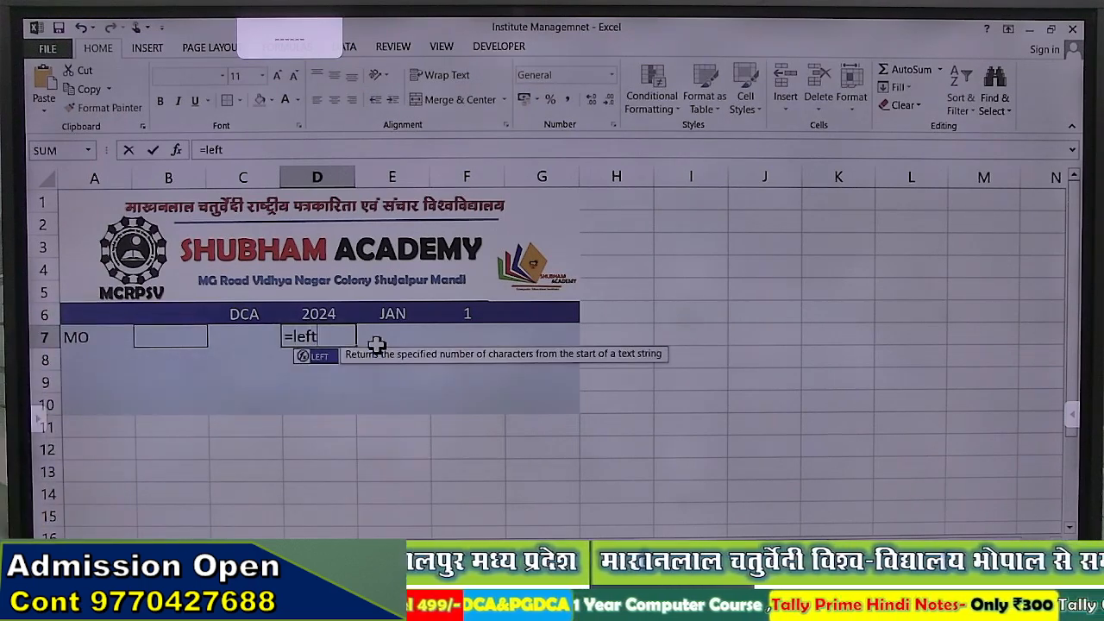
{"action": "type", "text": "("}
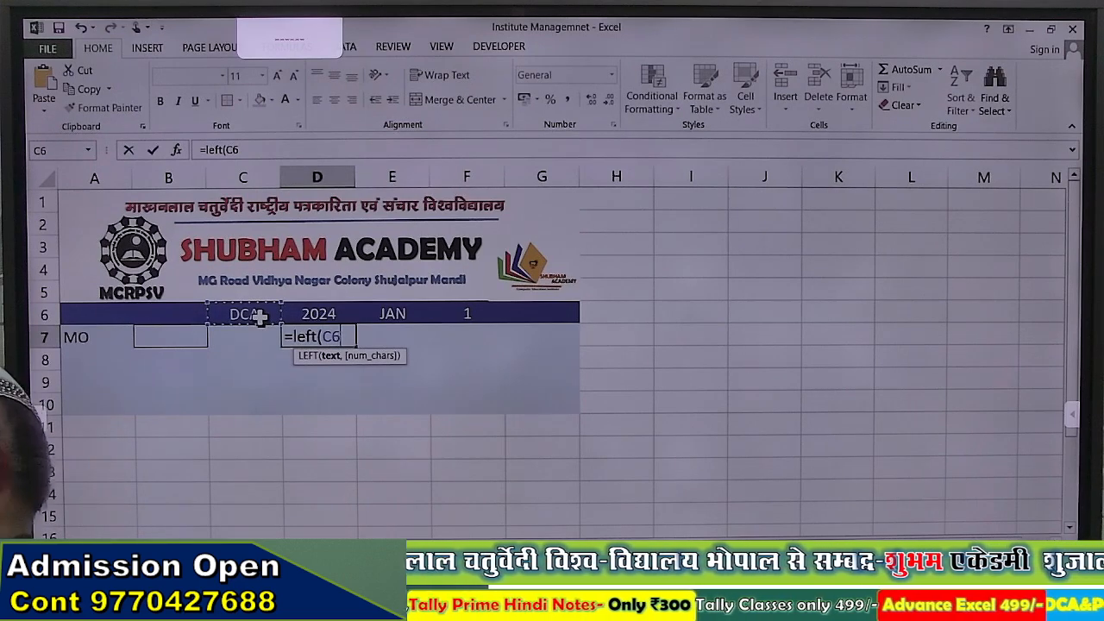
{"action": "type", "text": ",1)&D6&"}
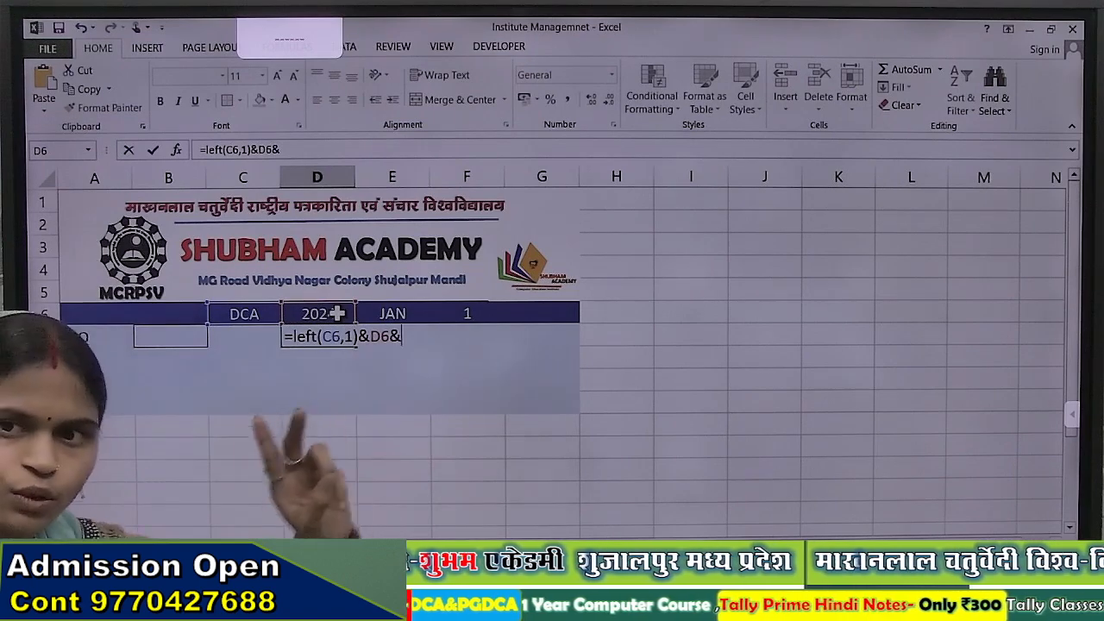
{"action": "type", "text": "lef"}
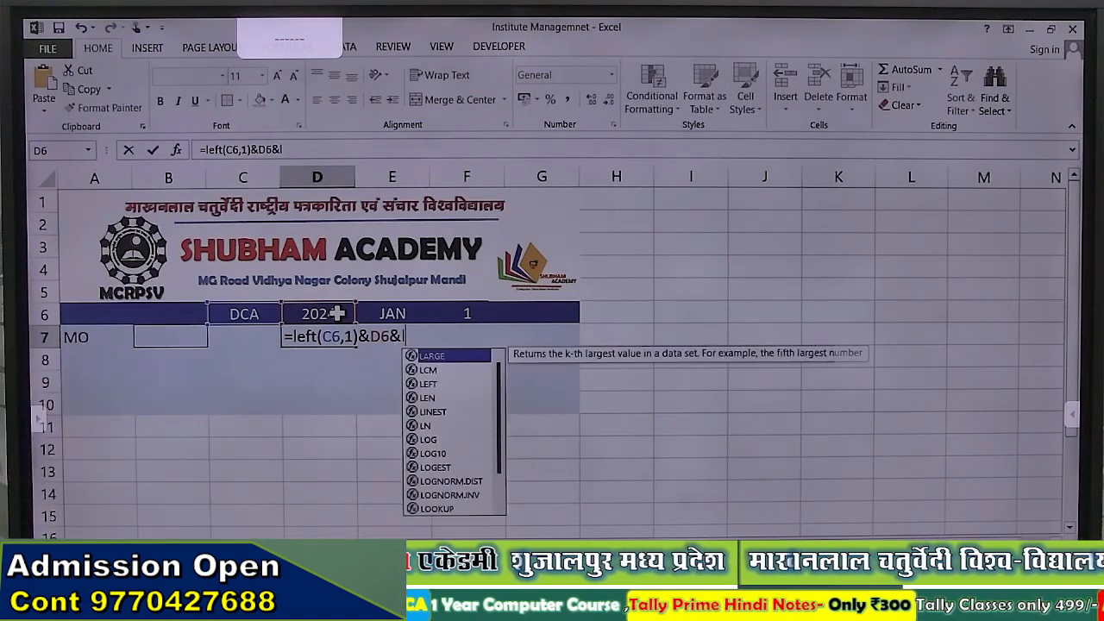
{"action": "type", "text": "t("}
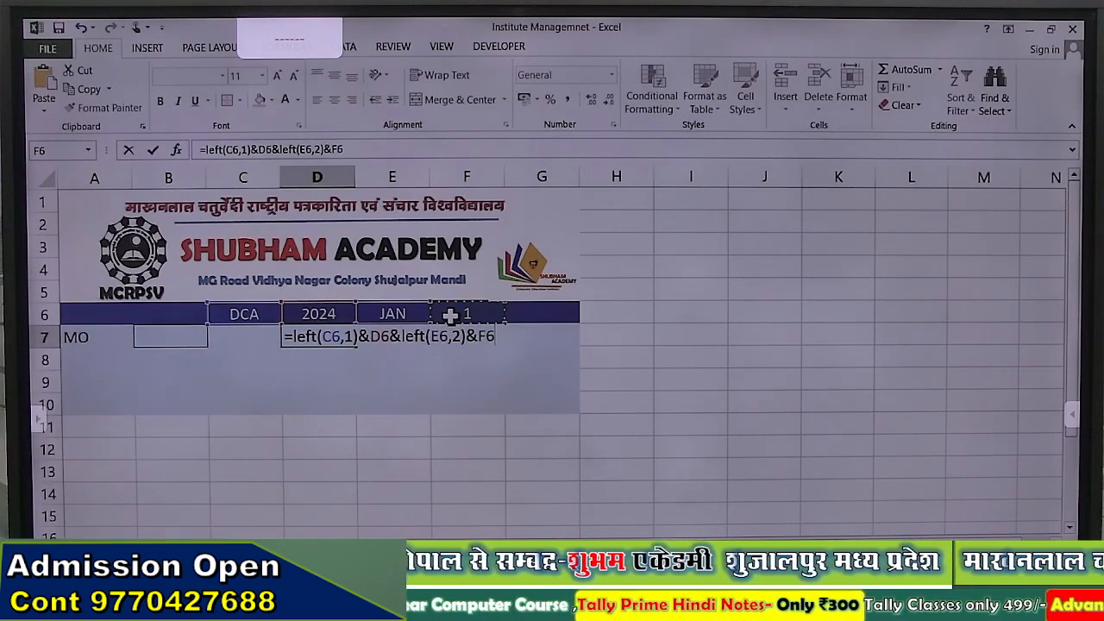
{"action": "key", "text": "Return"}
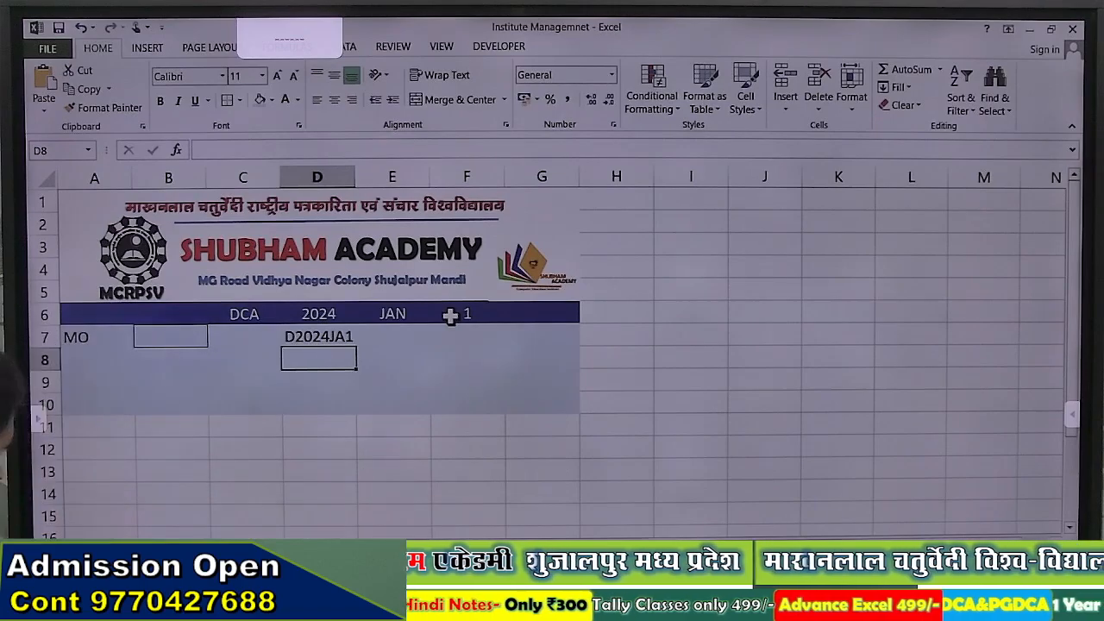
Compare the code with the enrollment numbers on the student list sheet, and test it with courses PGDCA and CPCT in C6
{"action": "left_click", "coordinate": [204, 547]}
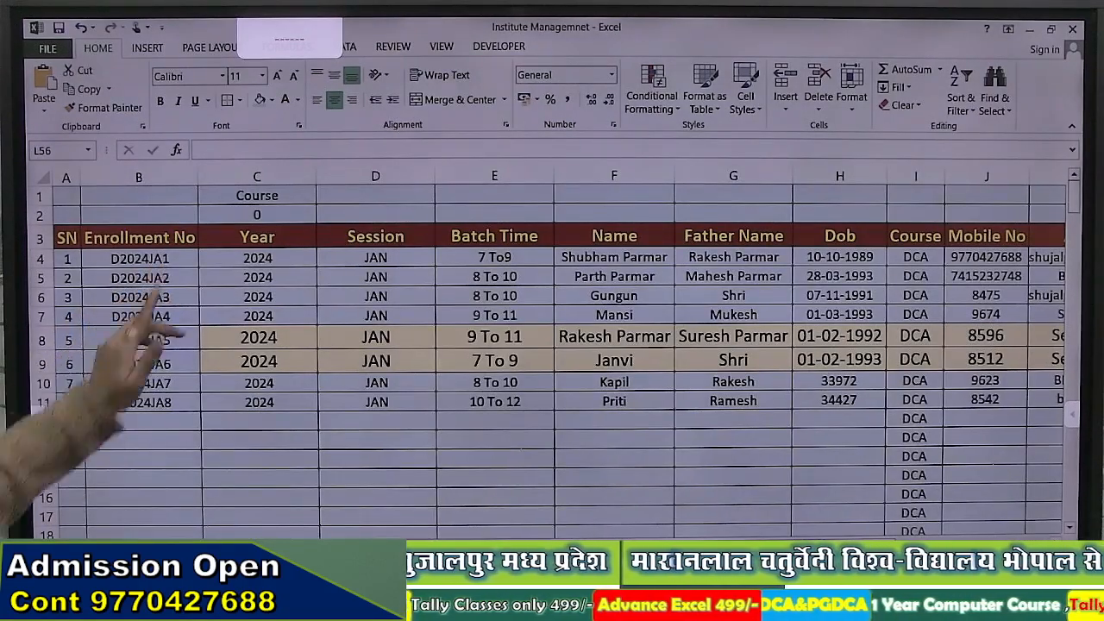
{"action": "left_click", "coordinate": [233, 547]}
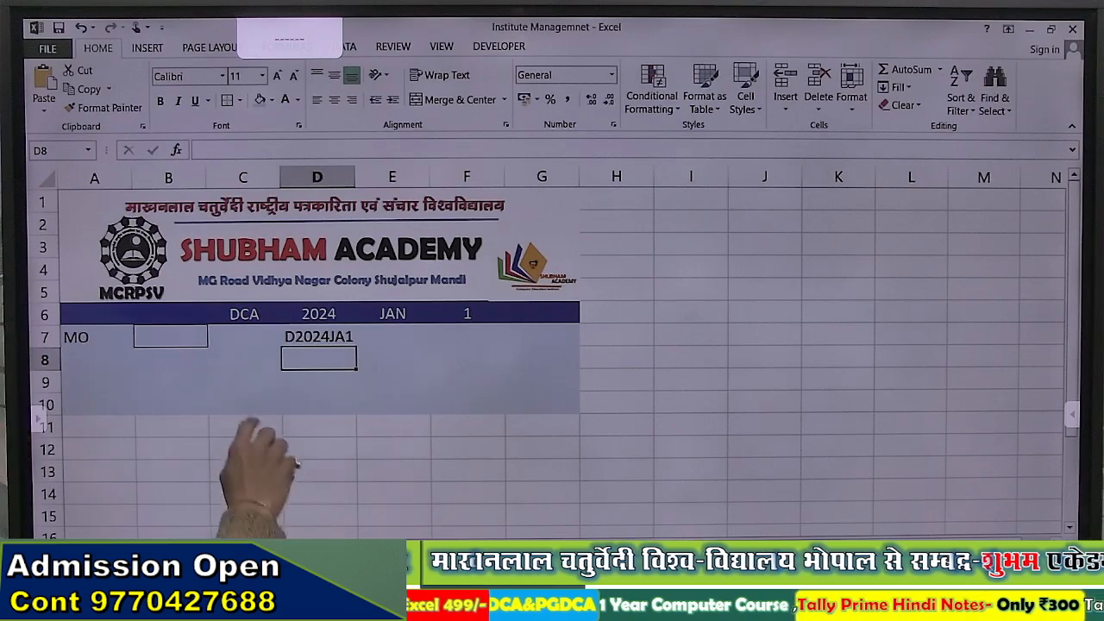
{"action": "left_click", "coordinate": [245, 315]}
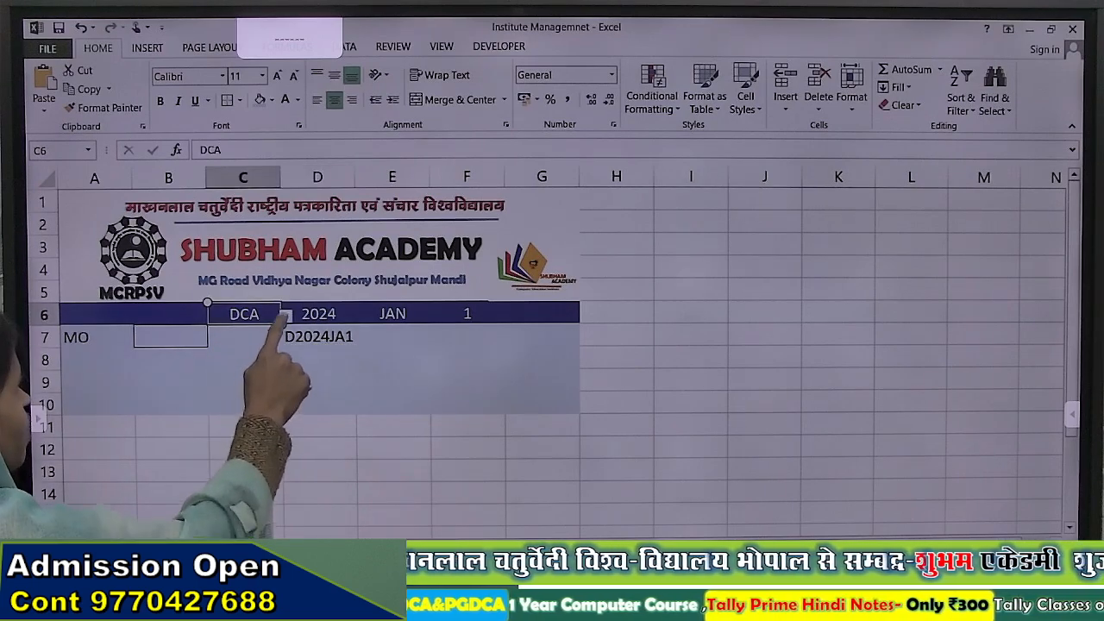
{"action": "left_click", "coordinate": [284, 316]}
{"action": "left_click", "coordinate": [195, 350]}
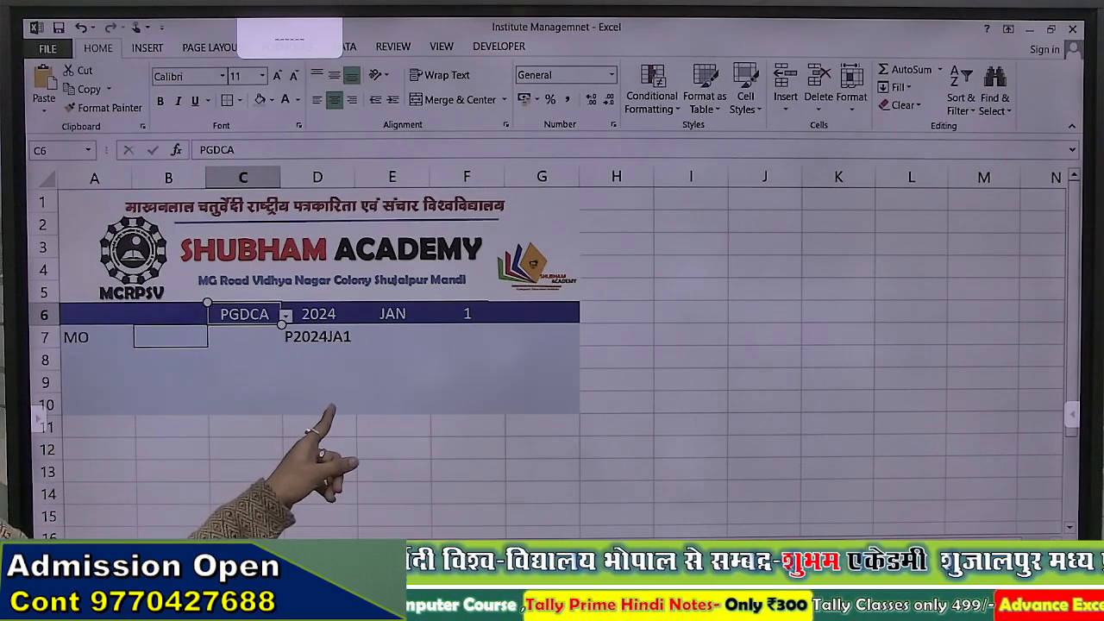
{"action": "left_click", "coordinate": [284, 316]}
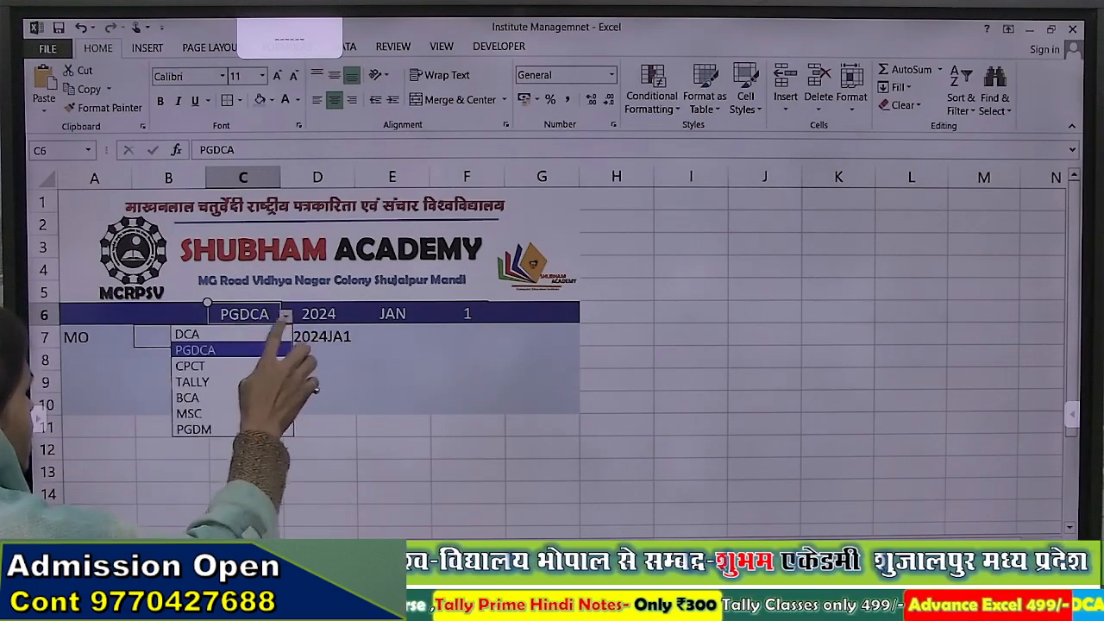
{"action": "left_click", "coordinate": [195, 366]}
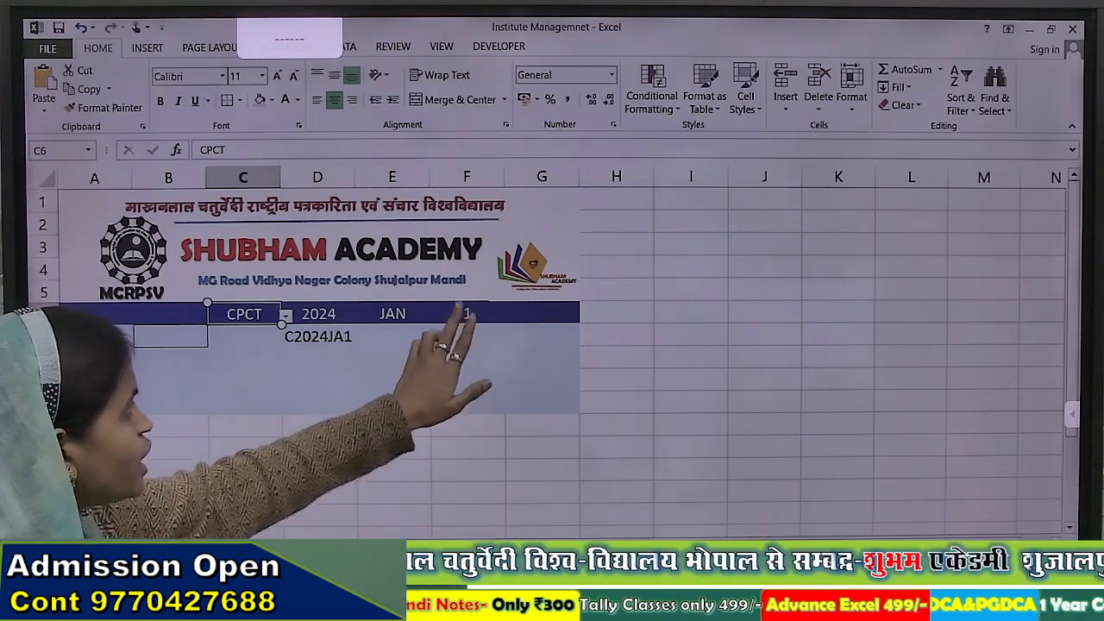
Test the enrollment code with the numbers 2 and 3 in cell F6
{"action": "left_click", "coordinate": [466, 314]}
{"action": "type", "text": "2"}
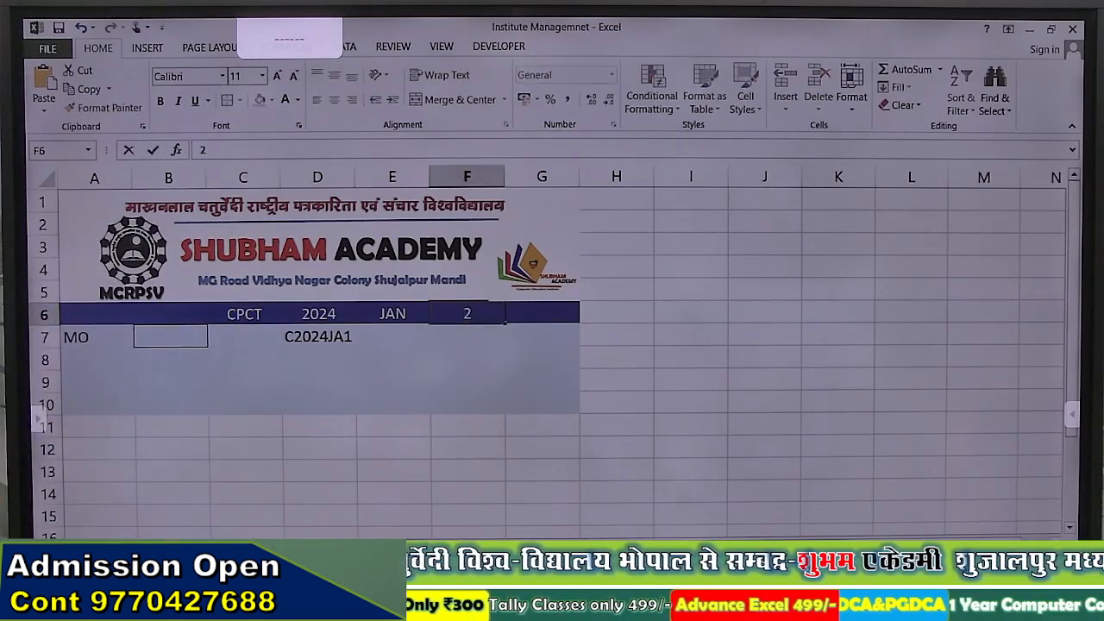
{"action": "key", "text": "Return"}
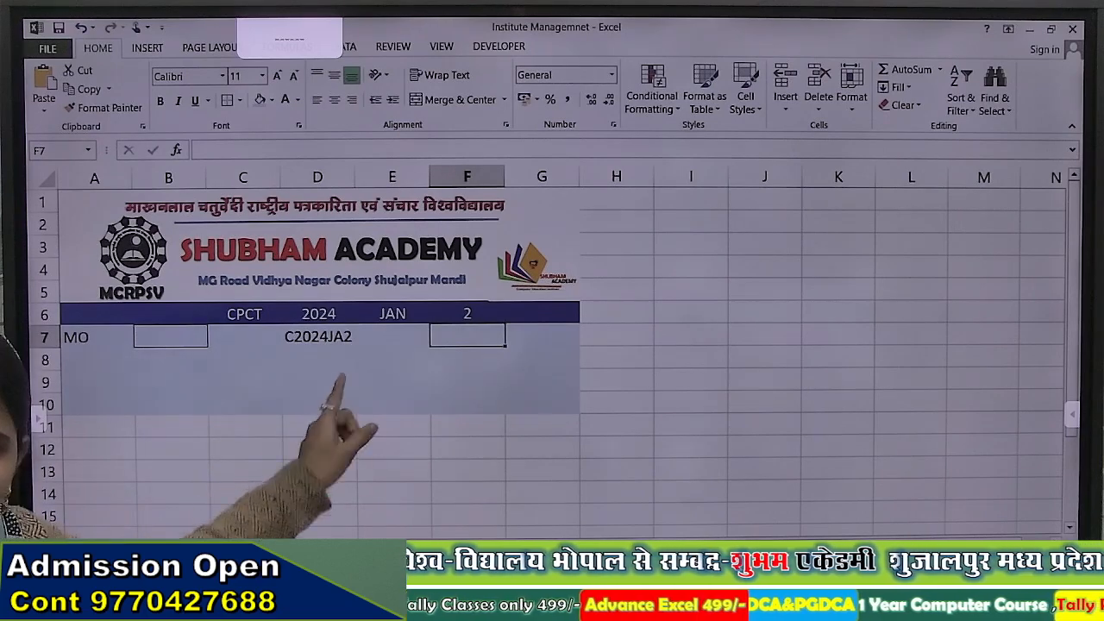
{"action": "type", "text": "3"}
{"action": "key", "text": "Return"}
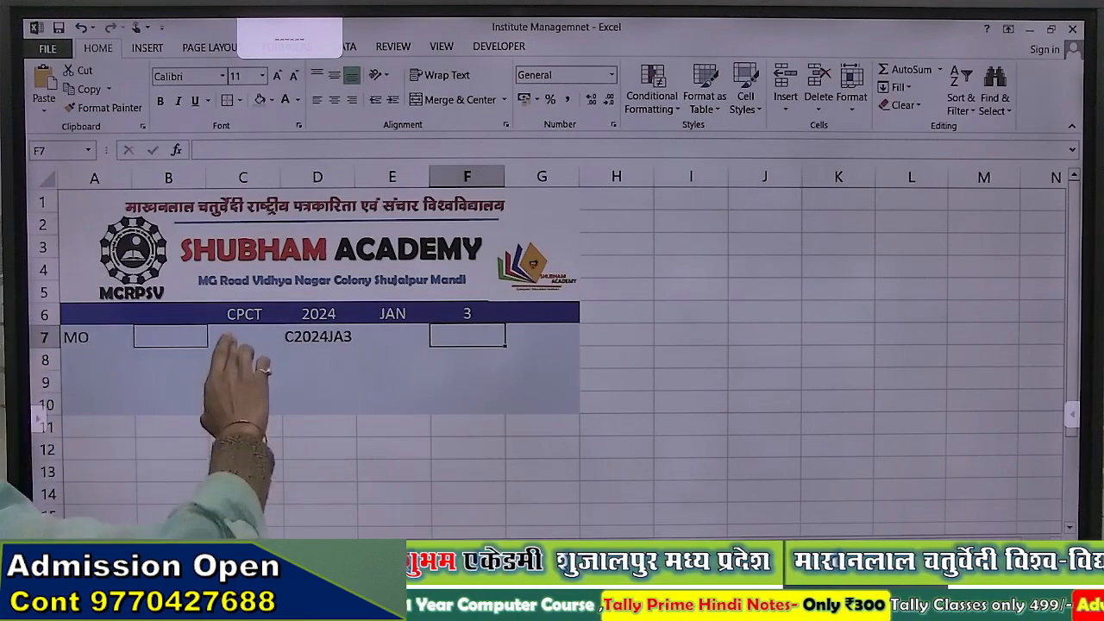
Set the course in C6 back to DCA and the number in F6 back to 1
{"action": "left_click", "coordinate": [243, 315]}
{"action": "left_click", "coordinate": [285, 316]}
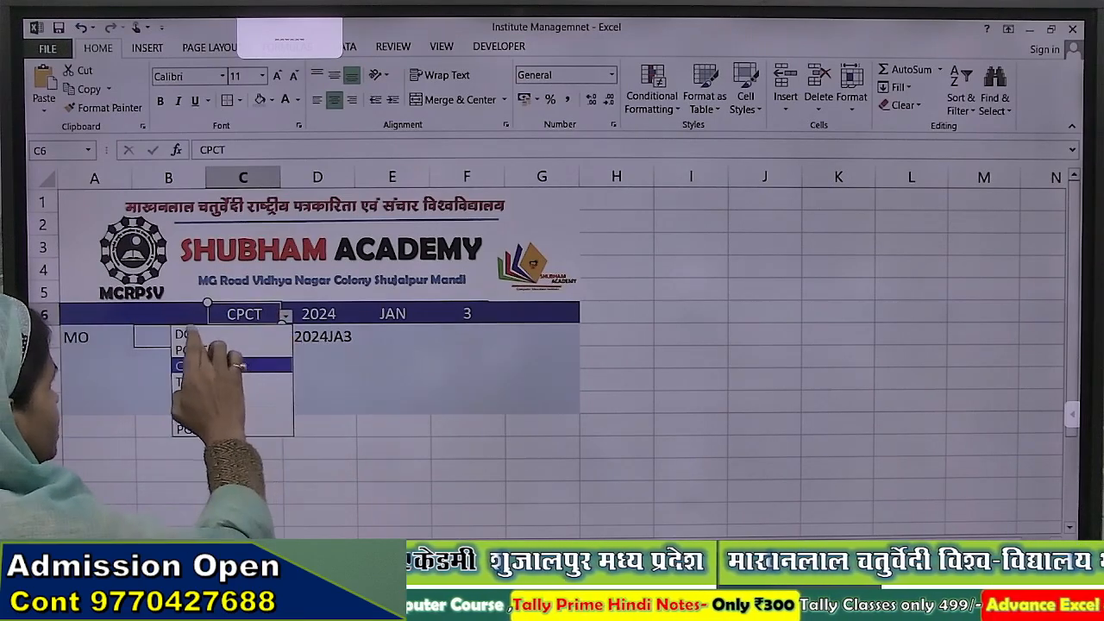
{"action": "left_click", "coordinate": [187, 334]}
{"action": "left_click", "coordinate": [467, 313]}
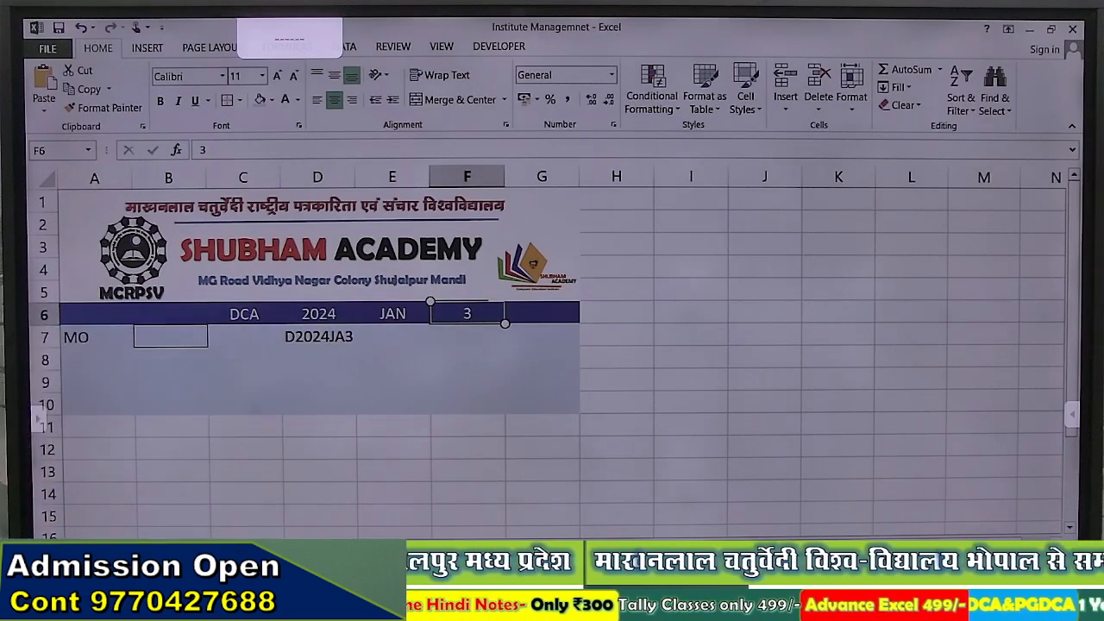
{"action": "type", "text": "1"}
{"action": "key", "text": "Return"}
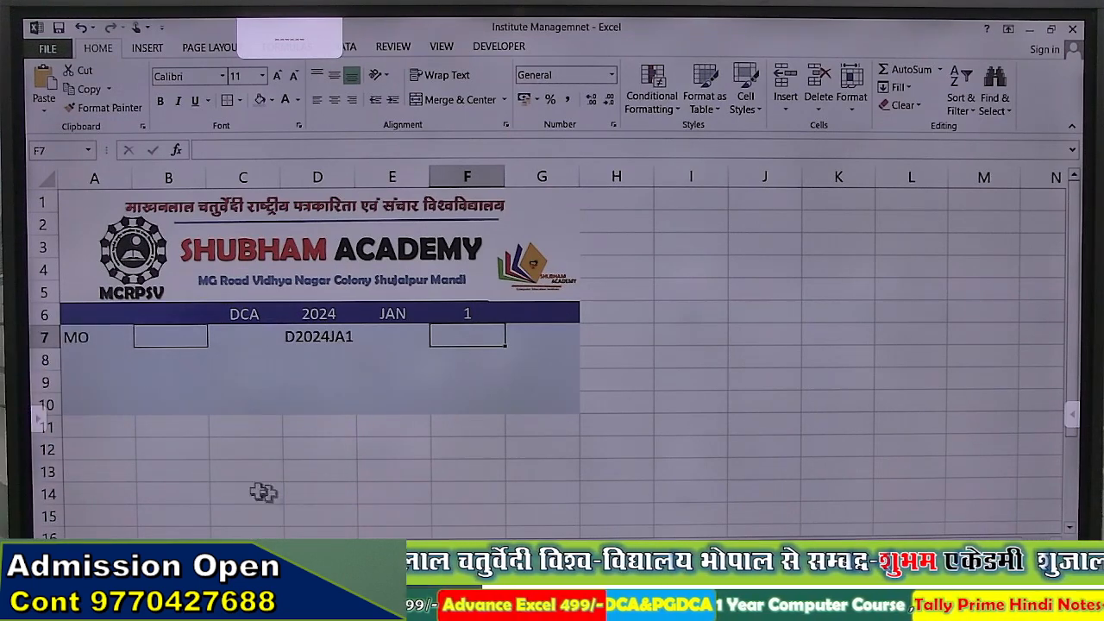
Check the sample receipt's rows in the other fee management workbook and return to the institute management workbook
{"action": "mouse_move", "coordinate": [420, 561]}
{"action": "left_click", "coordinate": [511, 483]}
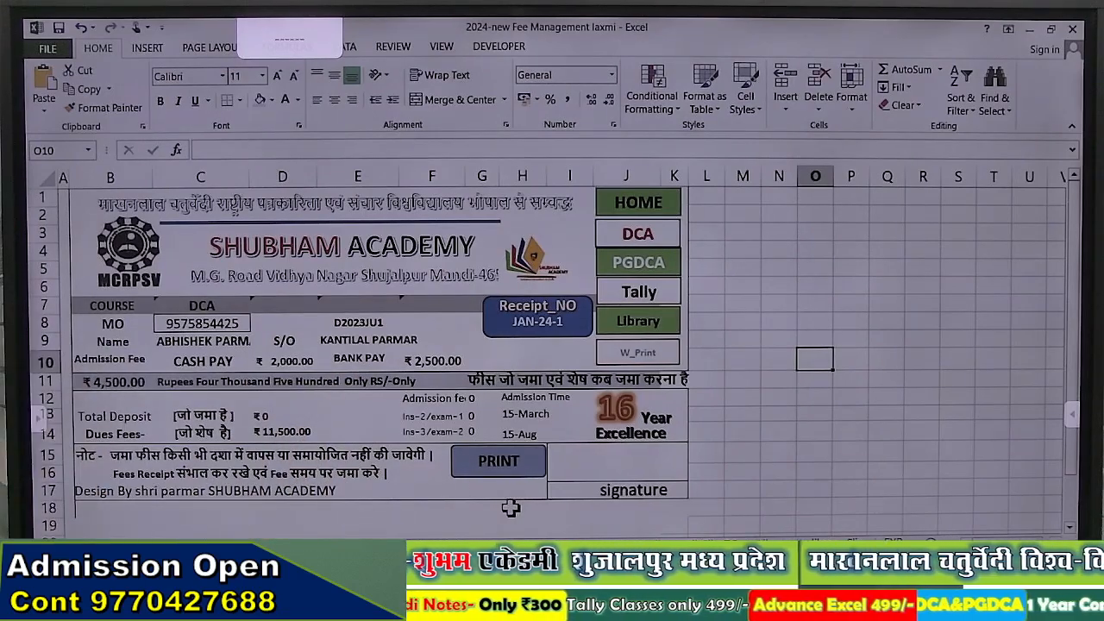
{"action": "mouse_move", "coordinate": [457, 590]}
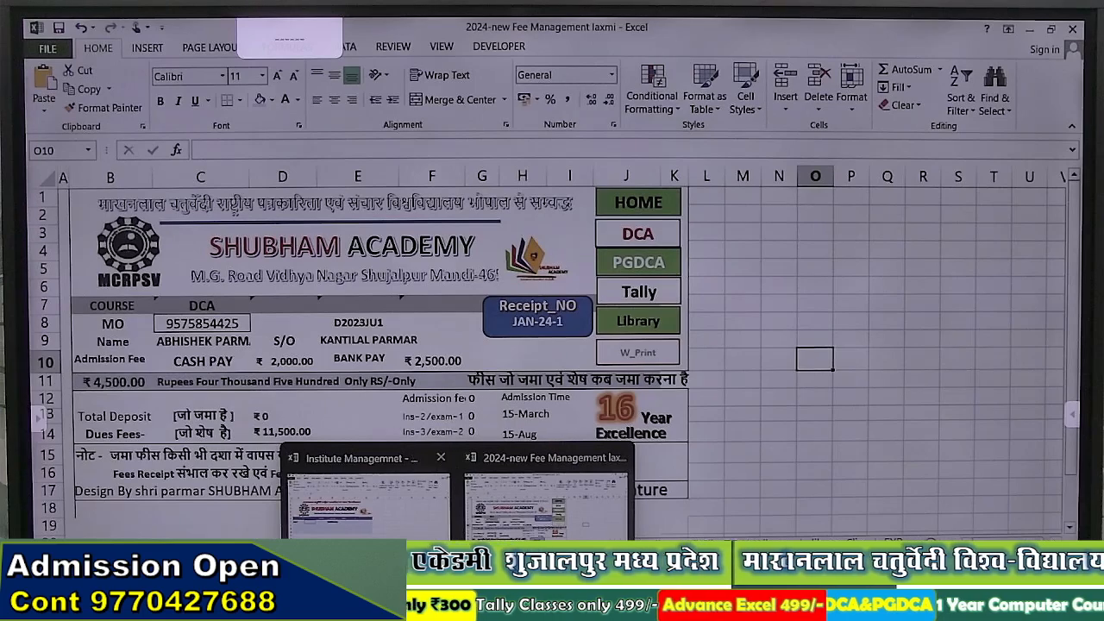
{"action": "left_click", "coordinate": [295, 500]}
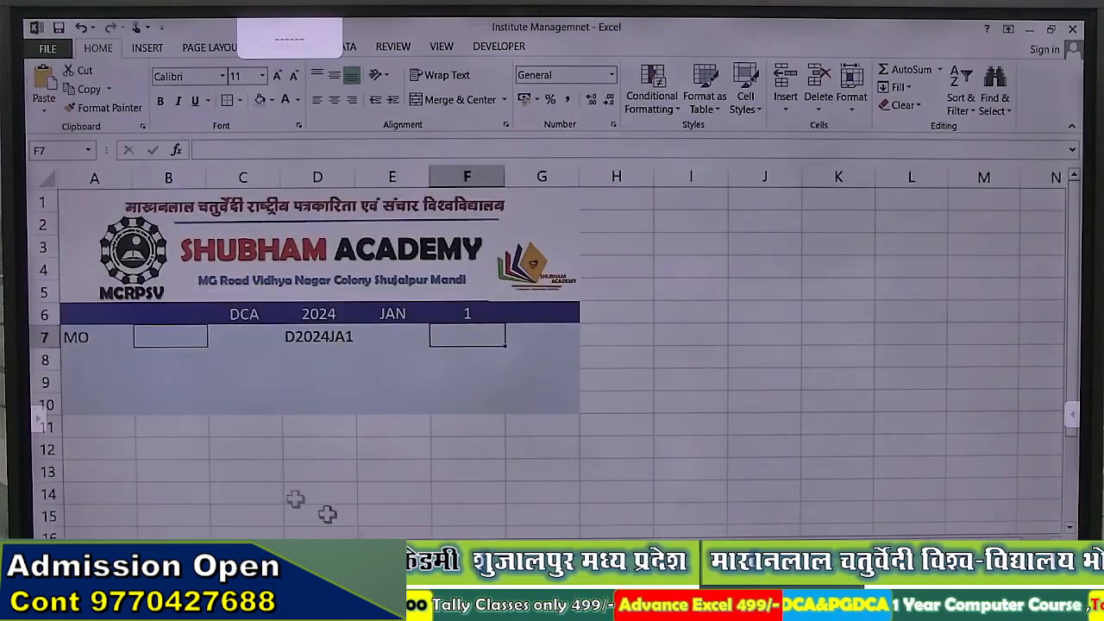
Add the label Name in cell A9 of the receipt sheet
{"action": "left_click", "coordinate": [82, 366]}
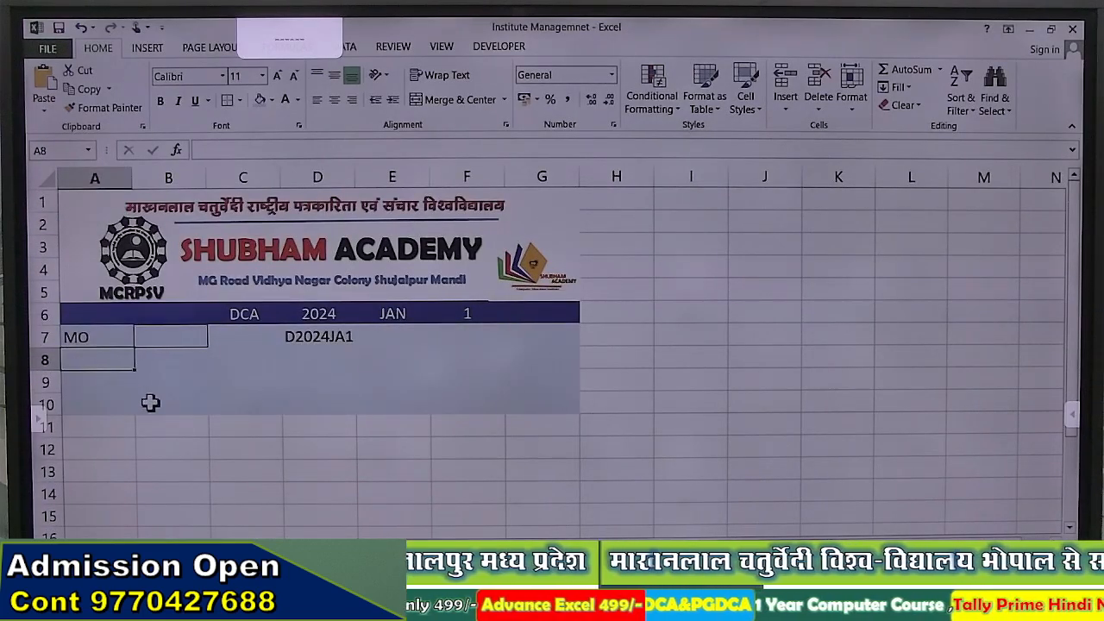
{"action": "key", "text": "Down"}
{"action": "type", "text": "N"}
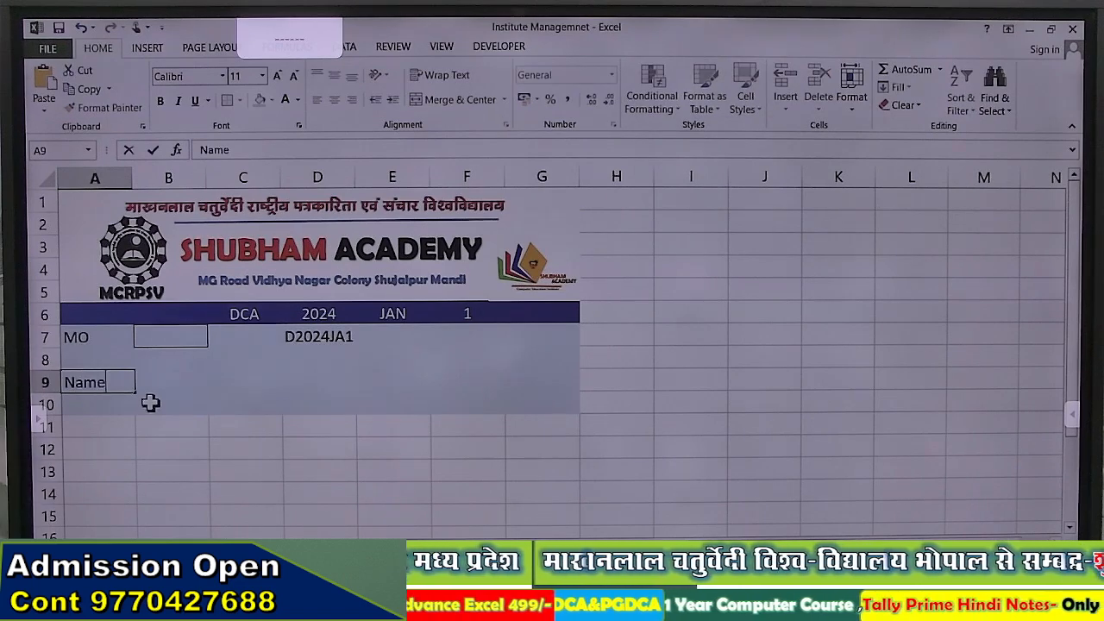
{"action": "key", "text": "Tab"}
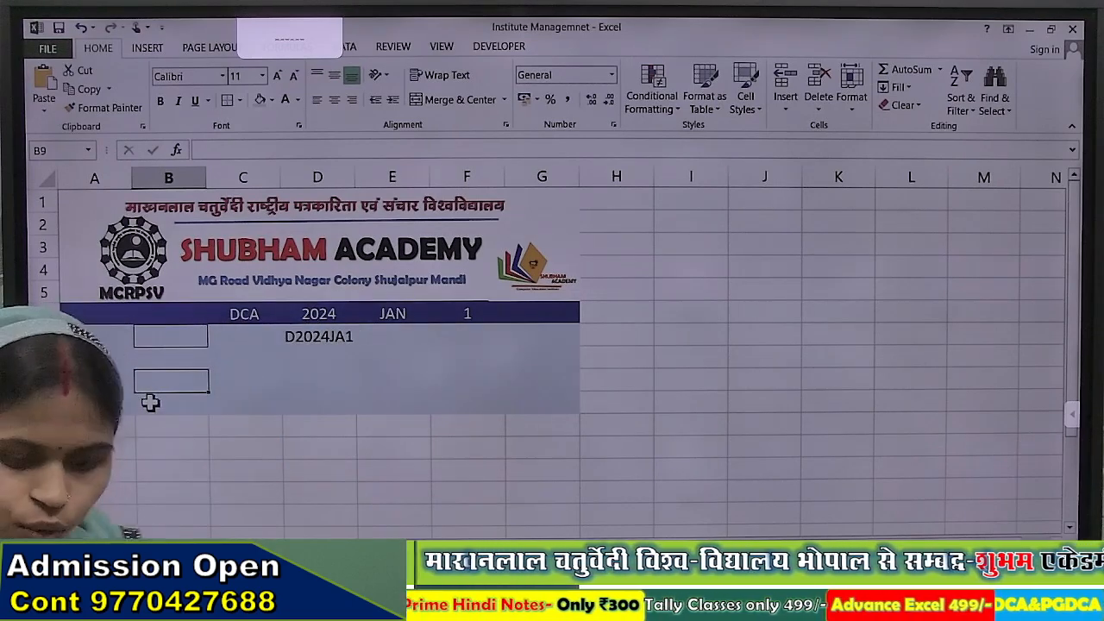
{"action": "type", "text": "="}
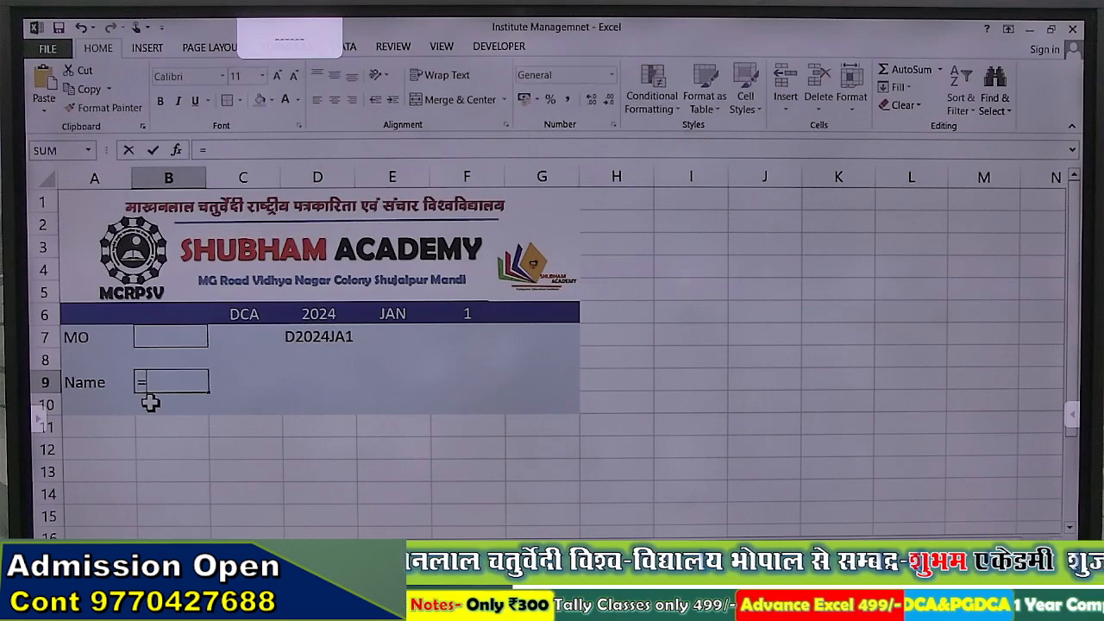
{"action": "type", "text": "vlookup"}
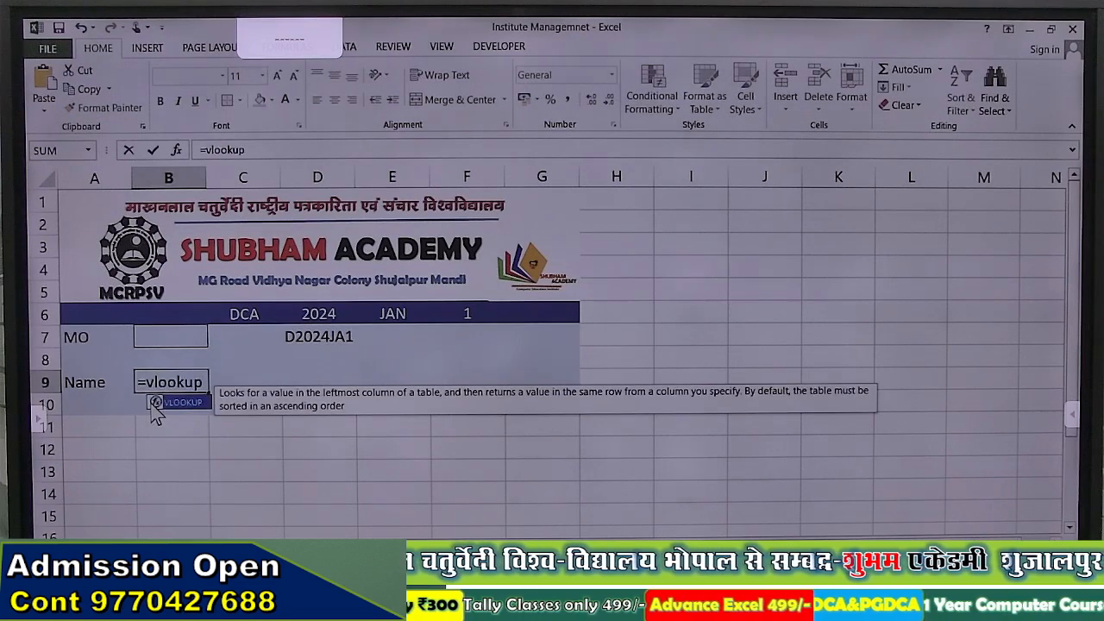
{"action": "type", "text": "("}
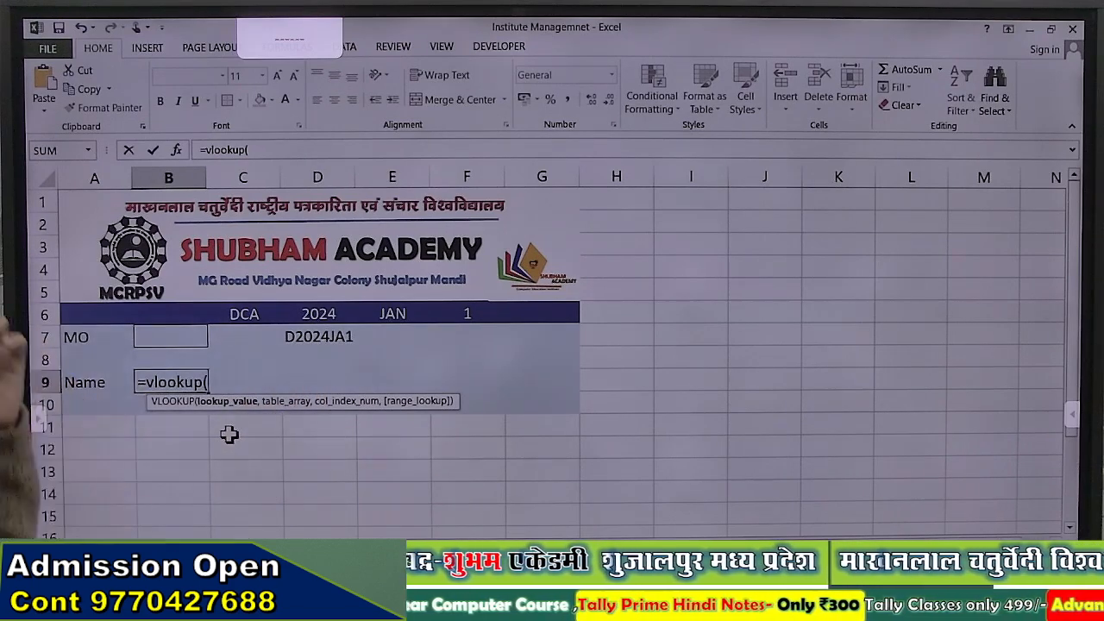
{"action": "left_click", "coordinate": [318, 337]}
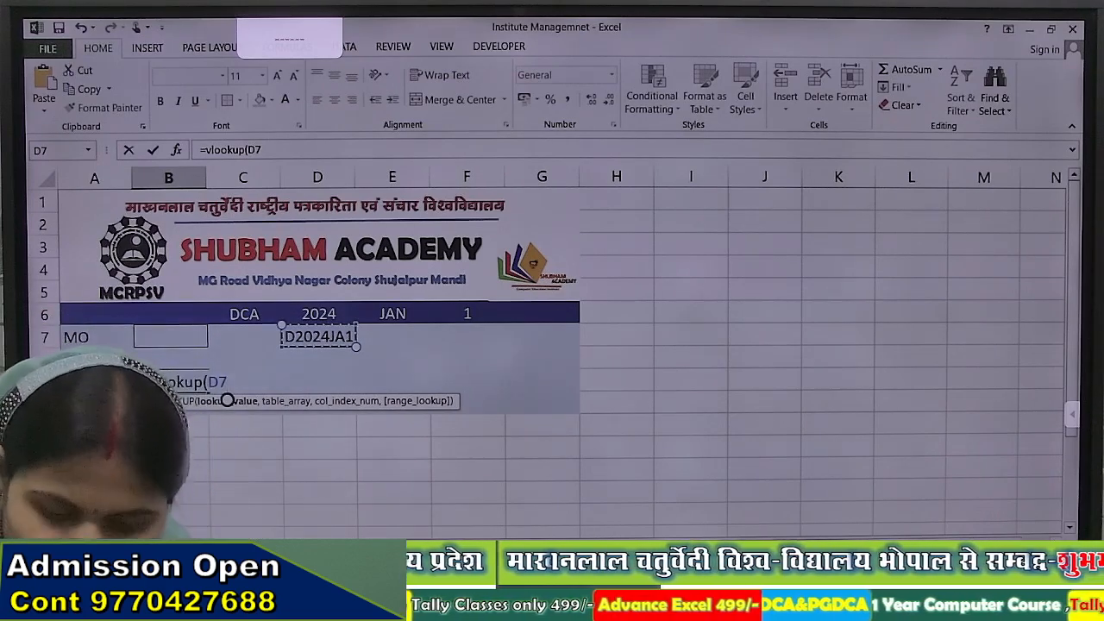
{"action": "type", "text": ","}
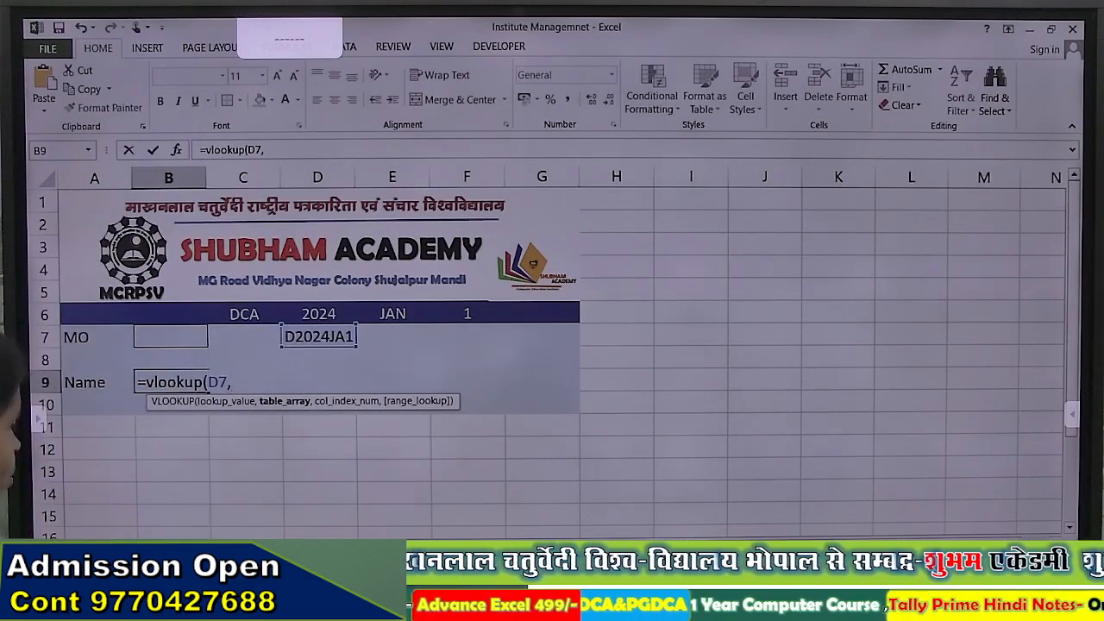
{"action": "key", "text": "ctrl+Page_Up"}
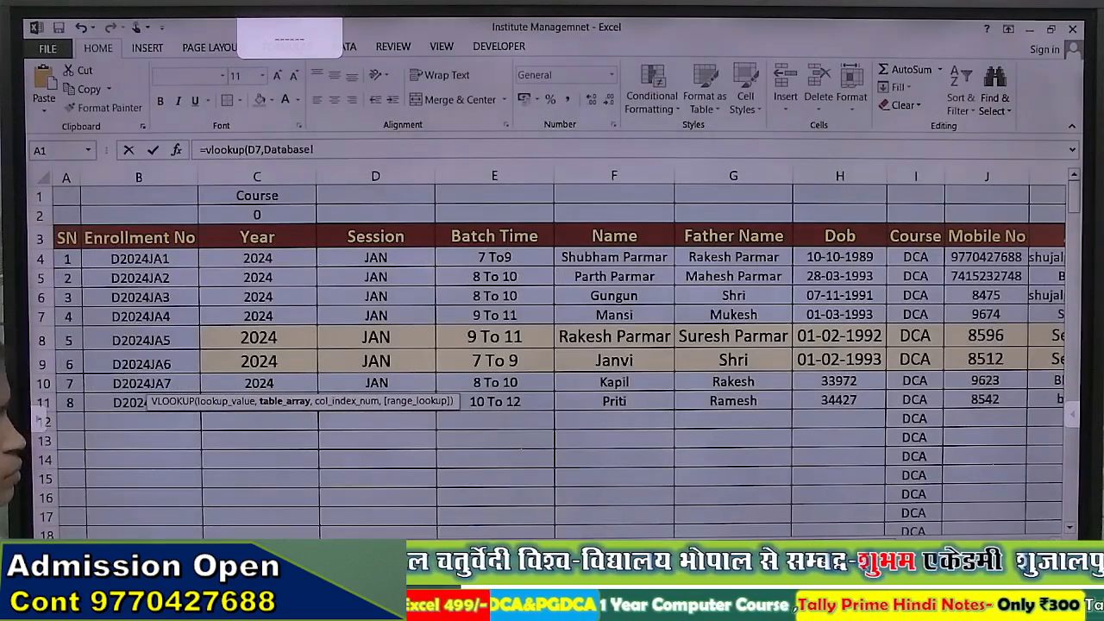
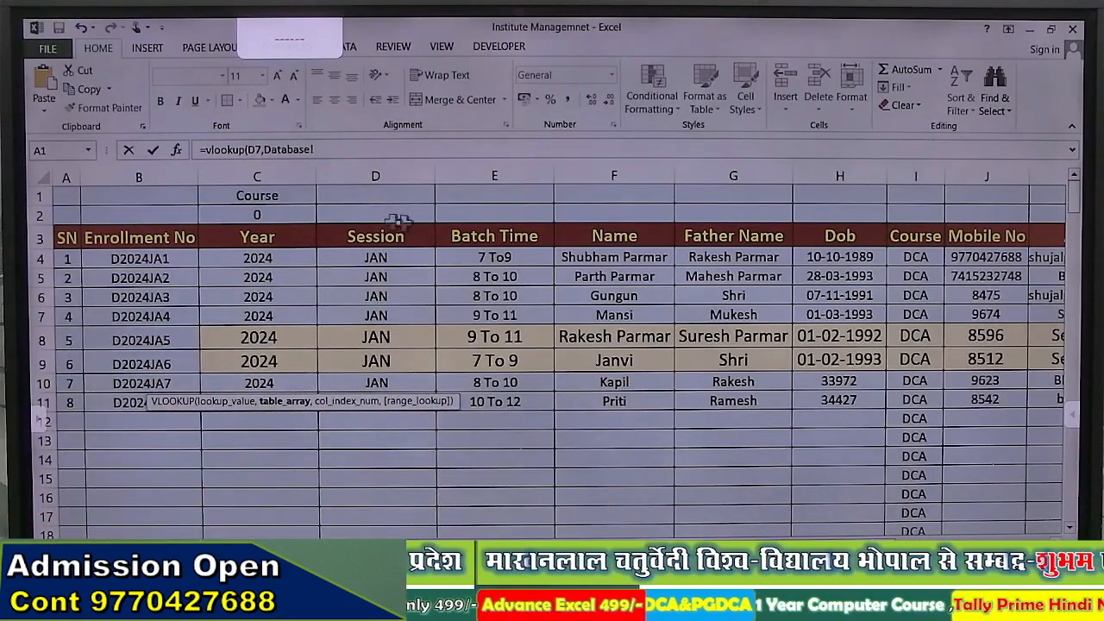
{"action": "left_click", "coordinate": [348, 150]}
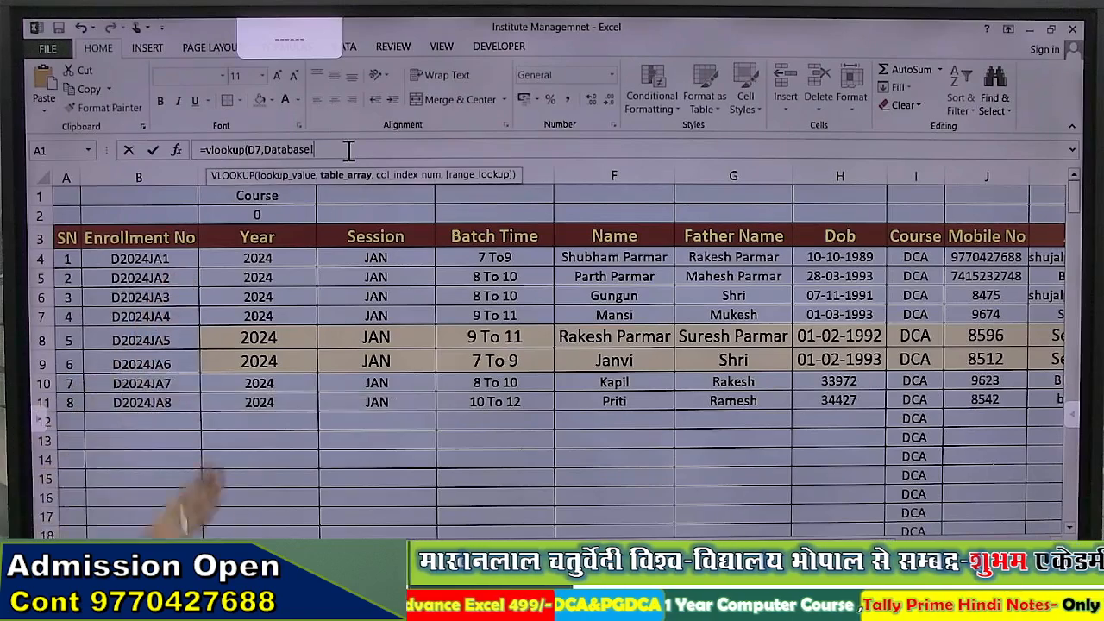
{"action": "key", "text": "BackSpace"}
{"action": "key", "text": "BackSpace"}
{"action": "key", "text": "BackSpace"}
{"action": "key", "text": "BackSpace"}
{"action": "key", "text": "BackSpace"}
{"action": "key", "text": "BackSpace"}
{"action": "key", "text": "BackSpace"}
{"action": "key", "text": "BackSpace"}
{"action": "key", "text": "BackSpace"}
{"action": "key", "text": "BackSpace"}
{"action": "key", "text": "BackSpace"}
{"action": "key", "text": "BackSpace"}
{"action": "key", "text": "BackSpace"}
{"action": "key", "text": "BackSpace"}
{"action": "key", "text": "BackSpace"}
{"action": "key", "text": "BackSpace"}
{"action": "key", "text": "BackSpace"}
{"action": "key", "text": "BackSpace"}
{"action": "key", "text": "BackSpace"}
{"action": "key", "text": "BackSpace"}
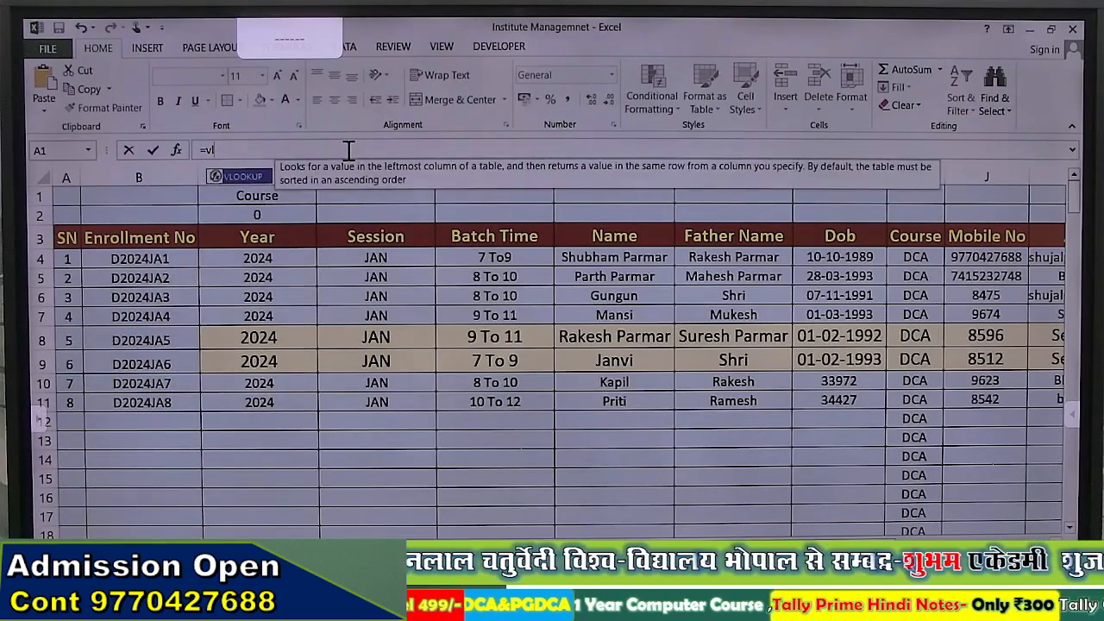
{"action": "key", "text": "Escape"}
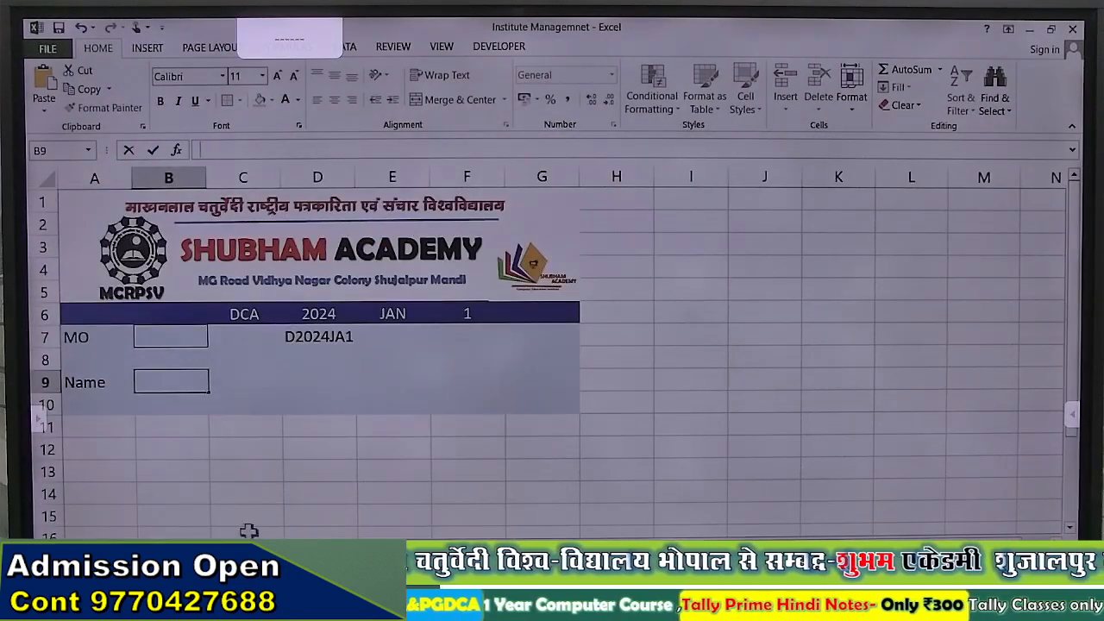
Insert an entire row above the first student record, directly beneath the headings on the Database sheet
{"action": "key", "text": "ctrl+Page_Down"}
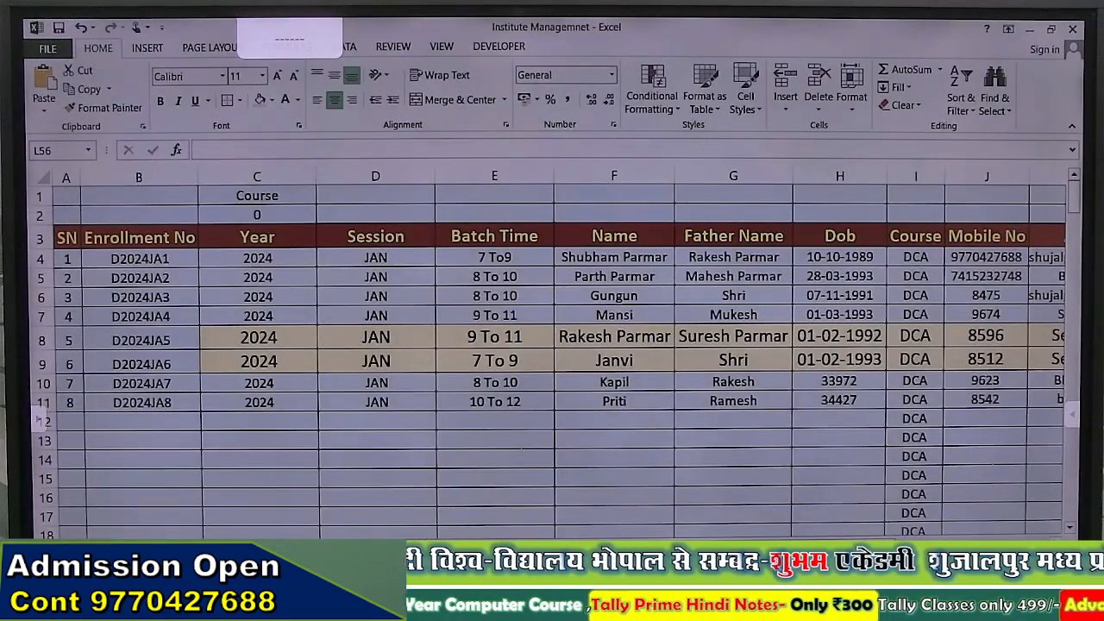
{"action": "left_click", "coordinate": [230, 261]}
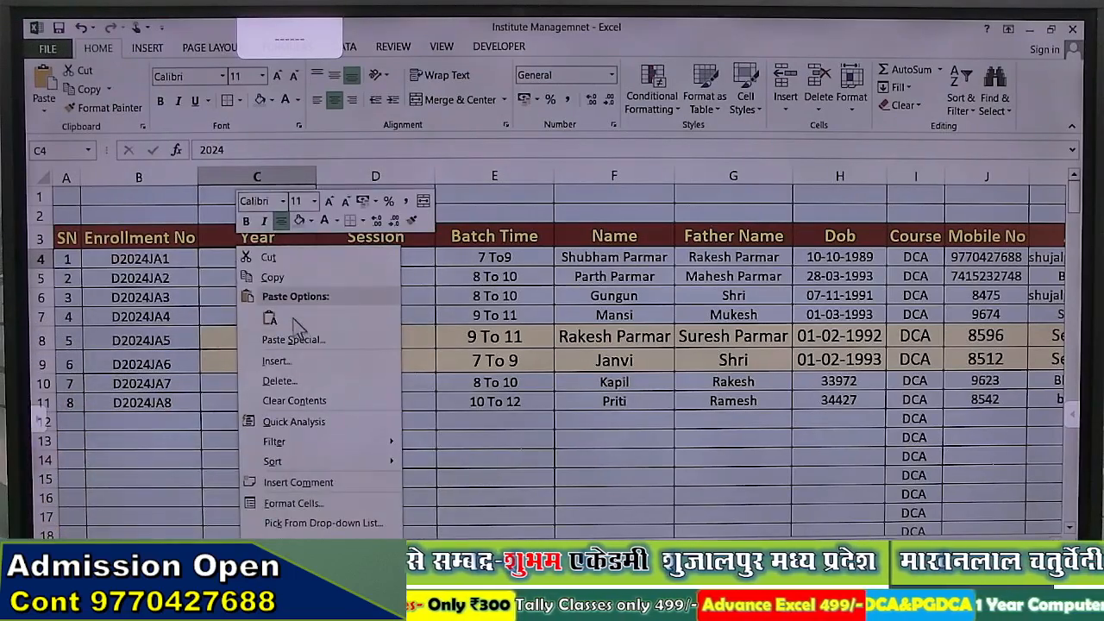
{"action": "left_click", "coordinate": [292, 362]}
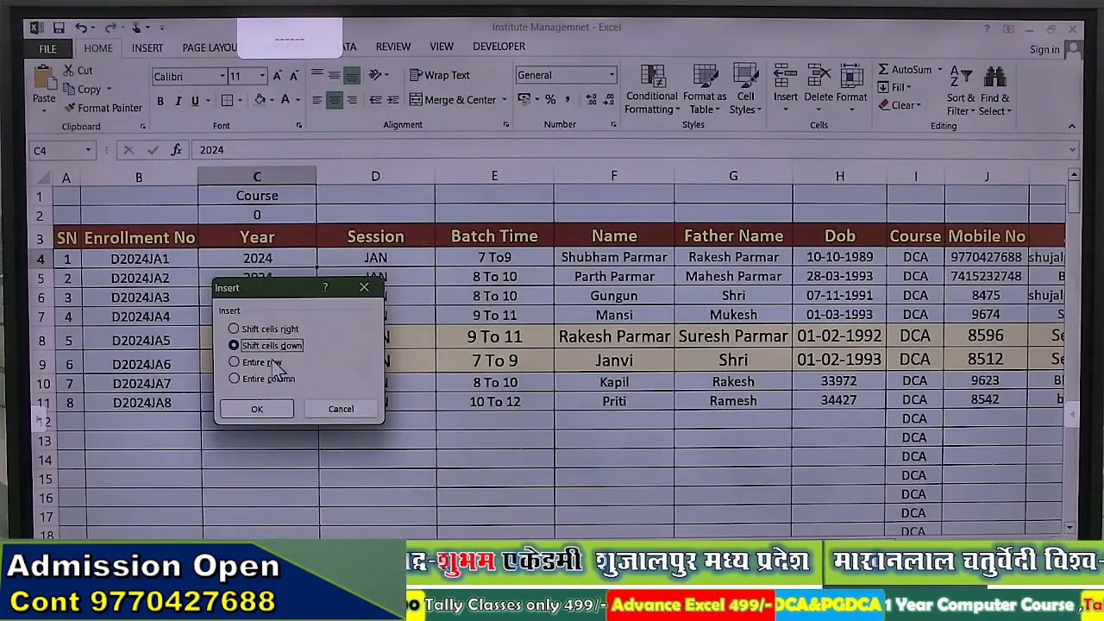
{"action": "left_click", "coordinate": [261, 362]}
{"action": "left_click", "coordinate": [257, 409]}
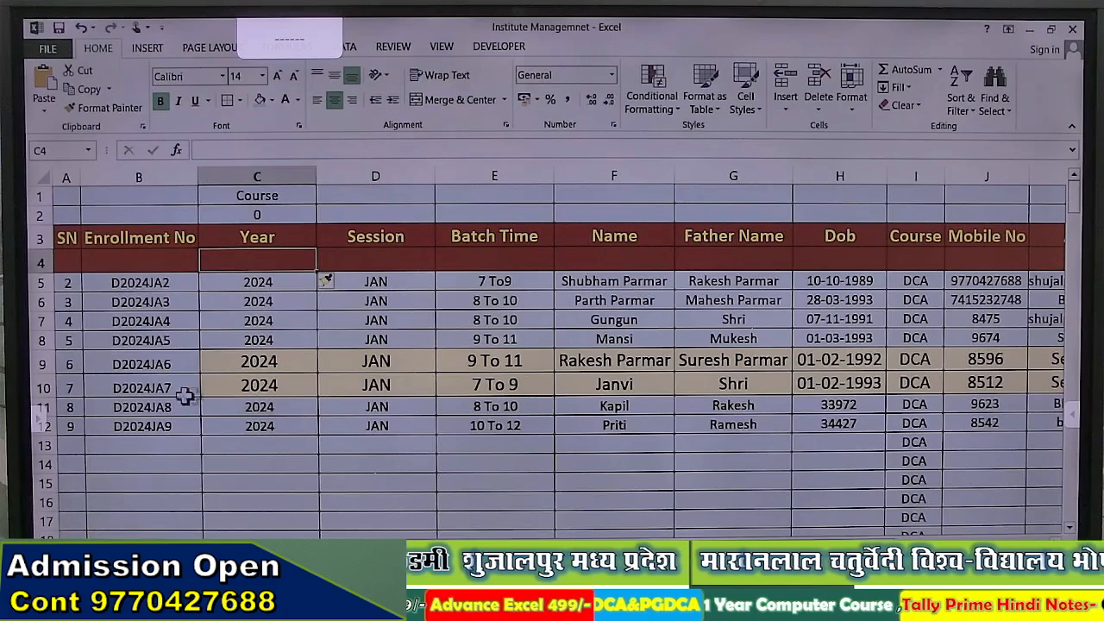
Number the columns in the new row 4, from 0 in A4 through 19 in T4
{"action": "left_click", "coordinate": [71, 261]}
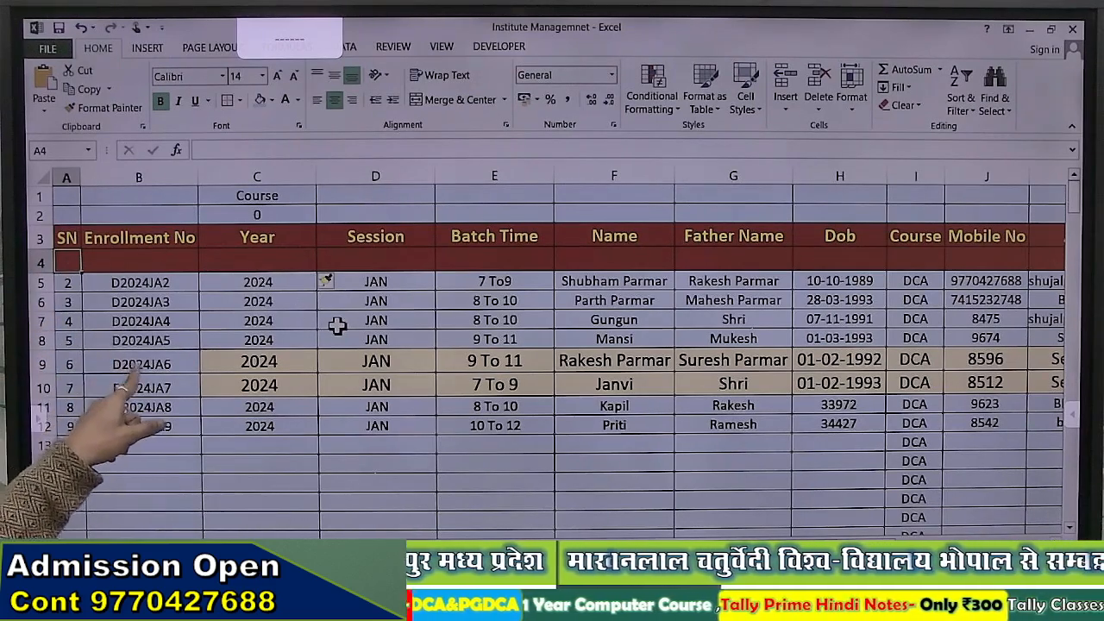
{"action": "type", "text": "0"}
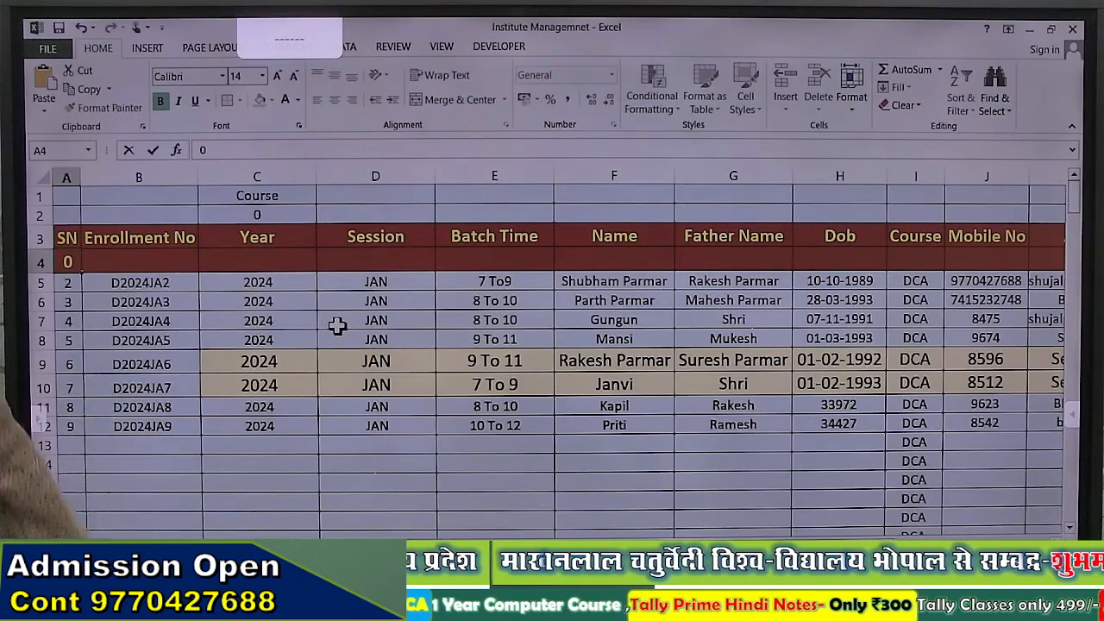
{"action": "key", "text": "Tab"}
{"action": "type", "text": "1"}
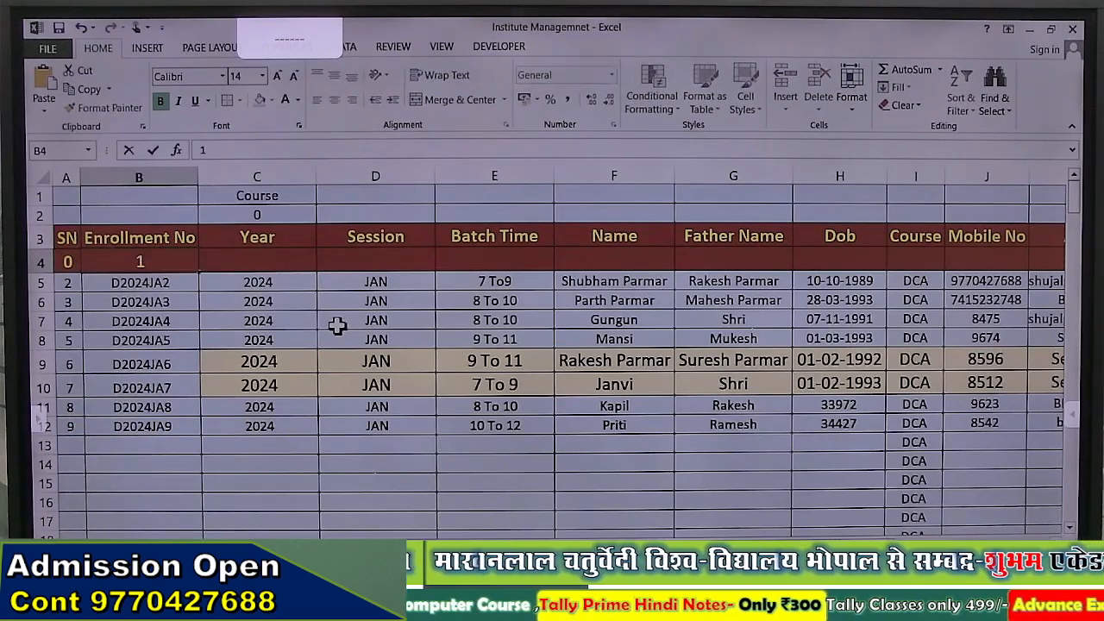
{"action": "key", "text": "Tab"}
{"action": "type", "text": "2"}
{"action": "key", "text": "Tab"}
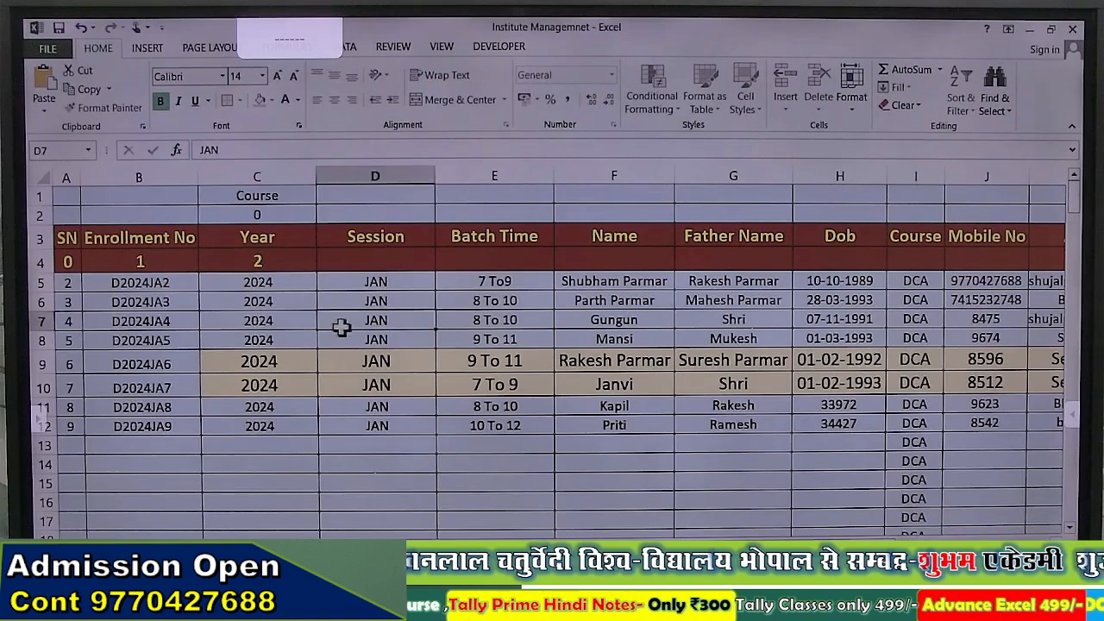
{"action": "left_click_drag", "start_coordinate": [151, 263], "coordinate": [553, 255]}
{"action": "left_click_drag", "start_coordinate": [1074, 243], "coordinate": [1028, 255]}
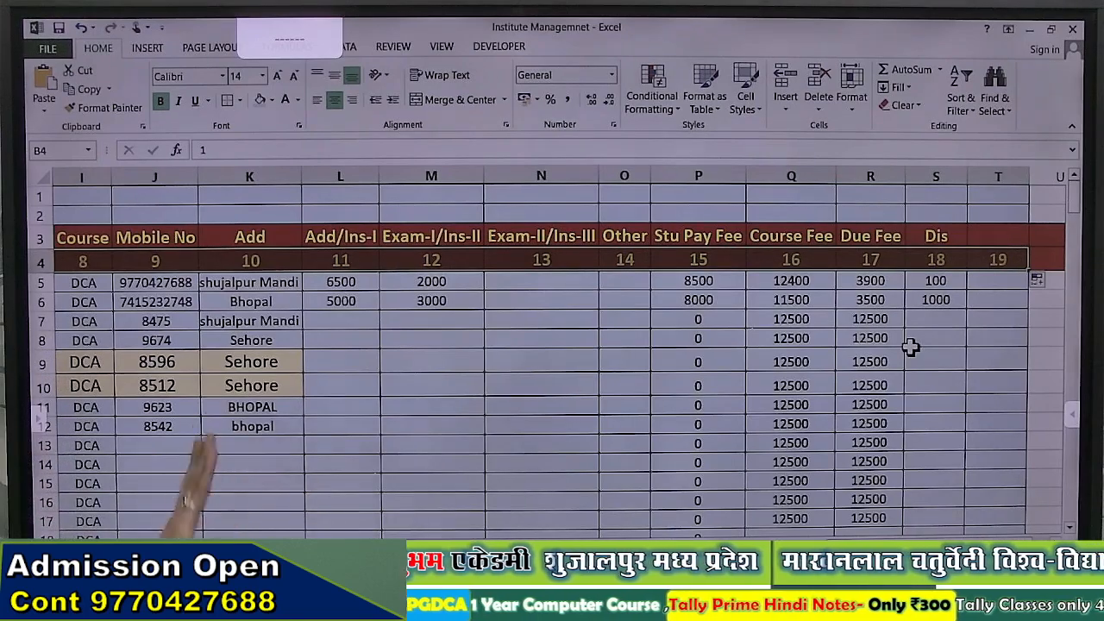
Change the serial number formula in A5 to =IF(C5="","",ROW()-4) and fill it down to A15
{"action": "scroll", "coordinate": [552, 362], "scroll_direction": "left", "scroll_amount": 5}
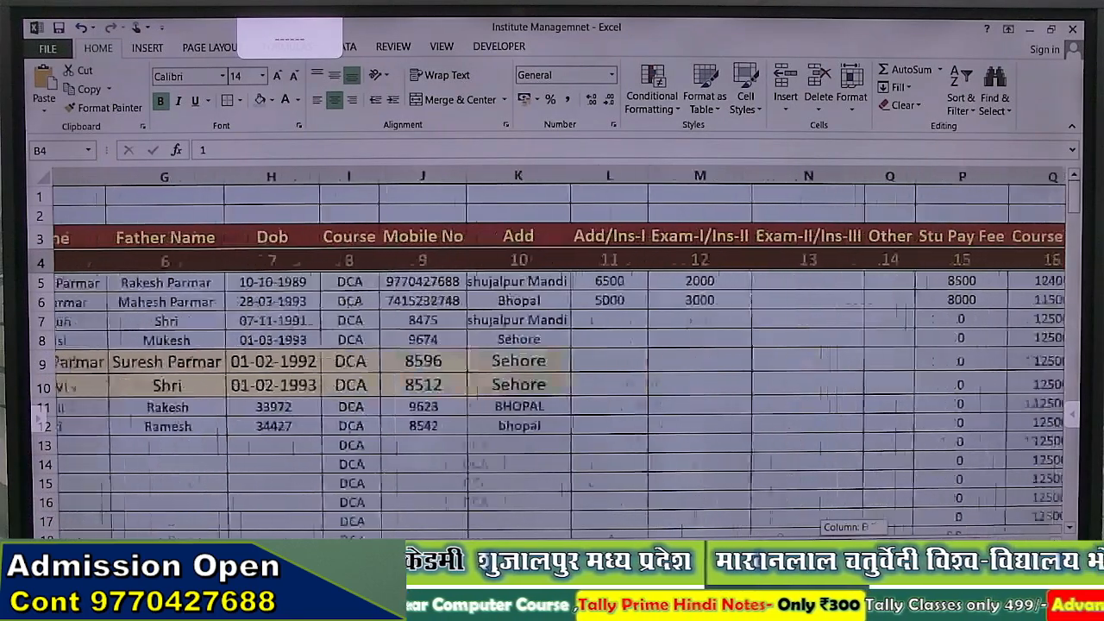
{"action": "left_click", "coordinate": [517, 480]}
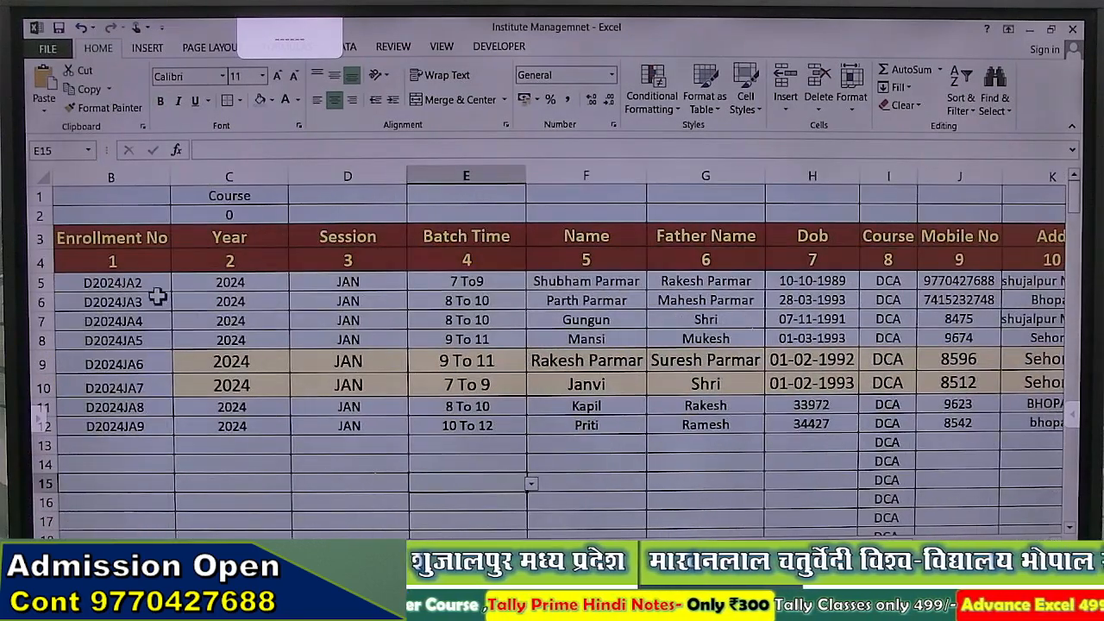
{"action": "left_click_drag", "start_coordinate": [765, 547], "coordinate": [754, 547]}
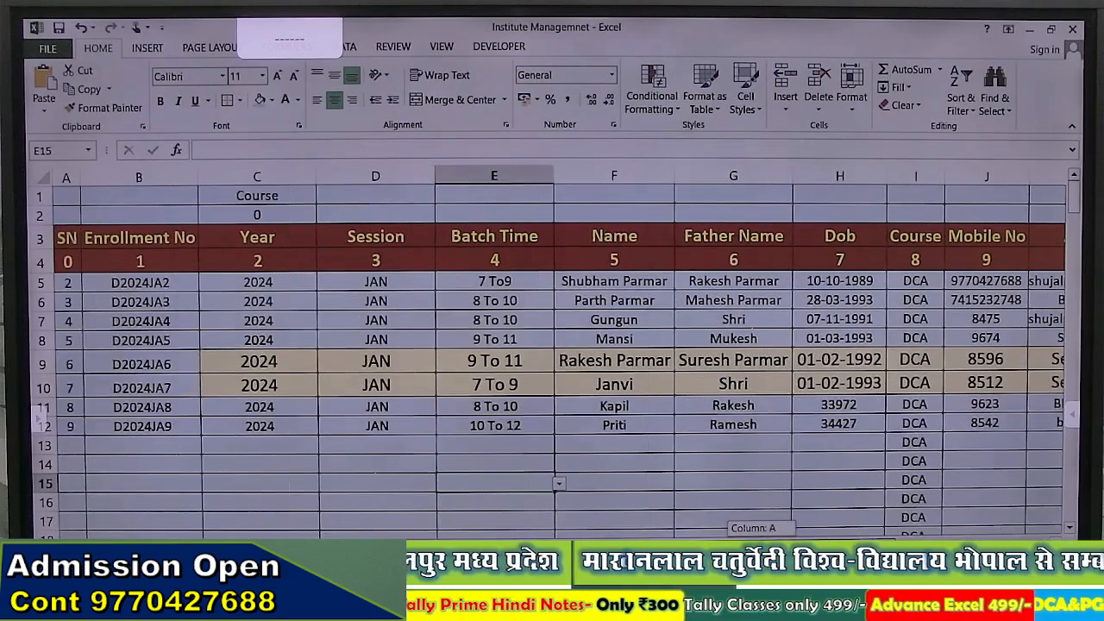
{"action": "left_click", "coordinate": [76, 285]}
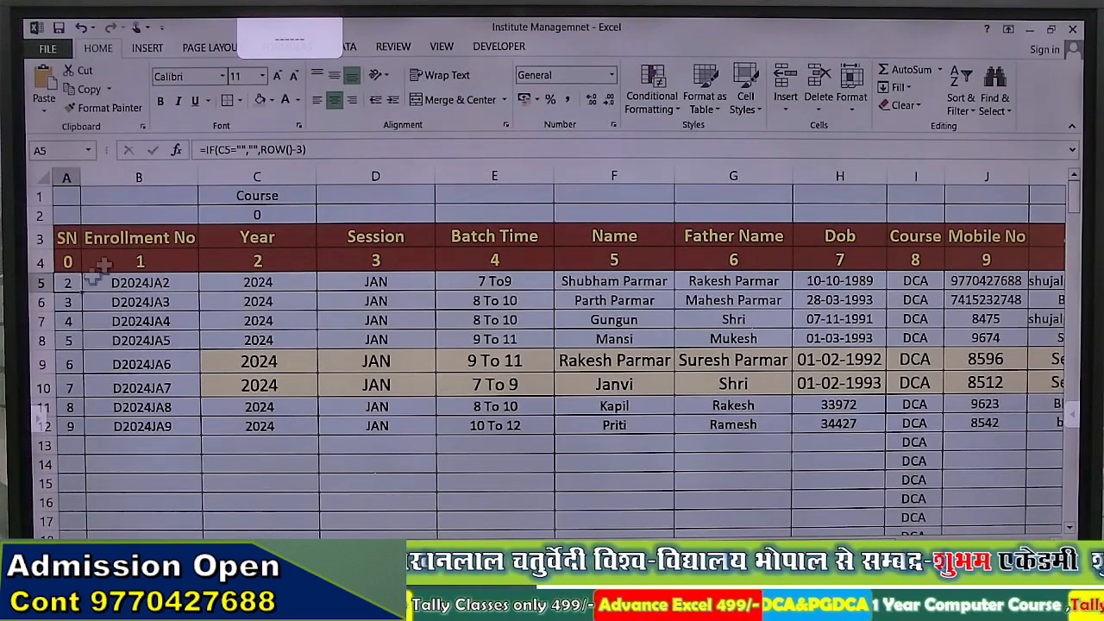
{"action": "left_click", "coordinate": [300, 150]}
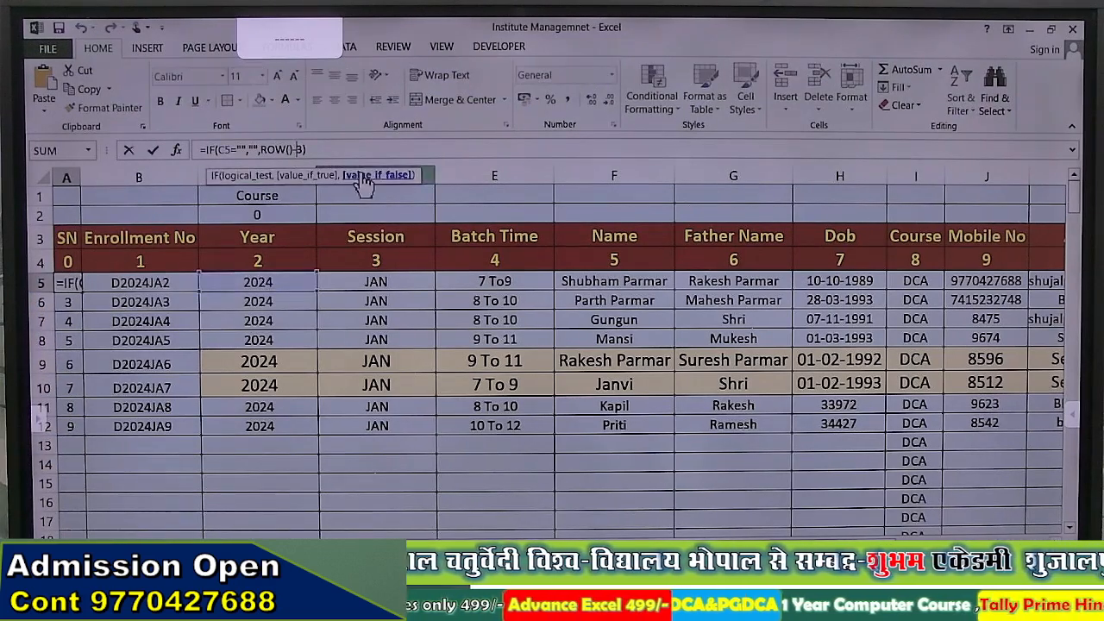
{"action": "type", "text": "4"}
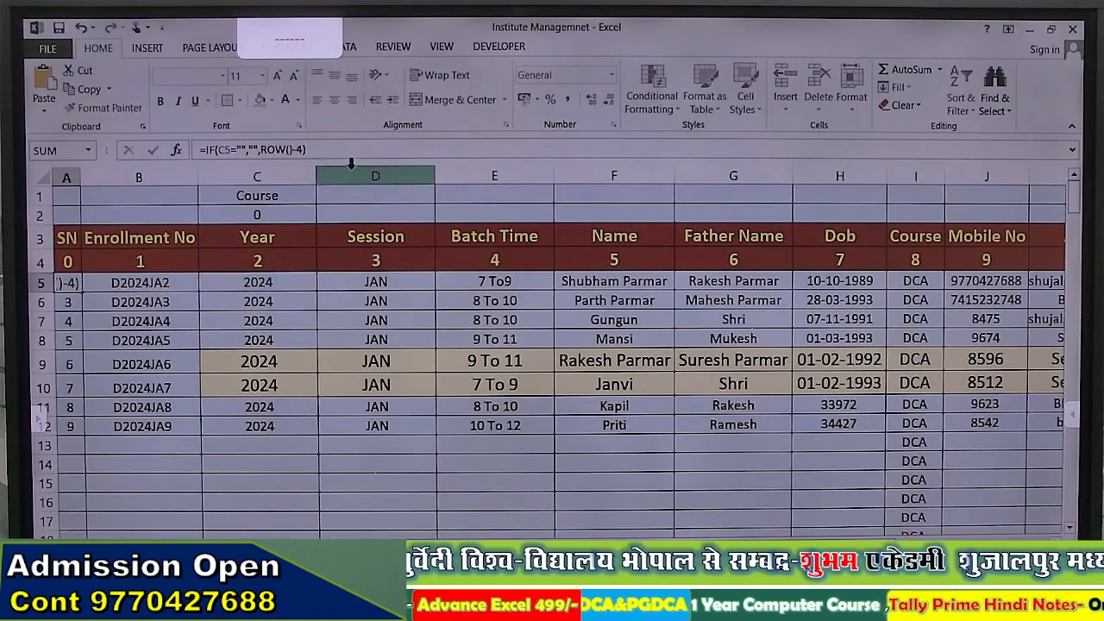
{"action": "key", "text": "Return"}
{"action": "left_click", "coordinate": [73, 284]}
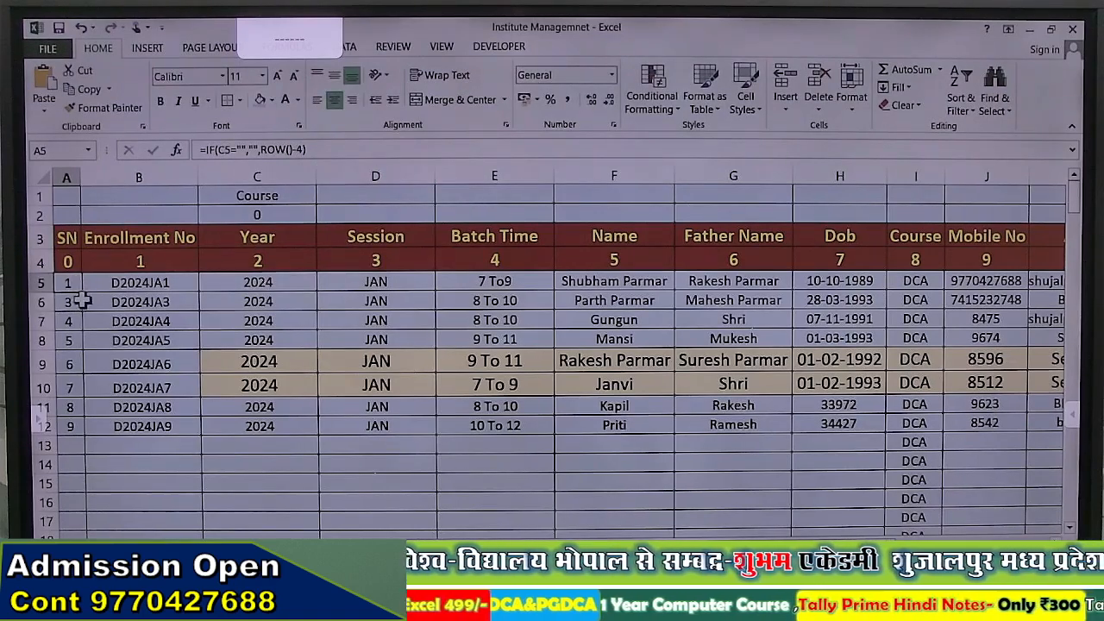
{"action": "left_click_drag", "start_coordinate": [82, 293], "coordinate": [91, 492]}
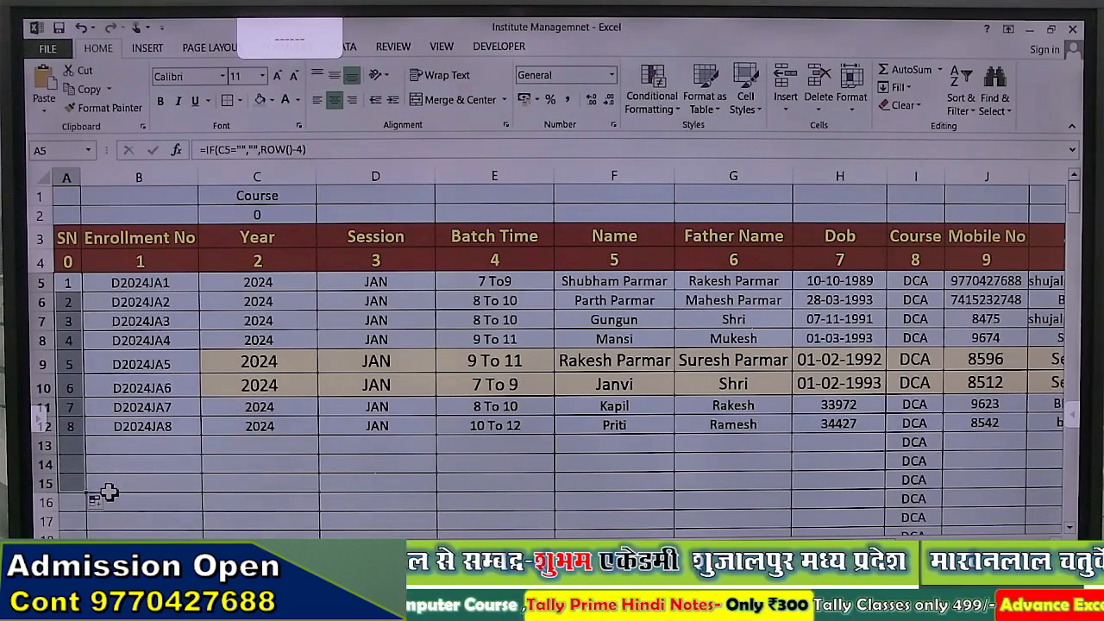
{"action": "left_click", "coordinate": [243, 447]}
Enter =VLOOKUP(D7,Database!B3:S13000,5,0) in cell B9 of the receipt sheet to retrieve the student's name
{"action": "left_click", "coordinate": [164, 547]}
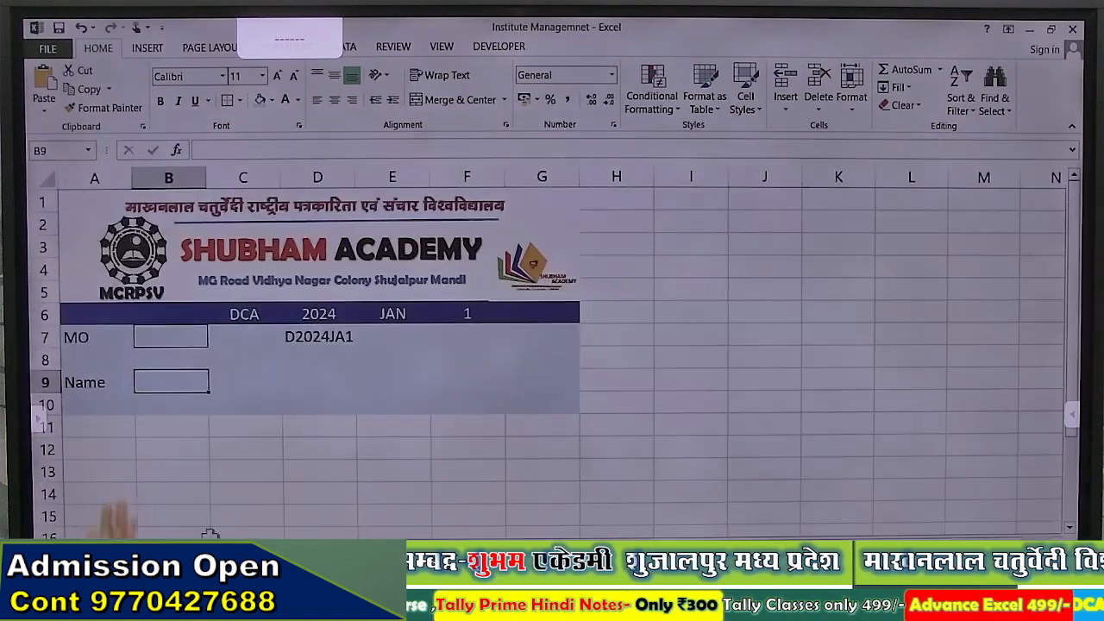
{"action": "type", "text": "=vl"}
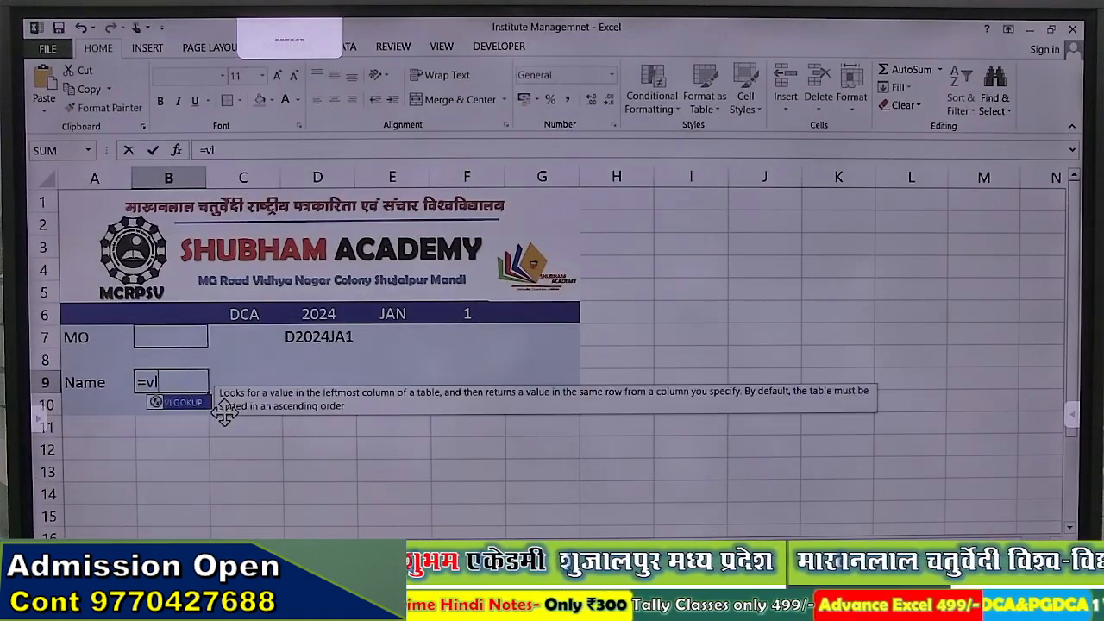
{"action": "type", "text": "ookup("}
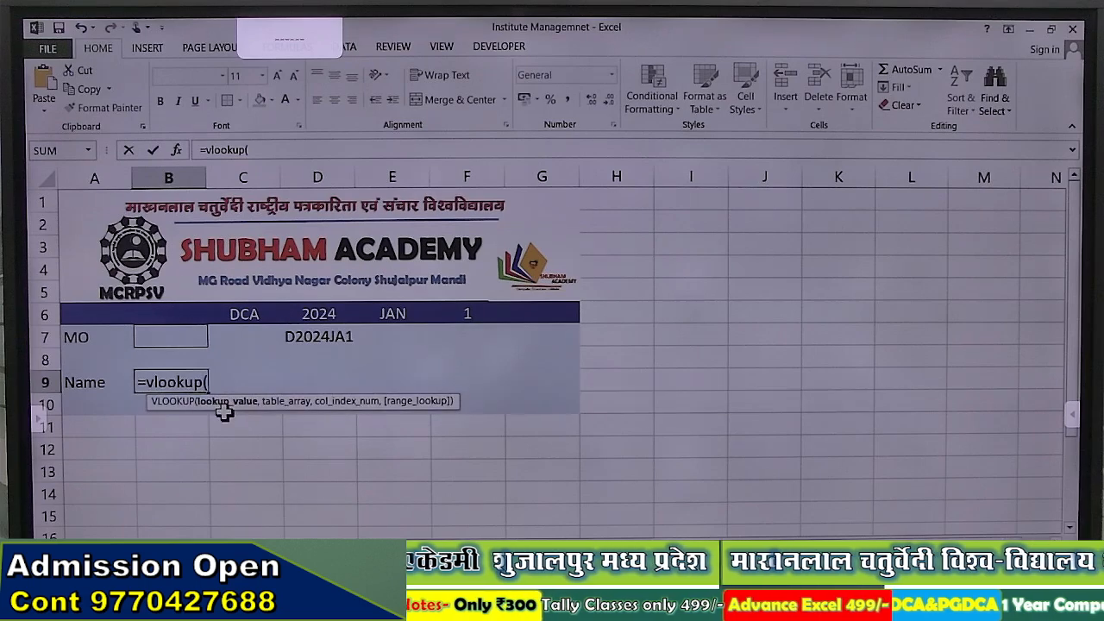
{"action": "left_click", "coordinate": [295, 340]}
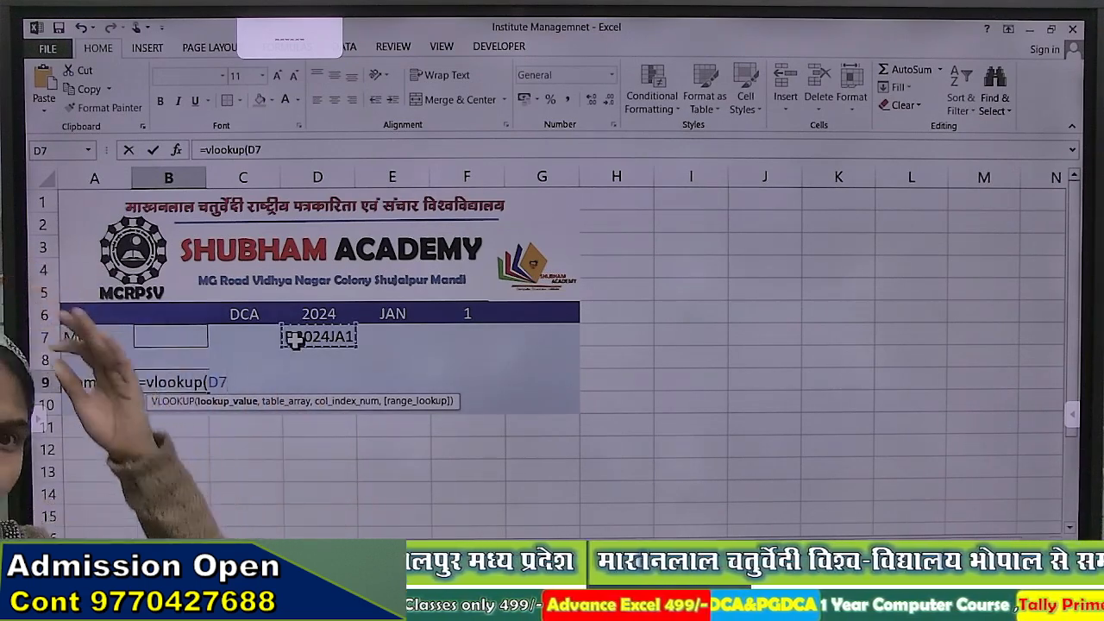
{"action": "type", "text": ","}
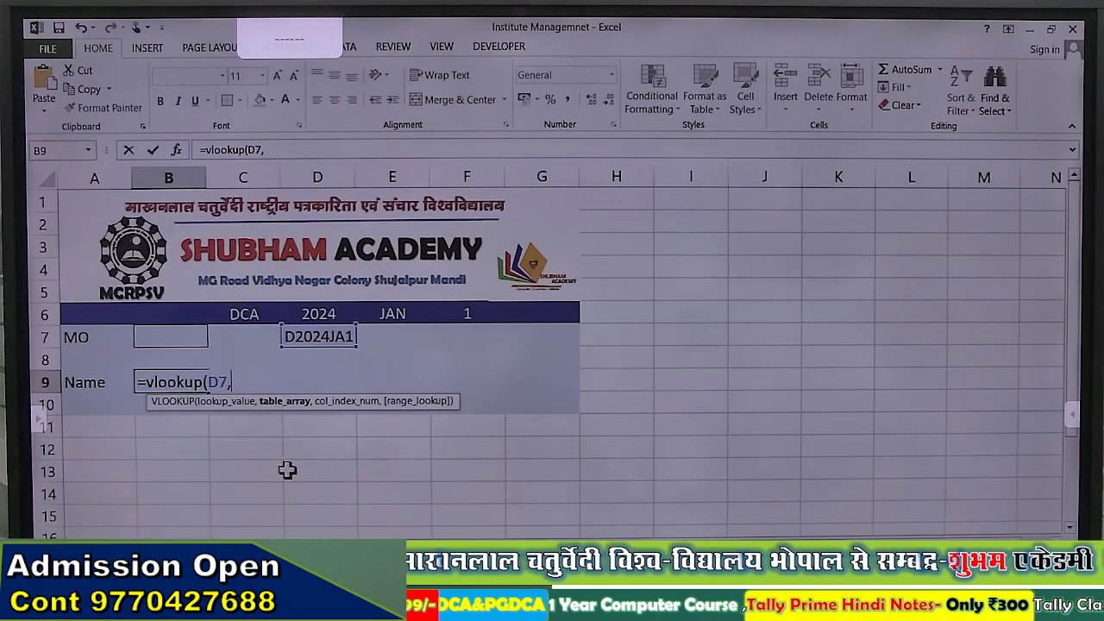
{"action": "left_click", "coordinate": [263, 547]}
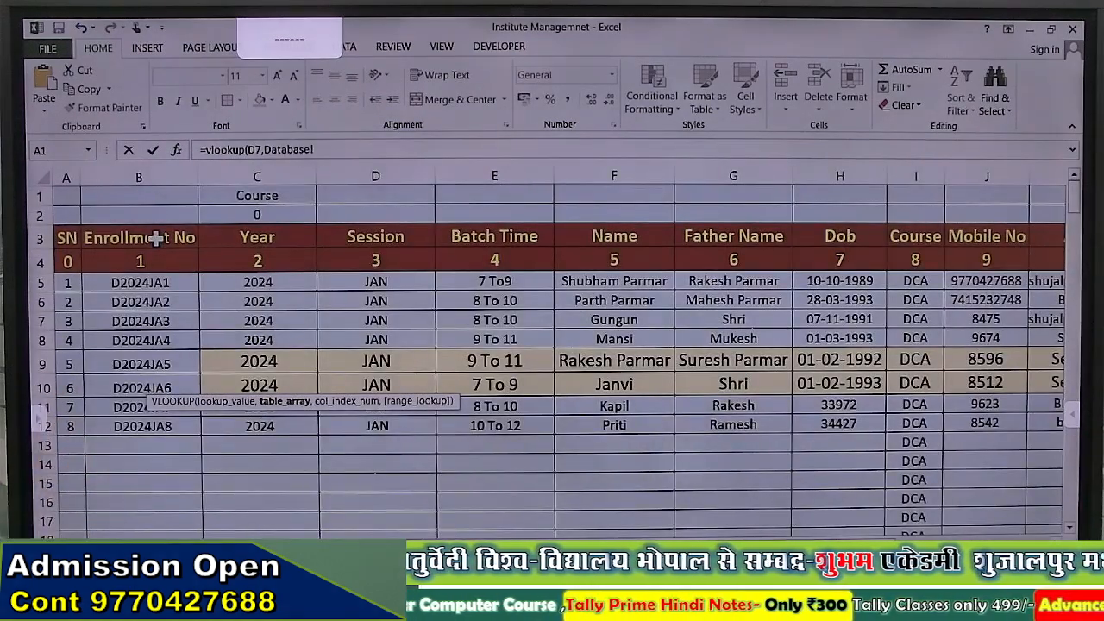
{"action": "left_click_drag", "start_coordinate": [154, 238], "coordinate": [883, 444]}
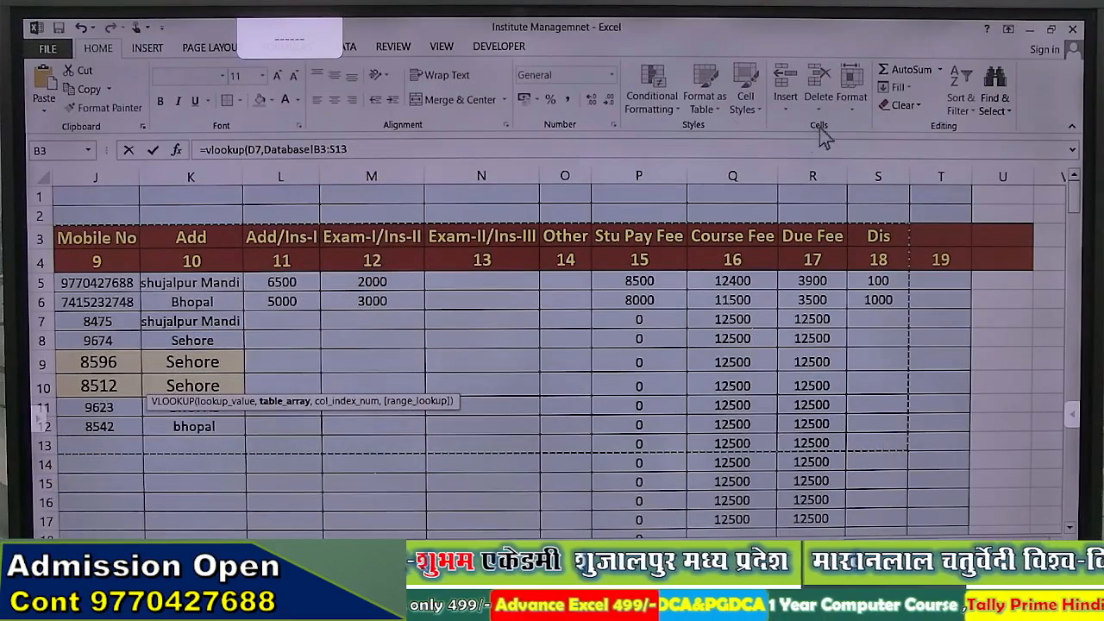
{"action": "left_click", "coordinate": [483, 151]}
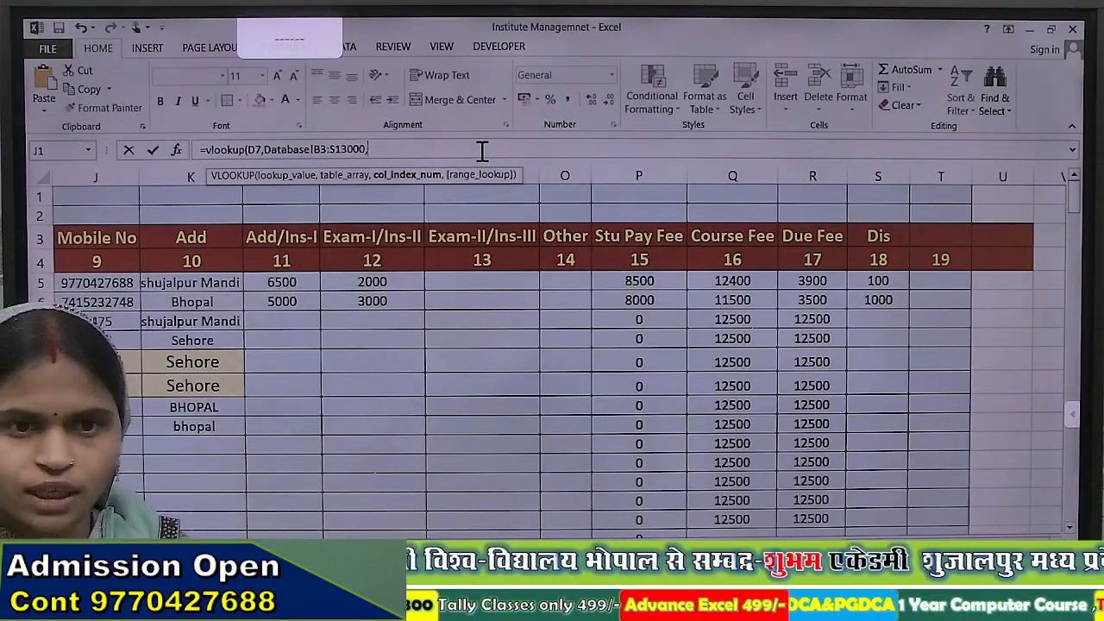
{"action": "left_click_drag", "start_coordinate": [790, 549], "coordinate": [707, 549]}
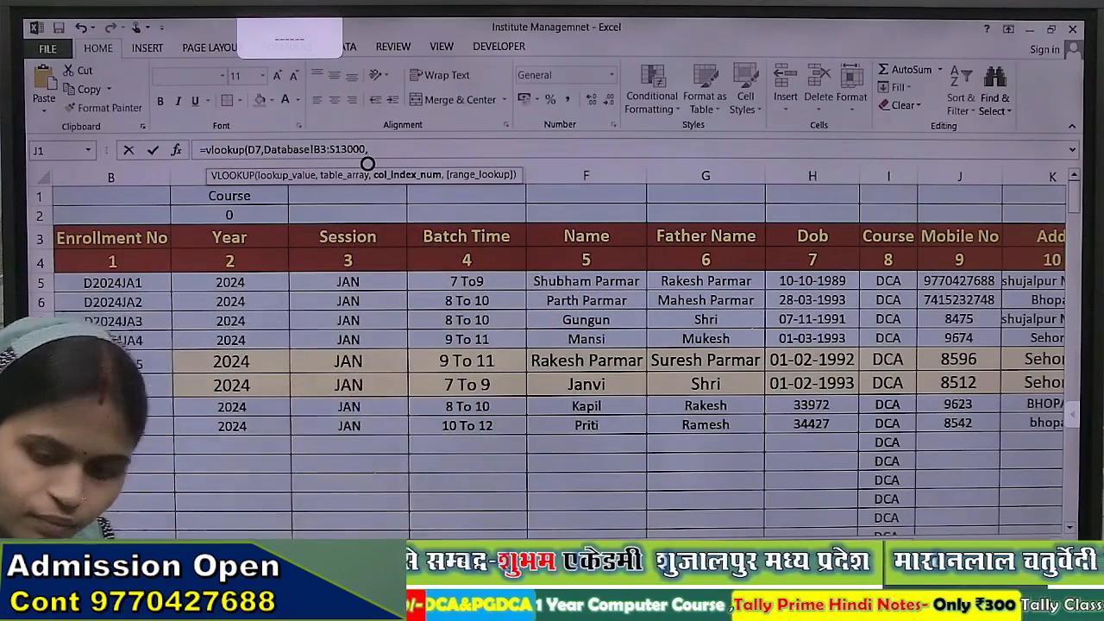
{"action": "type", "text": ","}
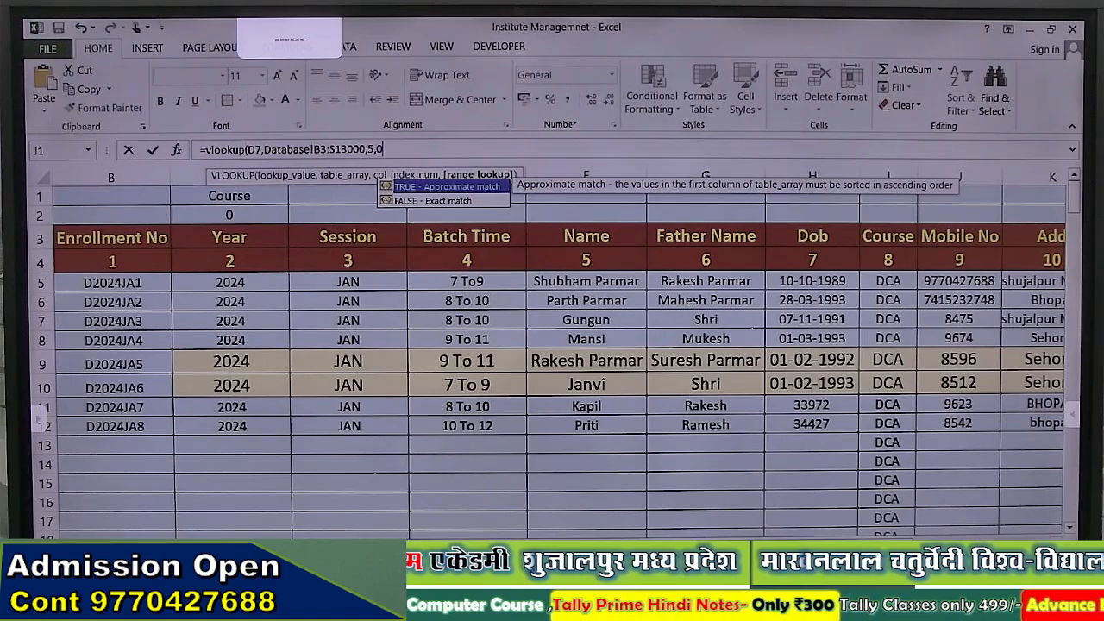
{"action": "type", "text": "0)"}
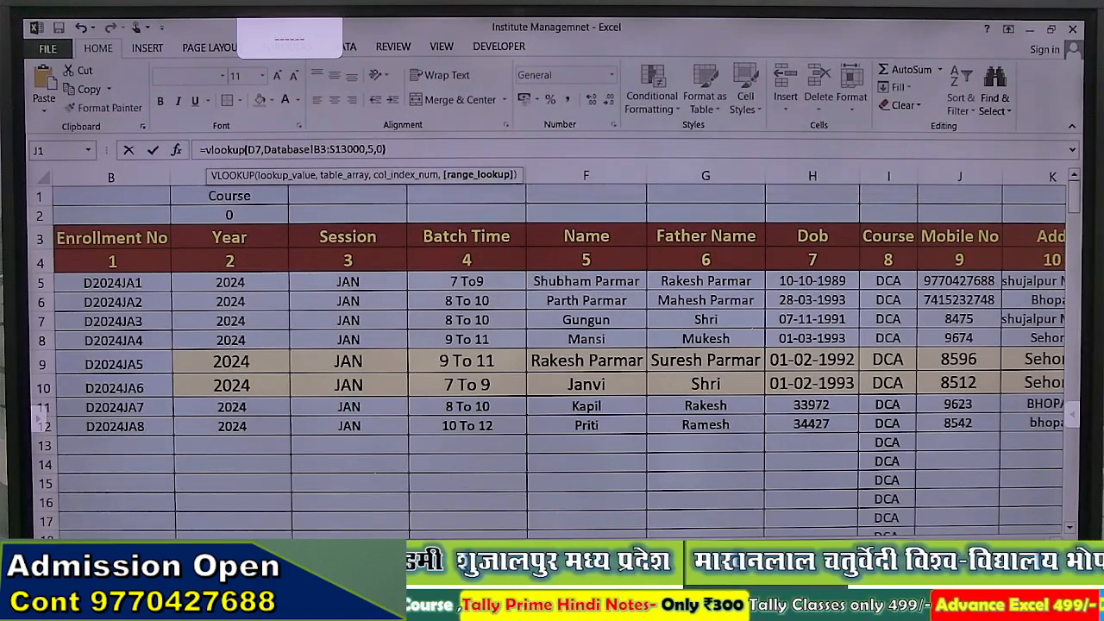
{"action": "key", "text": "Return"}
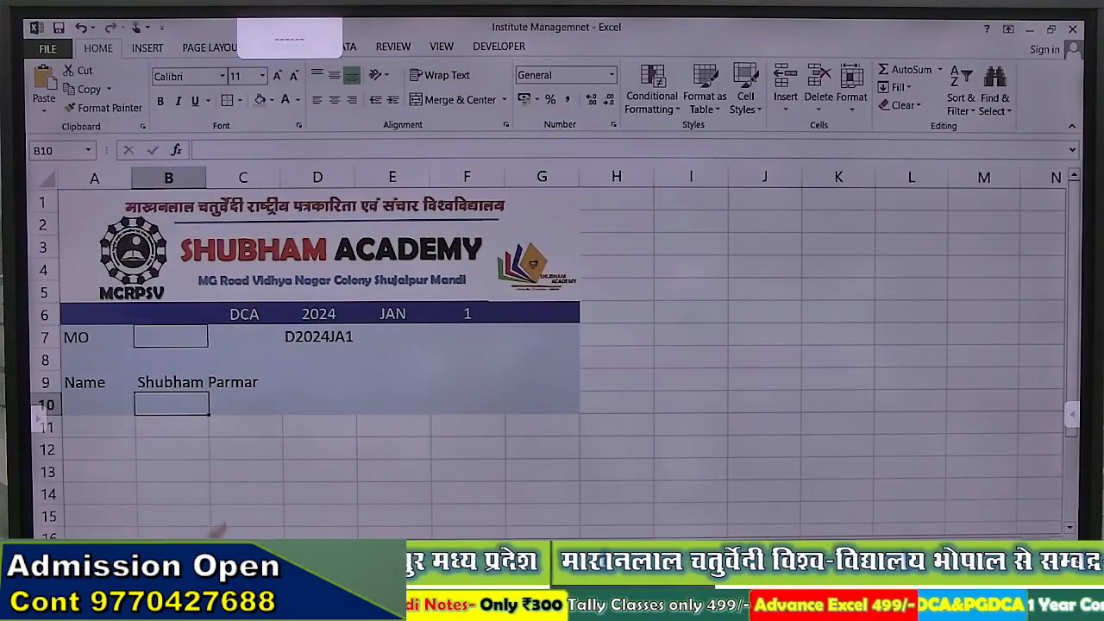
Test the name lookup on the receipt sheet by setting the student number in F6 to 2 and to 3
{"action": "key", "text": "ctrl+Page_Up"}
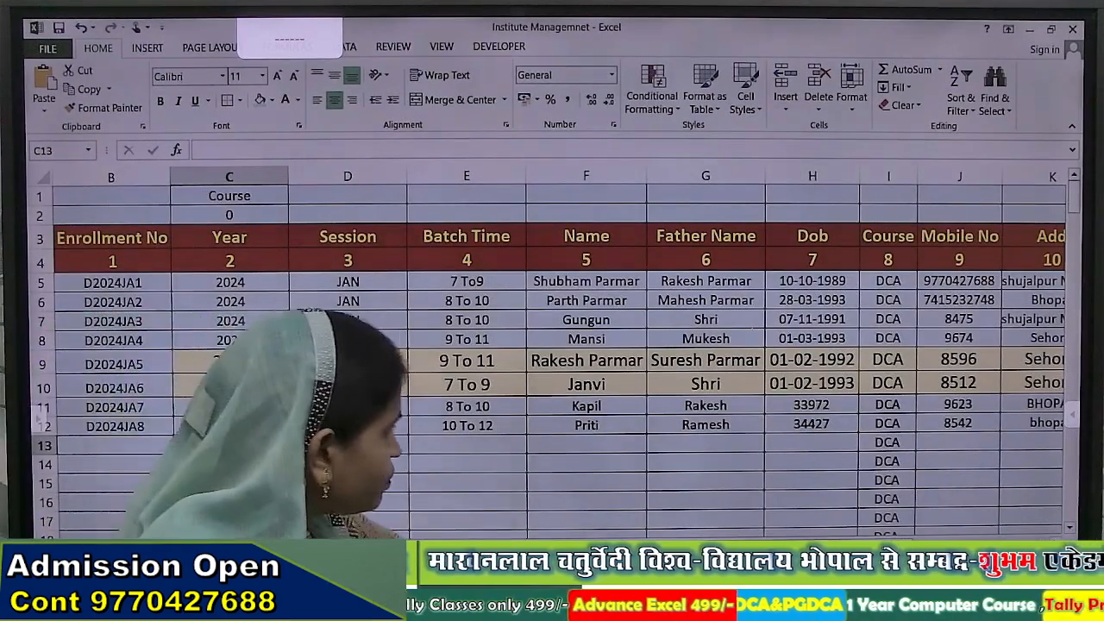
{"action": "scroll", "coordinate": [561, 354], "scroll_direction": "left", "scroll_amount": 1}
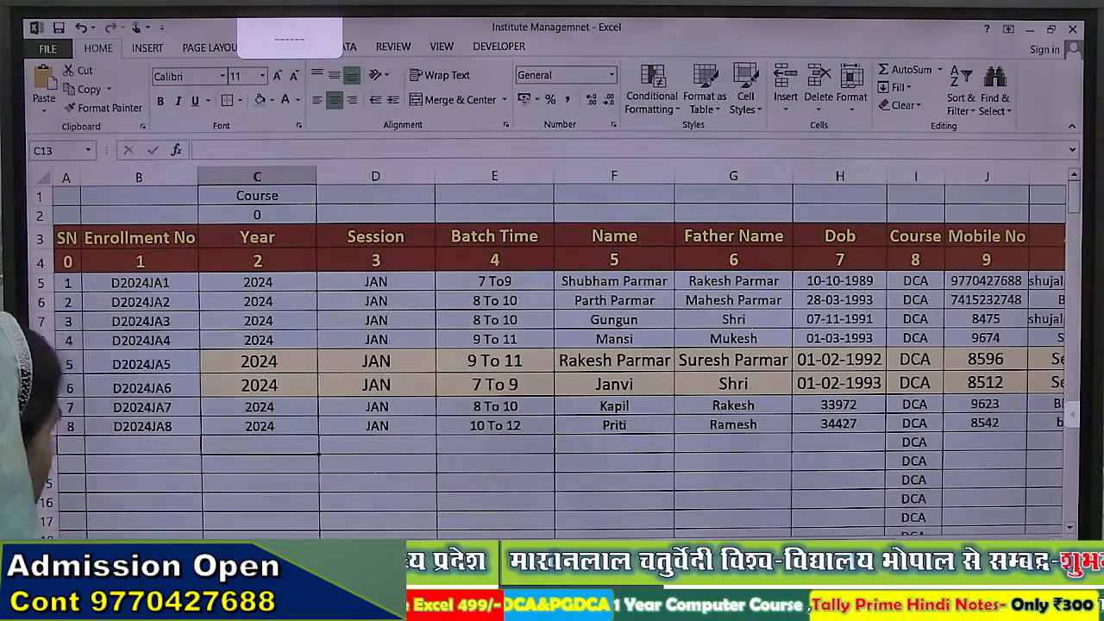
{"action": "key", "text": "ctrl+Page_Down"}
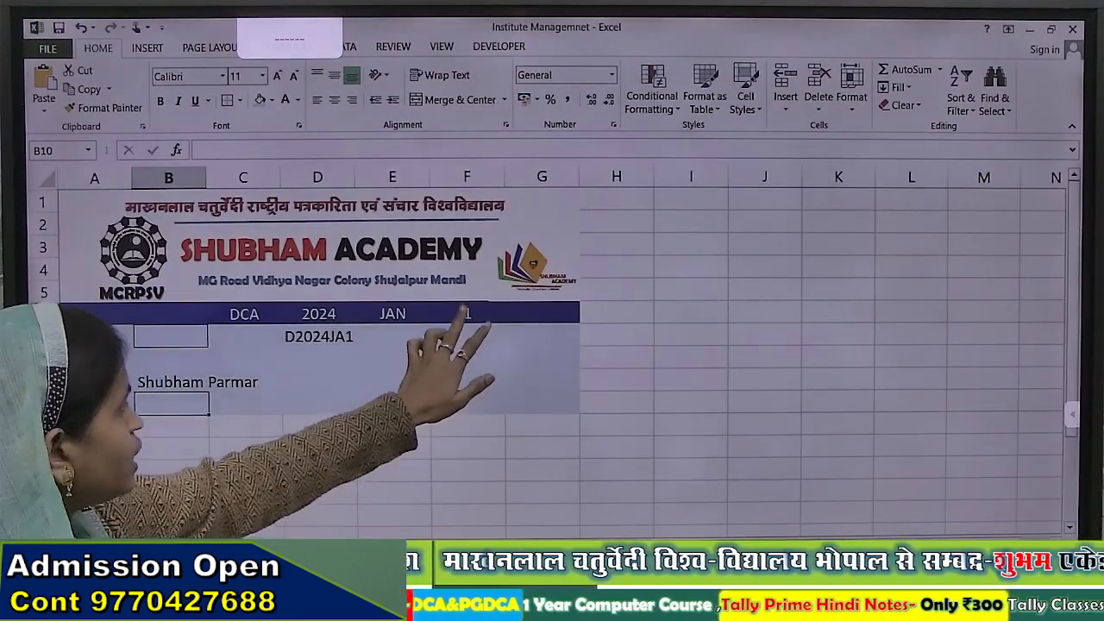
{"action": "left_click", "coordinate": [466, 313]}
{"action": "type", "text": "2"}
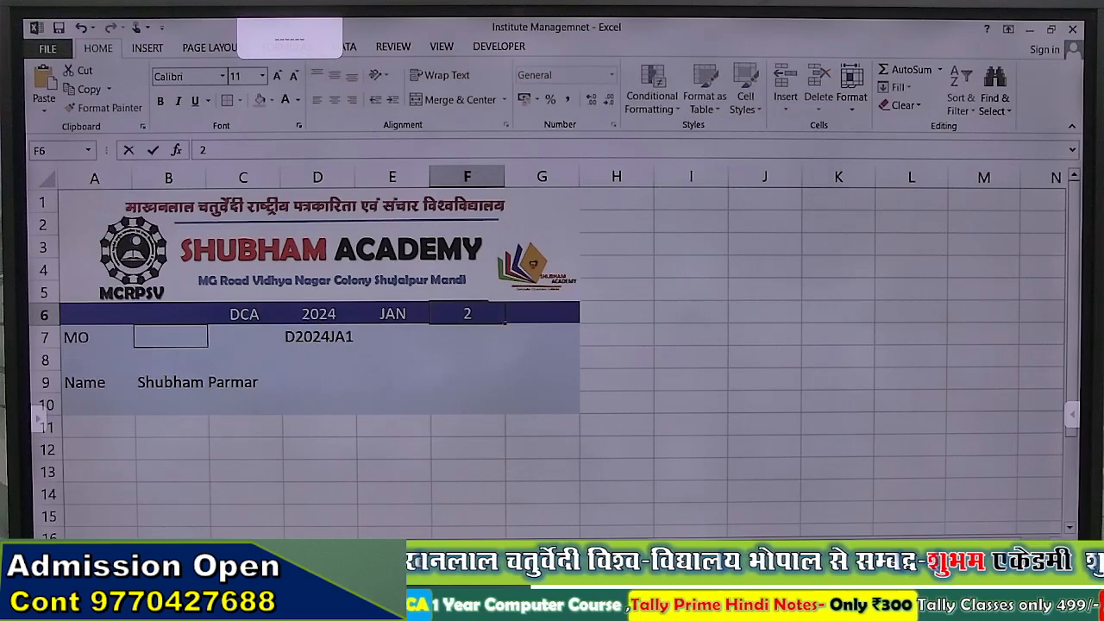
{"action": "key", "text": "Return"}
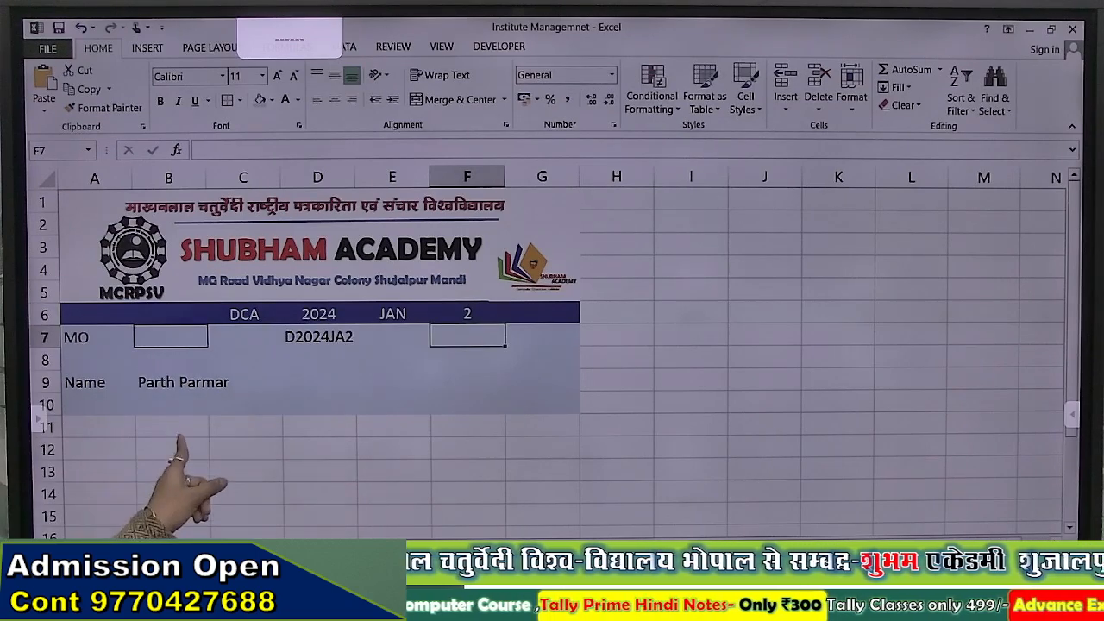
{"action": "key", "text": "Up"}
{"action": "type", "text": "3"}
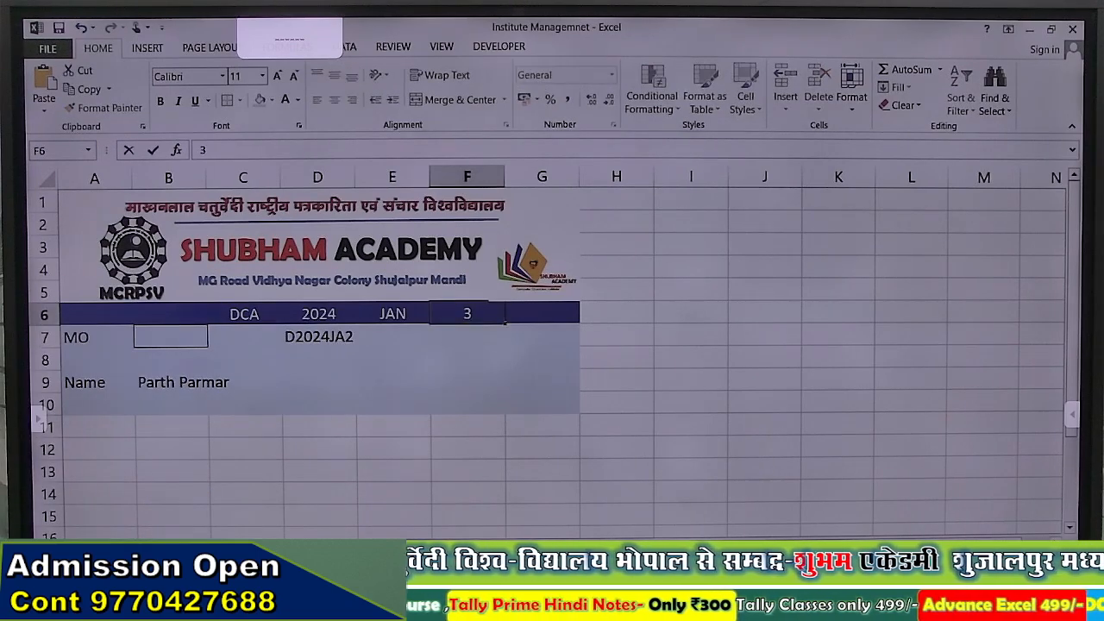
{"action": "key", "text": "Return"}
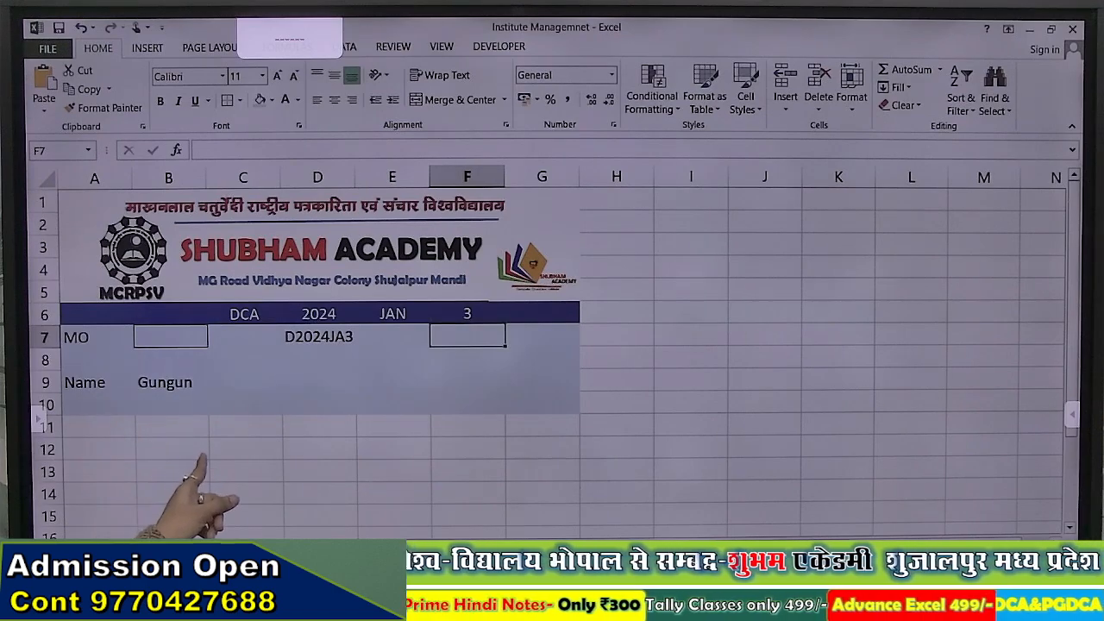
Change the first PGDCA serial number formula in A55 of the Database sheet to =IF(C55="","",ROW()-54) and fill it down the column
{"action": "key", "text": "ctrl+Page_Up"}
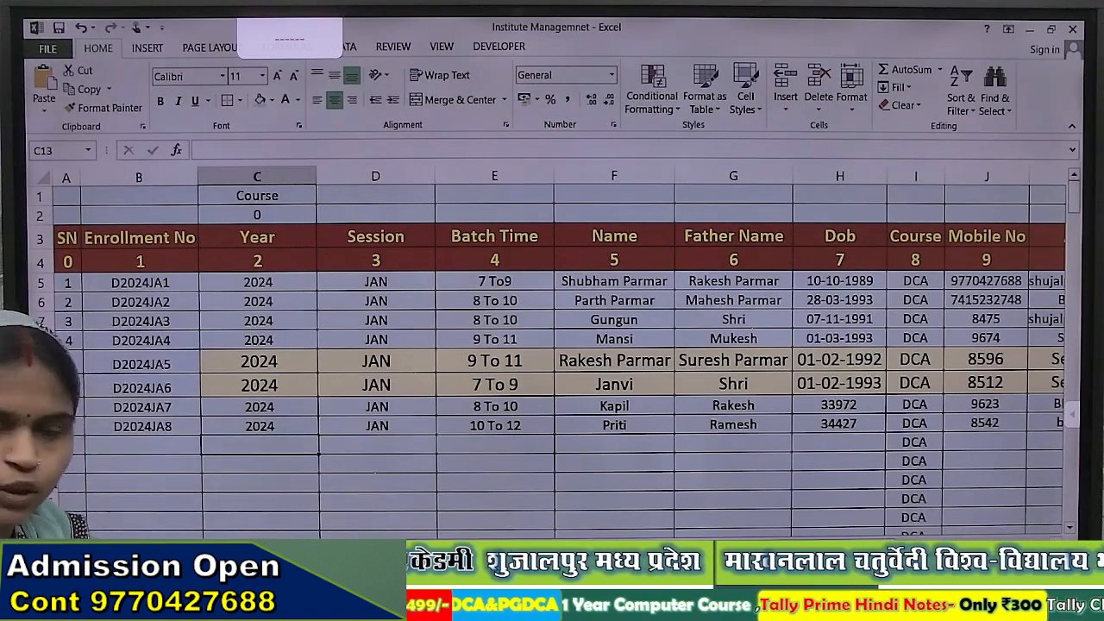
{"action": "scroll", "coordinate": [593, 347], "scroll_direction": "down", "scroll_amount": 17}
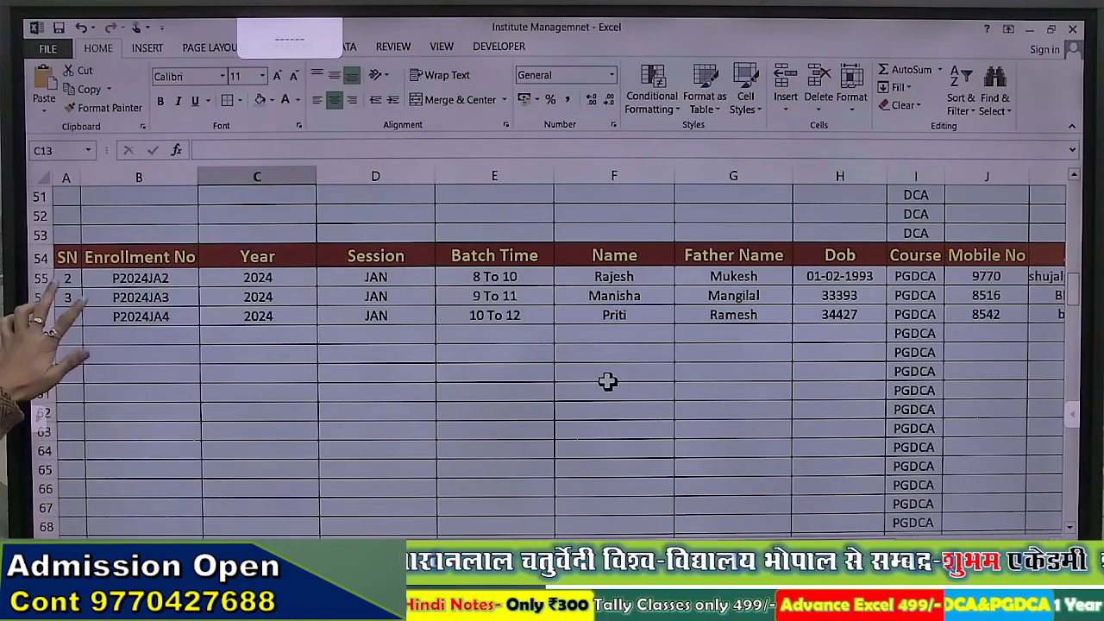
{"action": "left_click", "coordinate": [67, 277]}
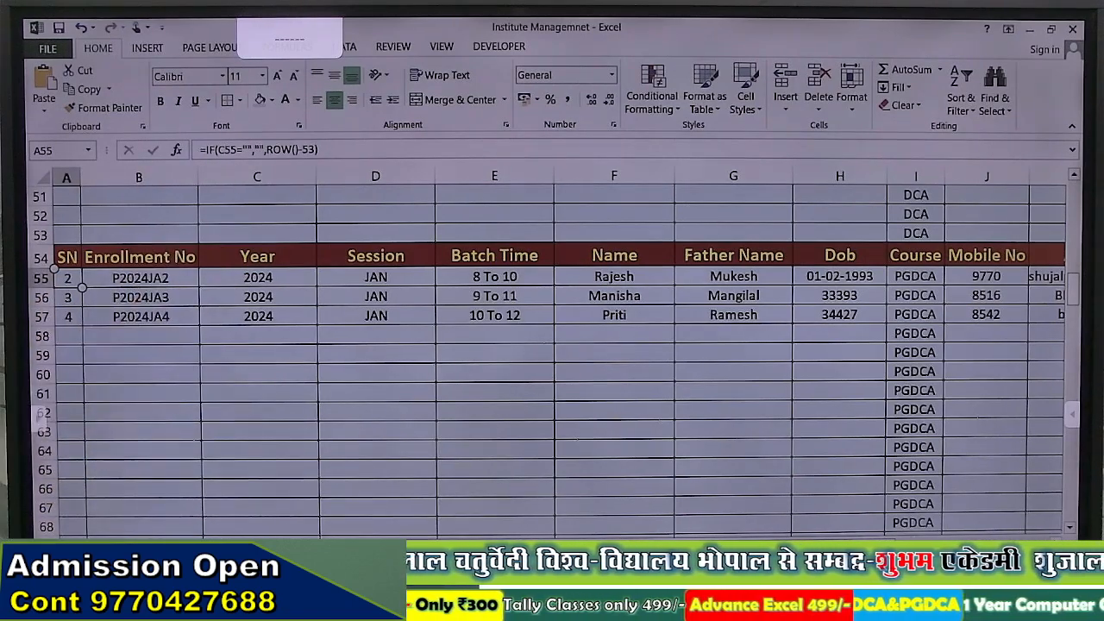
{"action": "left_click", "coordinate": [316, 152]}
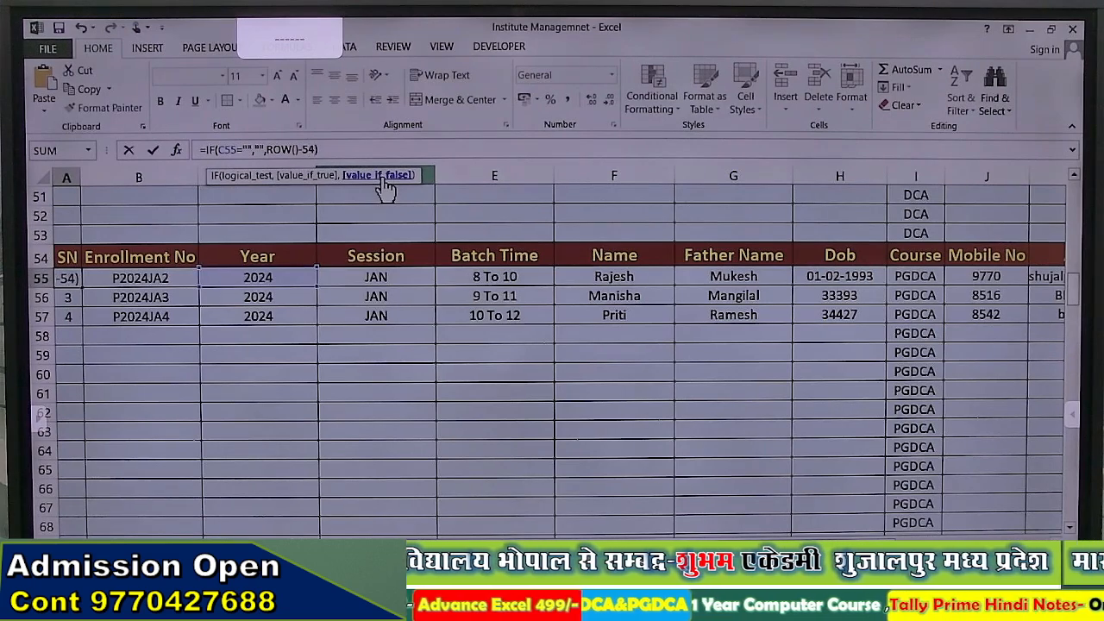
{"action": "key", "text": "Return"}
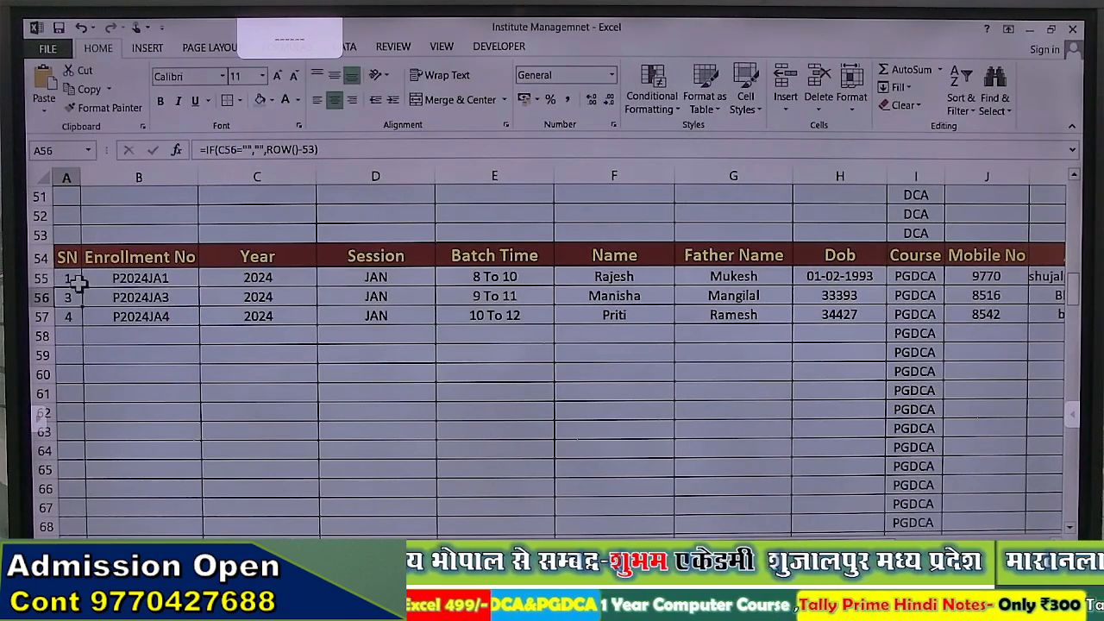
{"action": "left_click", "coordinate": [78, 281]}
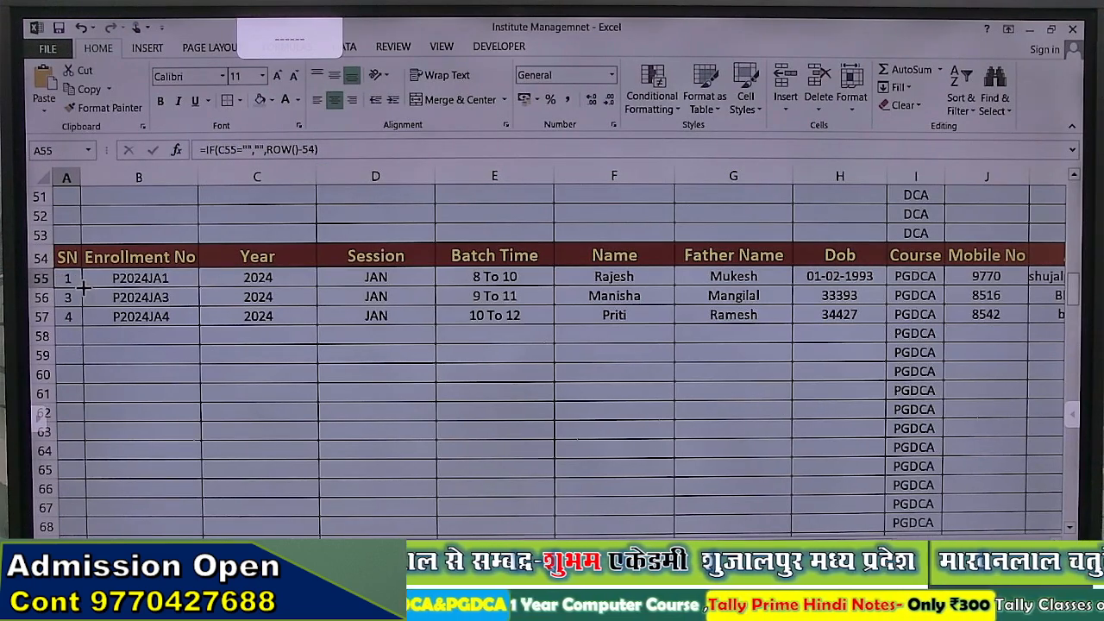
{"action": "left_click", "coordinate": [190, 444]}
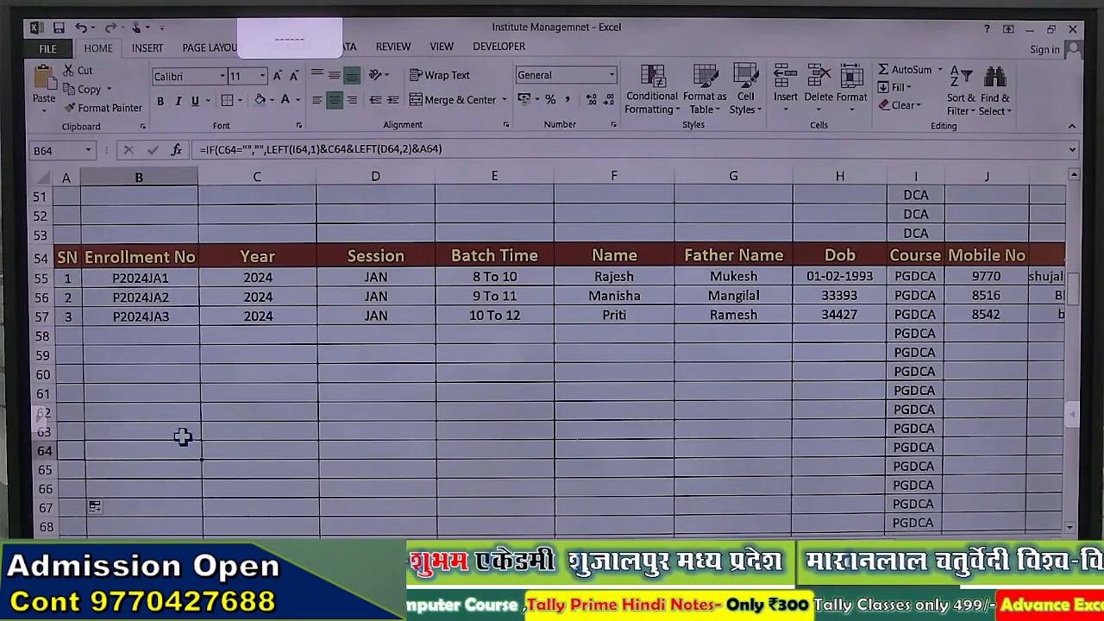
Set the receipt's course in C6 to PGDCA and the student number in F6 to 1
{"action": "key", "text": "ctrl+Page_Down"}
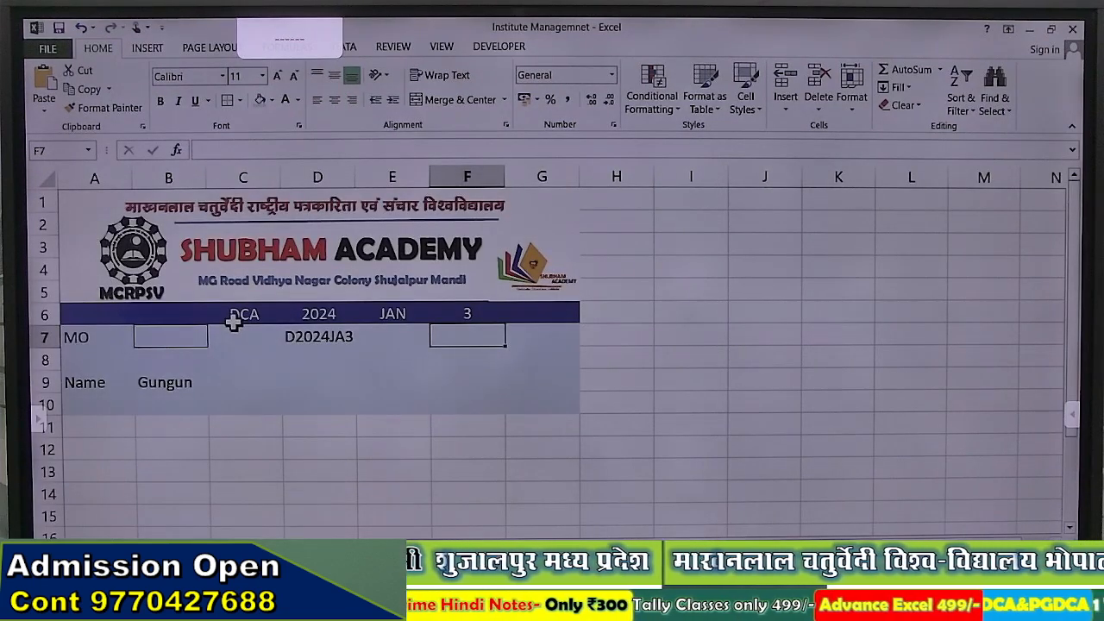
{"action": "key", "text": "ctrl+Page_Up"}
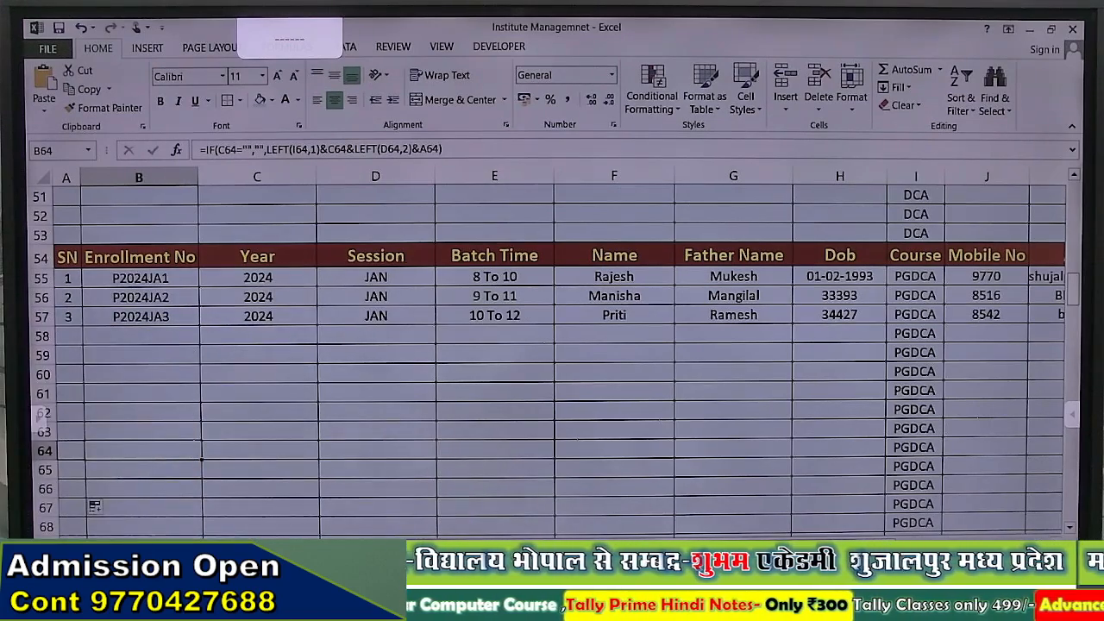
{"action": "key", "text": "ctrl+Page_Down"}
{"action": "left_click", "coordinate": [245, 313]}
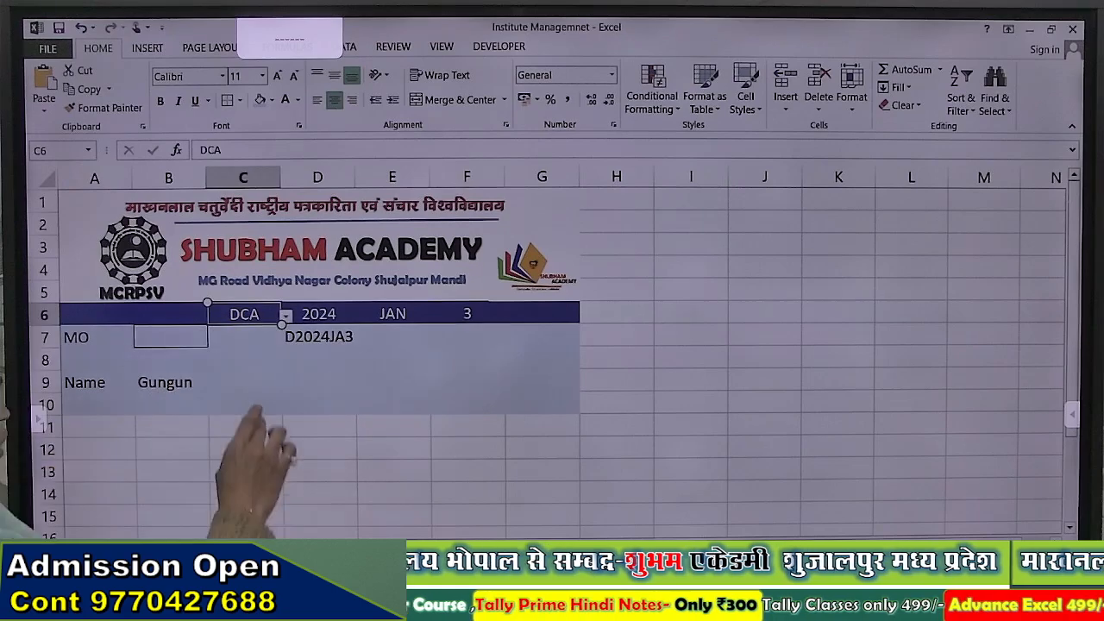
{"action": "left_click", "coordinate": [284, 316]}
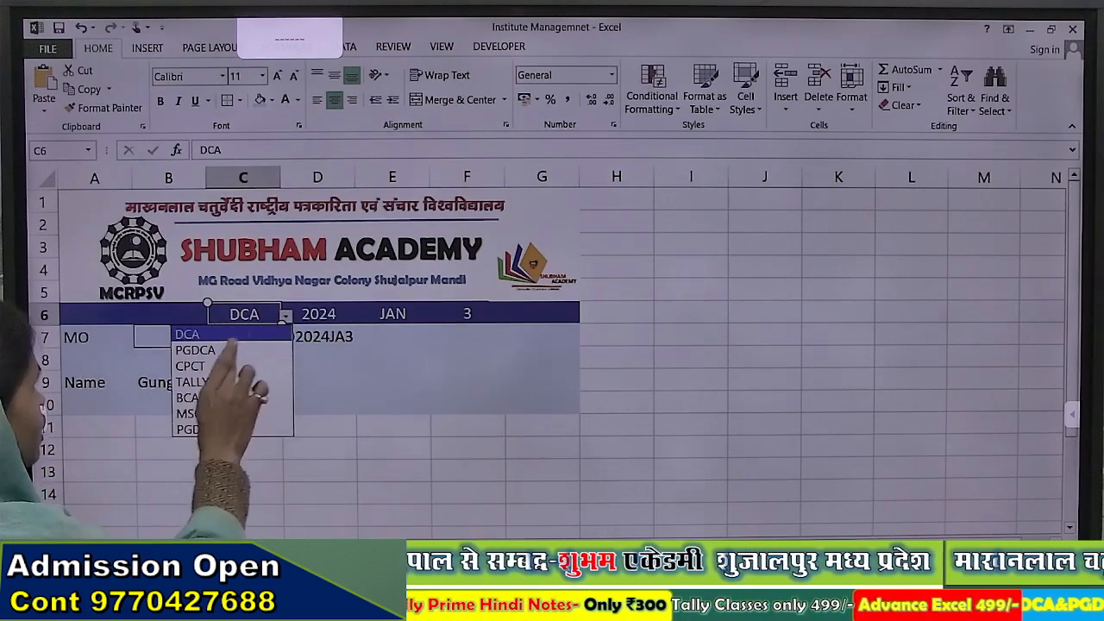
{"action": "left_click", "coordinate": [195, 350]}
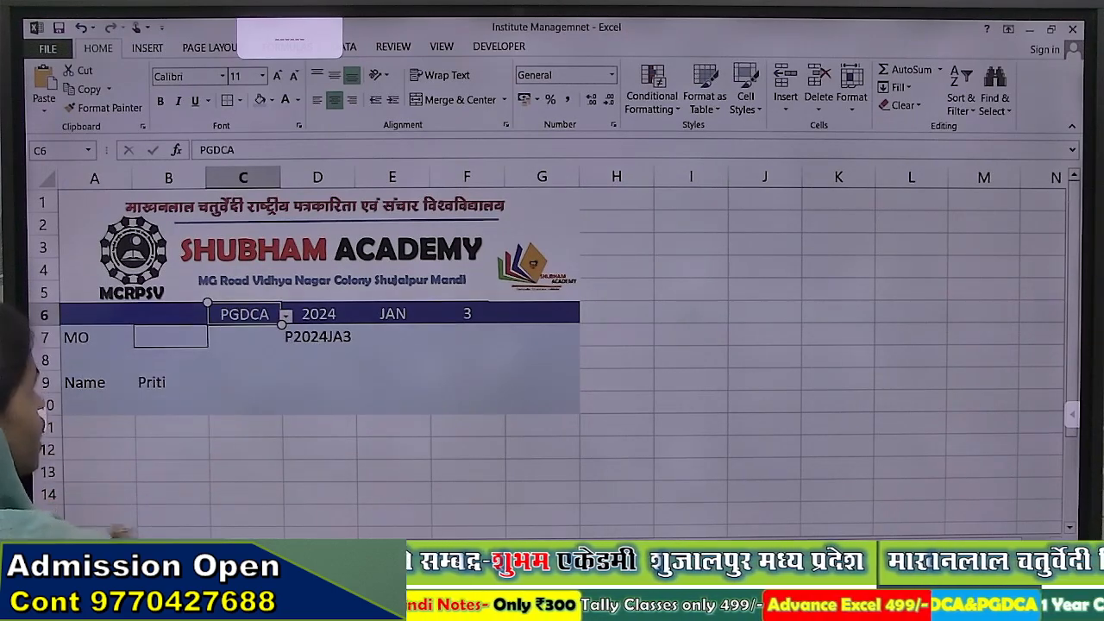
{"action": "left_click", "coordinate": [467, 313]}
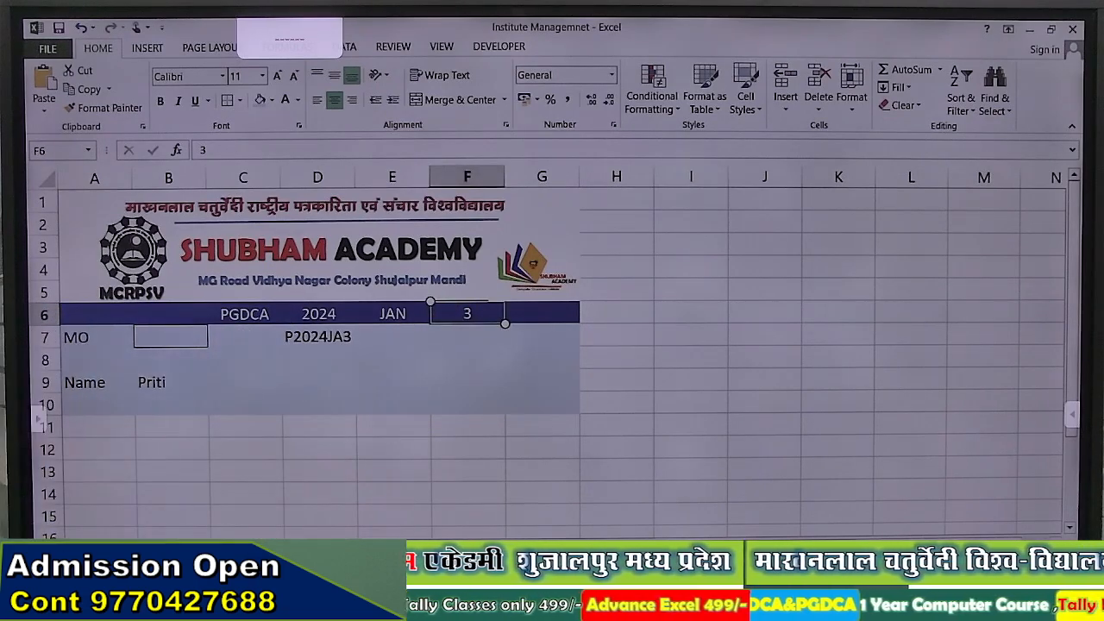
{"action": "type", "text": "1"}
{"action": "key", "text": "Return"}
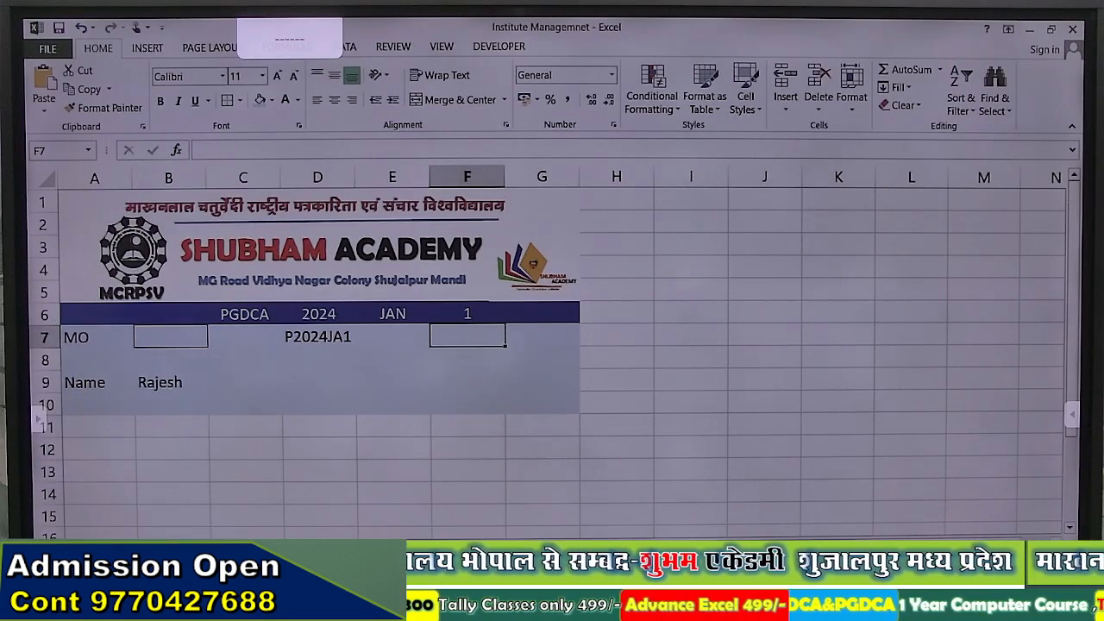
Copy the name lookup formula =VLOOKUP(D7,Database!B3:S13000,5,0) from B9 into cell E9 of the receipt sheet
{"action": "key", "text": "ctrl+Page_Up"}
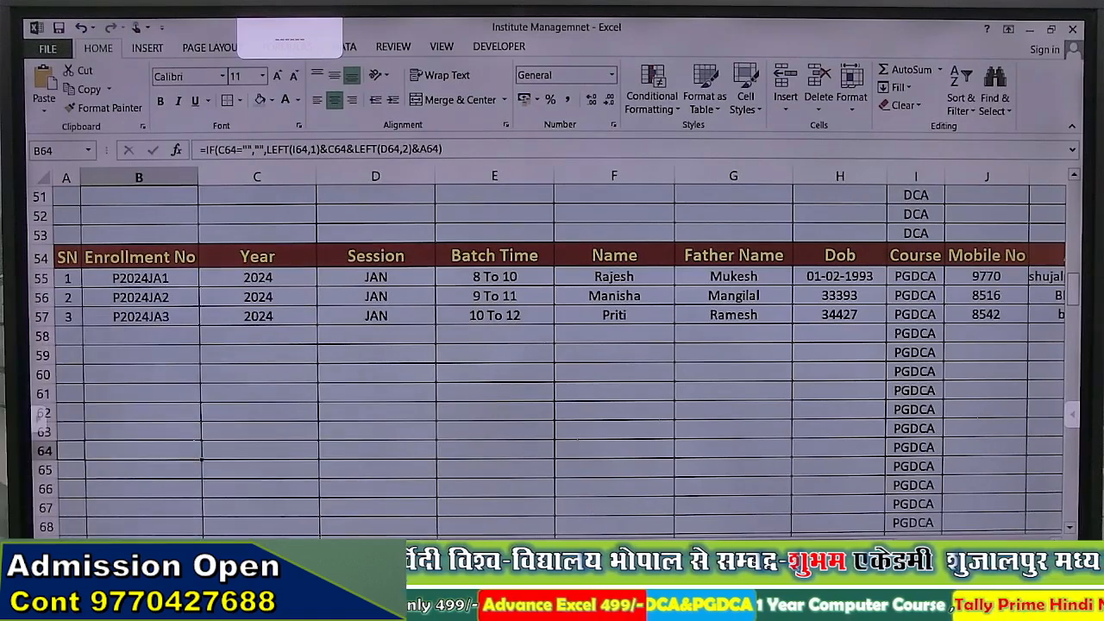
{"action": "scroll", "coordinate": [466, 343], "scroll_direction": "up", "scroll_amount": 17}
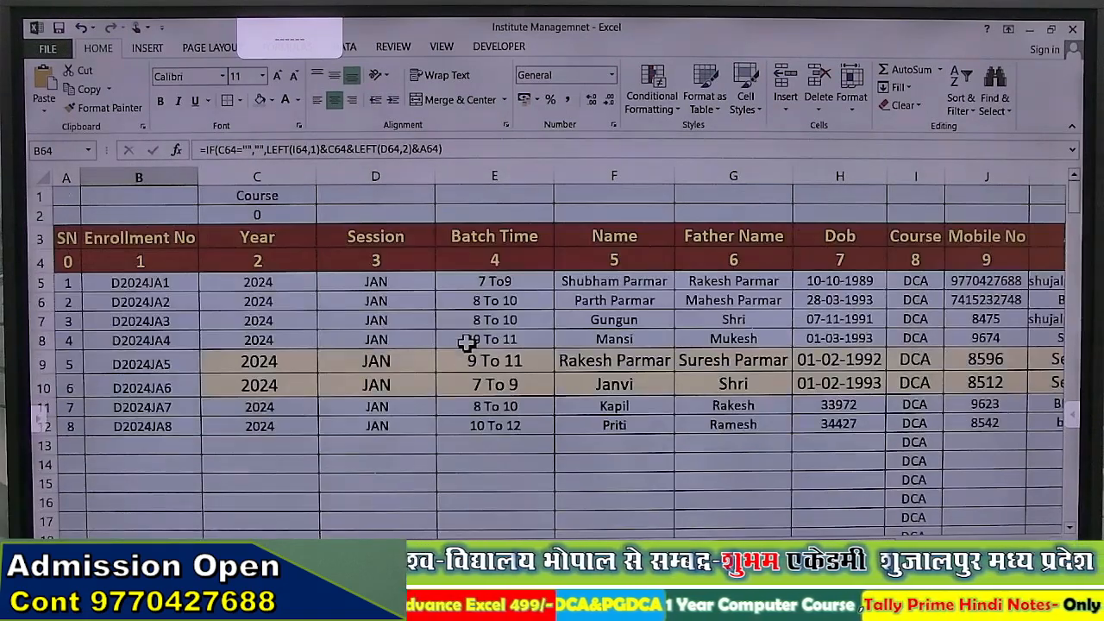
{"action": "left_click", "coordinate": [221, 548]}
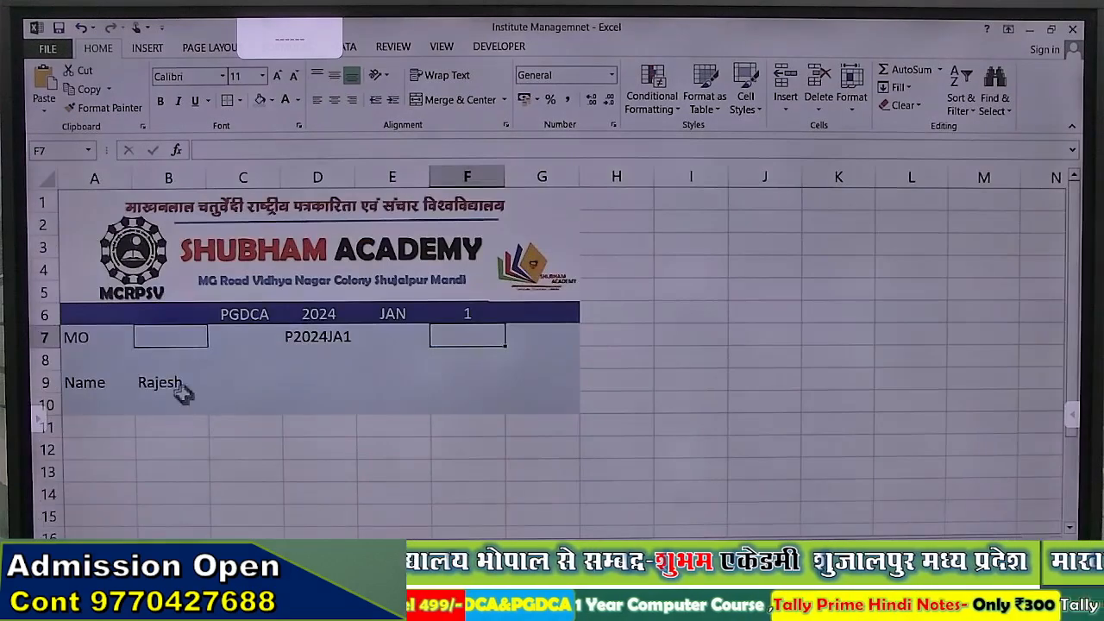
{"action": "left_click", "coordinate": [179, 388]}
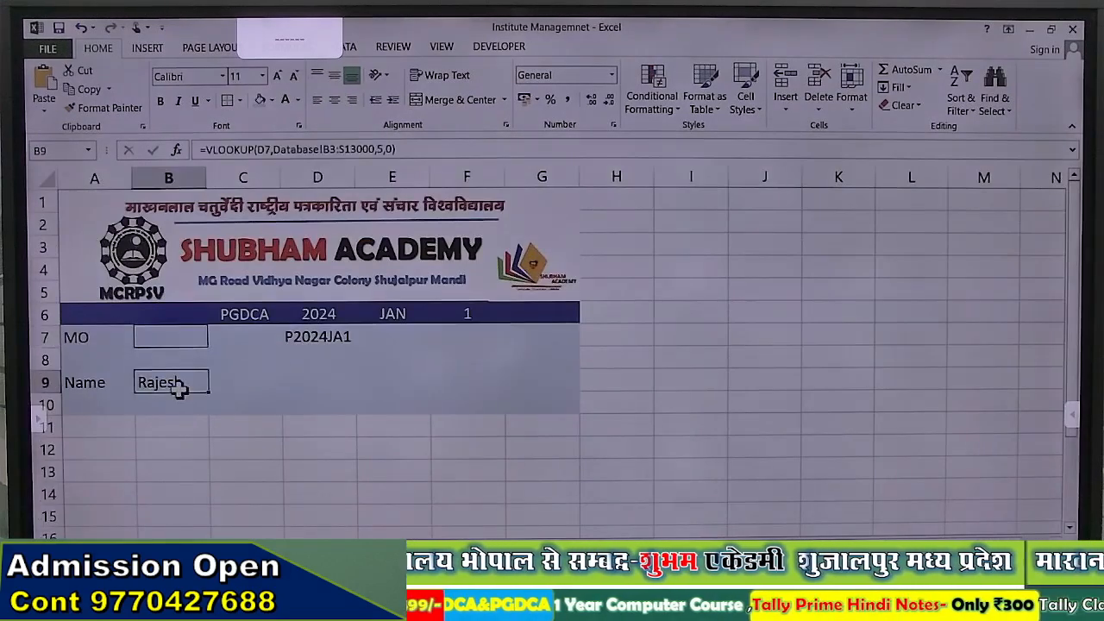
{"action": "left_click", "coordinate": [411, 148]}
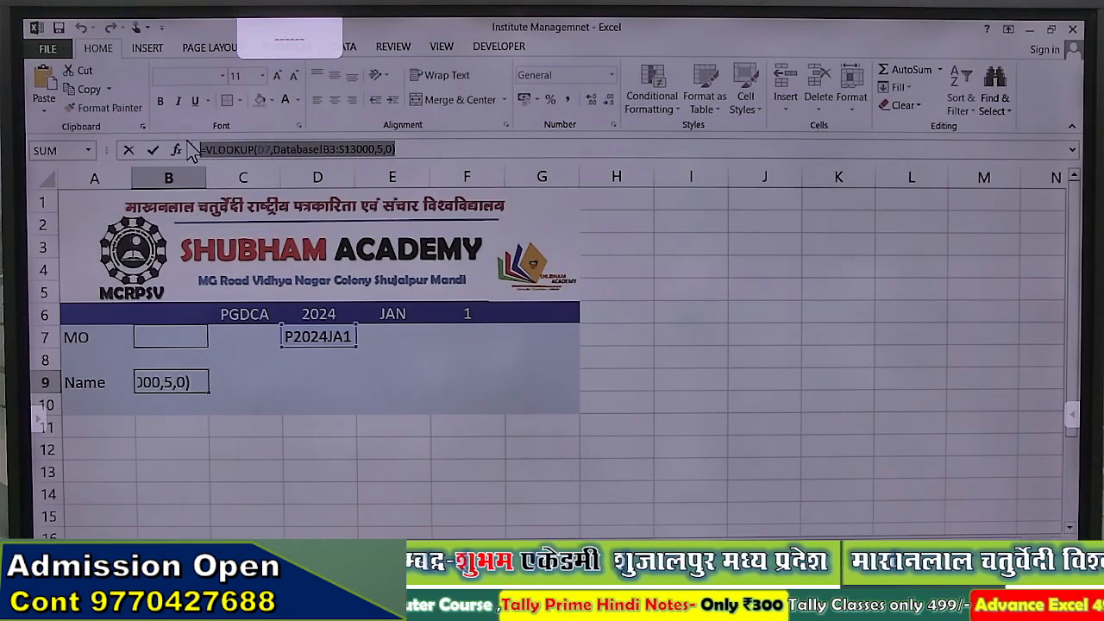
{"action": "key", "text": "Return"}
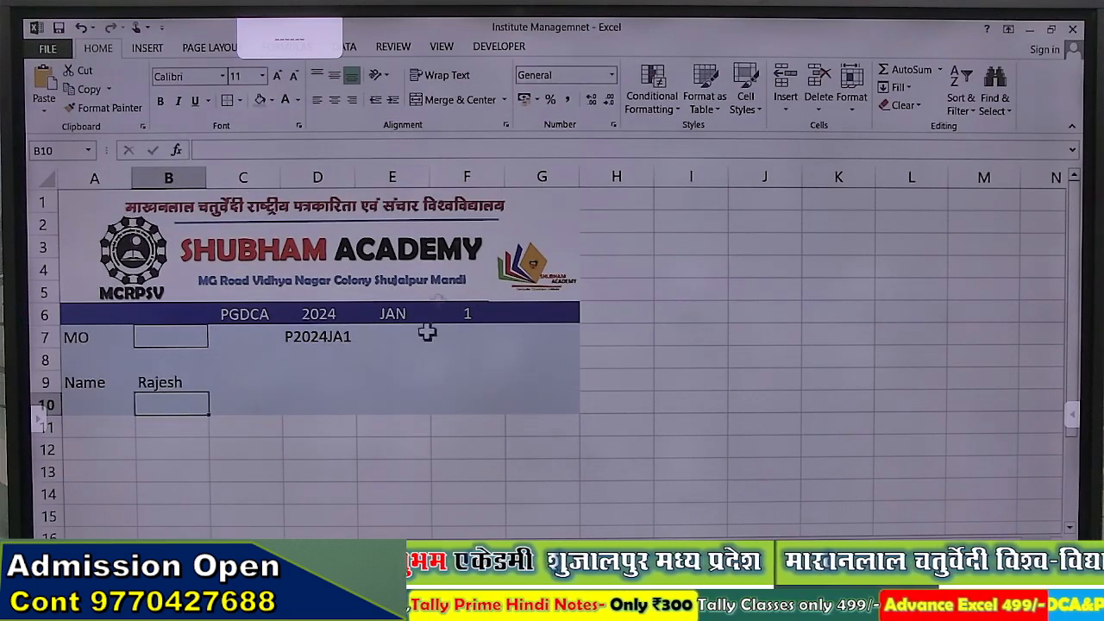
{"action": "left_click", "coordinate": [350, 383]}
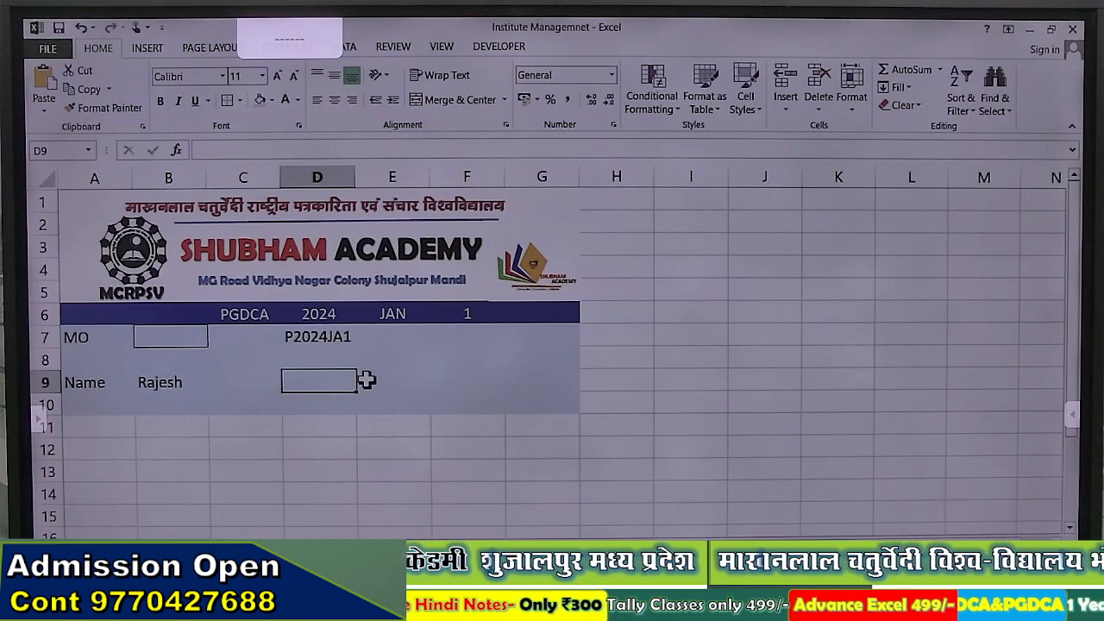
{"action": "key", "text": "Right"}
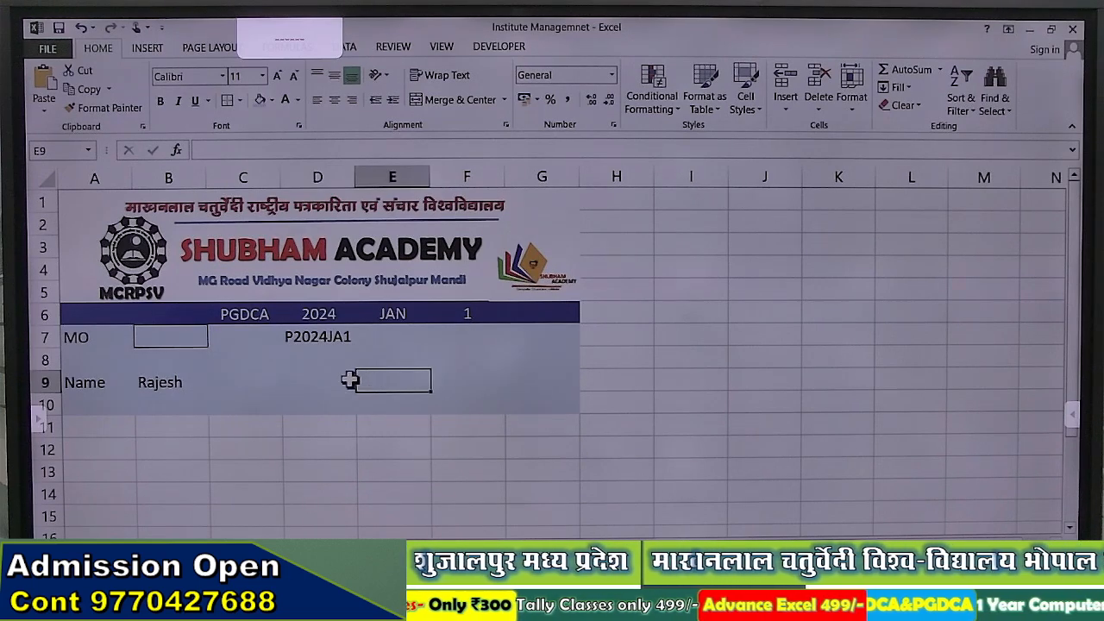
{"action": "type", "text": "=VLOOKUP(D7,Database!B3:S13000,5,0)"}
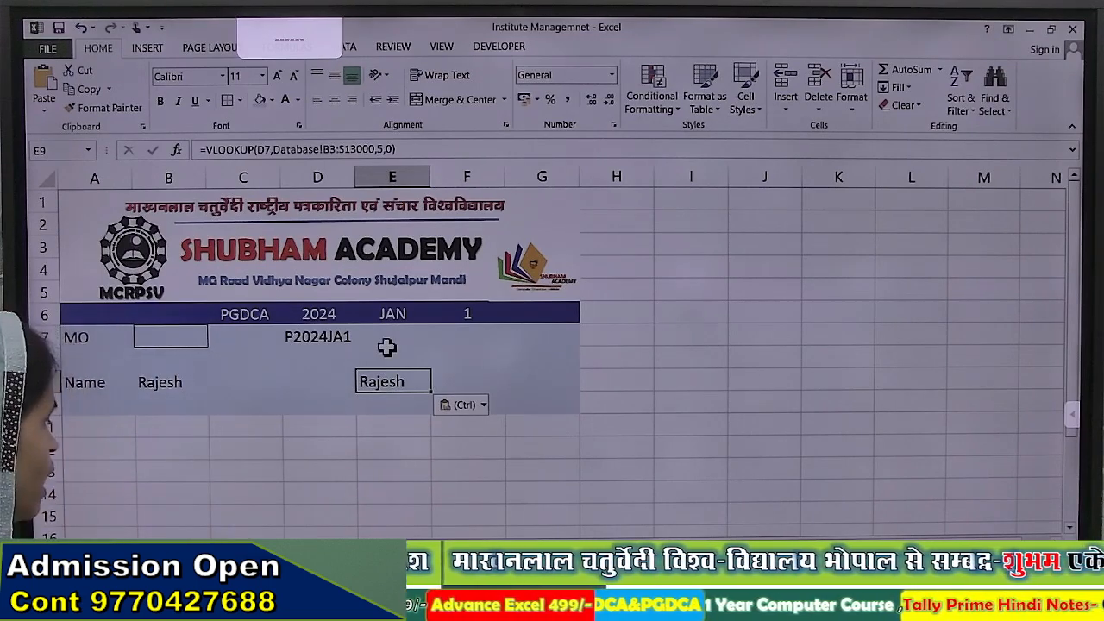
Check the Father Name column number in the Database sheet and change the column index in E9's VLOOKUP to 6
{"action": "left_click", "coordinate": [198, 548]}
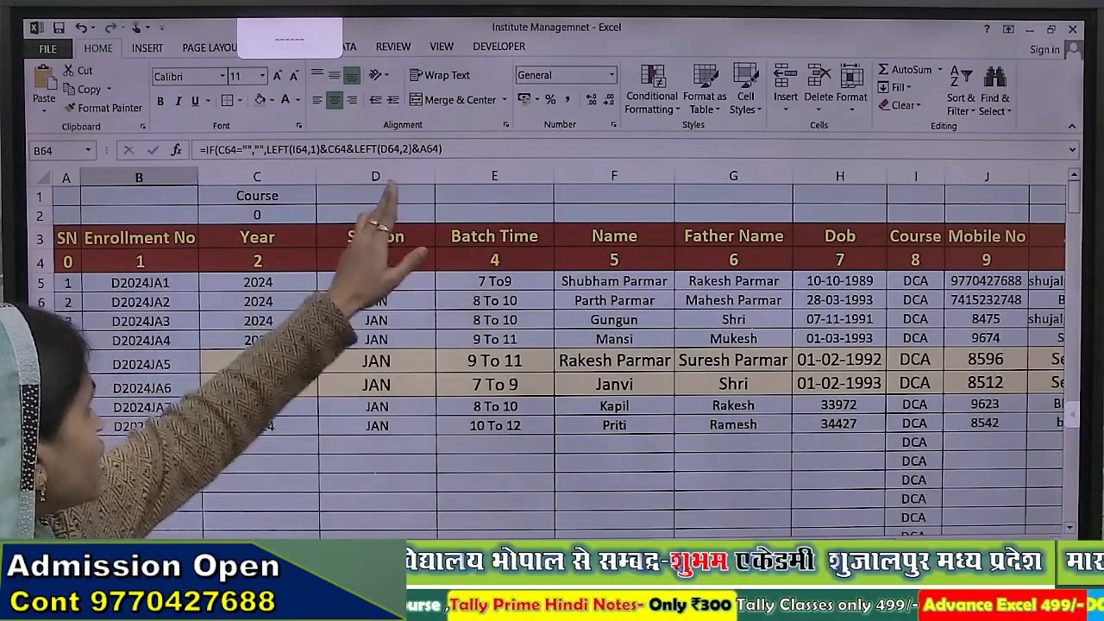
{"action": "left_click", "coordinate": [184, 547]}
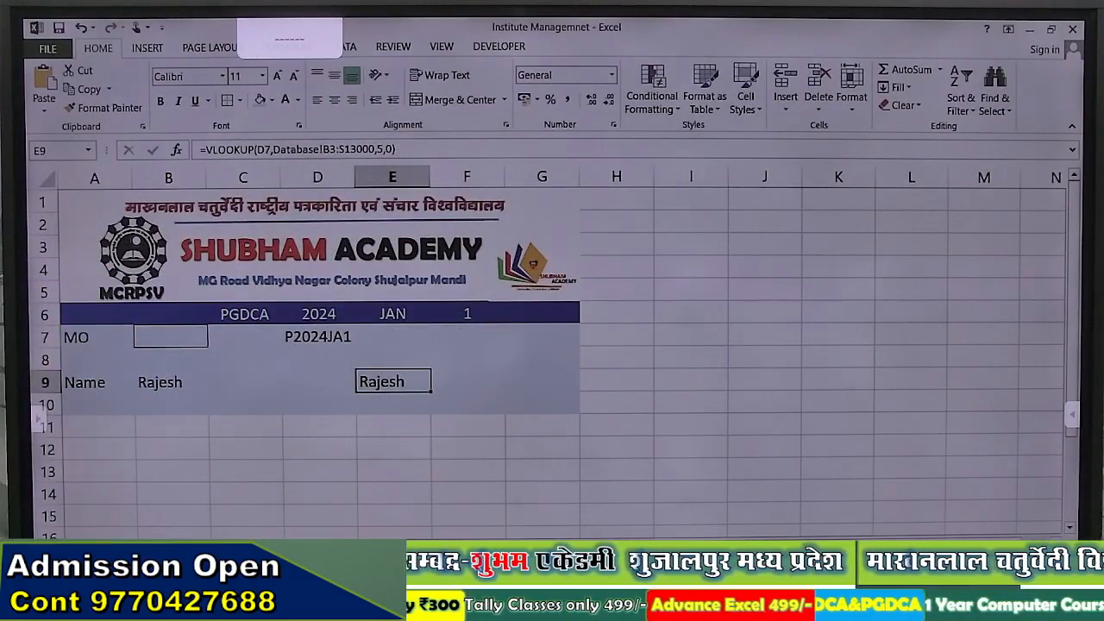
{"action": "left_click", "coordinate": [379, 150]}
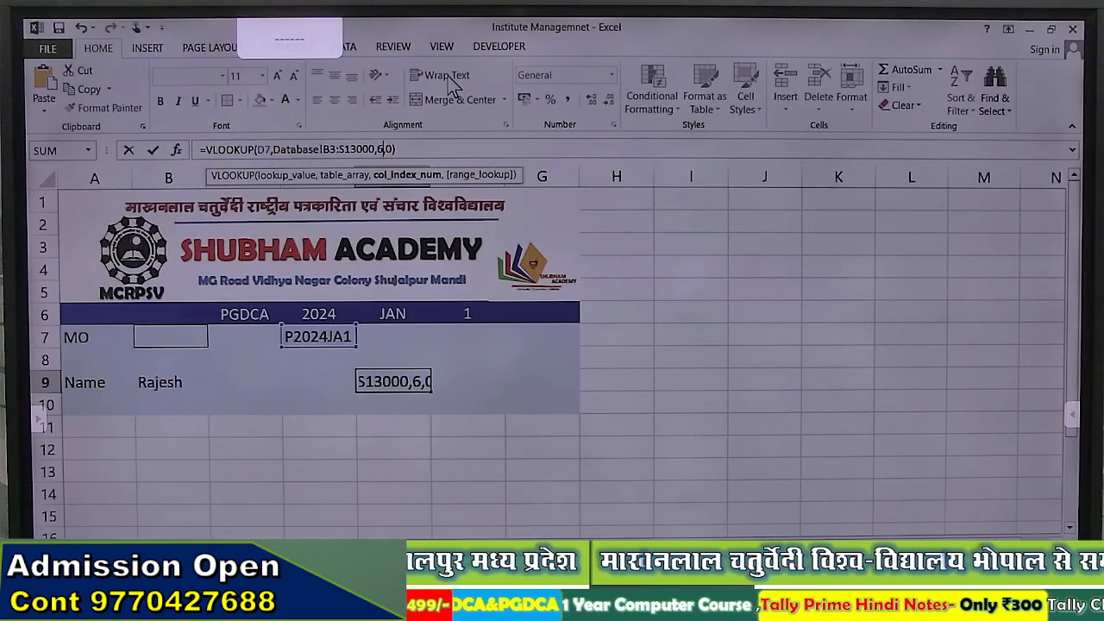
{"action": "key", "text": "Return"}
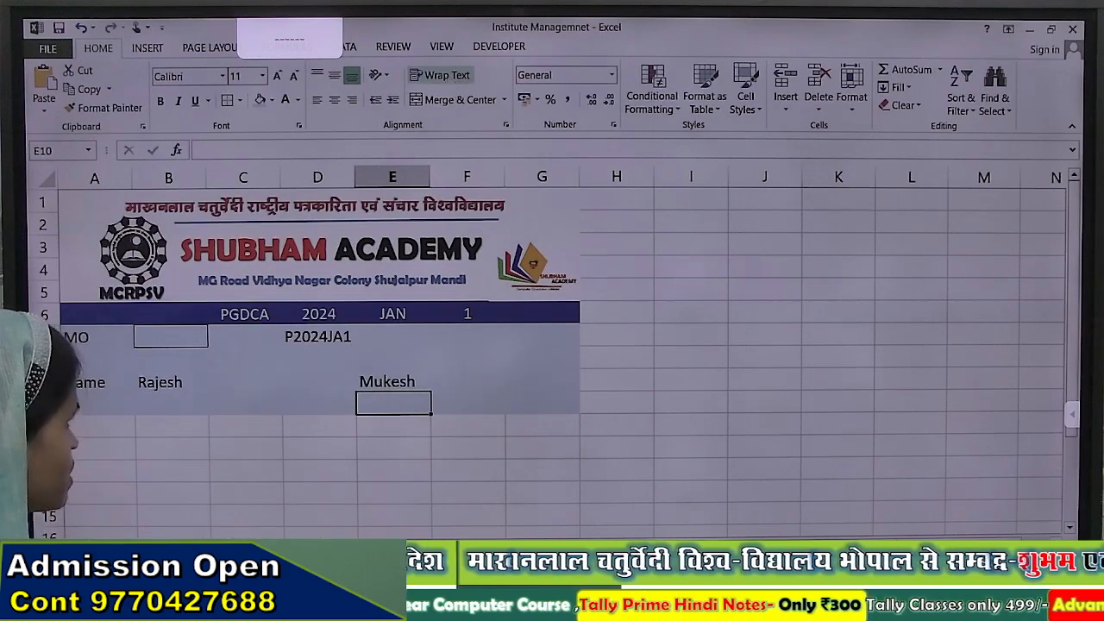
Compare the looked-up names with the Database records and set the receipt's course in C6 to DCA
{"action": "left_click", "coordinate": [146, 549]}
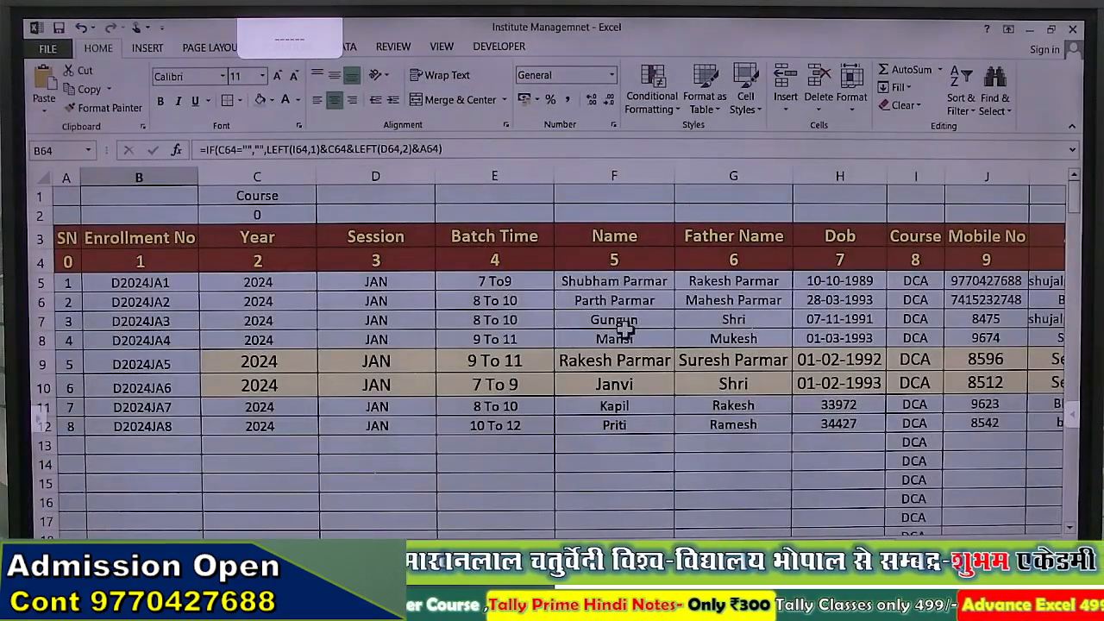
{"action": "scroll", "coordinate": [625, 327], "scroll_direction": "down", "scroll_amount": 17}
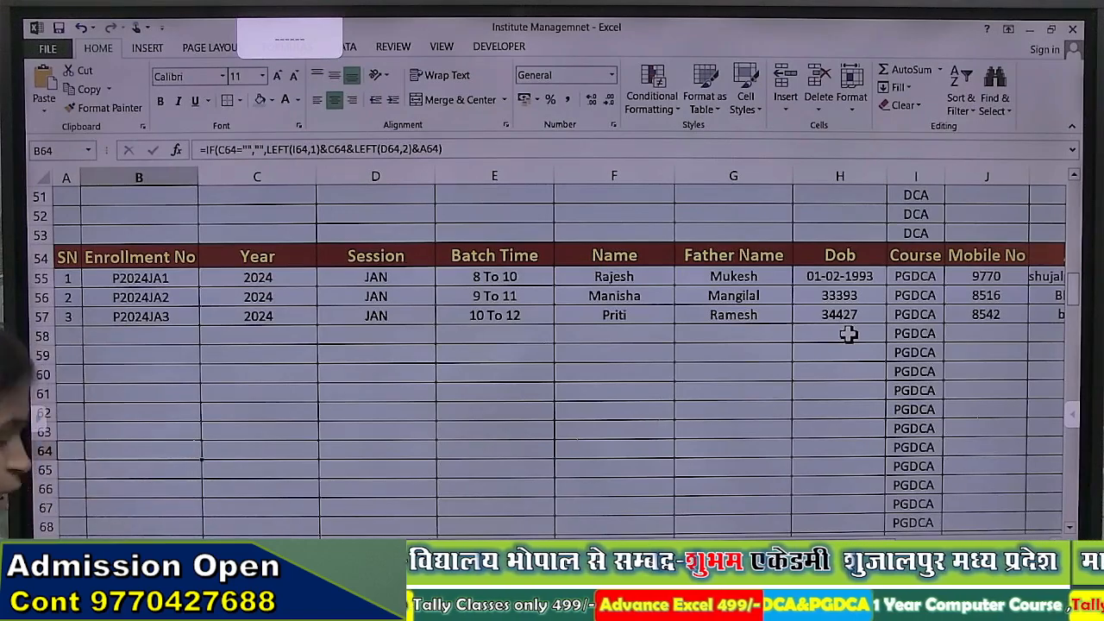
{"action": "scroll", "coordinate": [849, 335], "scroll_direction": "up", "scroll_amount": 17}
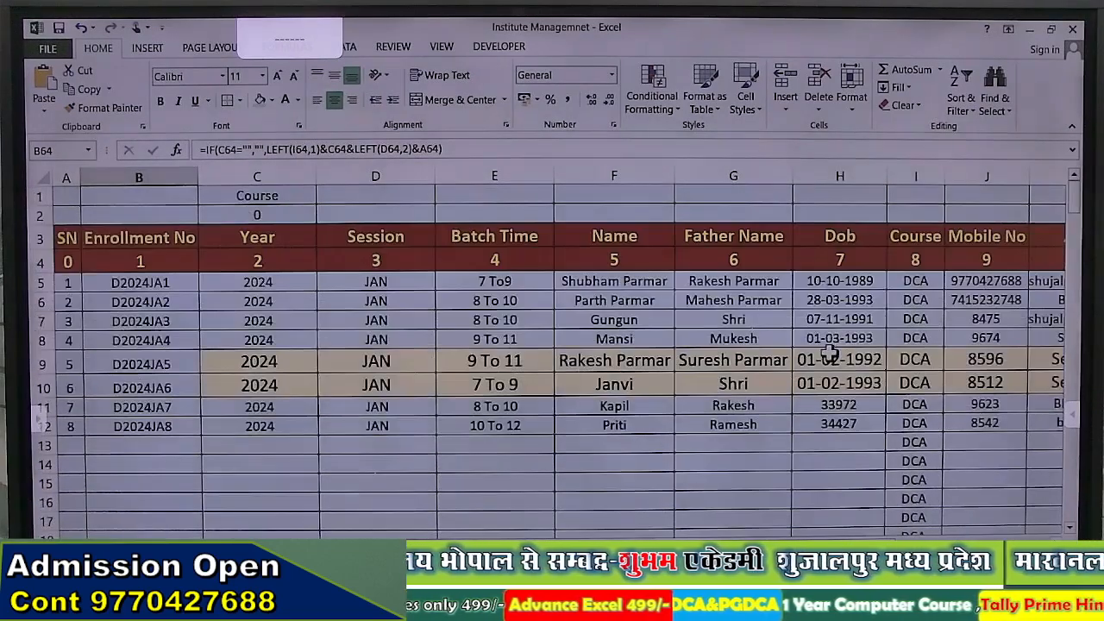
{"action": "left_click", "coordinate": [221, 549]}
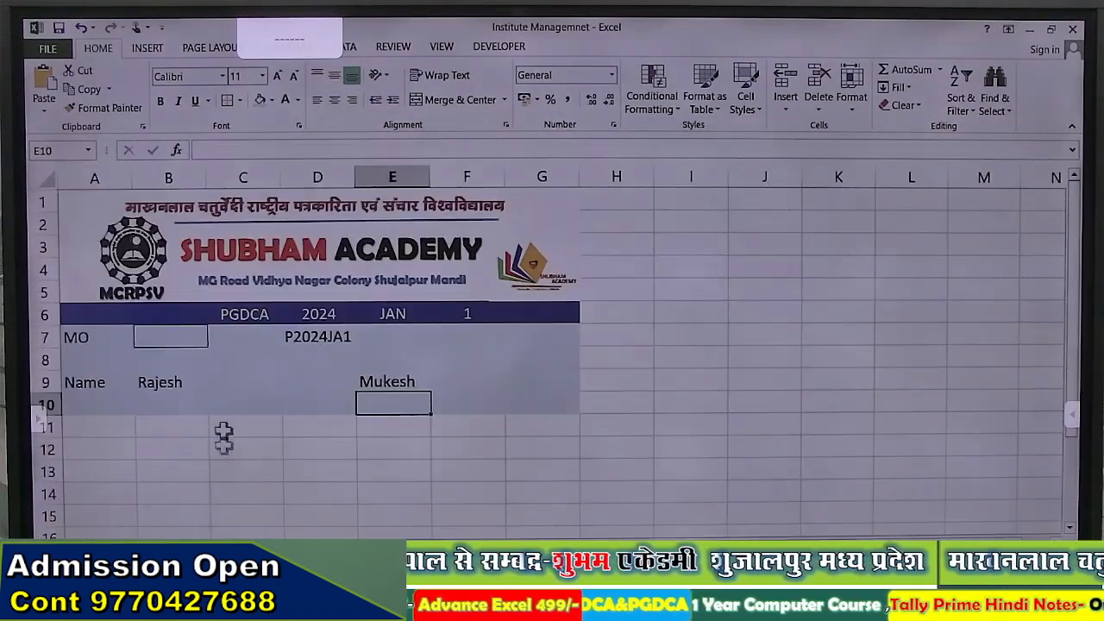
{"action": "left_click", "coordinate": [231, 313]}
{"action": "left_click", "coordinate": [285, 316]}
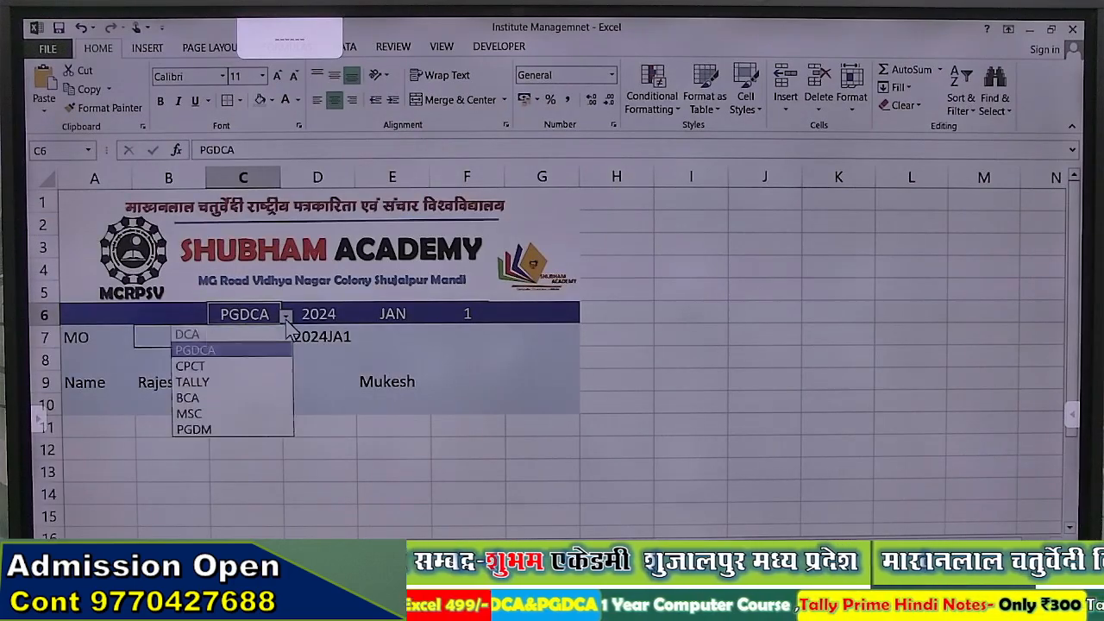
{"action": "left_click", "coordinate": [242, 339]}
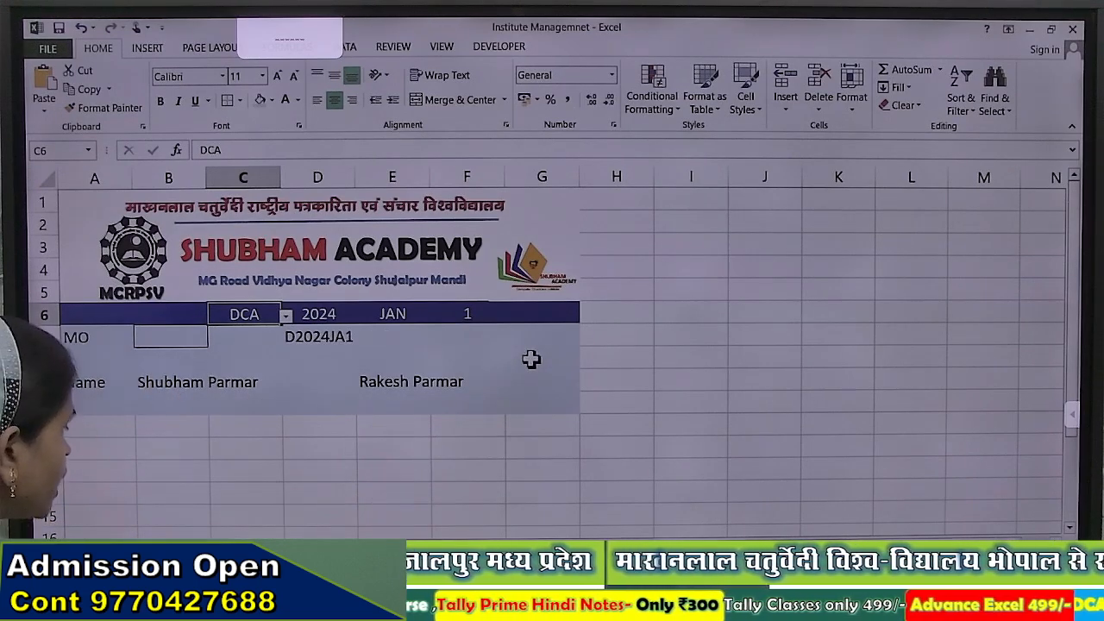
Review the DCA records in the Database sheet, then switch to the 2024-new Fee Management workbook to examine its finished receipt layout
{"action": "left_click", "coordinate": [129, 547]}
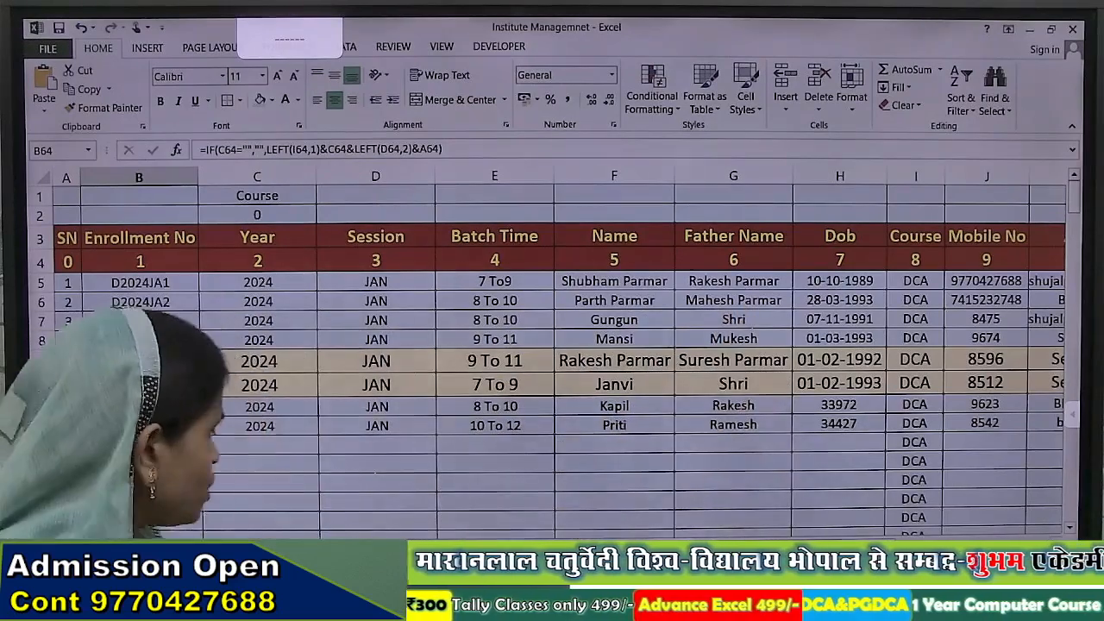
{"action": "left_click", "coordinate": [199, 548]}
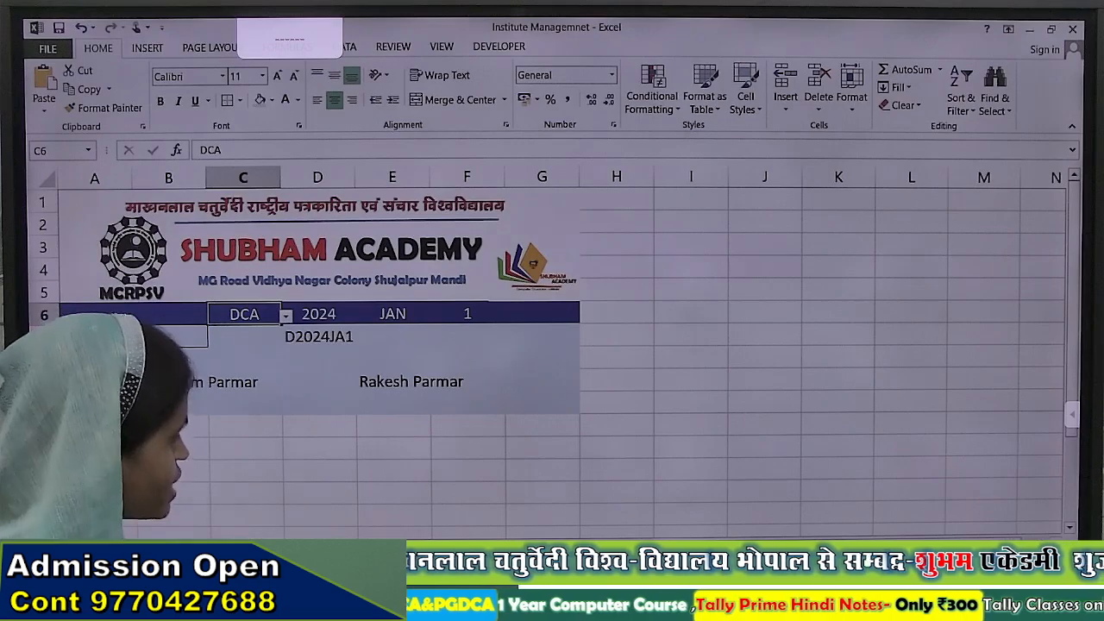
{"action": "mouse_move", "coordinate": [457, 600]}
{"action": "left_click", "coordinate": [546, 496]}
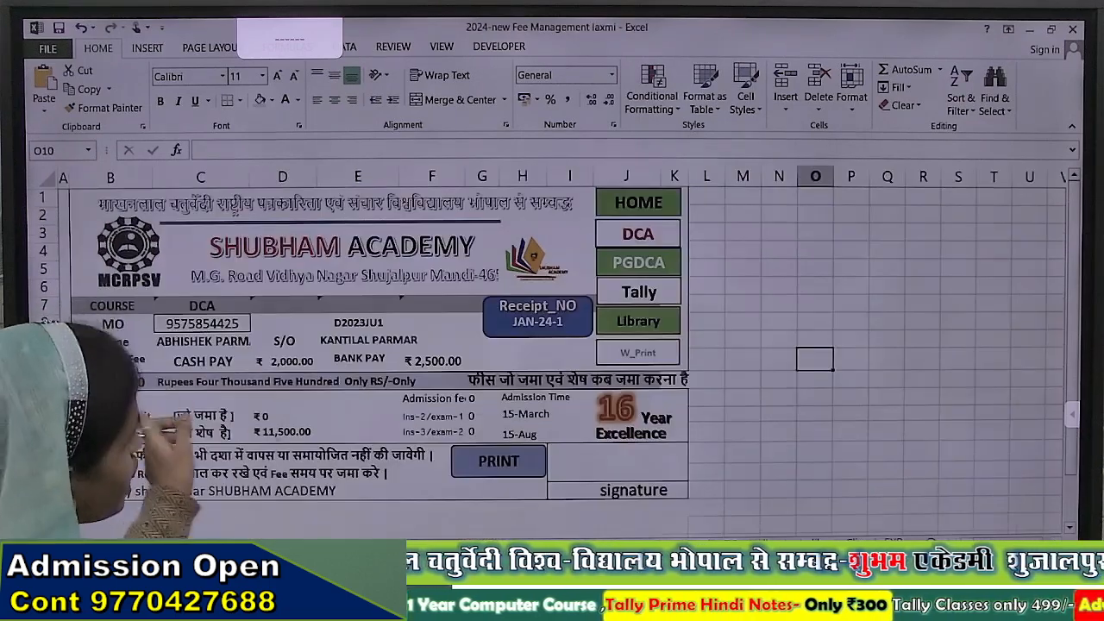